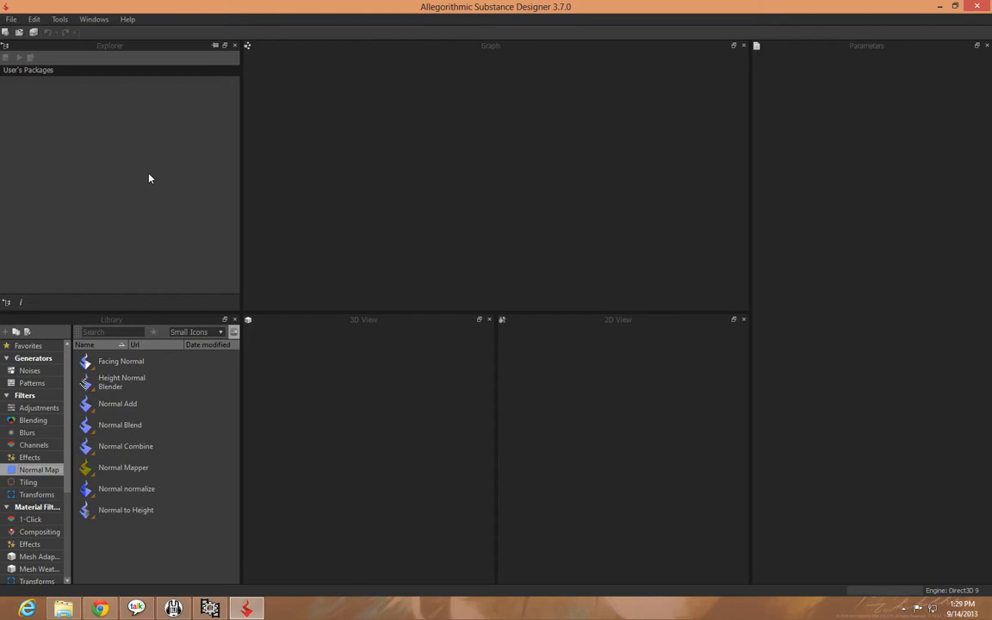
Create a new substance graph named Brick_wall with its size mode set to Relative To Parent
{"action": "left_click", "coordinate": [11, 19]}
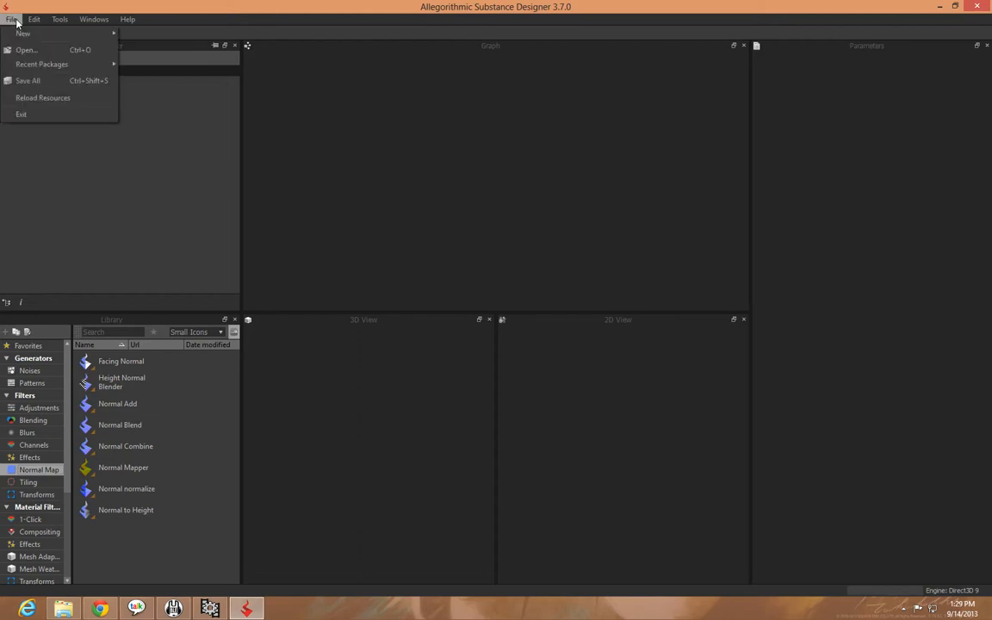
{"action": "mouse_move", "coordinate": [19, 34]}
{"action": "left_click", "coordinate": [164, 35]}
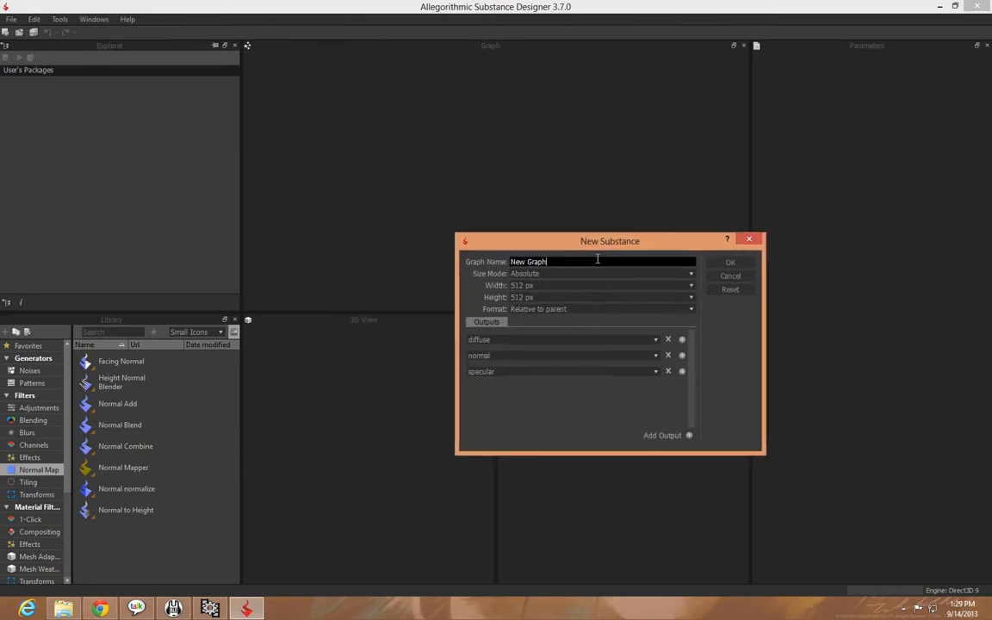
{"action": "left_click_drag", "start_coordinate": [598, 261], "coordinate": [440, 260]}
{"action": "type", "text": "Brick_wall"}
{"action": "left_click", "coordinate": [523, 274]}
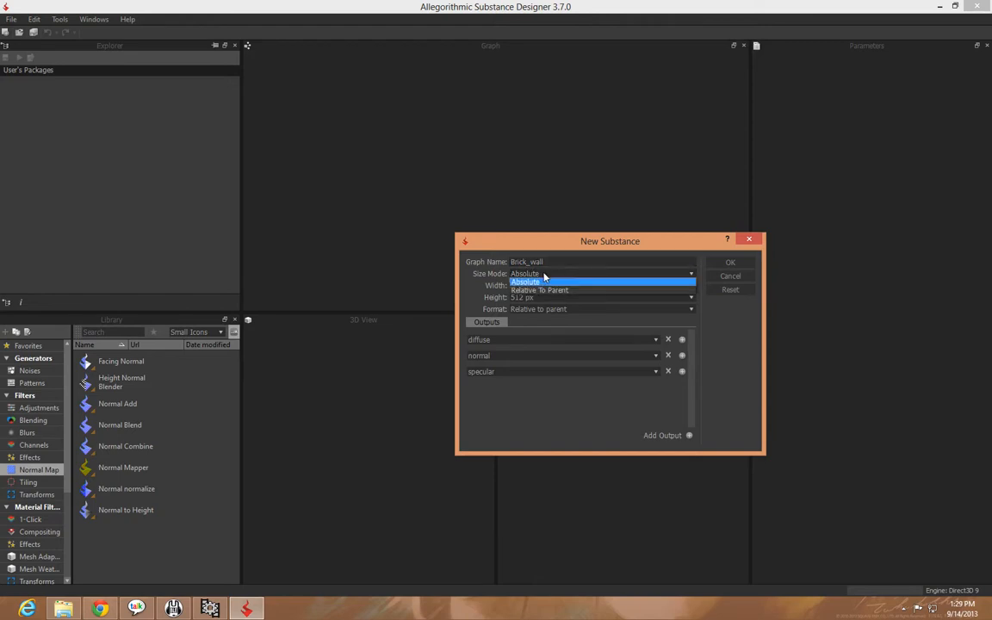
{"action": "left_click", "coordinate": [540, 290]}
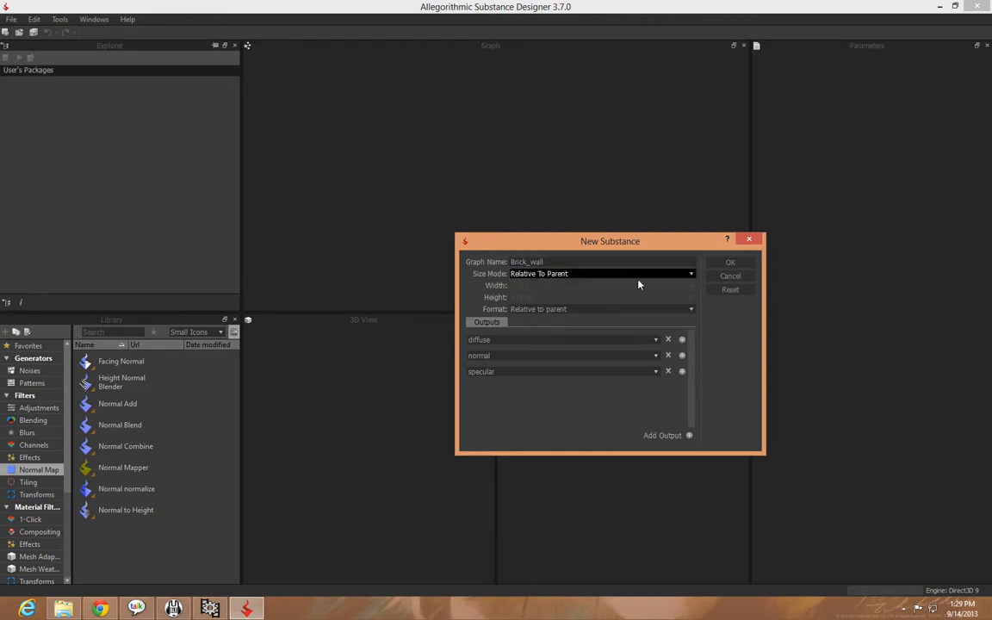
{"action": "left_click", "coordinate": [731, 264]}
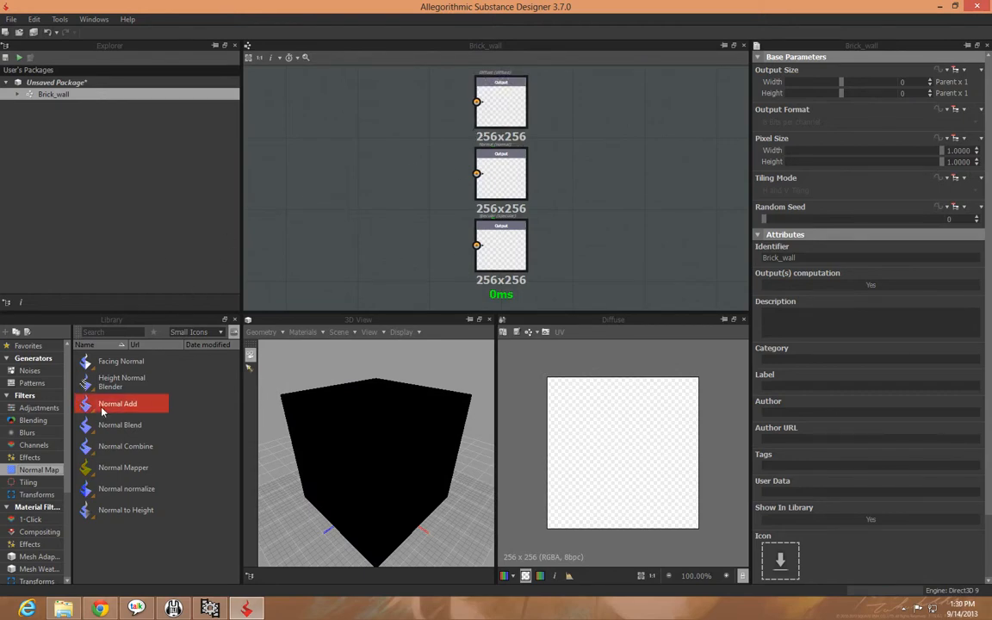
Browse the library's noise and pattern generators and add a Brick 1 pattern to the graph, well before the output nodes
{"action": "left_click", "coordinate": [29, 371]}
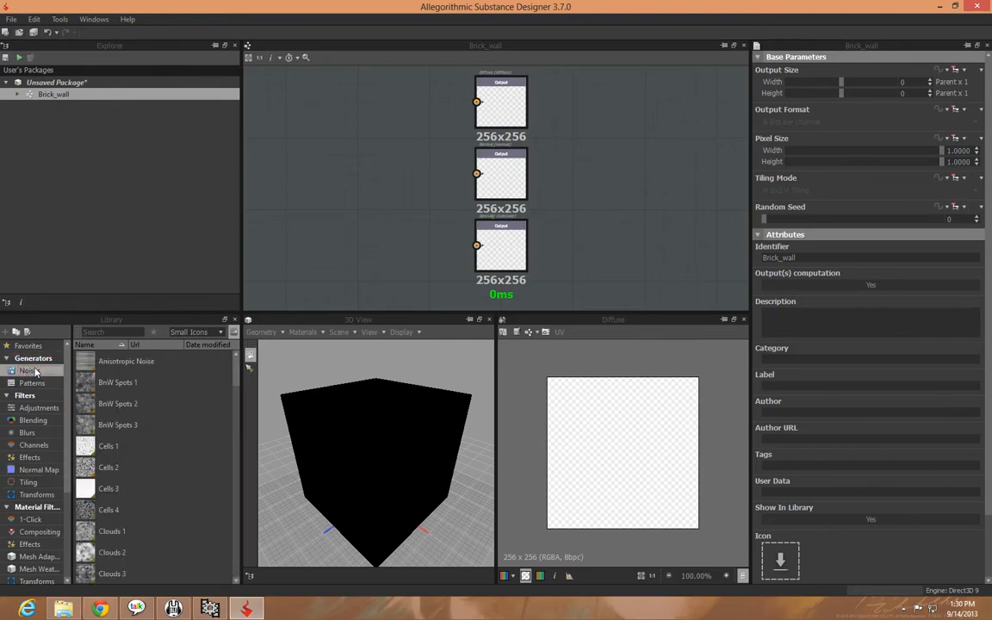
{"action": "left_click_drag", "start_coordinate": [232, 379], "coordinate": [212, 344]}
{"action": "left_click", "coordinate": [32, 382]}
{"action": "left_click_drag", "start_coordinate": [232, 388], "coordinate": [214, 353]}
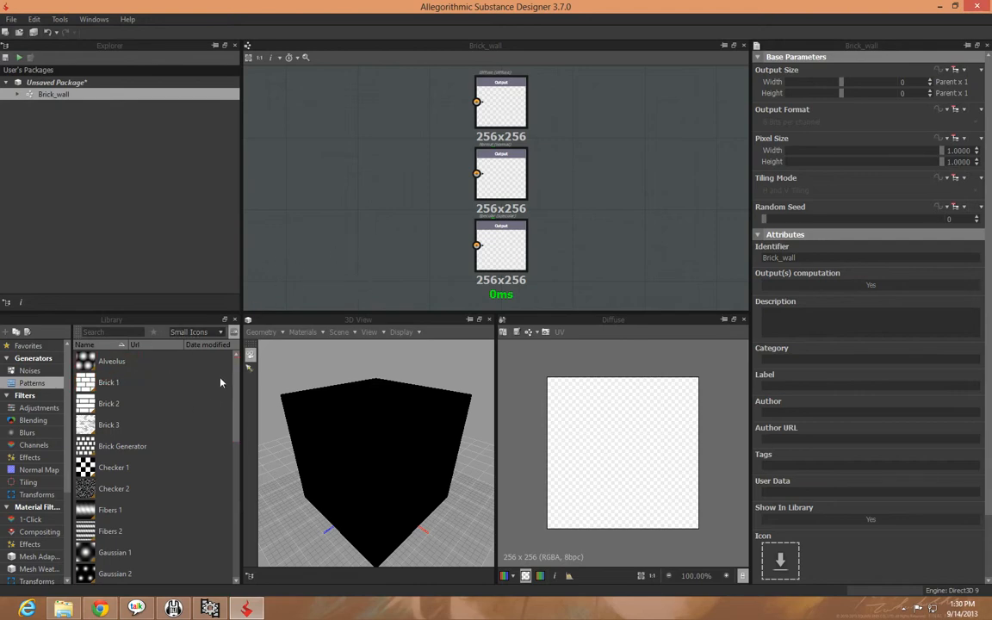
{"action": "middle_click_drag", "start_coordinate": [296, 256], "coordinate": [471, 277]}
{"action": "left_click_drag", "start_coordinate": [184, 383], "coordinate": [263, 145]}
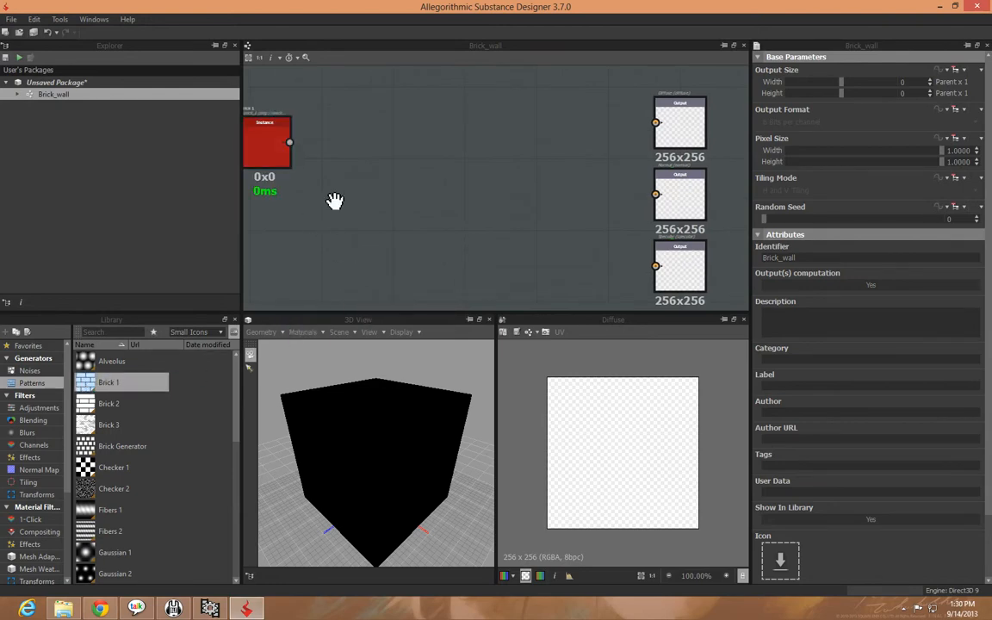
{"action": "middle_click_drag", "start_coordinate": [259, 171], "coordinate": [389, 194]}
{"action": "left_click", "coordinate": [396, 187]}
{"action": "middle_click_drag", "start_coordinate": [484, 217], "coordinate": [399, 226]}
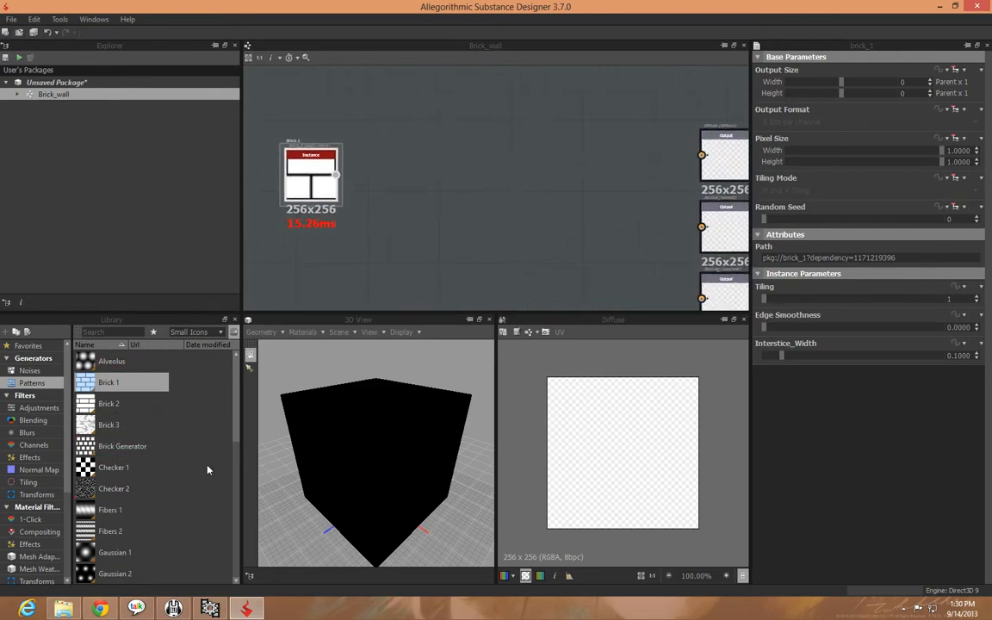
Connect the Brick 1 node to the Diffuse output and view the brick pattern on the 3D cube
{"action": "scroll", "coordinate": [238, 479], "scroll_direction": "down", "scroll_amount": 4}
{"action": "scroll", "coordinate": [237, 465], "scroll_direction": "up", "scroll_amount": 4}
{"action": "left_click", "coordinate": [405, 248]}
{"action": "middle_click_drag", "start_coordinate": [440, 242], "coordinate": [270, 259]}
{"action": "middle_click_drag", "start_coordinate": [476, 249], "coordinate": [349, 281]}
{"action": "scroll", "coordinate": [413, 246], "scroll_direction": "up", "scroll_amount": 3}
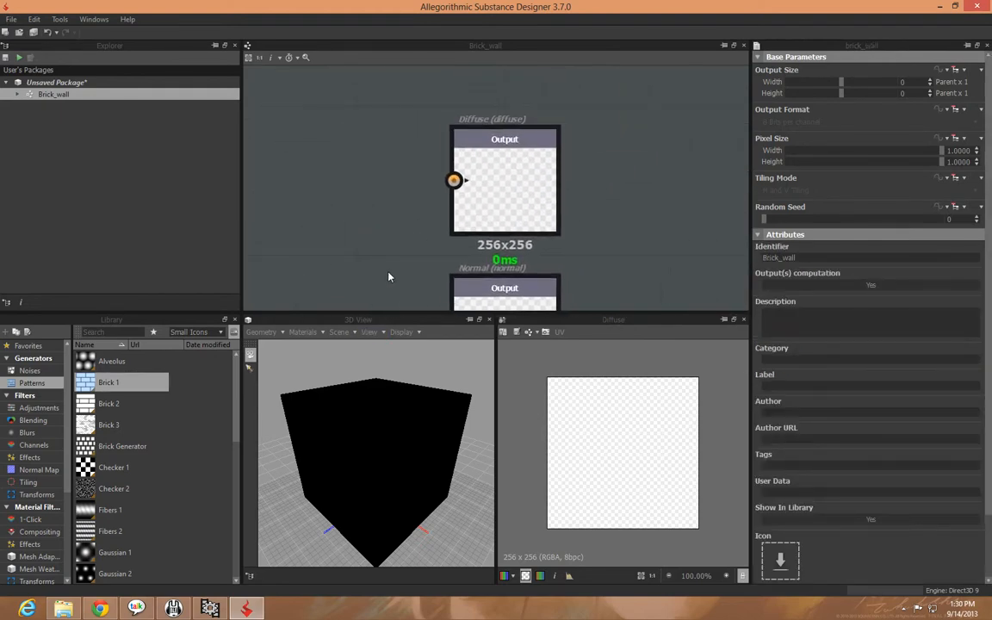
{"action": "middle_click_drag", "start_coordinate": [400, 233], "coordinate": [581, 187]}
{"action": "scroll", "coordinate": [504, 205], "scroll_direction": "down", "scroll_amount": 3}
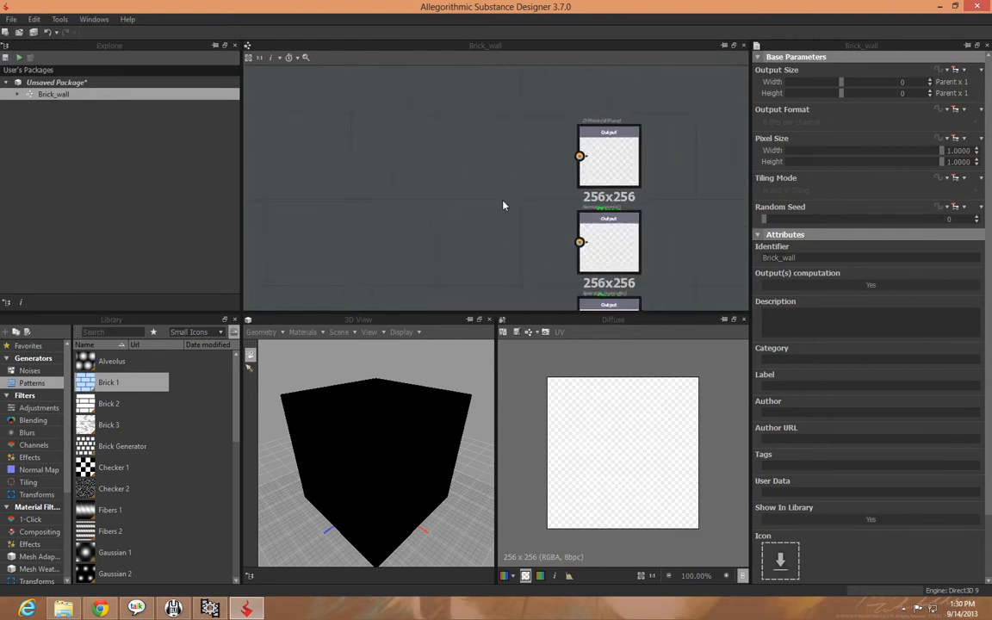
{"action": "middle_click_drag", "start_coordinate": [438, 215], "coordinate": [552, 195]}
{"action": "scroll", "coordinate": [552, 195], "scroll_direction": "down", "scroll_amount": 1}
{"action": "left_click_drag", "start_coordinate": [319, 162], "coordinate": [685, 142]}
{"action": "left_click_drag", "start_coordinate": [443, 400], "coordinate": [484, 355]}
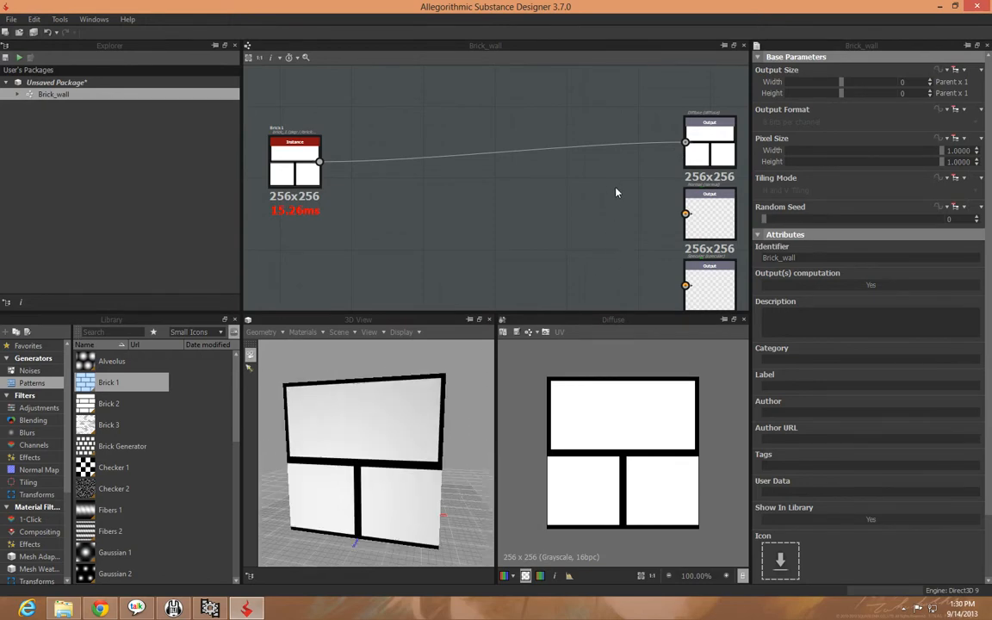
Examine the Normal and Specular output nodes and how the brick pattern wraps around the 3D cube
{"action": "middle_click_drag", "start_coordinate": [534, 279], "coordinate": [355, 255]}
{"action": "scroll", "coordinate": [554, 264], "scroll_direction": "up", "scroll_amount": 1}
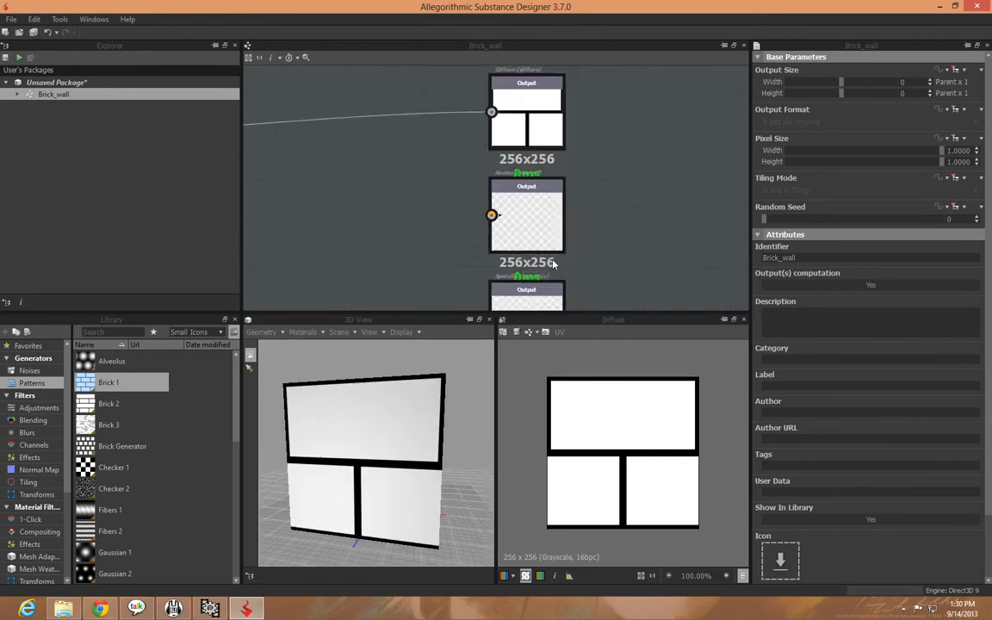
{"action": "scroll", "coordinate": [554, 264], "scroll_direction": "up", "scroll_amount": 1}
{"action": "left_click_drag", "start_coordinate": [351, 416], "coordinate": [321, 436]}
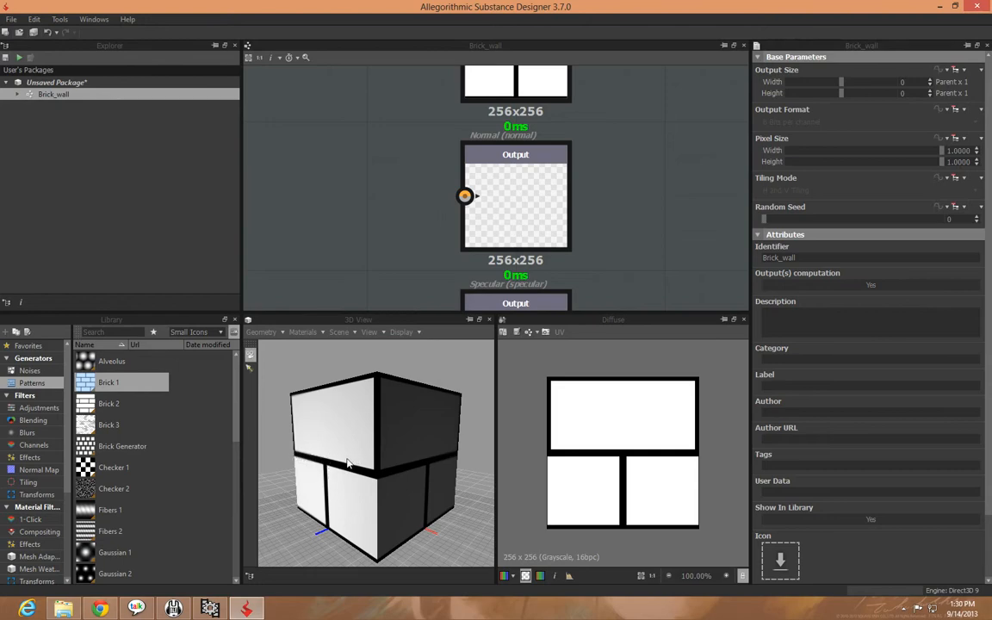
{"action": "left_click_drag", "start_coordinate": [325, 454], "coordinate": [376, 453]}
{"action": "middle_click_drag", "start_coordinate": [383, 219], "coordinate": [401, 201]}
{"action": "scroll", "coordinate": [472, 213], "scroll_direction": "down", "scroll_amount": 3}
{"action": "scroll", "coordinate": [544, 243], "scroll_direction": "up", "scroll_amount": 4}
{"action": "scroll", "coordinate": [544, 242], "scroll_direction": "up", "scroll_amount": 2}
{"action": "middle_click_drag", "start_coordinate": [544, 242], "coordinate": [560, 217]}
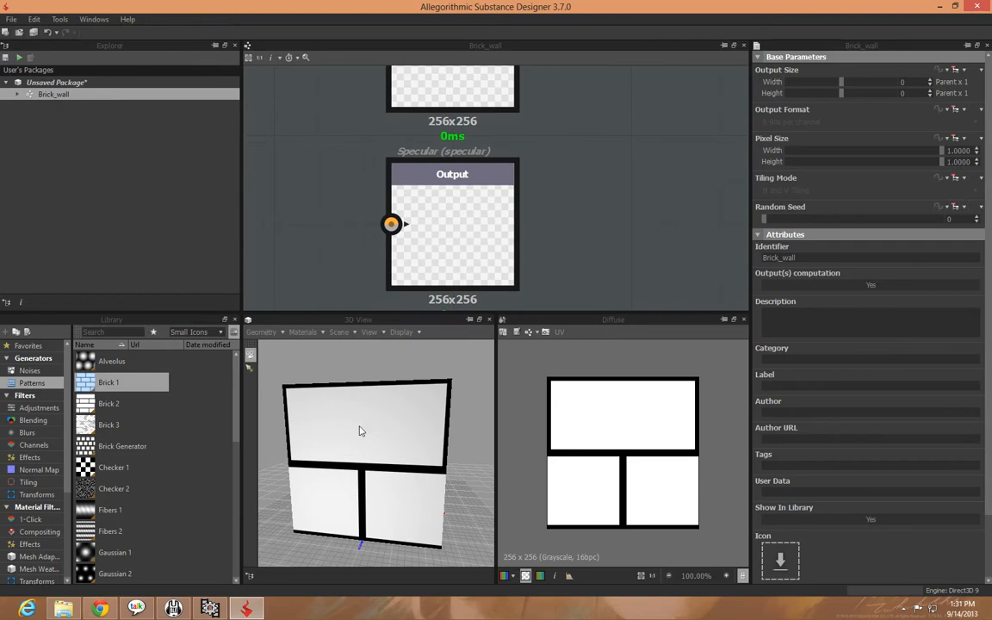
{"action": "left_click_drag", "start_coordinate": [348, 445], "coordinate": [304, 424]}
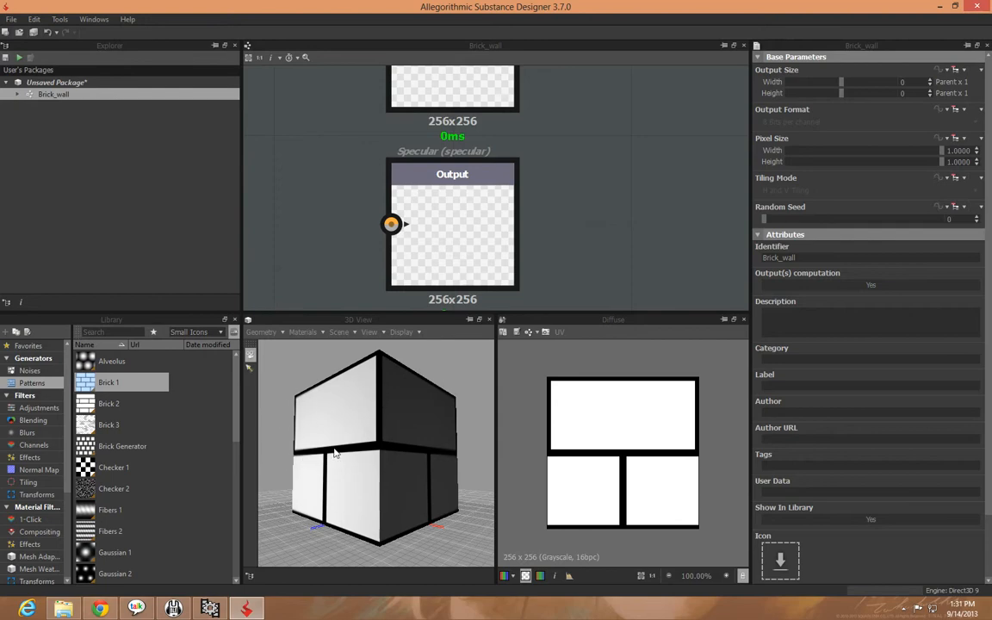
{"action": "middle_click_drag", "start_coordinate": [320, 231], "coordinate": [426, 248]}
{"action": "scroll", "coordinate": [426, 248], "scroll_direction": "down", "scroll_amount": 5}
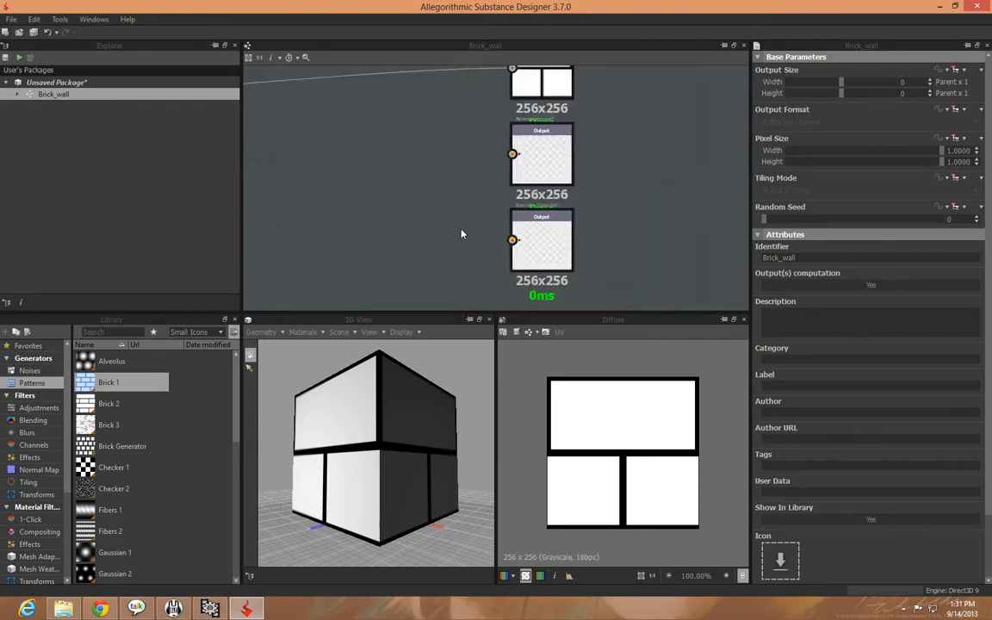
Show the Brick 1 node's image in the 2D view with its parameters, and compare it with the cube preview
{"action": "middle_click_drag", "start_coordinate": [380, 185], "coordinate": [698, 222]}
{"action": "middle_click_drag", "start_coordinate": [626, 213], "coordinate": [519, 215]}
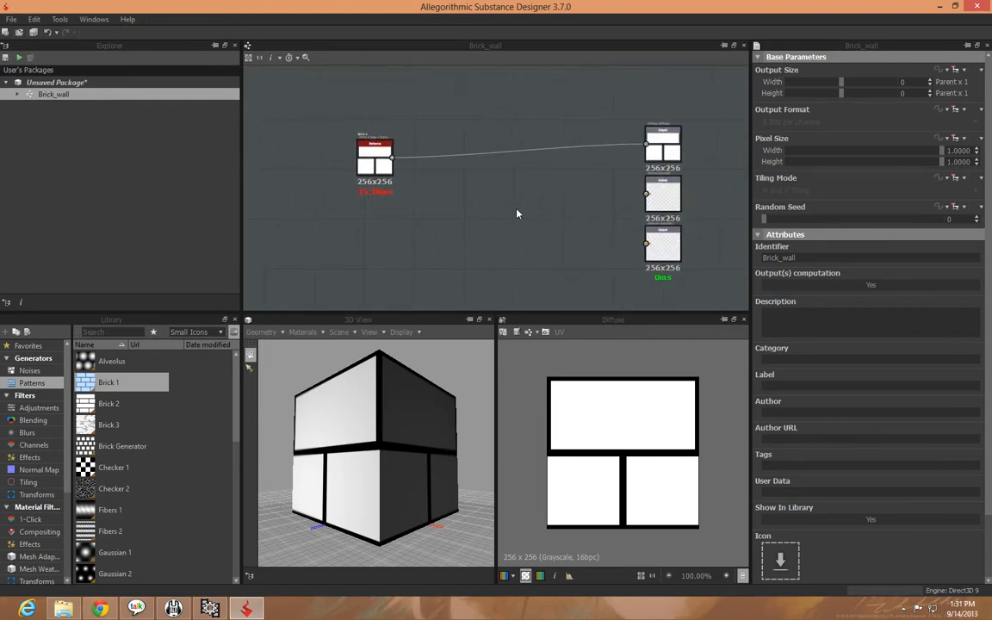
{"action": "left_click_drag", "start_coordinate": [372, 170], "coordinate": [345, 160]}
{"action": "left_click", "coordinate": [416, 188]}
{"action": "middle_click_drag", "start_coordinate": [423, 192], "coordinate": [510, 252]}
{"action": "scroll", "coordinate": [446, 201], "scroll_direction": "up", "scroll_amount": 5}
{"action": "left_click", "coordinate": [379, 172]}
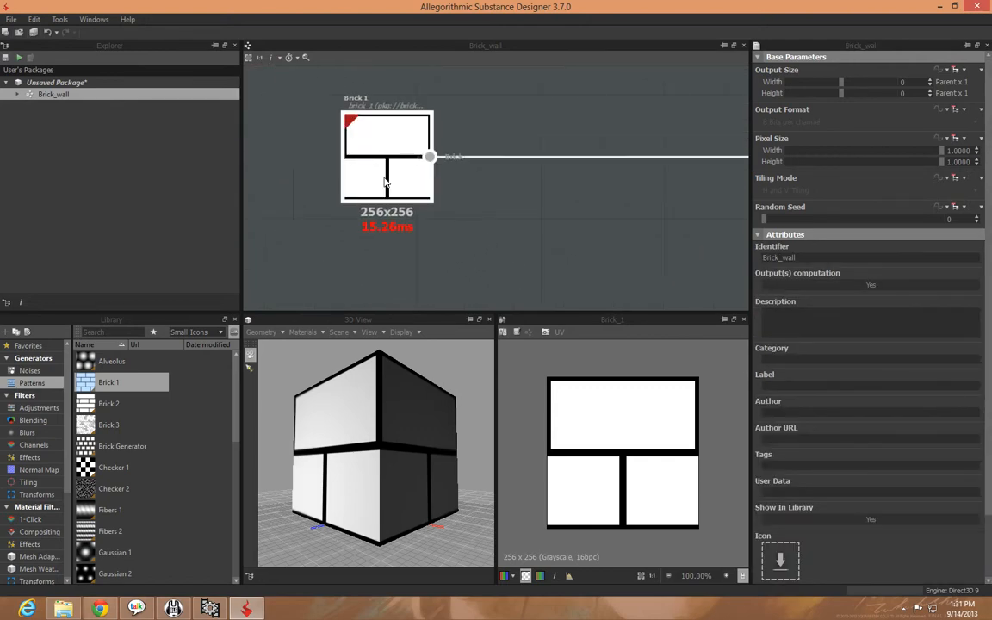
{"action": "left_click_drag", "start_coordinate": [394, 416], "coordinate": [293, 383]}
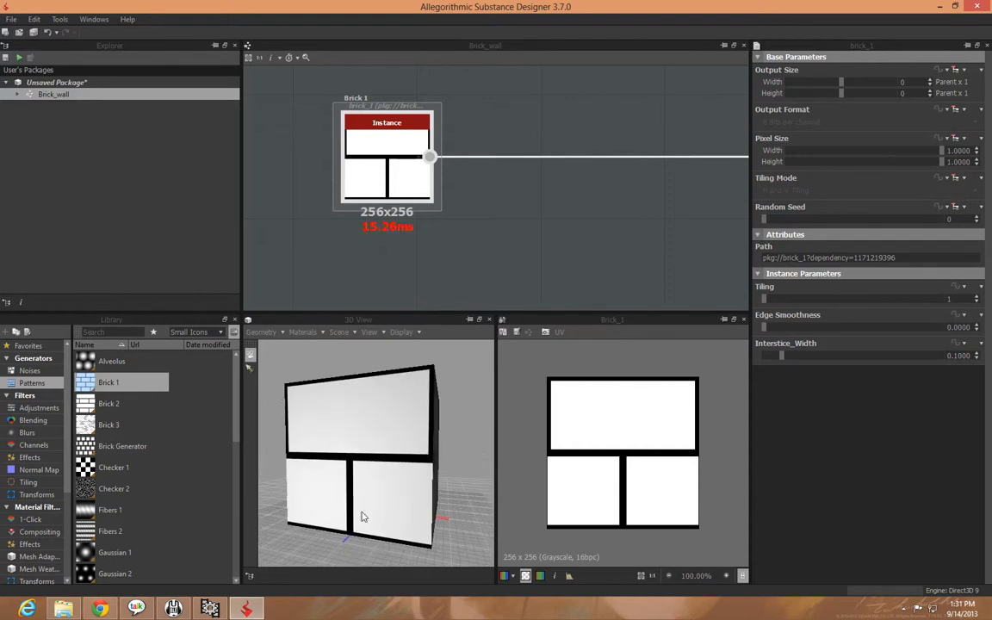
{"action": "middle_click_drag", "start_coordinate": [460, 249], "coordinate": [450, 250]}
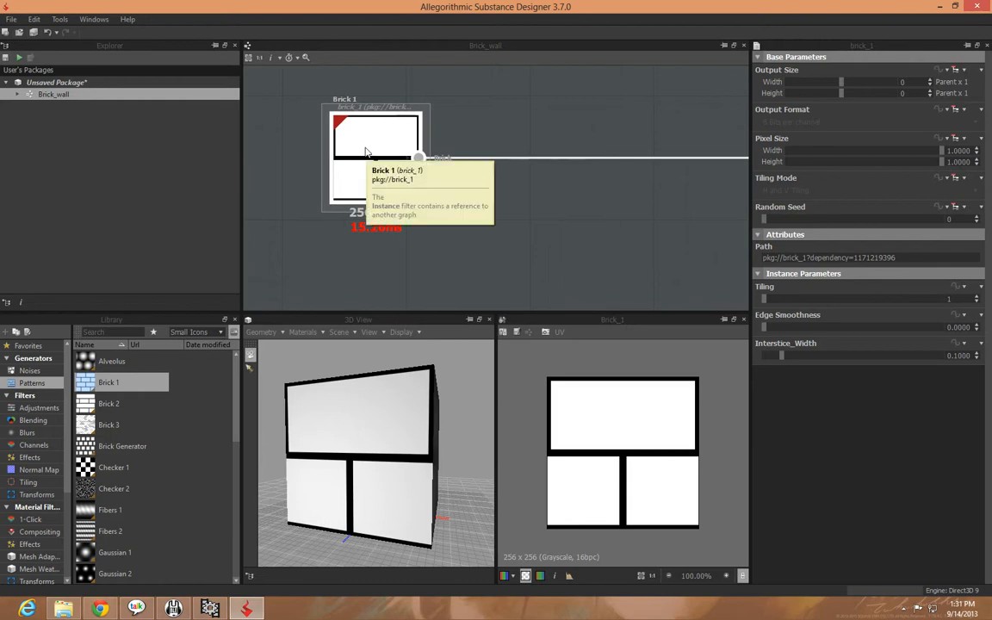
Insert a Transformation 2D node between Brick 1 and the Diffuse output
{"action": "right_click", "coordinate": [366, 153]}
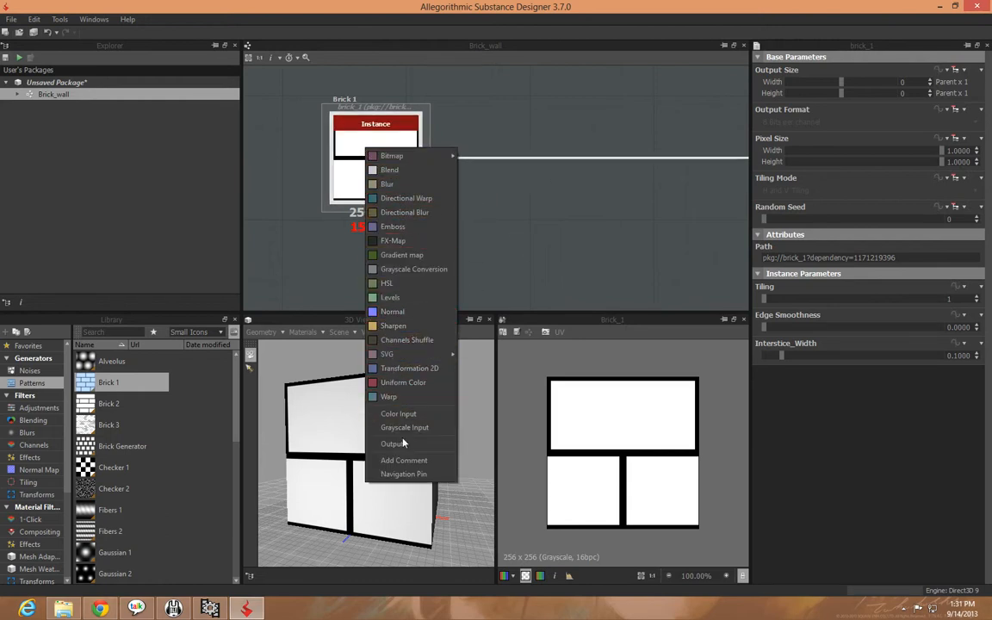
{"action": "mouse_move", "coordinate": [404, 162]}
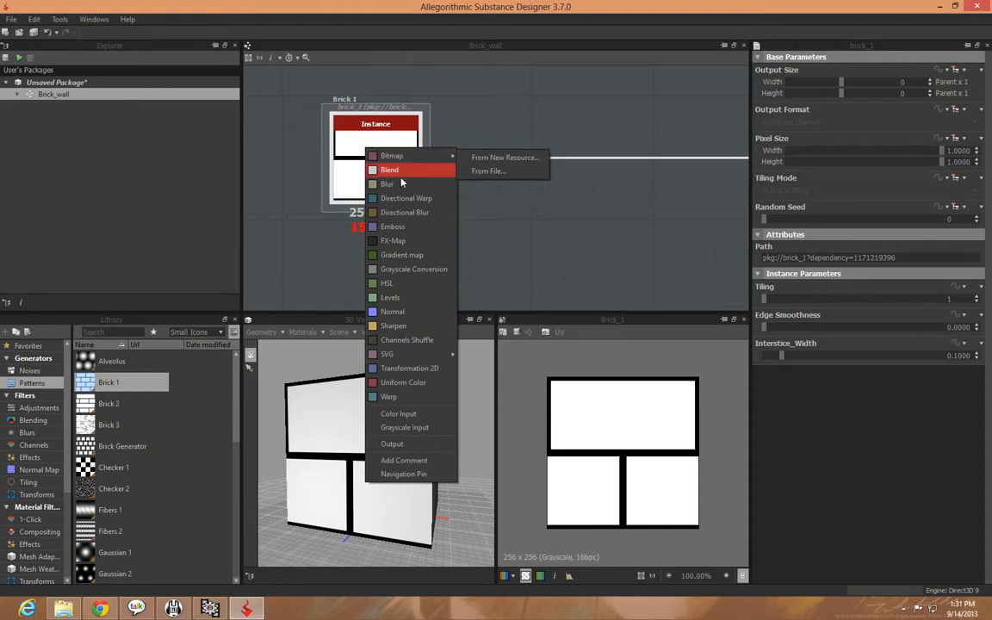
{"action": "left_click", "coordinate": [387, 368]}
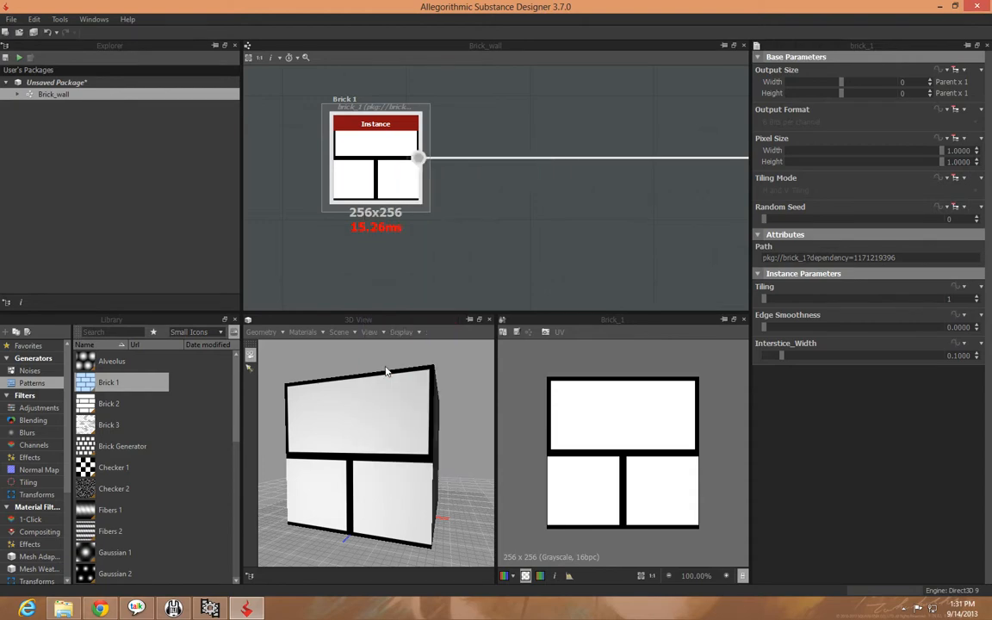
{"action": "middle_click_drag", "start_coordinate": [591, 248], "coordinate": [528, 248]}
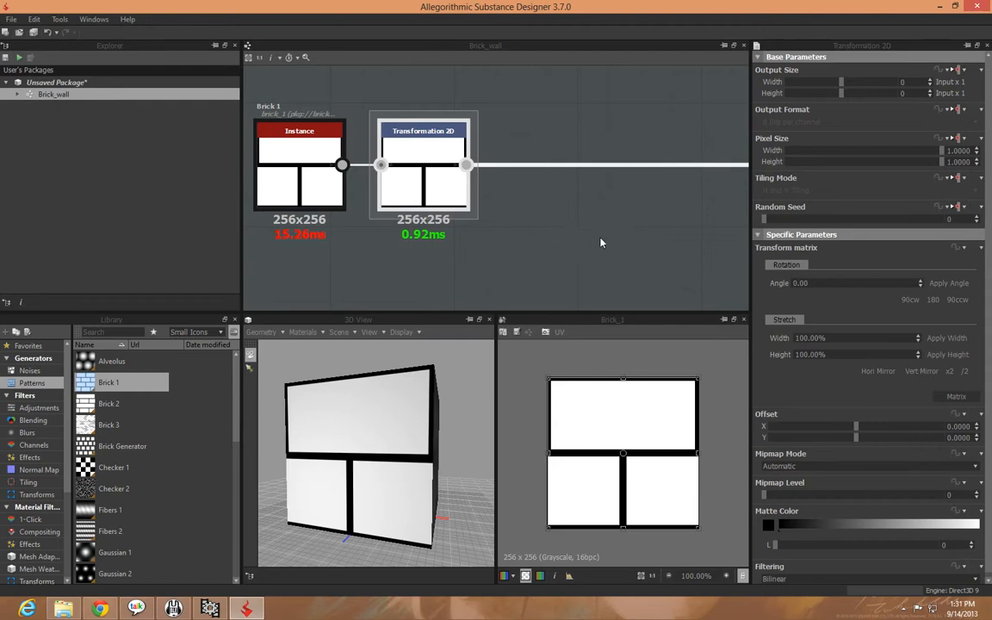
{"action": "middle_click_drag", "start_coordinate": [529, 230], "coordinate": [563, 236]}
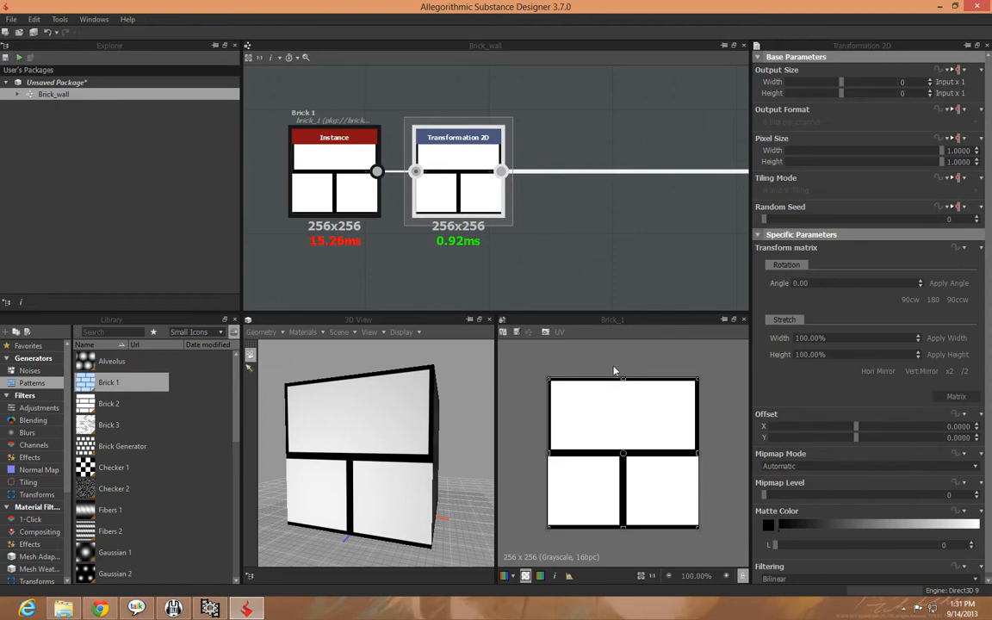
Shrink, rotate and shift the brick pattern freehand with the Transformation 2D frame, ending at an offset of about -0.15, 0.04
{"action": "left_click_drag", "start_coordinate": [549, 377], "coordinate": [618, 389]}
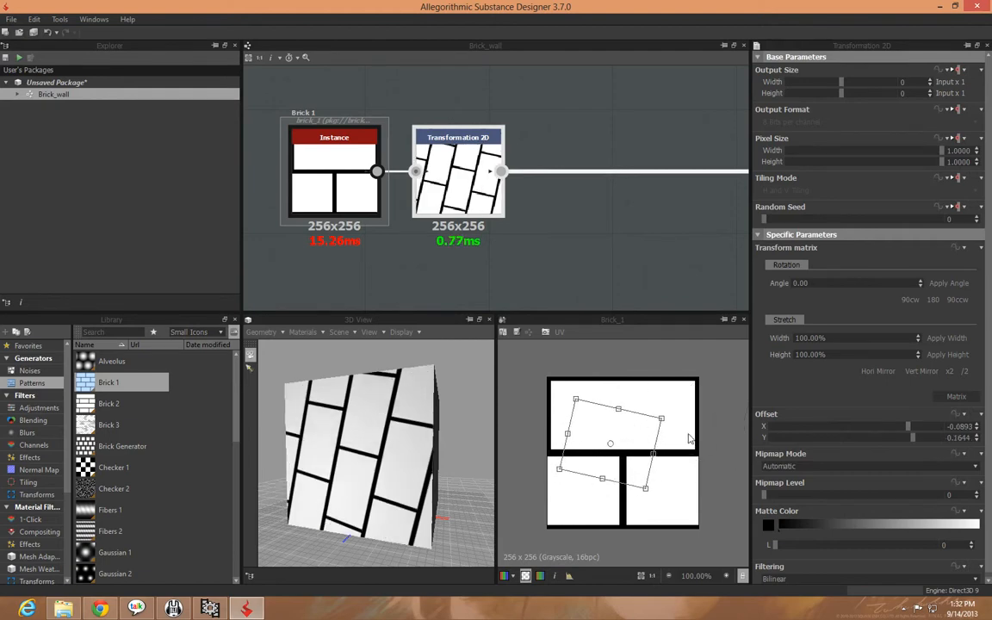
{"action": "mouse_move", "coordinate": [437, 457]}
{"action": "left_mouse_down"}
{"action": "mouse_move", "coordinate": [412, 469]}
{"action": "mouse_move", "coordinate": [457, 485]}
{"action": "mouse_move", "coordinate": [447, 439]}
{"action": "left_mouse_up"}
{"action": "left_click_drag", "start_coordinate": [662, 420], "coordinate": [686, 412]}
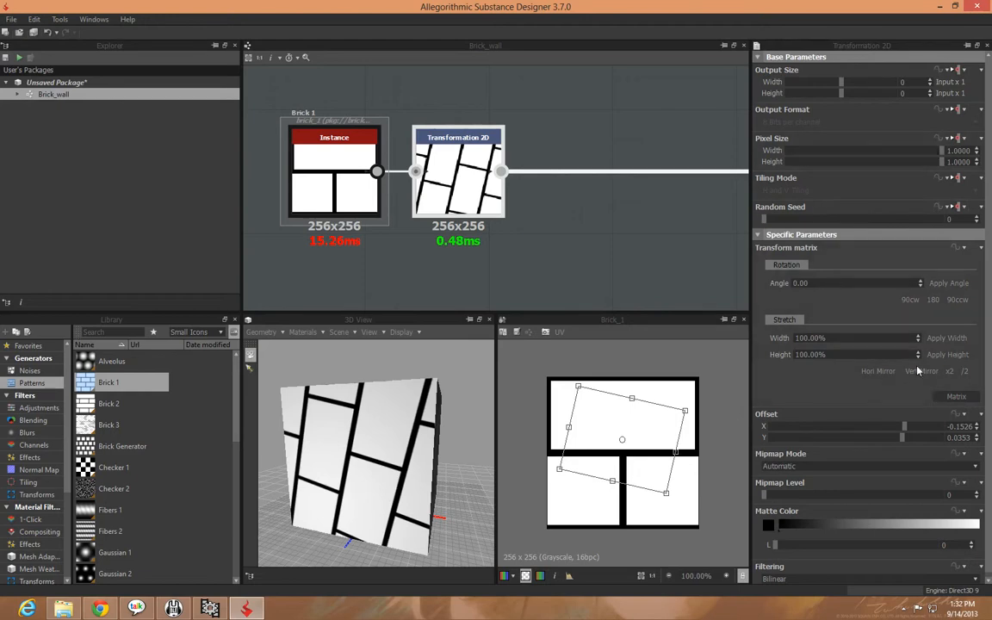
Halve the size of the transformed brick pattern twice, and double it twice to restore its scale
{"action": "left_click", "coordinate": [965, 373]}
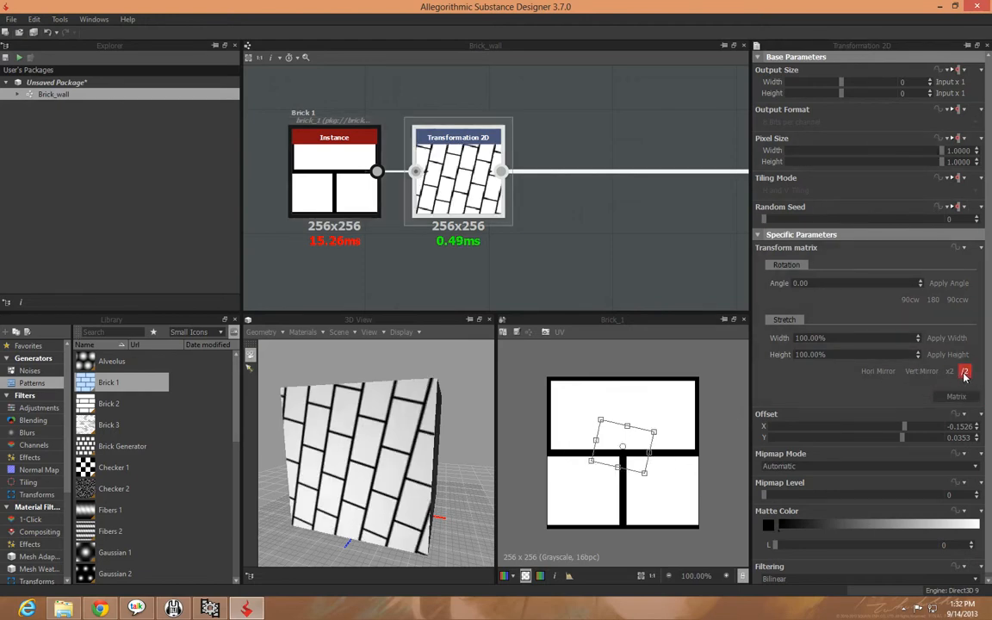
{"action": "left_click", "coordinate": [965, 373]}
{"action": "left_click", "coordinate": [951, 373]}
{"action": "left_click", "coordinate": [951, 373]}
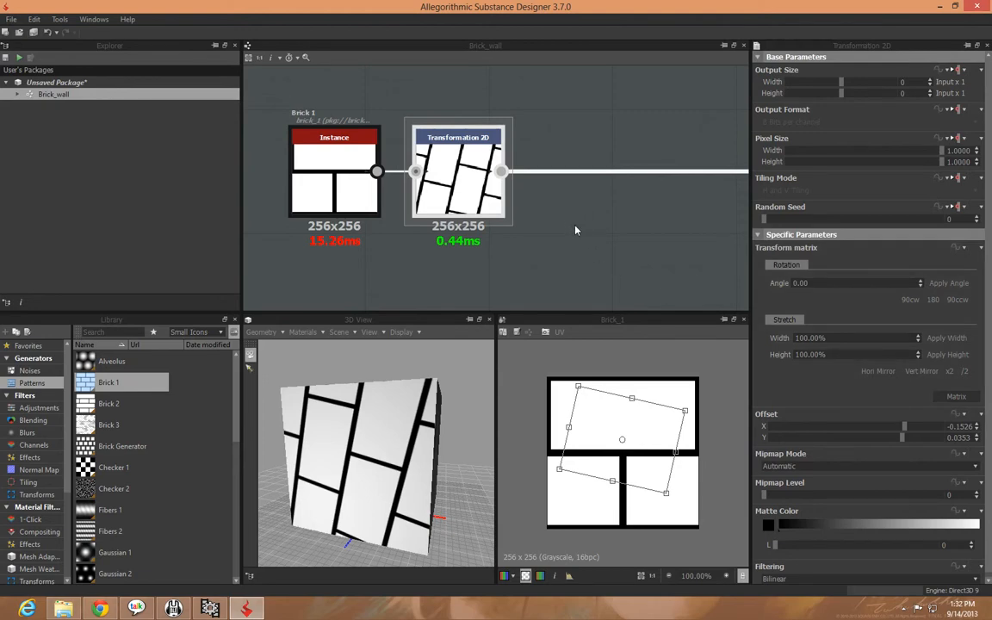
Delete the altered Transformation 2D node and insert a fresh one after Brick 1
{"action": "middle_click_drag", "start_coordinate": [576, 230], "coordinate": [581, 261]}
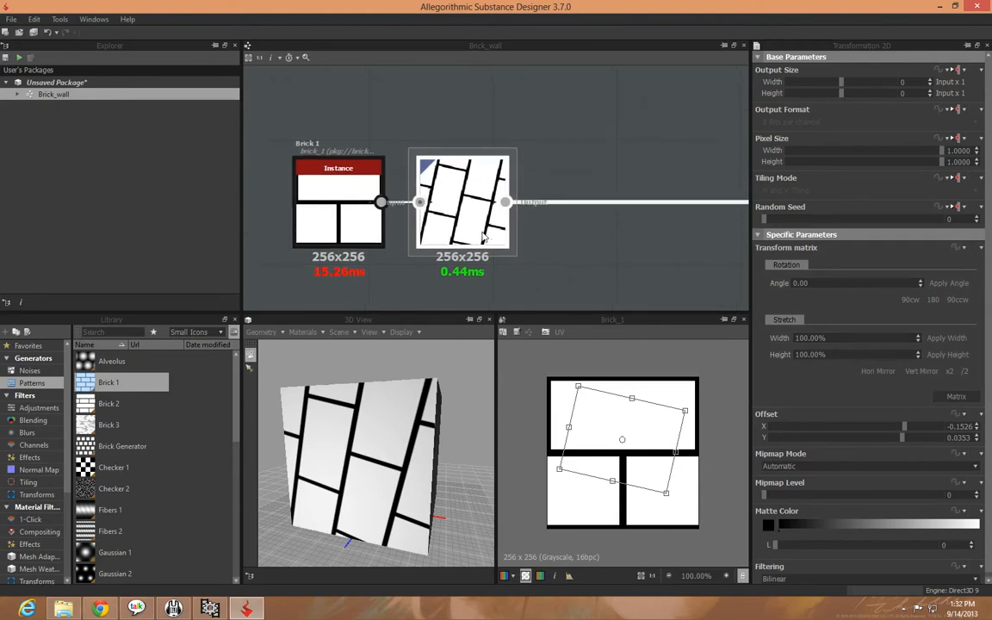
{"action": "key", "text": "Delete"}
{"action": "left_click", "coordinate": [323, 205]}
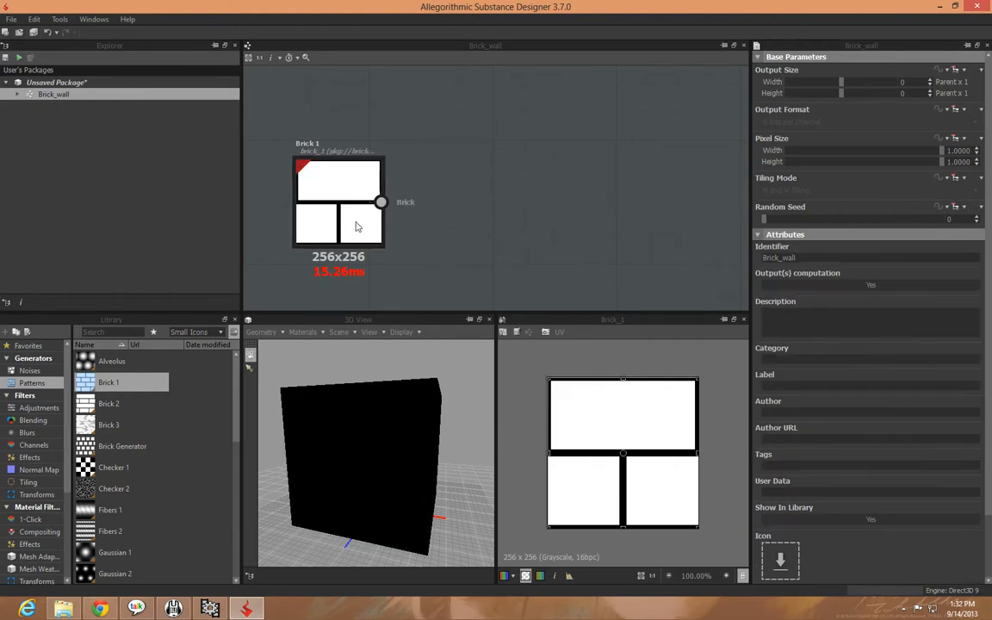
{"action": "right_click", "coordinate": [362, 226]}
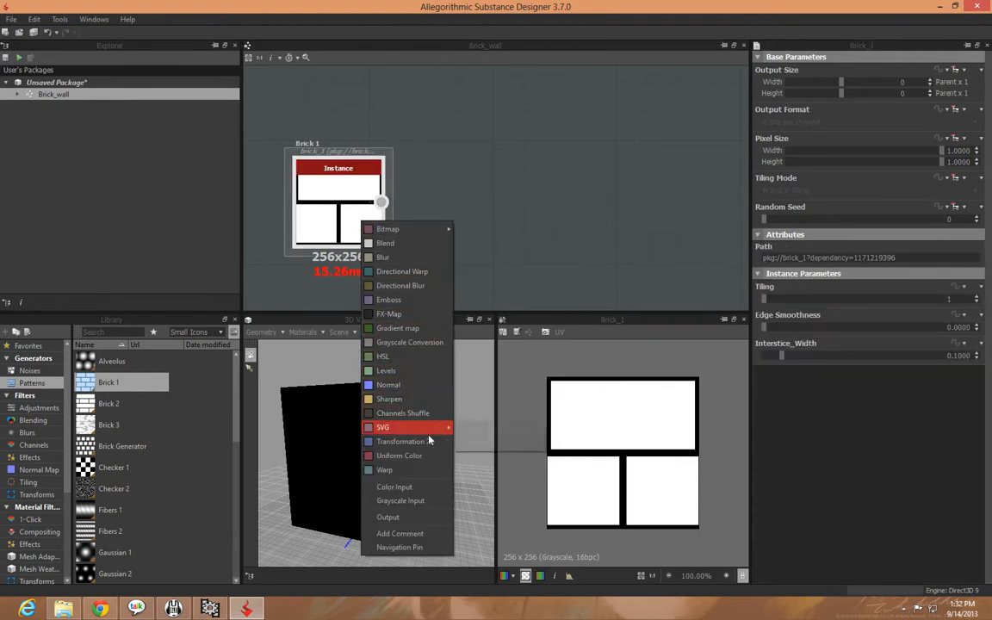
{"action": "left_click", "coordinate": [405, 441]}
{"action": "left_click_drag", "start_coordinate": [505, 202], "coordinate": [571, 217]}
Connect the new Transformation 2D node to the Diffuse output
{"action": "scroll", "coordinate": [612, 222], "scroll_direction": "down", "scroll_amount": 2}
{"action": "scroll", "coordinate": [643, 224], "scroll_direction": "down", "scroll_amount": 2}
{"action": "middle_click_drag", "start_coordinate": [643, 224], "coordinate": [482, 202]}
{"action": "left_click_drag", "start_coordinate": [418, 191], "coordinate": [608, 193]}
{"action": "middle_click_drag", "start_coordinate": [512, 246], "coordinate": [569, 228]}
{"action": "middle_click_drag", "start_coordinate": [489, 126], "coordinate": [514, 148]}
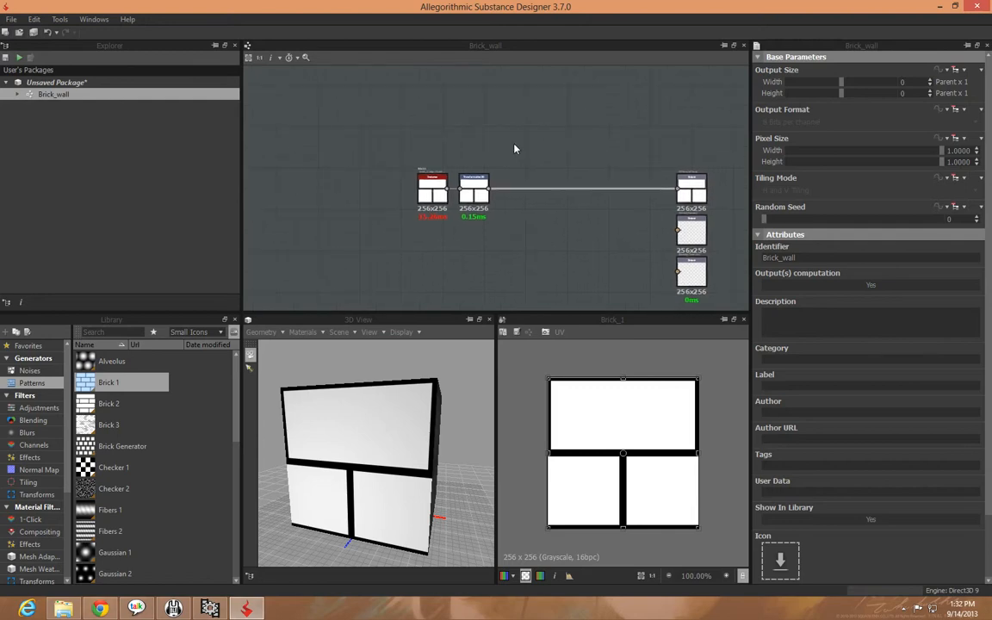
{"action": "middle_click_drag", "start_coordinate": [564, 216], "coordinate": [514, 251]}
{"action": "left_click_drag", "start_coordinate": [483, 233], "coordinate": [461, 221]}
{"action": "left_click_drag", "start_coordinate": [529, 310], "coordinate": [339, 174]}
{"action": "right_click", "coordinate": [495, 246]}
{"action": "right_click", "coordinate": [471, 242]}
{"action": "left_click", "coordinate": [472, 225]}
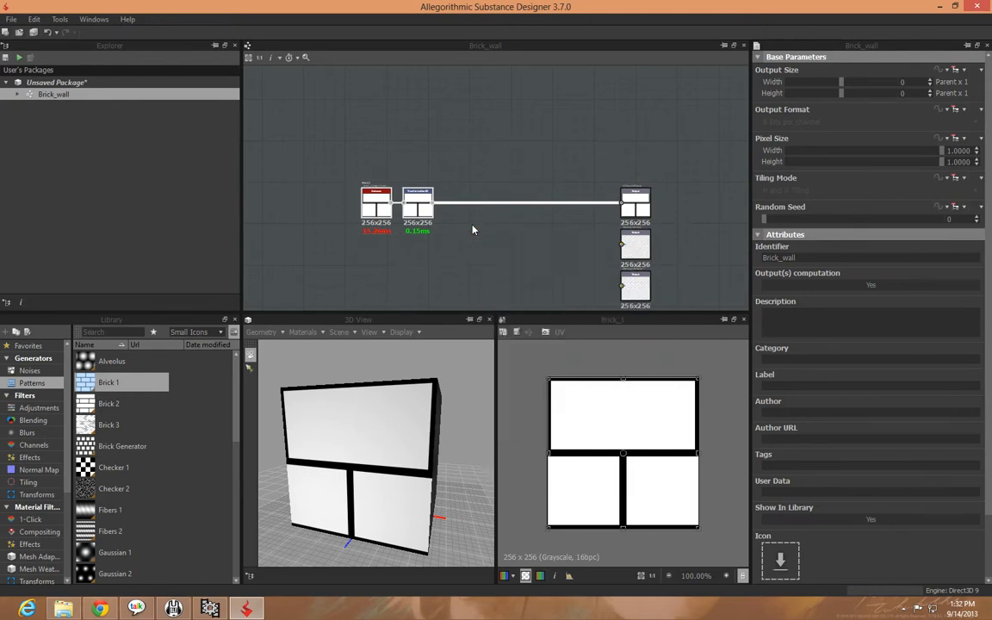
{"action": "right_click", "coordinate": [556, 182]}
{"action": "right_click", "coordinate": [501, 212]}
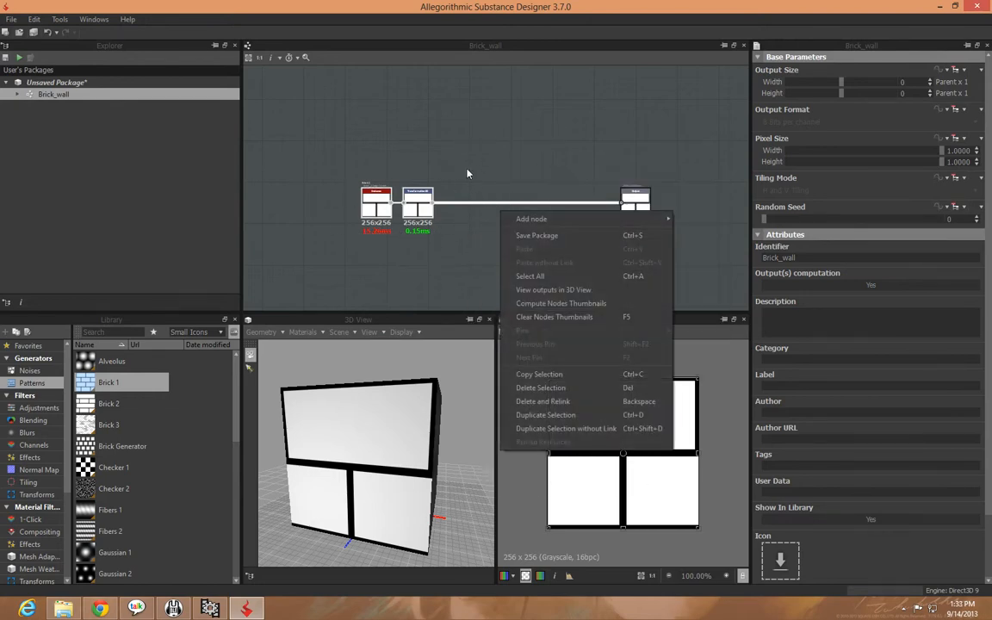
{"action": "left_click", "coordinate": [449, 258]}
Halve the scale of the brick pattern twice in the Transformation 2D node and show that node in the 2D view
{"action": "middle_click_drag", "start_coordinate": [450, 259], "coordinate": [405, 220]}
{"action": "scroll", "coordinate": [466, 210], "scroll_direction": "up", "scroll_amount": 3}
{"action": "left_click", "coordinate": [404, 198]}
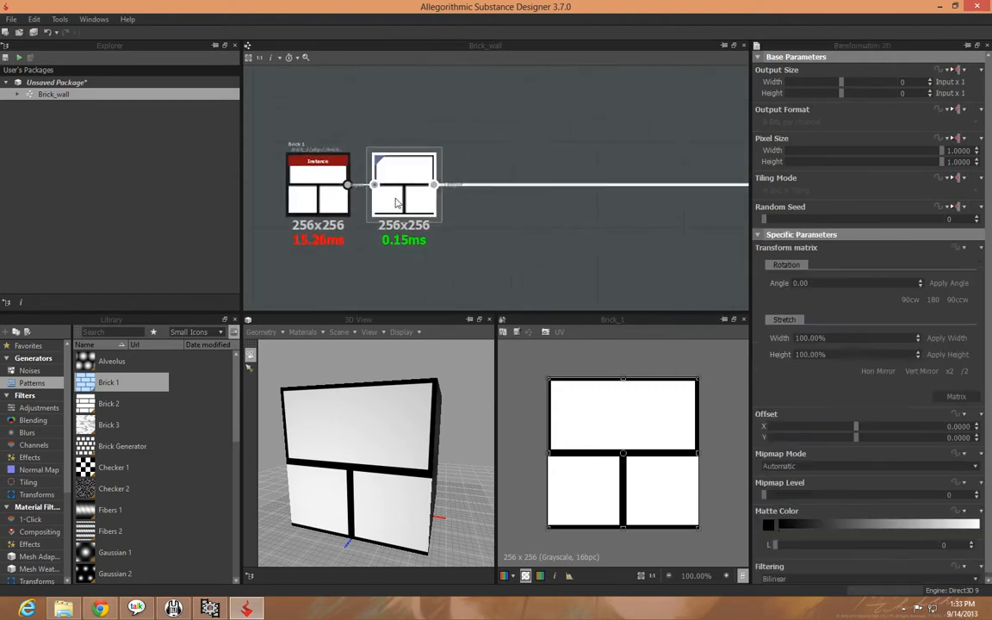
{"action": "left_click", "coordinate": [965, 371]}
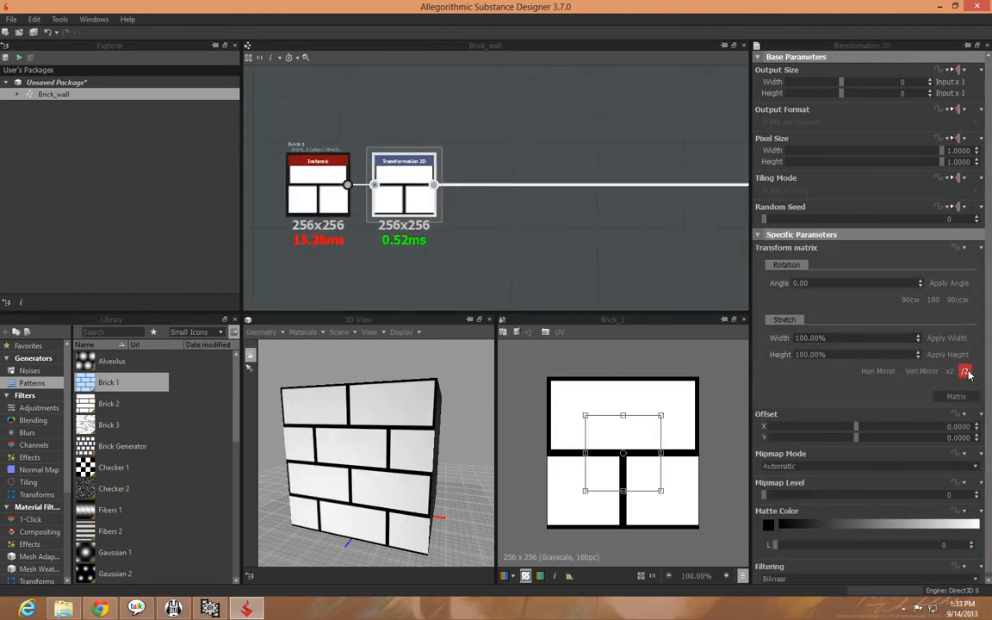
{"action": "left_click", "coordinate": [966, 371]}
{"action": "double_click", "coordinate": [412, 211]}
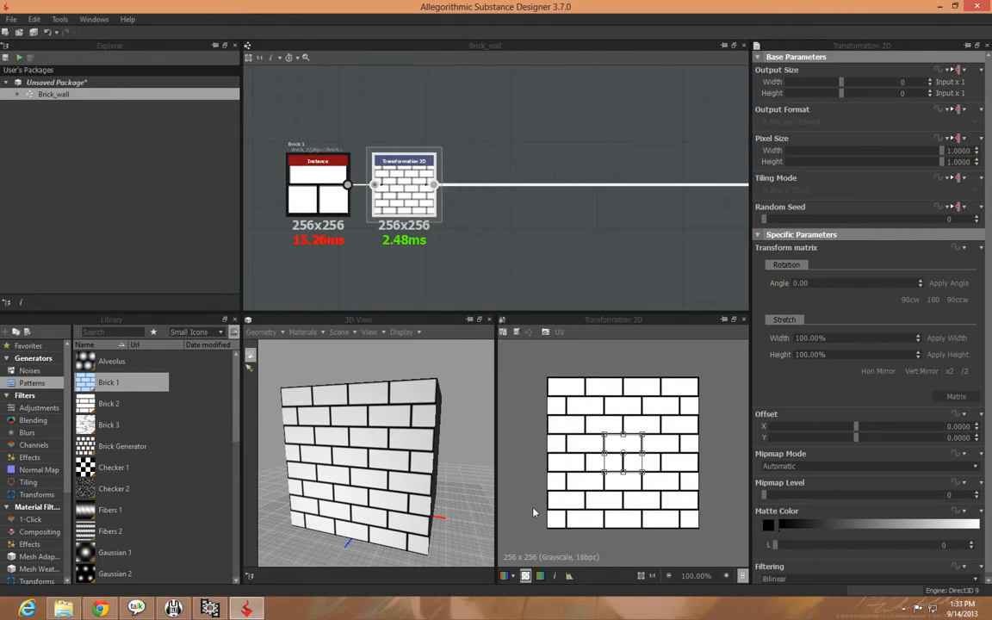
{"action": "mouse_move", "coordinate": [374, 462]}
{"action": "left_mouse_down"}
{"action": "mouse_move", "coordinate": [460, 441]}
{"action": "mouse_move", "coordinate": [337, 451]}
{"action": "mouse_move", "coordinate": [308, 408]}
{"action": "mouse_move", "coordinate": [348, 454]}
{"action": "mouse_move", "coordinate": [363, 452]}
{"action": "left_mouse_up"}
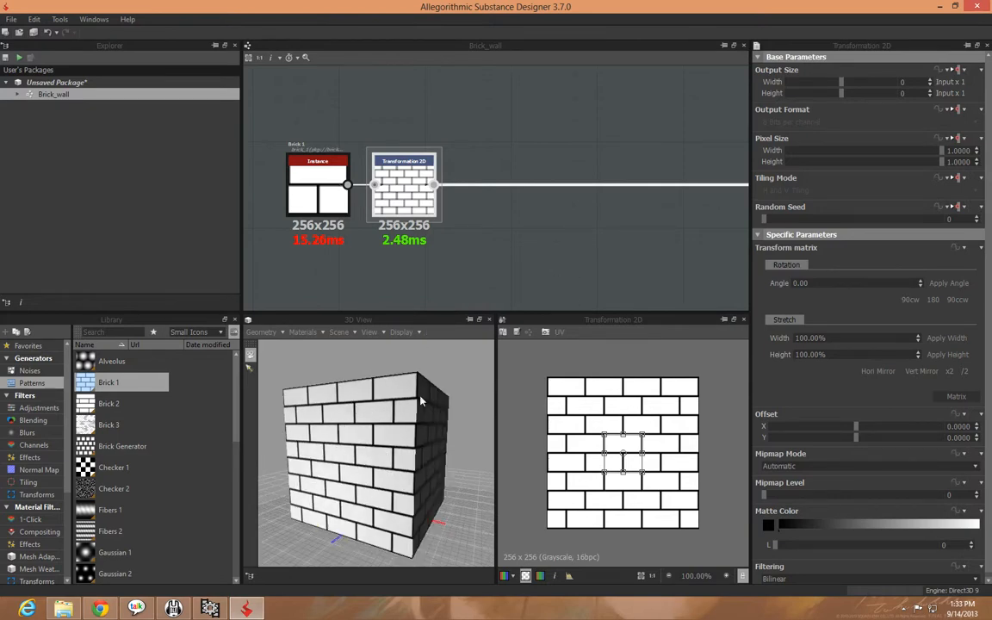
{"action": "middle_click_drag", "start_coordinate": [541, 249], "coordinate": [521, 254]}
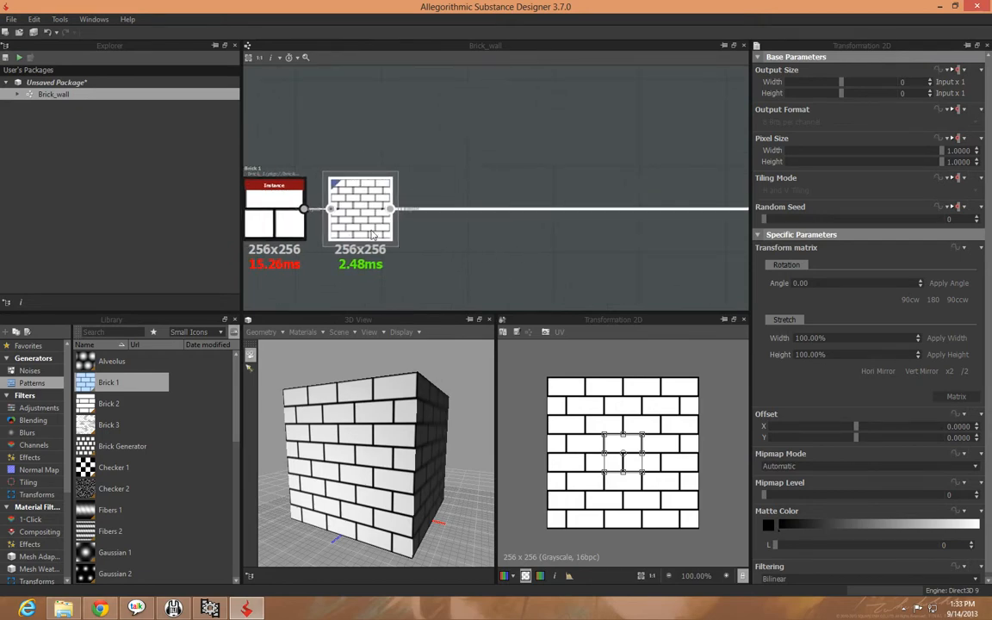
{"action": "mouse_move", "coordinate": [493, 245]}
{"action": "middle_mouse_down"}
{"action": "mouse_move", "coordinate": [560, 248]}
{"action": "mouse_move", "coordinate": [490, 252]}
{"action": "middle_mouse_up"}
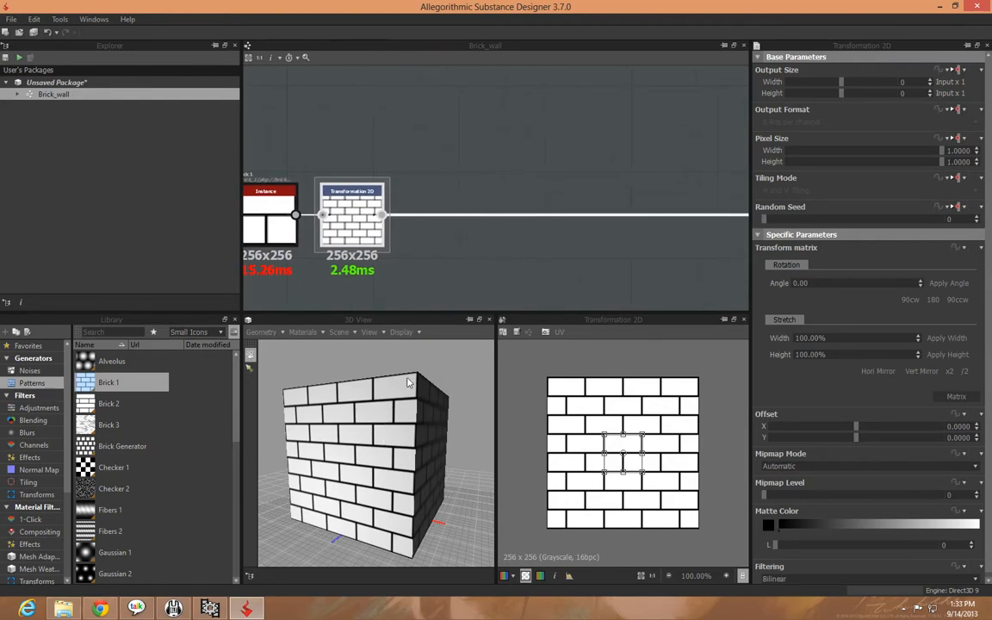
{"action": "middle_click_drag", "start_coordinate": [516, 267], "coordinate": [633, 268]}
{"action": "scroll", "coordinate": [522, 260], "scroll_direction": "up", "scroll_amount": 2}
{"action": "left_click", "coordinate": [353, 229]}
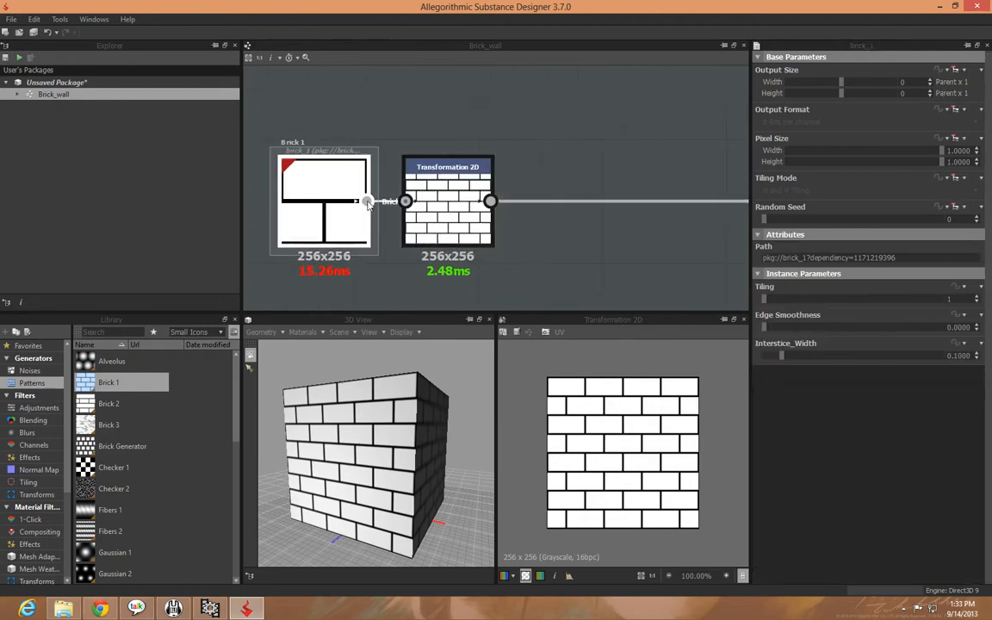
{"action": "left_click", "coordinate": [589, 244]}
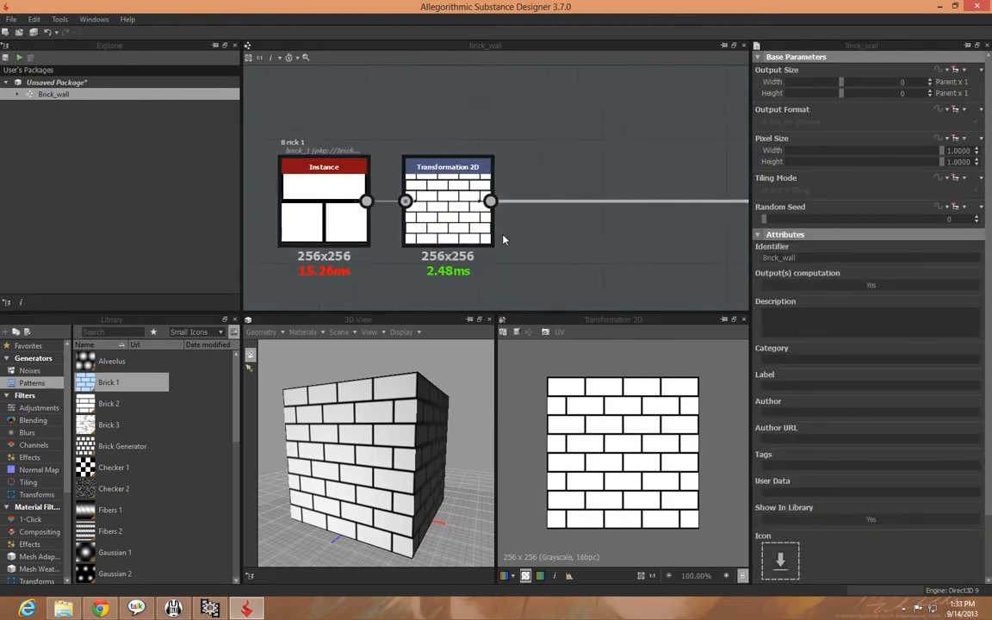
Insert a Gradient map node between the Transformation 2D node and the Diffuse output
{"action": "left_click", "coordinate": [472, 228]}
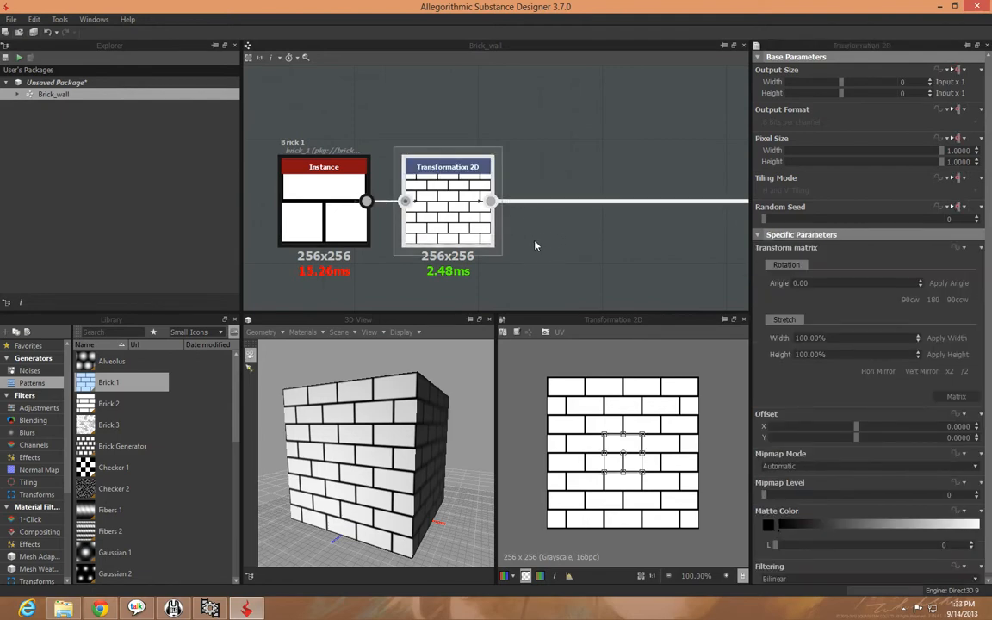
{"action": "right_click", "coordinate": [468, 236]}
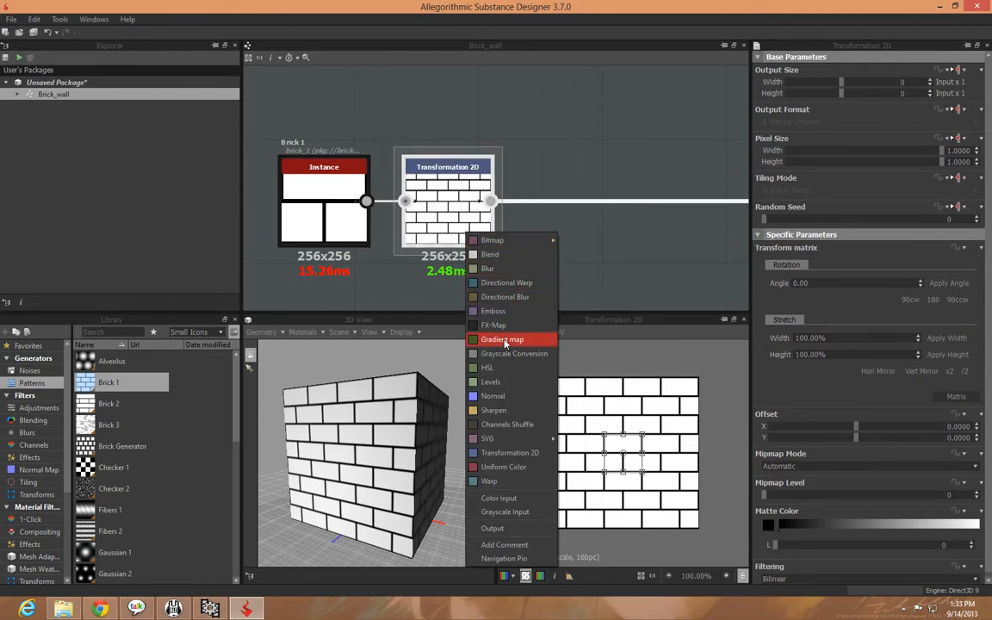
{"action": "left_click", "coordinate": [506, 343]}
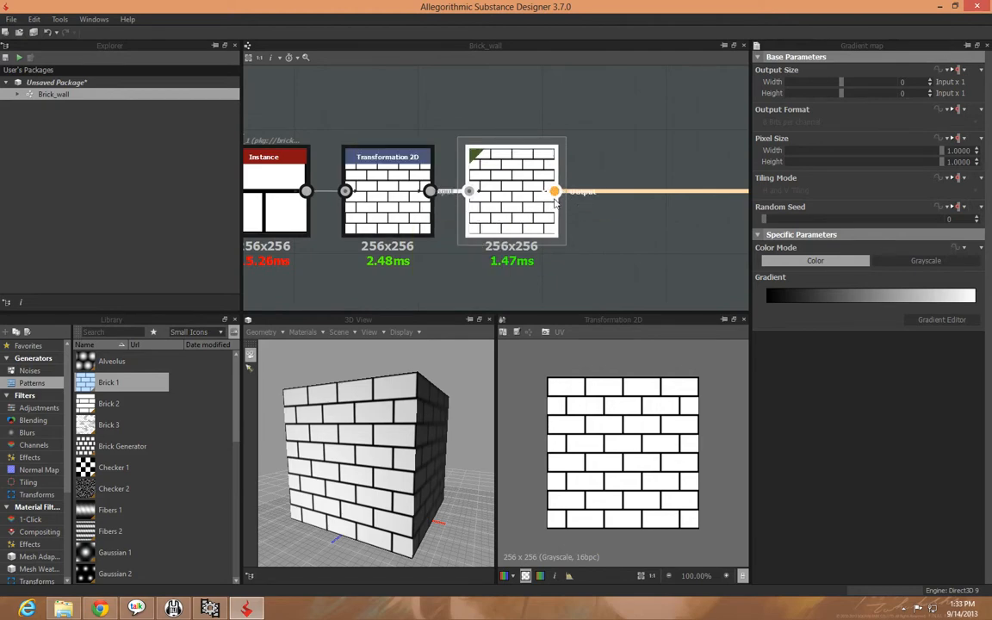
Add an unconnected Uniform Color node to the graph, placed above the Gradient map node
{"action": "middle_click_drag", "start_coordinate": [592, 234], "coordinate": [518, 258]}
{"action": "scroll", "coordinate": [560, 245], "scroll_direction": "down", "scroll_amount": 3}
{"action": "left_click", "coordinate": [388, 150]}
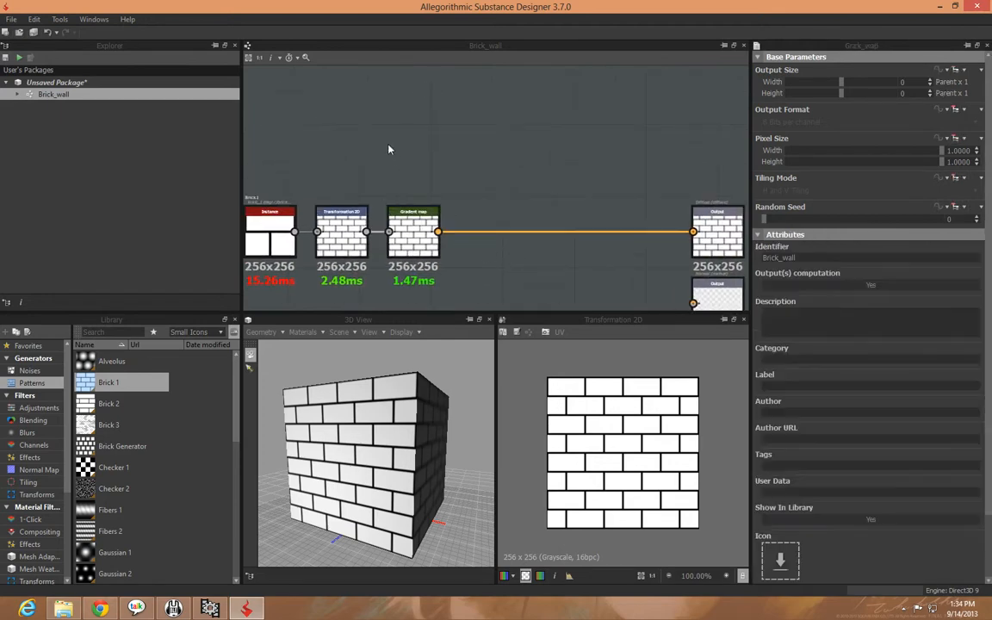
{"action": "right_click", "coordinate": [396, 151]}
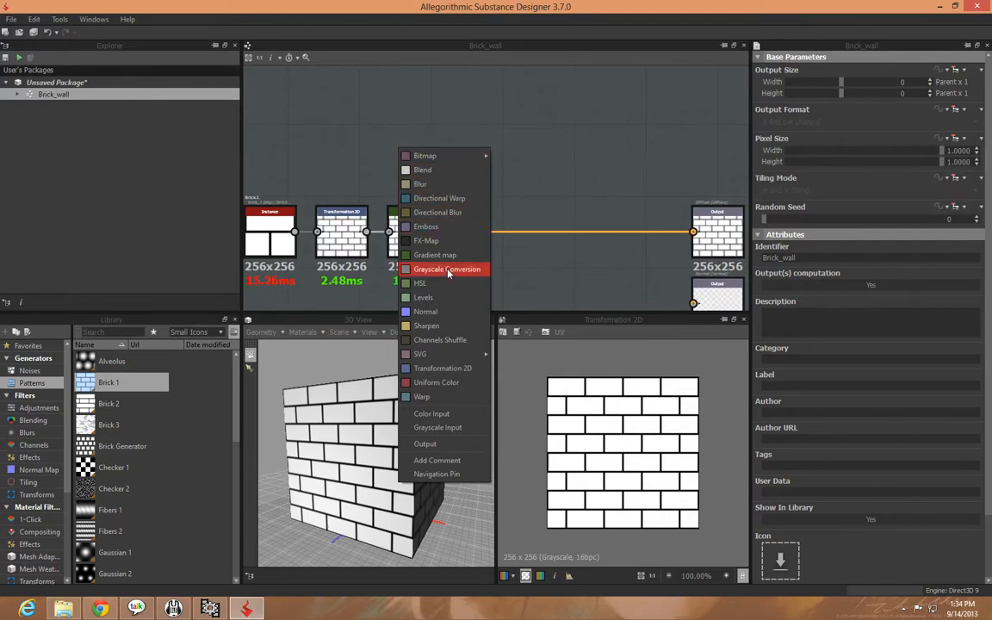
{"action": "left_click", "coordinate": [454, 383]}
{"action": "middle_click_drag", "start_coordinate": [500, 275], "coordinate": [535, 261]}
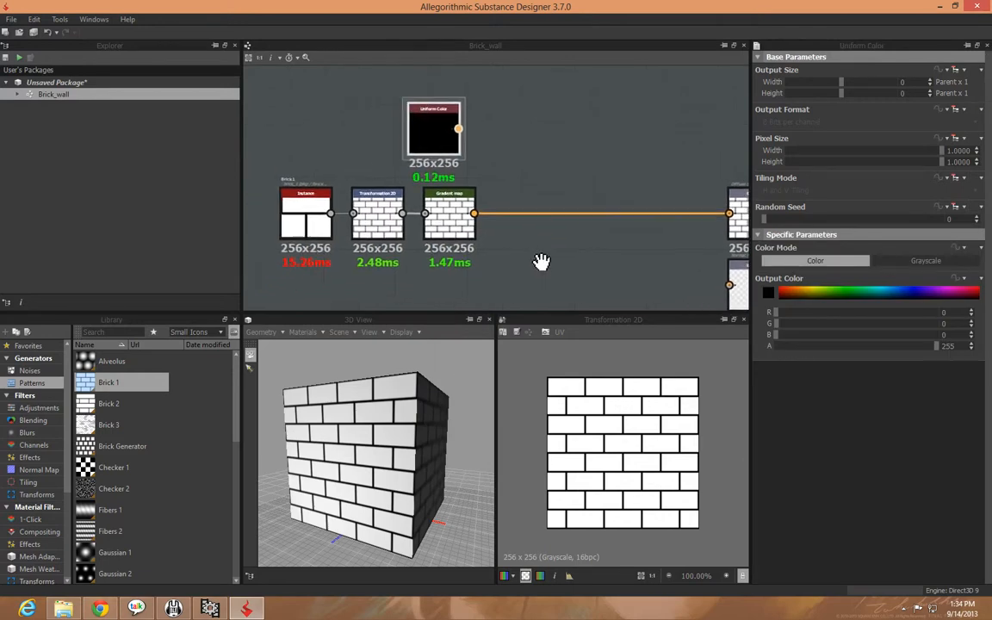
{"action": "mouse_move", "coordinate": [434, 156]}
{"action": "left_mouse_down"}
{"action": "mouse_move", "coordinate": [456, 153]}
{"action": "mouse_move", "coordinate": [438, 169]}
{"action": "mouse_move", "coordinate": [445, 152]}
{"action": "left_mouse_up"}
{"action": "middle_click_drag", "start_coordinate": [521, 189], "coordinate": [512, 178]}
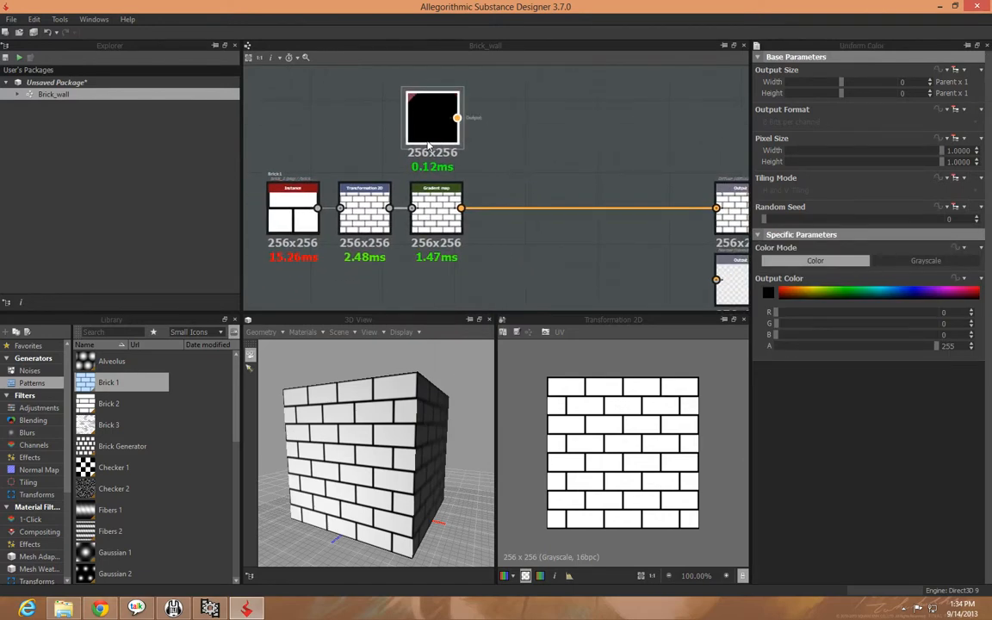
Try a semi-transparent blue of R 0, G 122, B 188, A 101 as the Uniform Color's output color
{"action": "left_click_drag", "start_coordinate": [792, 294], "coordinate": [872, 288]}
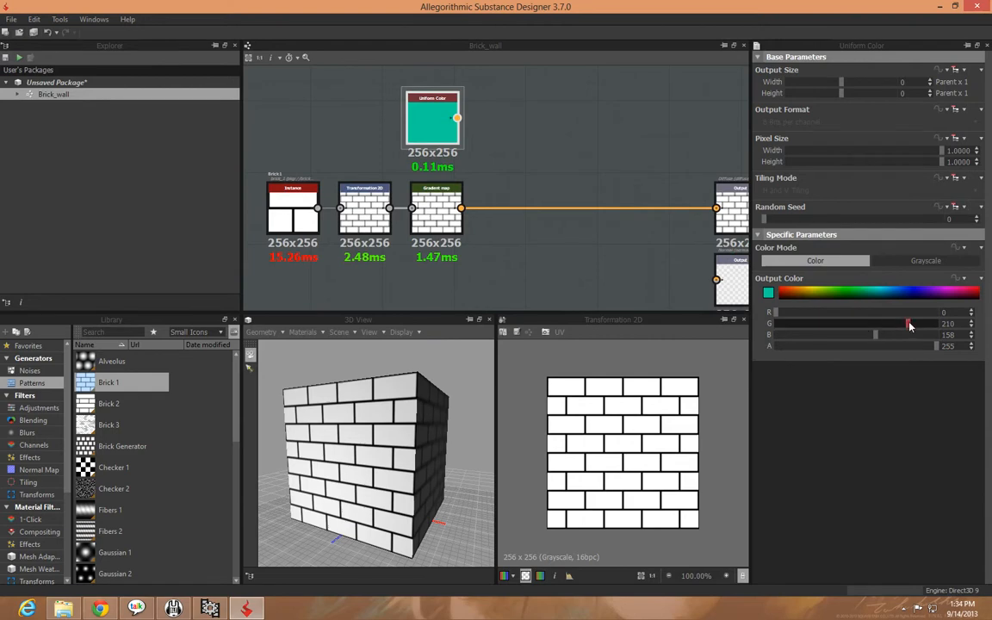
{"action": "left_click_drag", "start_coordinate": [910, 325], "coordinate": [839, 347]}
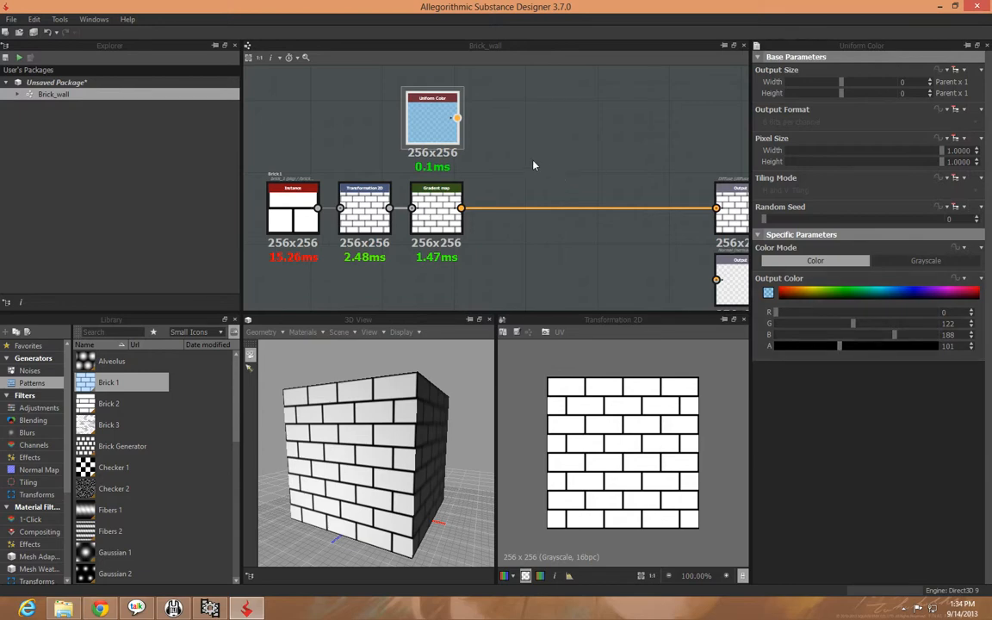
{"action": "middle_click_drag", "start_coordinate": [534, 163], "coordinate": [555, 189]}
Set the Uniform Color's output color to an opaque brick red of R 122, G 48, B 48, A 255 with the Color Editor
{"action": "left_click", "coordinate": [769, 296]}
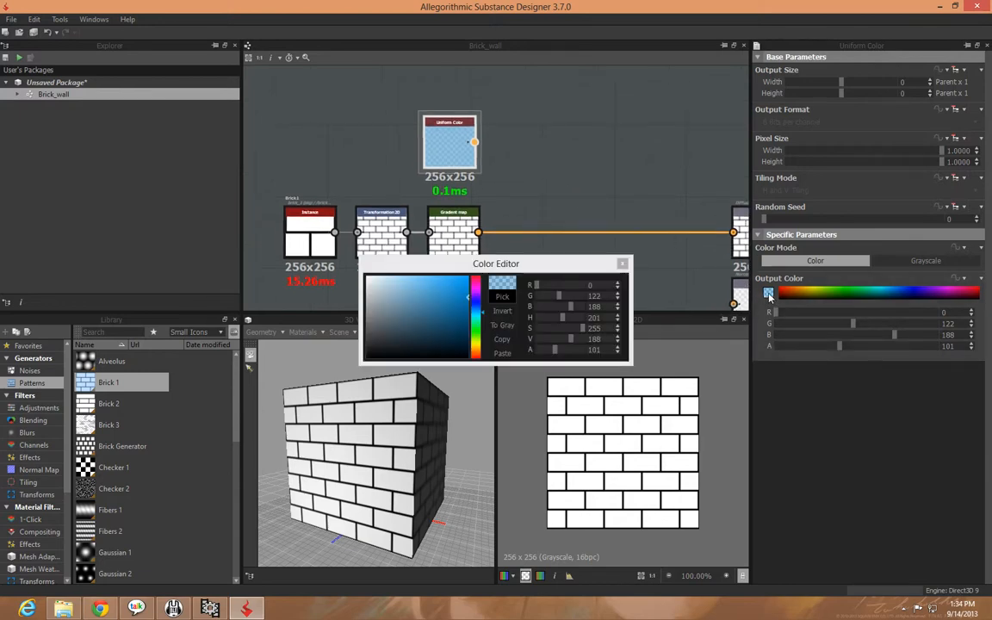
{"action": "left_click_drag", "start_coordinate": [520, 265], "coordinate": [584, 286]}
{"action": "left_click_drag", "start_coordinate": [558, 344], "coordinate": [558, 373]}
{"action": "left_click", "coordinate": [519, 348]}
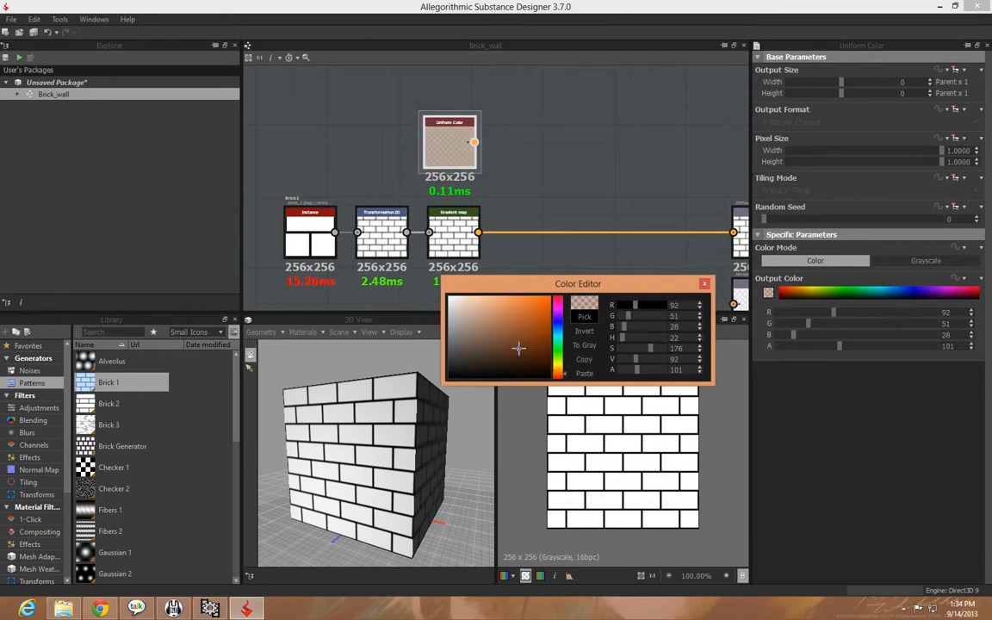
{"action": "left_click", "coordinate": [561, 377]}
{"action": "left_click", "coordinate": [504, 339]}
{"action": "mouse_move", "coordinate": [505, 338]}
{"action": "left_mouse_down"}
{"action": "mouse_move", "coordinate": [495, 347]}
{"action": "mouse_move", "coordinate": [504, 340]}
{"action": "left_mouse_up"}
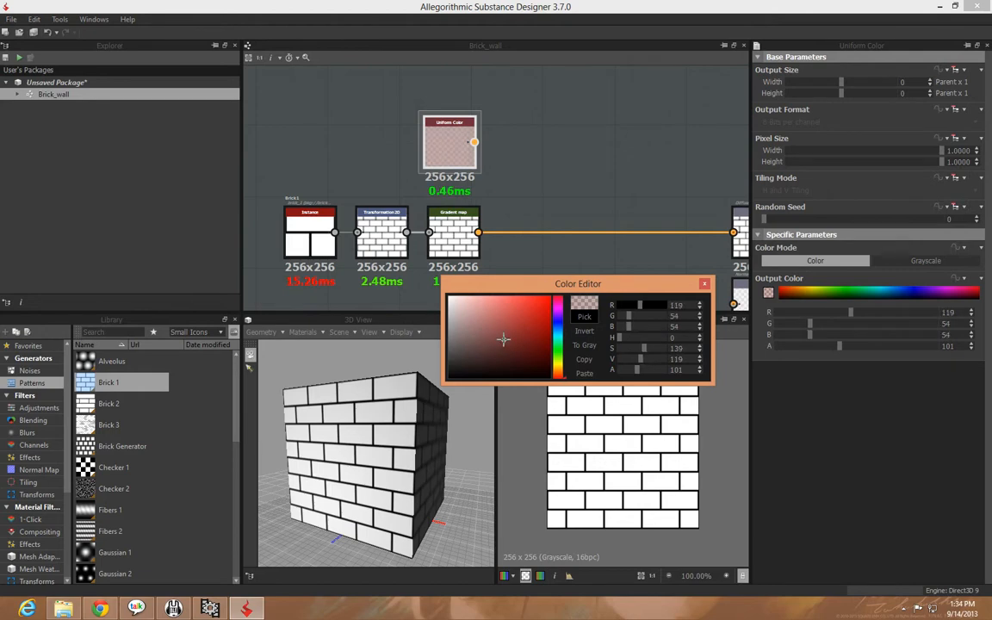
{"action": "left_click_drag", "start_coordinate": [848, 346], "coordinate": [895, 348]}
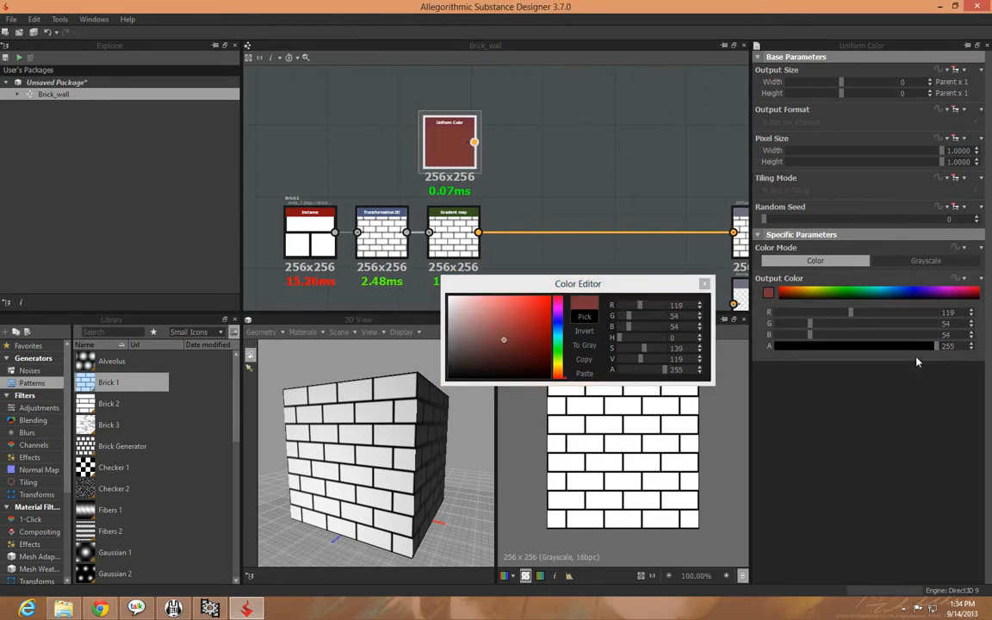
{"action": "mouse_move", "coordinate": [508, 340]}
{"action": "left_mouse_down"}
{"action": "mouse_move", "coordinate": [527, 323]}
{"action": "mouse_move", "coordinate": [517, 347]}
{"action": "mouse_move", "coordinate": [510, 337]}
{"action": "left_mouse_up"}
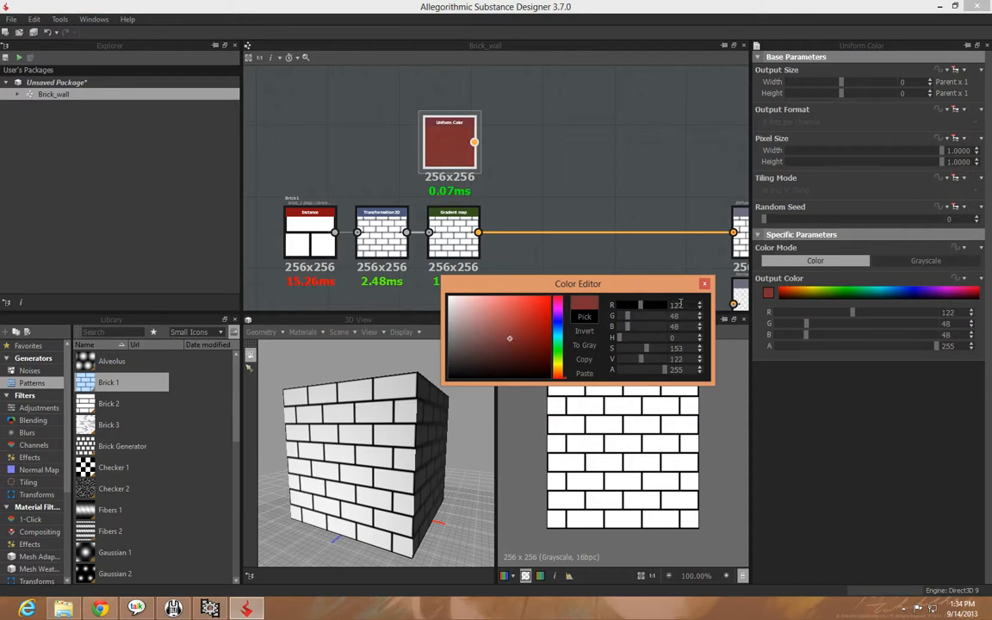
{"action": "left_click", "coordinate": [705, 283]}
{"action": "middle_click_drag", "start_coordinate": [582, 218], "coordinate": [562, 194]}
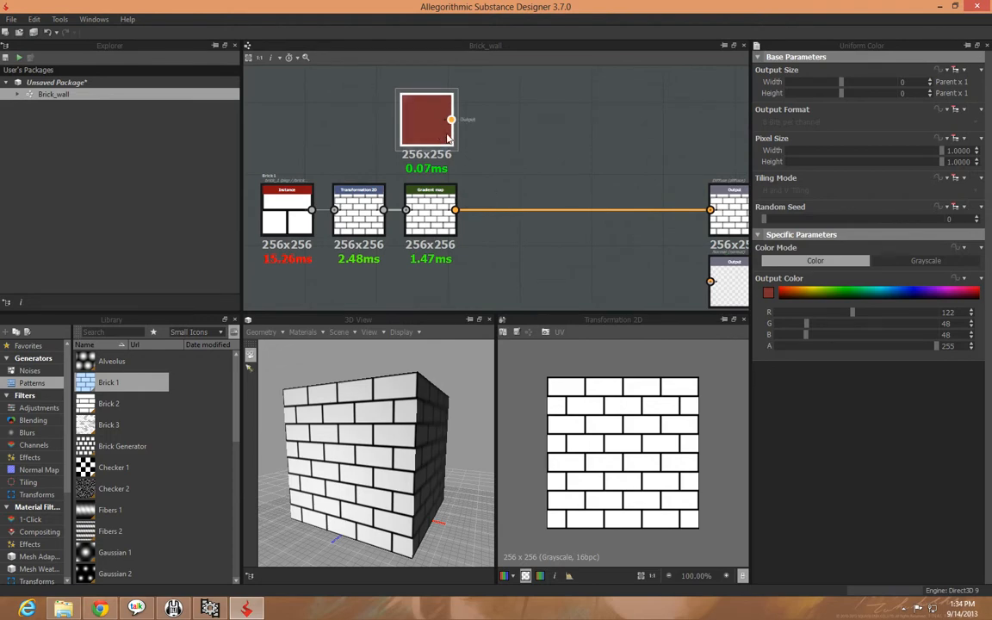
{"action": "middle_click_drag", "start_coordinate": [536, 186], "coordinate": [552, 221]}
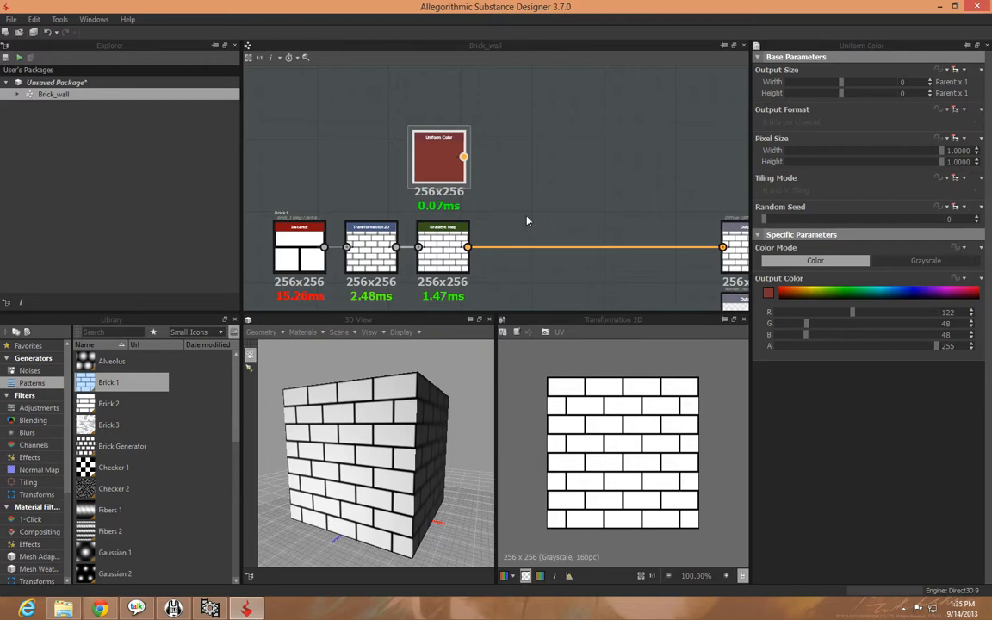
{"action": "left_click", "coordinate": [452, 248]}
{"action": "left_click", "coordinate": [439, 172]}
{"action": "left_click", "coordinate": [443, 246]}
{"action": "left_click", "coordinate": [441, 168]}
Insert a Blend node between the Gradient map and the Diffuse output, and connect the Uniform Color to its foreground input
{"action": "left_click", "coordinate": [446, 244]}
{"action": "middle_click_drag", "start_coordinate": [592, 224], "coordinate": [504, 202]}
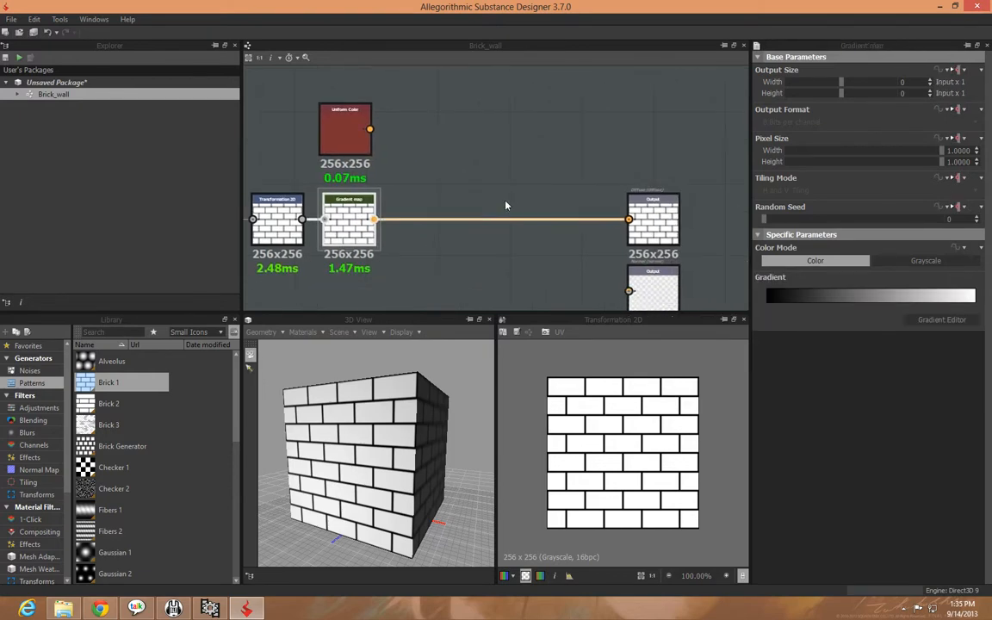
{"action": "right_click", "coordinate": [344, 216]}
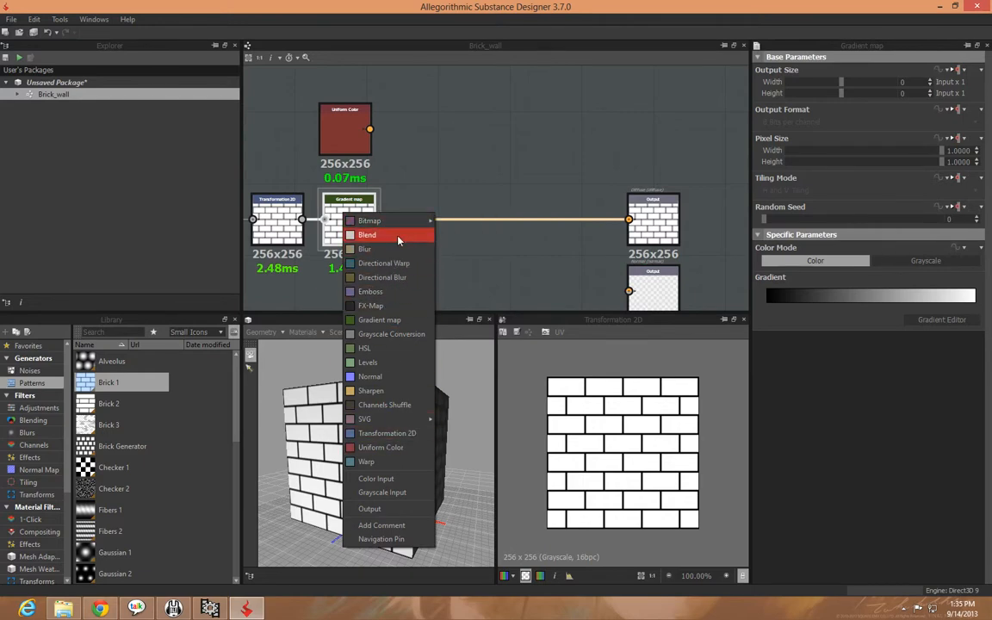
{"action": "left_click", "coordinate": [390, 235]}
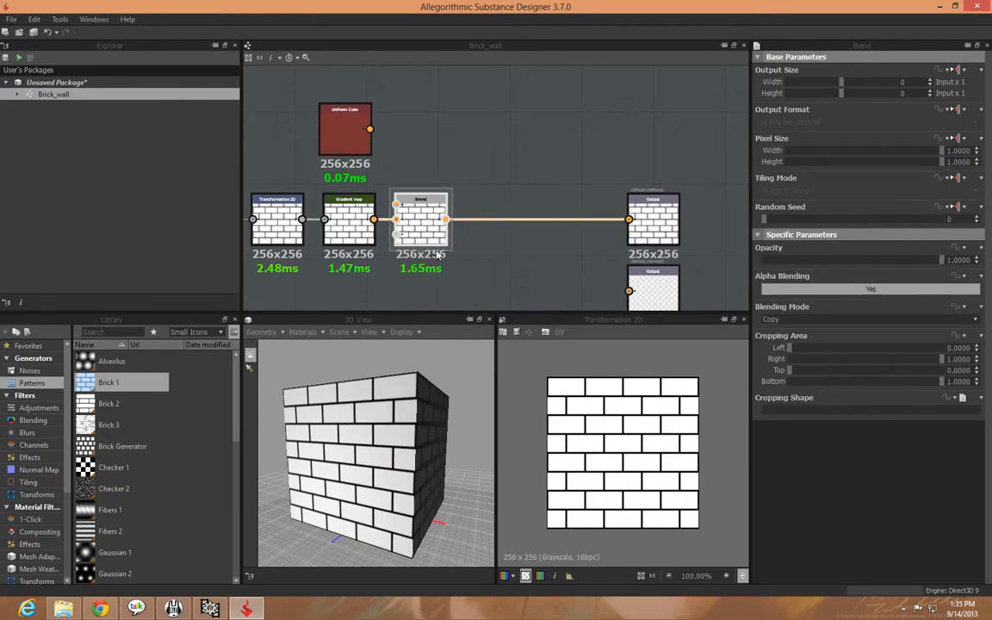
{"action": "middle_click_drag", "start_coordinate": [520, 261], "coordinate": [619, 256]}
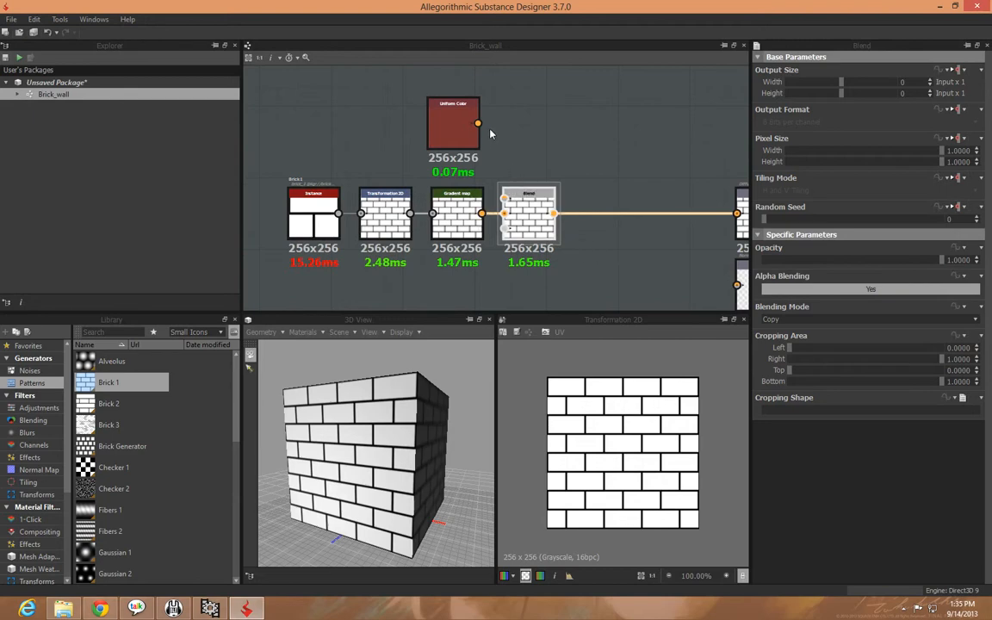
{"action": "left_click_drag", "start_coordinate": [478, 123], "coordinate": [504, 200]}
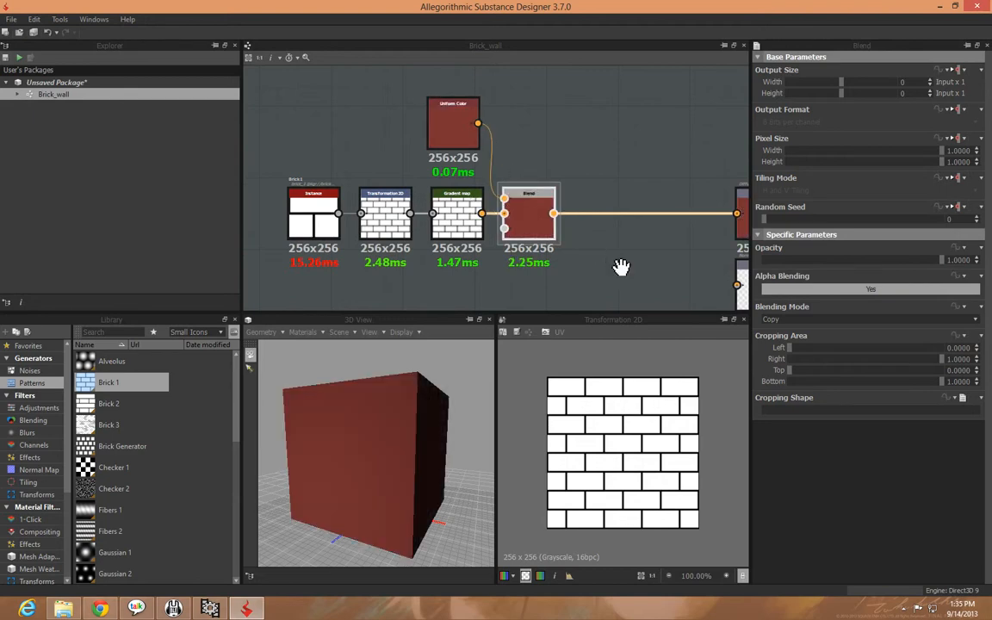
{"action": "middle_click_drag", "start_coordinate": [620, 266], "coordinate": [594, 253]}
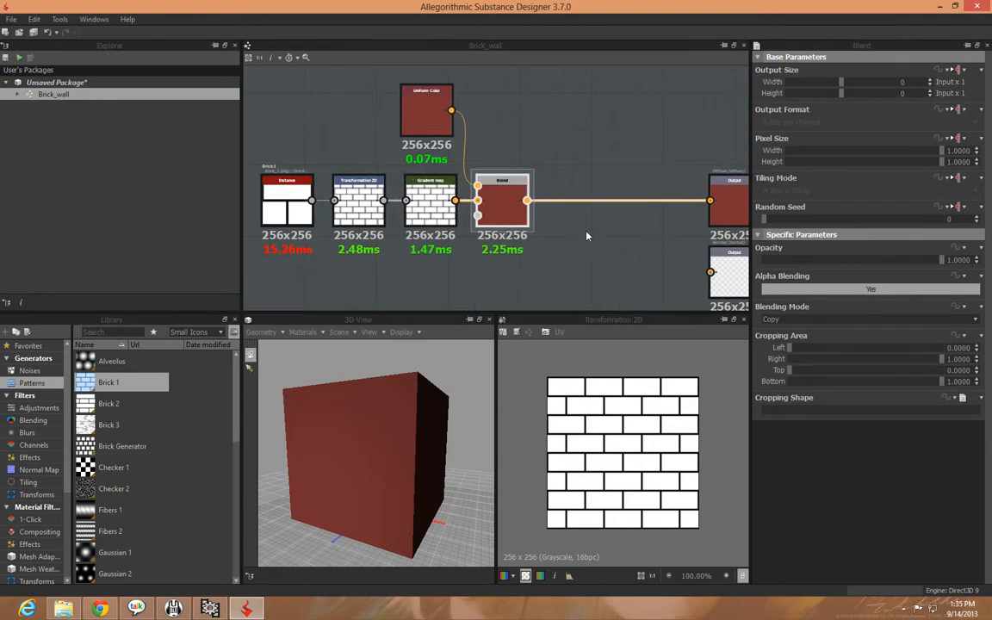
{"action": "middle_click_drag", "start_coordinate": [571, 248], "coordinate": [587, 230]}
{"action": "left_click", "coordinate": [433, 97]}
{"action": "left_click", "coordinate": [521, 181]}
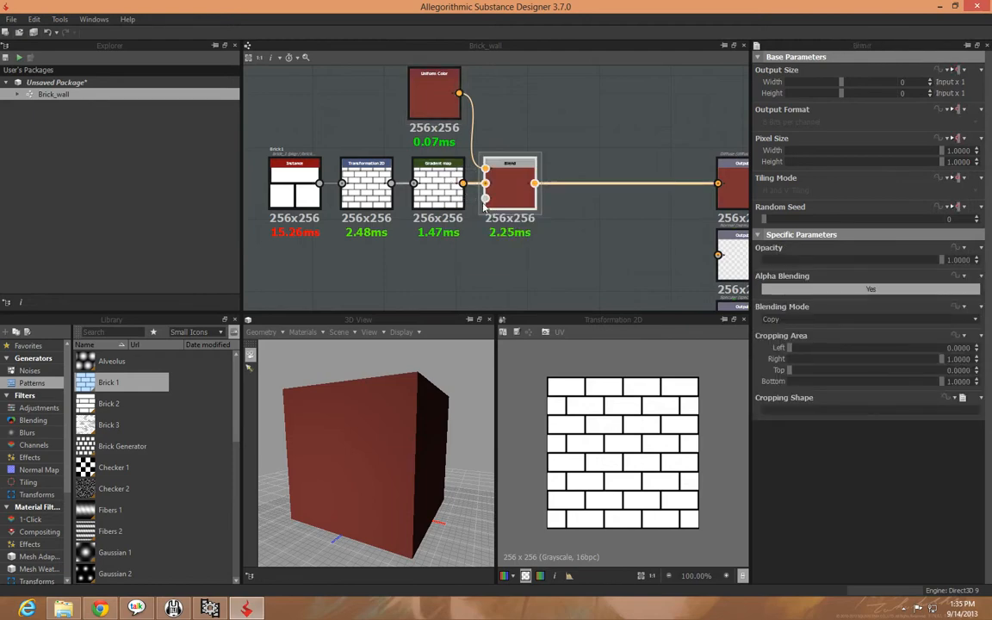
{"action": "left_click", "coordinate": [437, 181]}
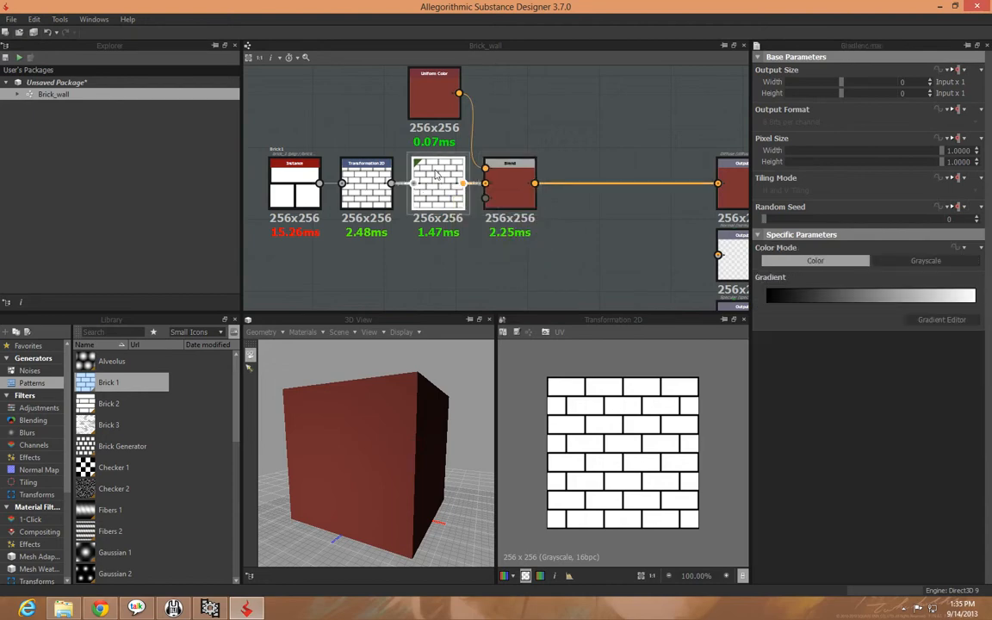
{"action": "left_click", "coordinate": [434, 95]}
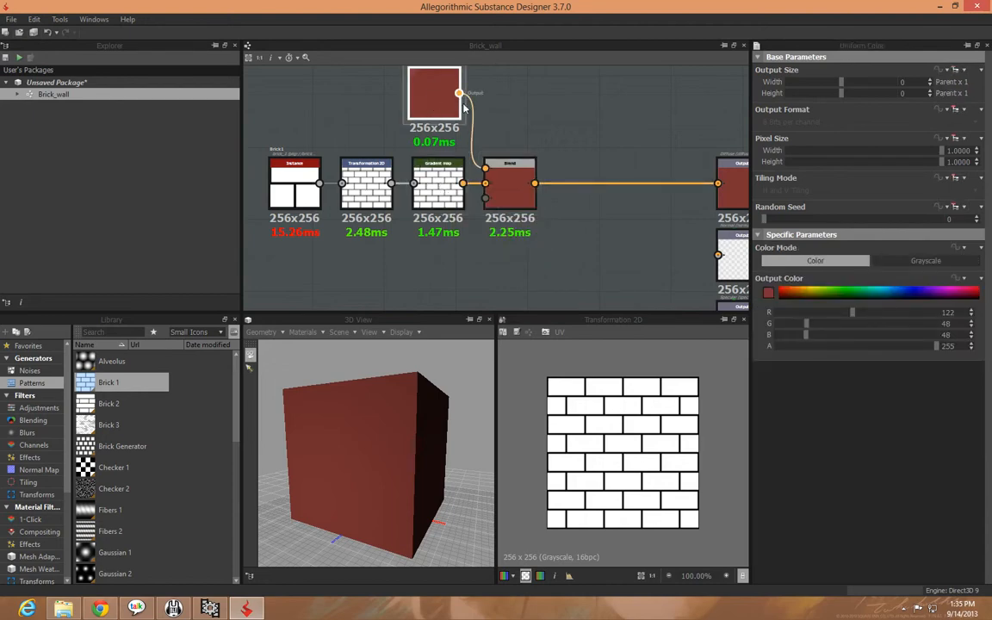
{"action": "left_click", "coordinate": [510, 182]}
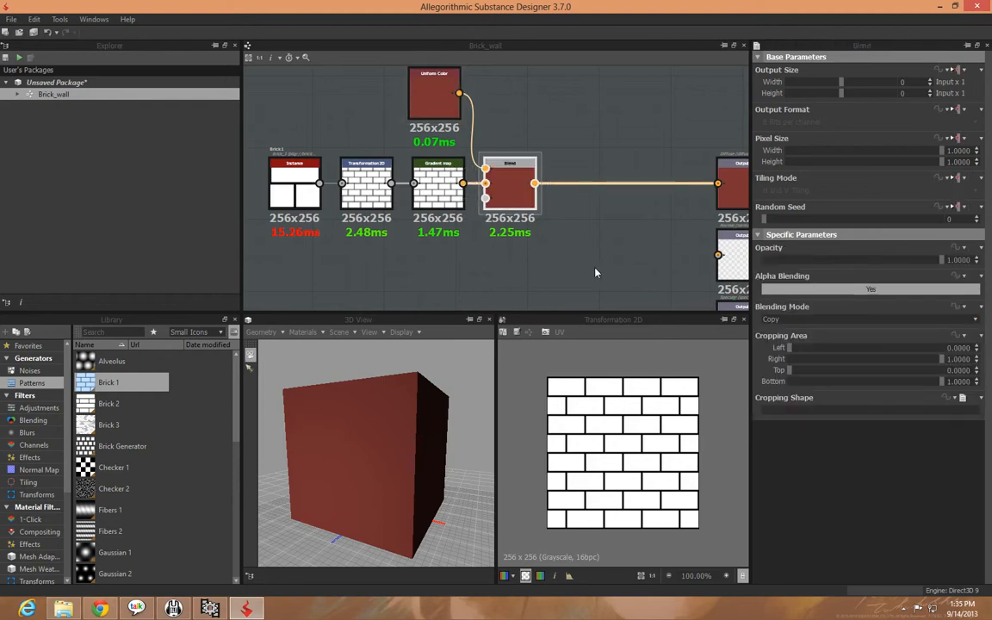
Set the Blend node's blending mode to Multiply
{"action": "middle_click_drag", "start_coordinate": [596, 270], "coordinate": [633, 282]}
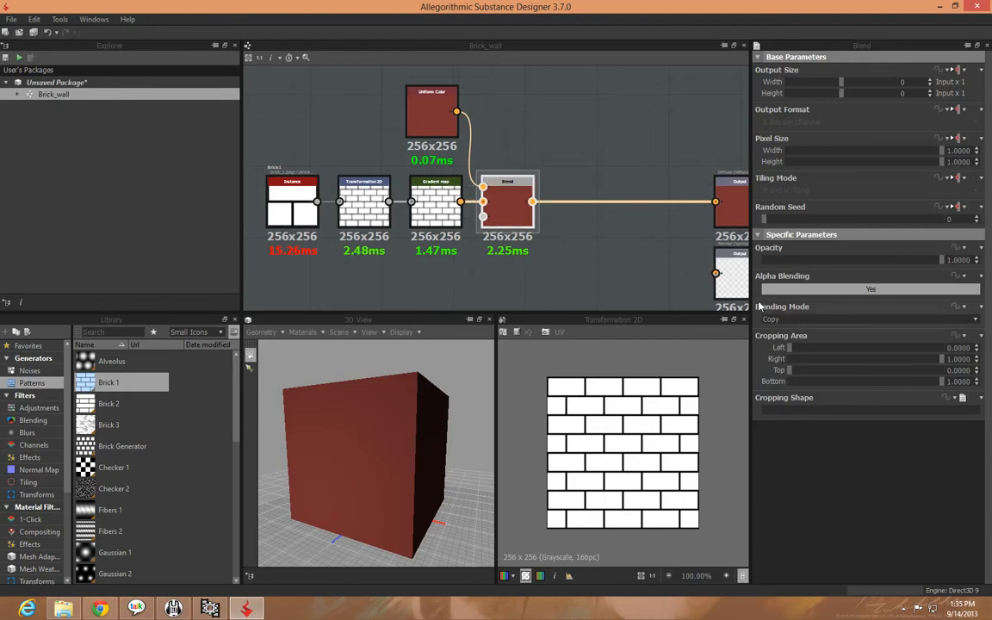
{"action": "left_click", "coordinate": [805, 320]}
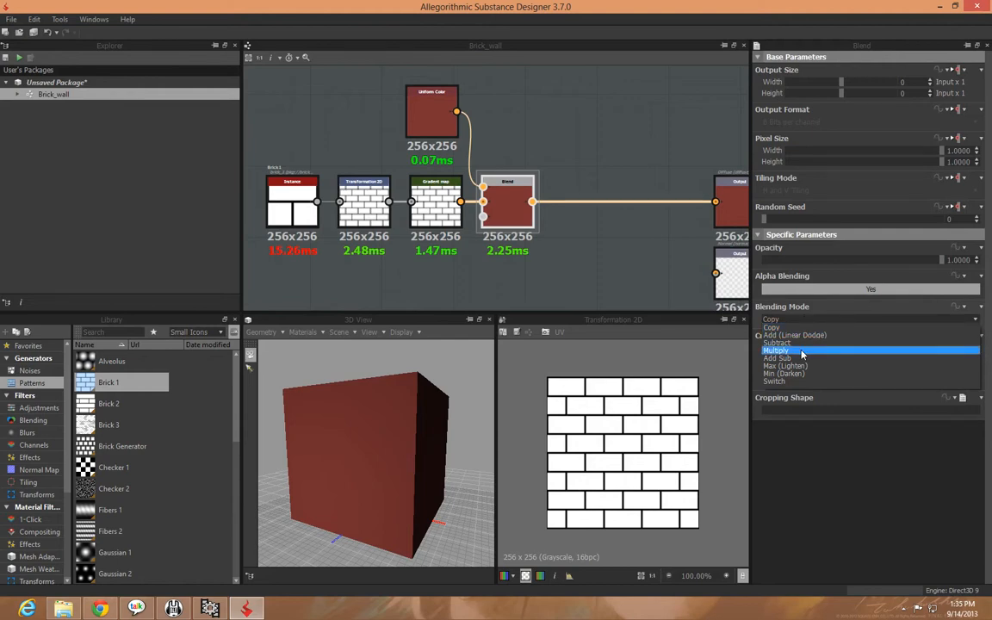
{"action": "left_click", "coordinate": [801, 351]}
{"action": "left_click_drag", "start_coordinate": [402, 502], "coordinate": [437, 491]}
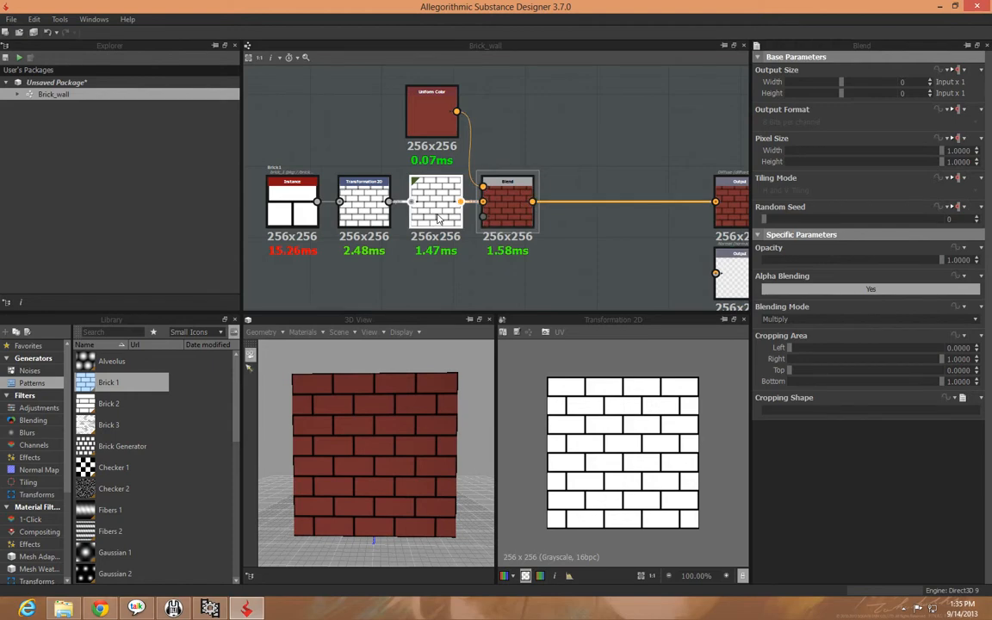
Examine the multiplied brick texture on the 3D cube and the Uniform Color node that feeds the blend
{"action": "left_click", "coordinate": [431, 116]}
{"action": "left_click_drag", "start_coordinate": [414, 458], "coordinate": [347, 470]}
{"action": "scroll", "coordinate": [385, 468], "scroll_direction": "up", "scroll_amount": 5}
{"action": "scroll", "coordinate": [385, 468], "scroll_direction": "down", "scroll_amount": 4}
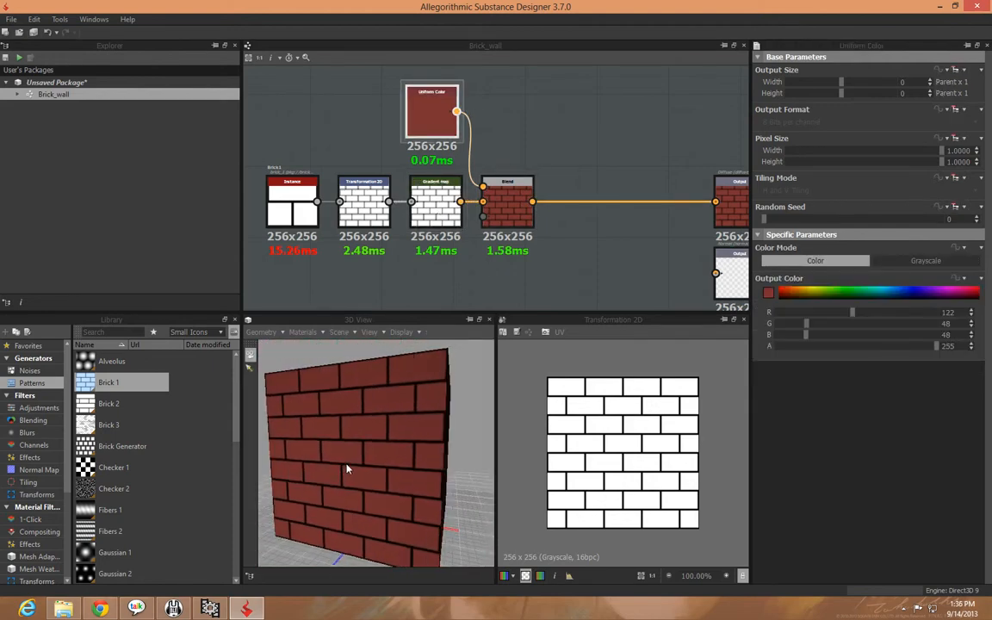
{"action": "middle_click_drag", "start_coordinate": [564, 288], "coordinate": [535, 271]}
{"action": "scroll", "coordinate": [643, 271], "scroll_direction": "down", "scroll_amount": 2}
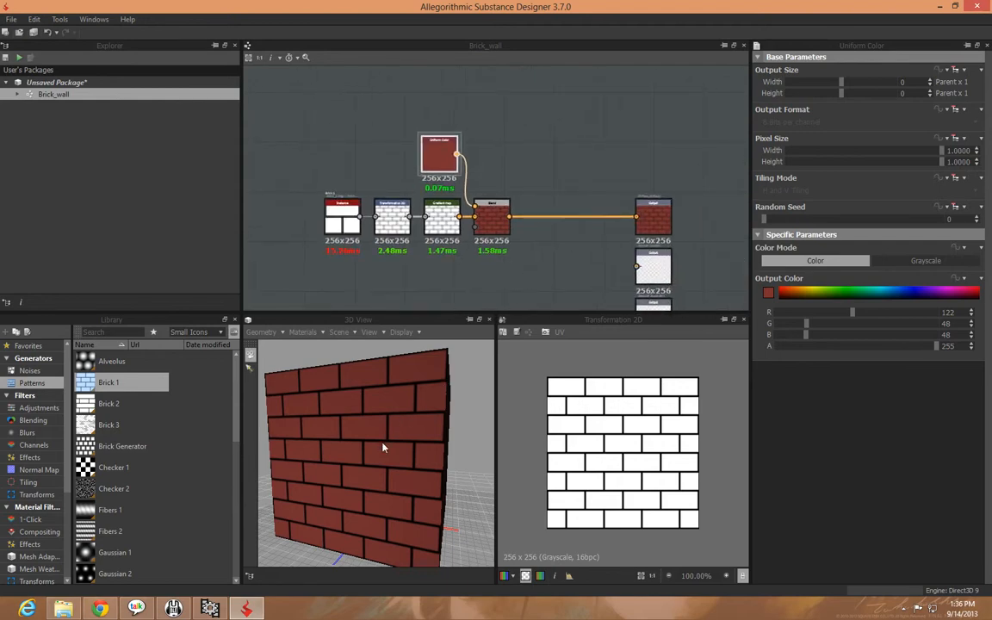
{"action": "left_click_drag", "start_coordinate": [384, 447], "coordinate": [360, 446]}
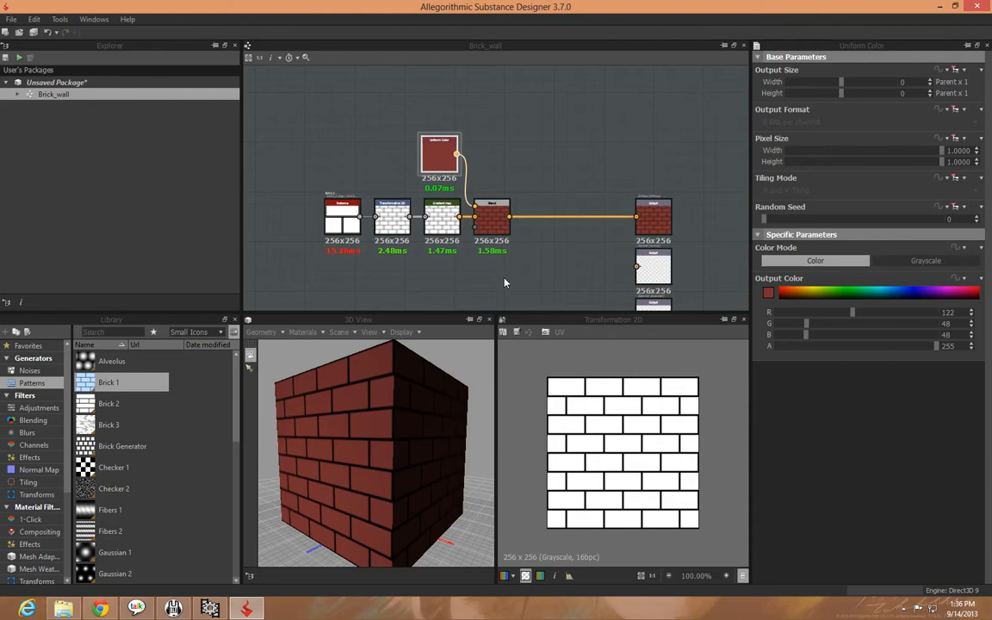
{"action": "middle_click_drag", "start_coordinate": [511, 287], "coordinate": [579, 263]}
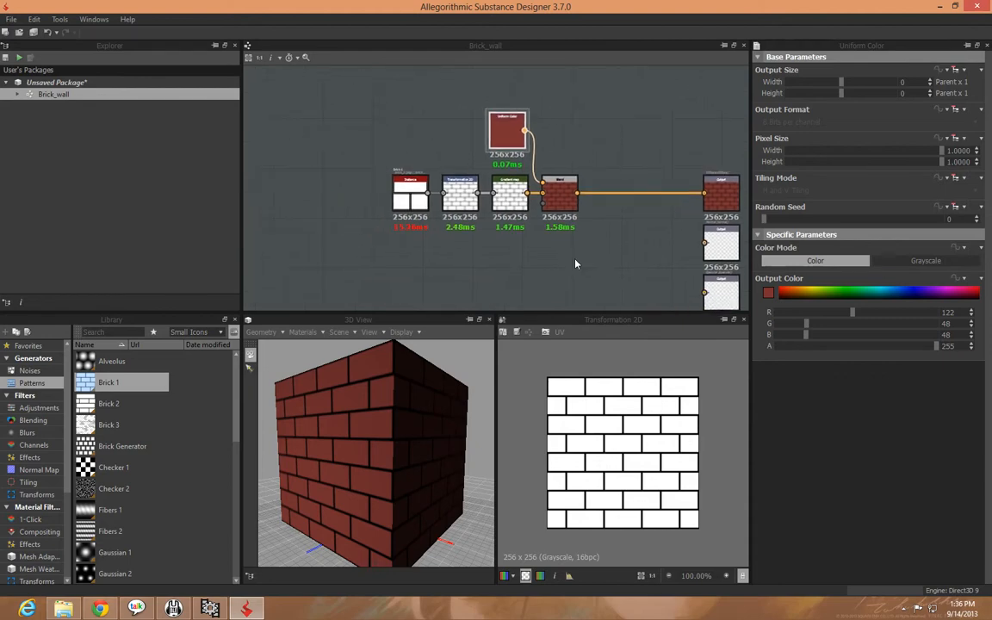
{"action": "middle_click_drag", "start_coordinate": [576, 264], "coordinate": [532, 267]}
{"action": "mouse_move", "coordinate": [394, 394]}
{"action": "left_mouse_down"}
{"action": "mouse_move", "coordinate": [376, 399]}
{"action": "mouse_move", "coordinate": [401, 412]}
{"action": "left_mouse_up"}
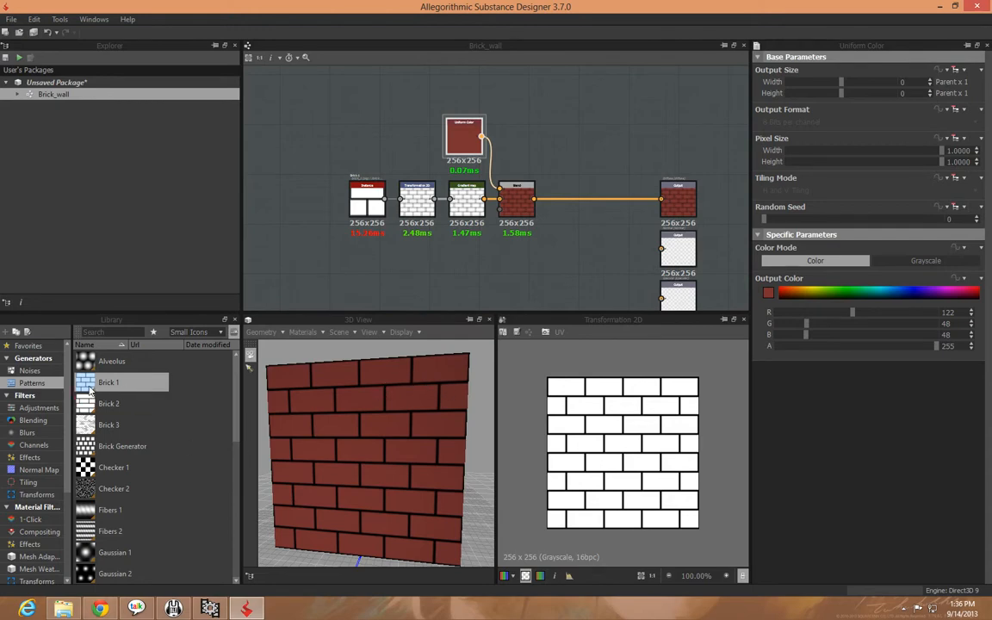
Add a second Brick 1 pattern node to the graph, above the existing brick chain
{"action": "left_click_drag", "start_coordinate": [131, 390], "coordinate": [331, 84]}
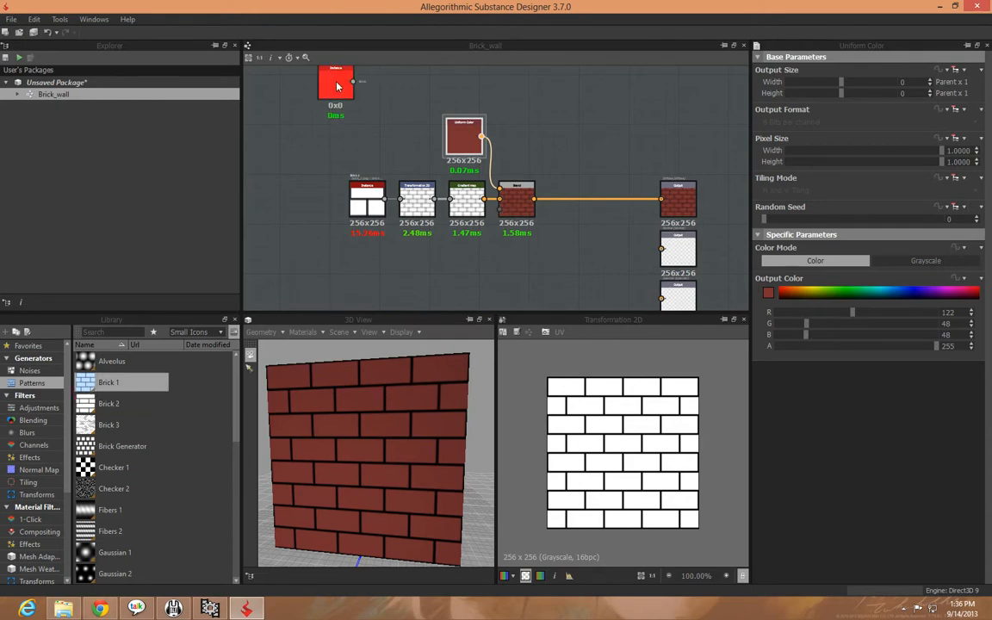
{"action": "middle_click_drag", "start_coordinate": [334, 93], "coordinate": [305, 179]}
{"action": "left_click_drag", "start_coordinate": [306, 179], "coordinate": [334, 169]}
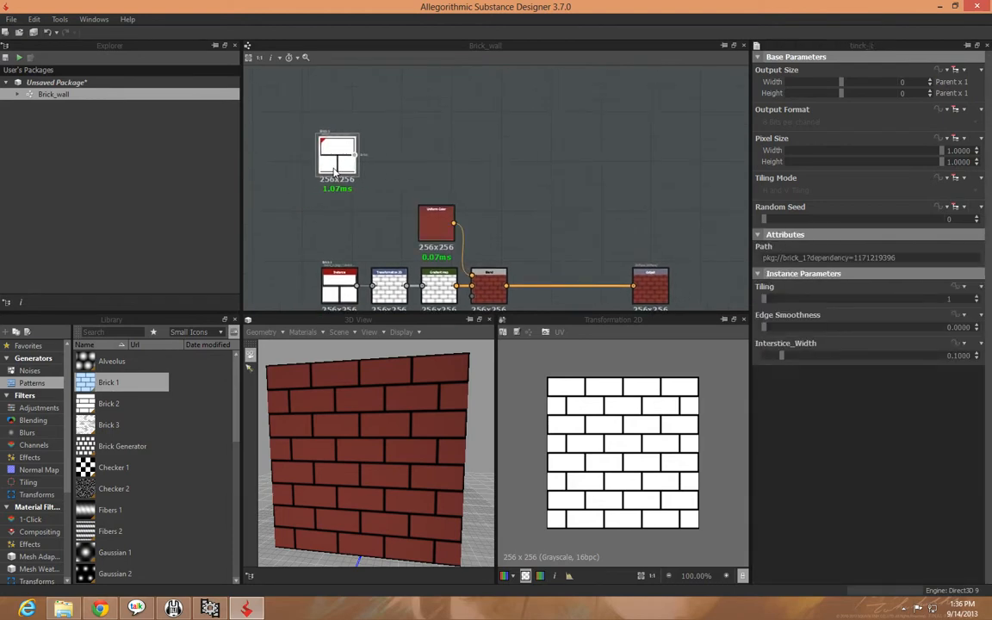
{"action": "left_click", "coordinate": [341, 288]}
{"action": "left_click", "coordinate": [337, 162]}
Add an Invert adjustment node beside the second Brick 1 node and connect that Brick 1 output to its input
{"action": "left_click", "coordinate": [41, 408]}
{"action": "scroll", "coordinate": [206, 414], "scroll_direction": "down", "scroll_amount": 5}
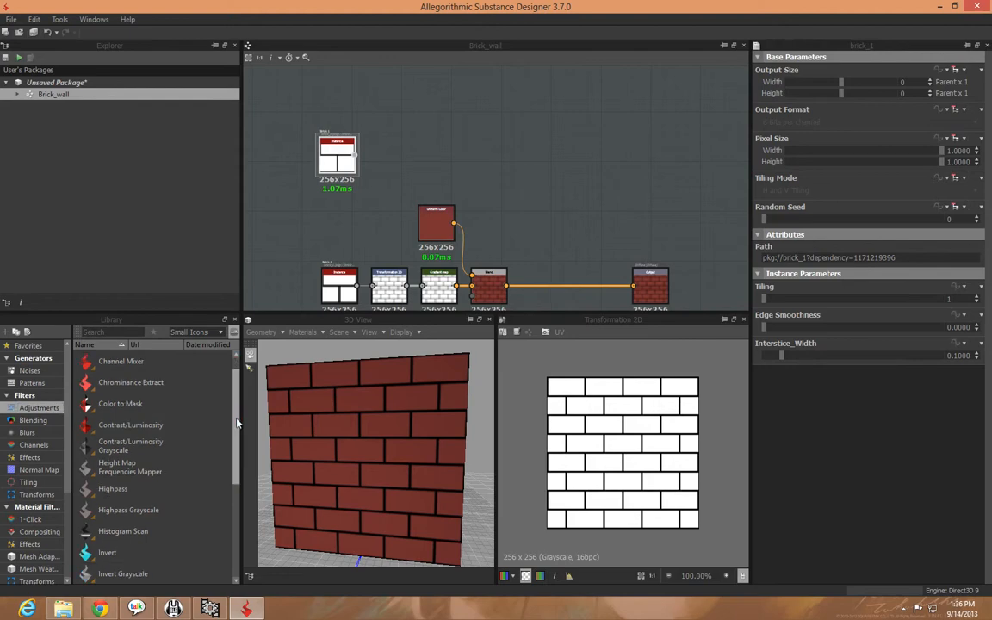
{"action": "left_click_drag", "start_coordinate": [107, 446], "coordinate": [442, 160]}
{"action": "left_click_drag", "start_coordinate": [355, 156], "coordinate": [425, 156]}
{"action": "left_click", "coordinate": [472, 178]}
{"action": "scroll", "coordinate": [476, 203], "scroll_direction": "up", "scroll_amount": 5}
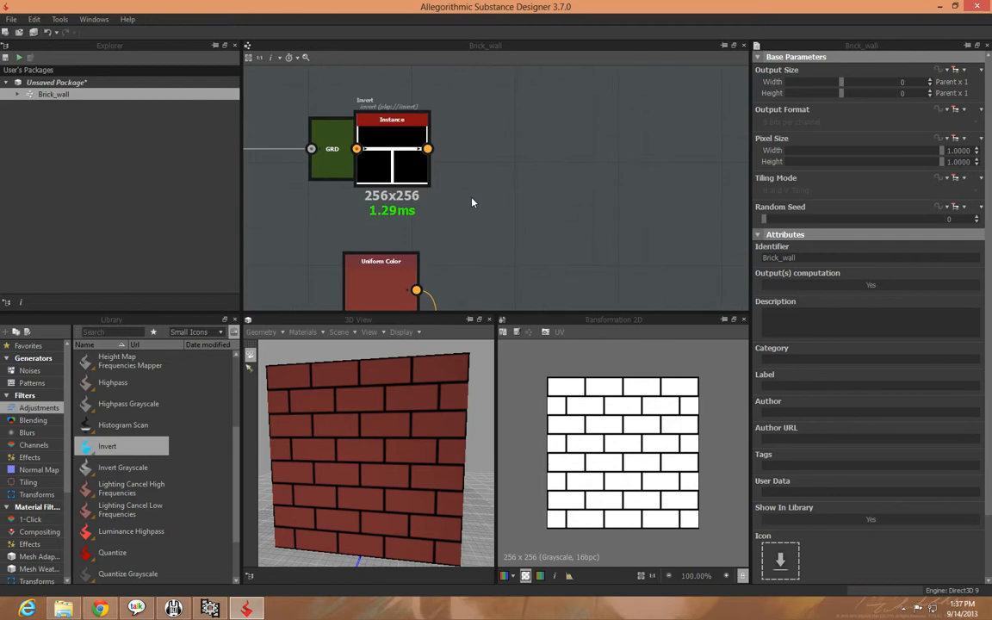
{"action": "middle_click_drag", "start_coordinate": [332, 170], "coordinate": [446, 169]}
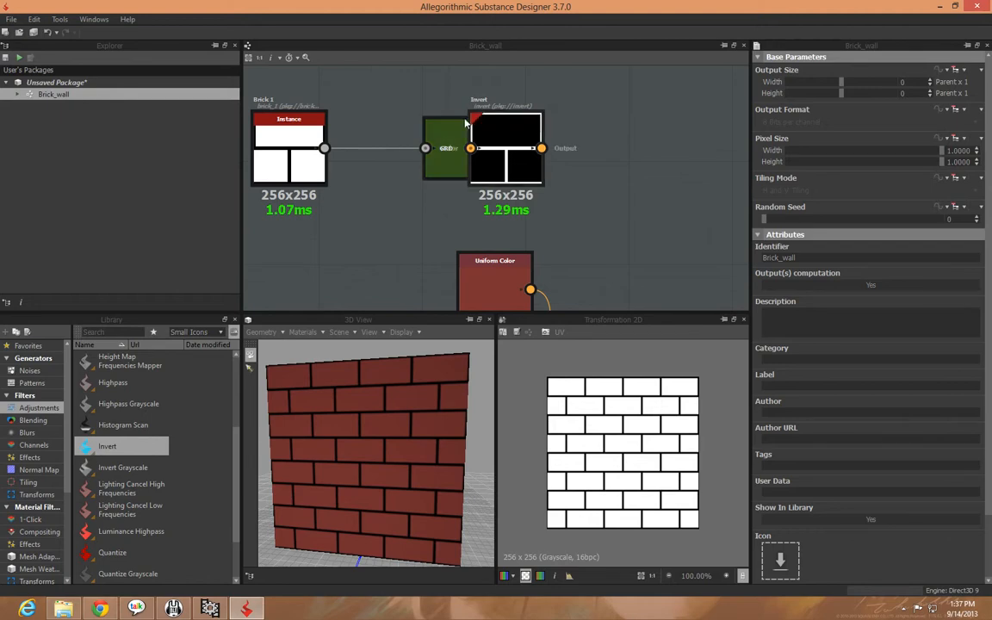
{"action": "middle_click_drag", "start_coordinate": [441, 230], "coordinate": [430, 129]}
{"action": "middle_click_drag", "start_coordinate": [432, 262], "coordinate": [431, 218]}
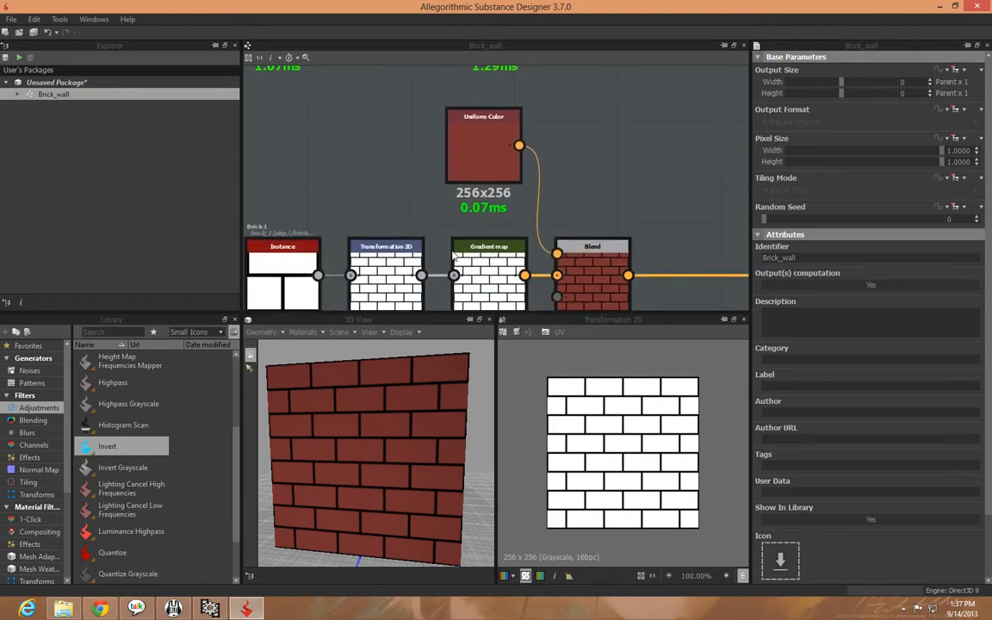
{"action": "middle_click_drag", "start_coordinate": [385, 163], "coordinate": [458, 316]}
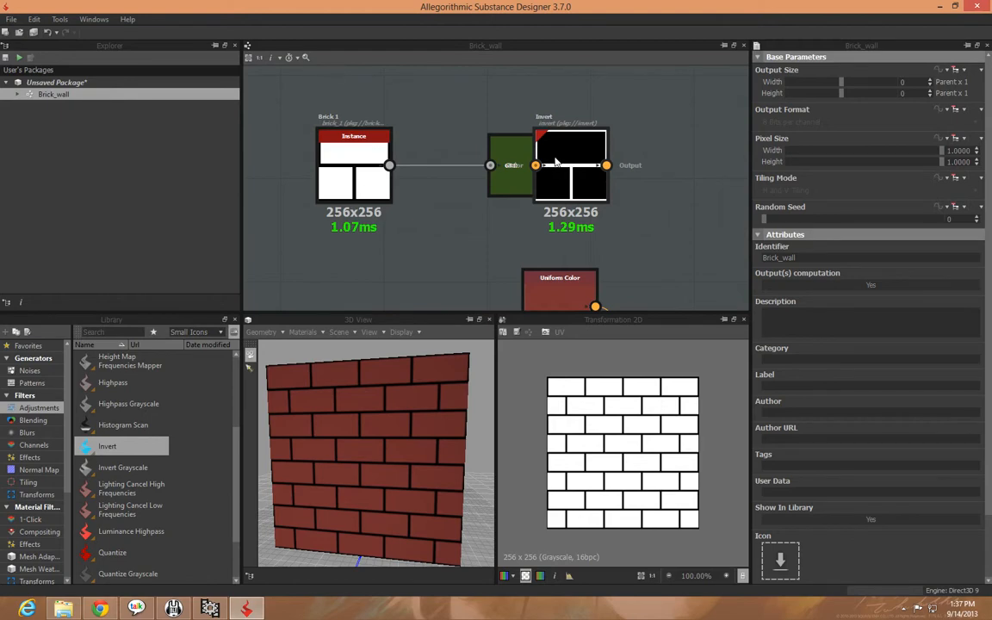
{"action": "middle_click_drag", "start_coordinate": [659, 214], "coordinate": [596, 217]}
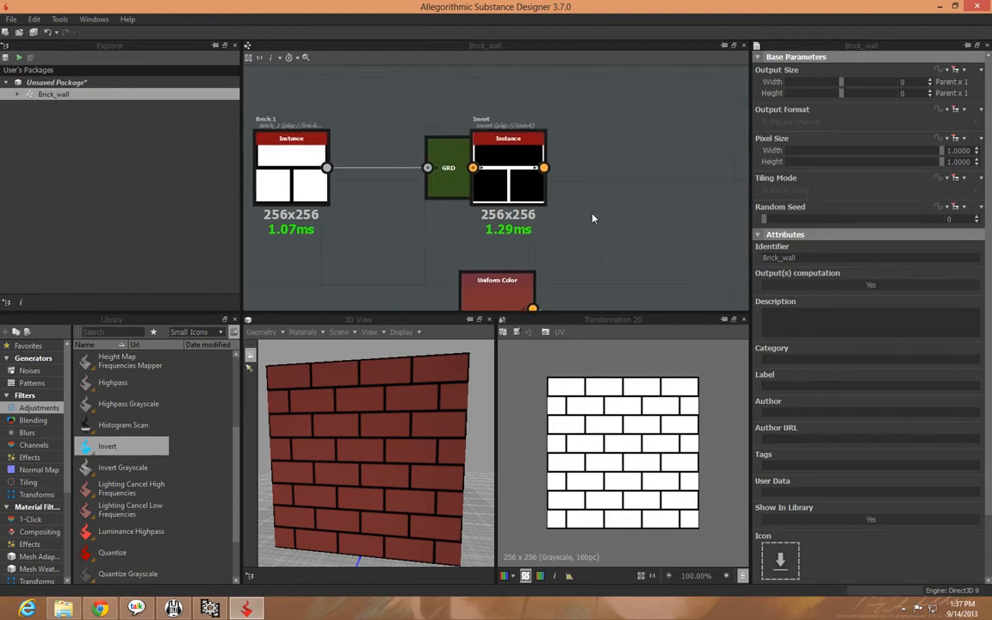
{"action": "mouse_move", "coordinate": [530, 189]}
{"action": "left_mouse_down"}
{"action": "mouse_move", "coordinate": [517, 186]}
{"action": "mouse_move", "coordinate": [523, 190]}
{"action": "left_mouse_up"}
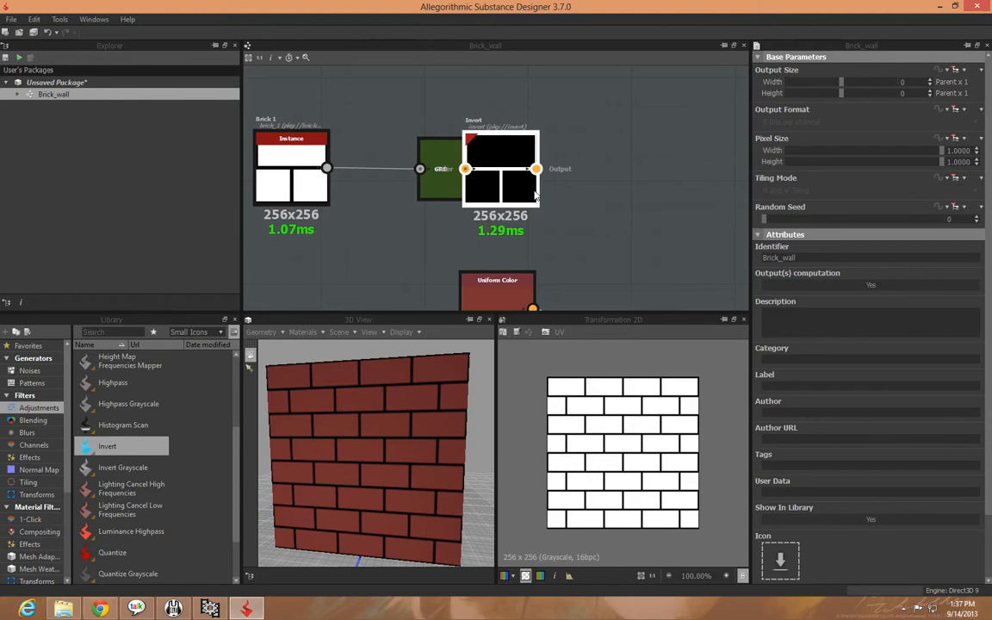
Add a Transformation 2D node after the Invert node and halve its pattern scale twice
{"action": "right_click", "coordinate": [526, 192]}
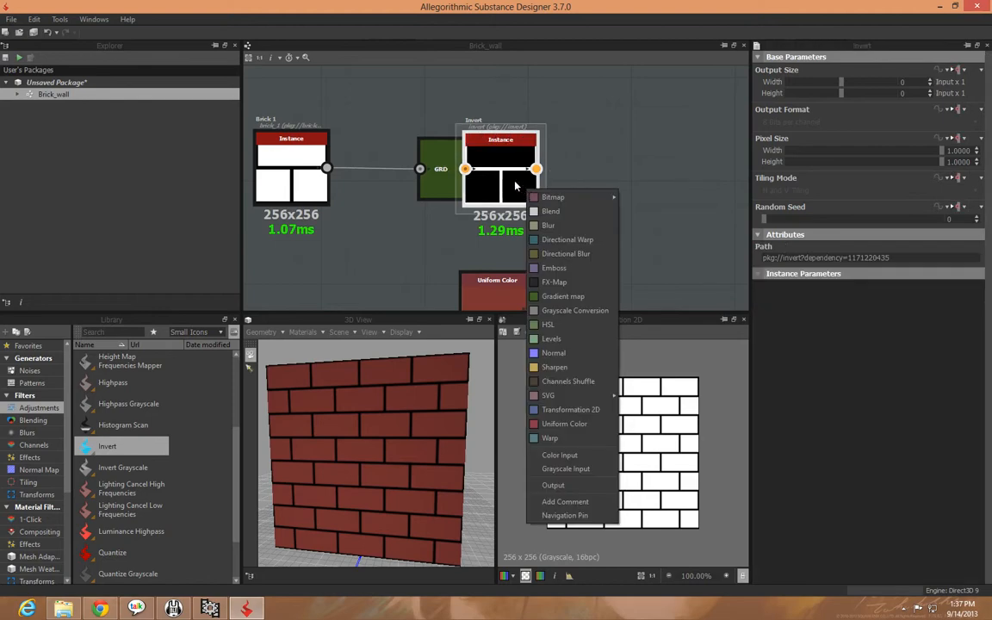
{"action": "left_click", "coordinate": [568, 410]}
{"action": "middle_click_drag", "start_coordinate": [646, 281], "coordinate": [612, 277]}
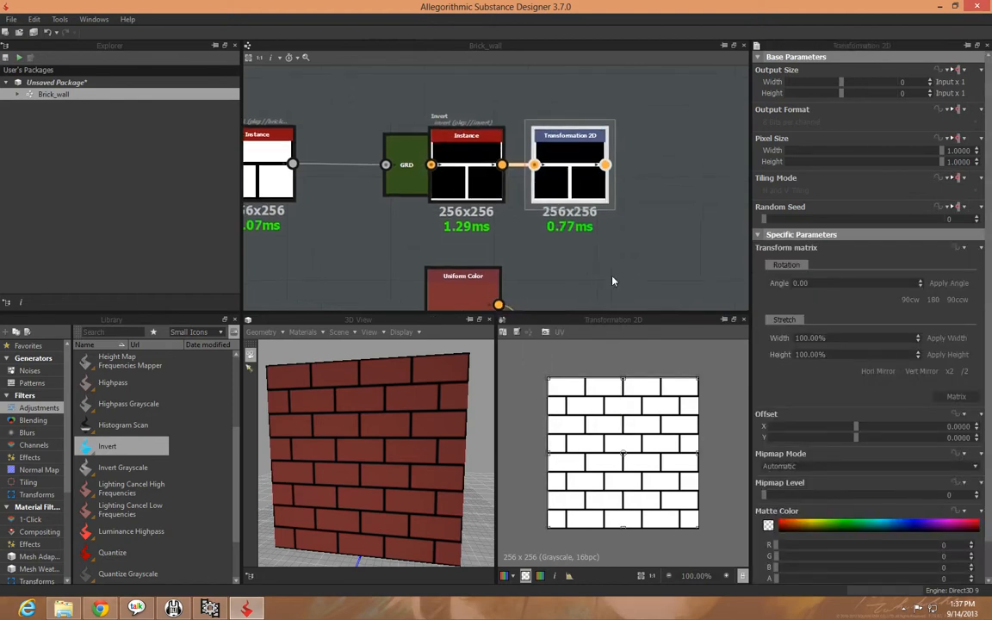
{"action": "double_click", "coordinate": [580, 189]}
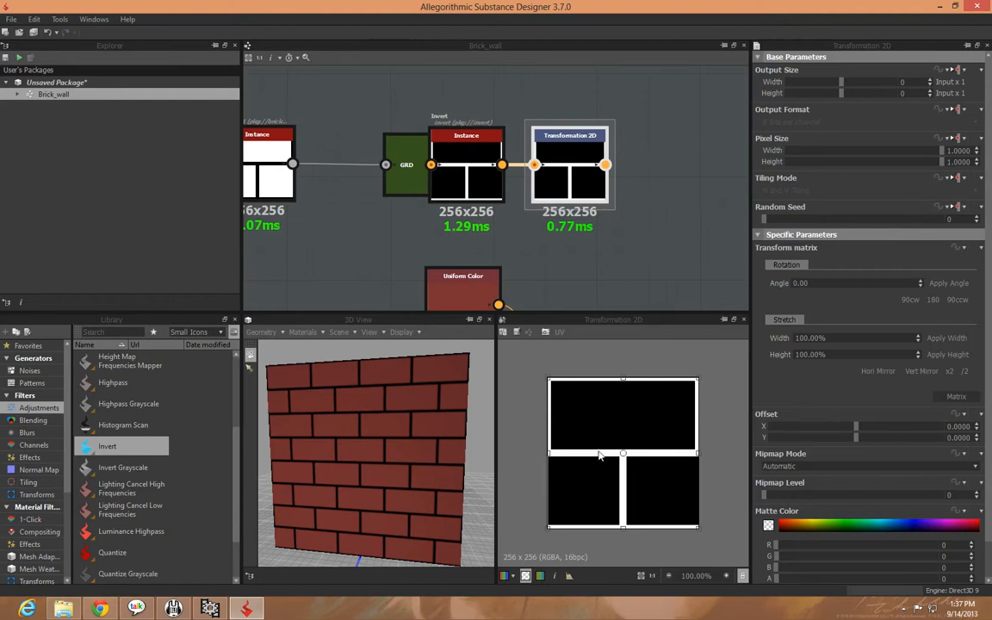
{"action": "left_click", "coordinate": [964, 372]}
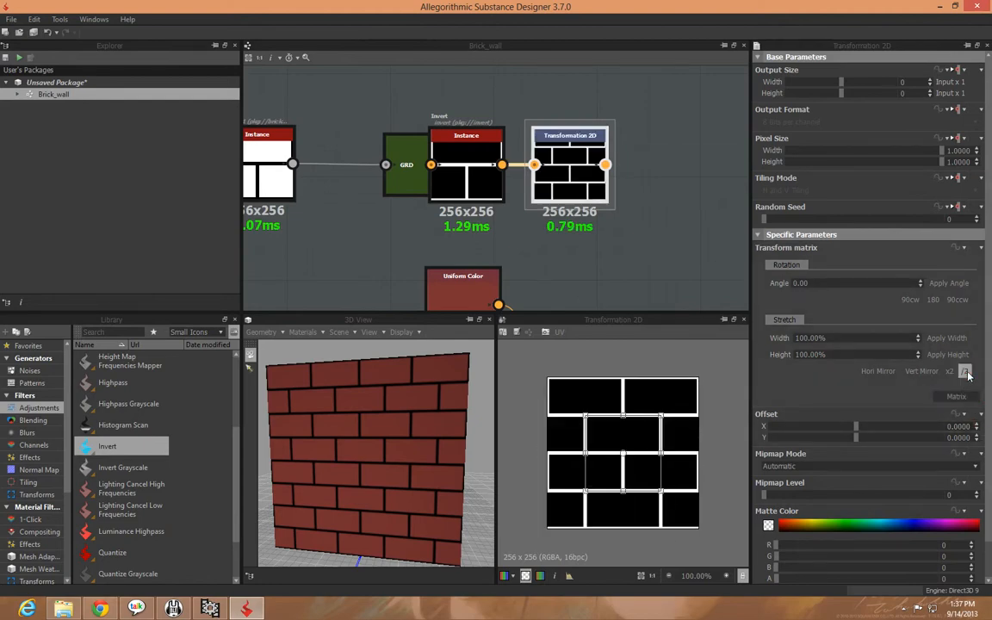
{"action": "left_click", "coordinate": [965, 372]}
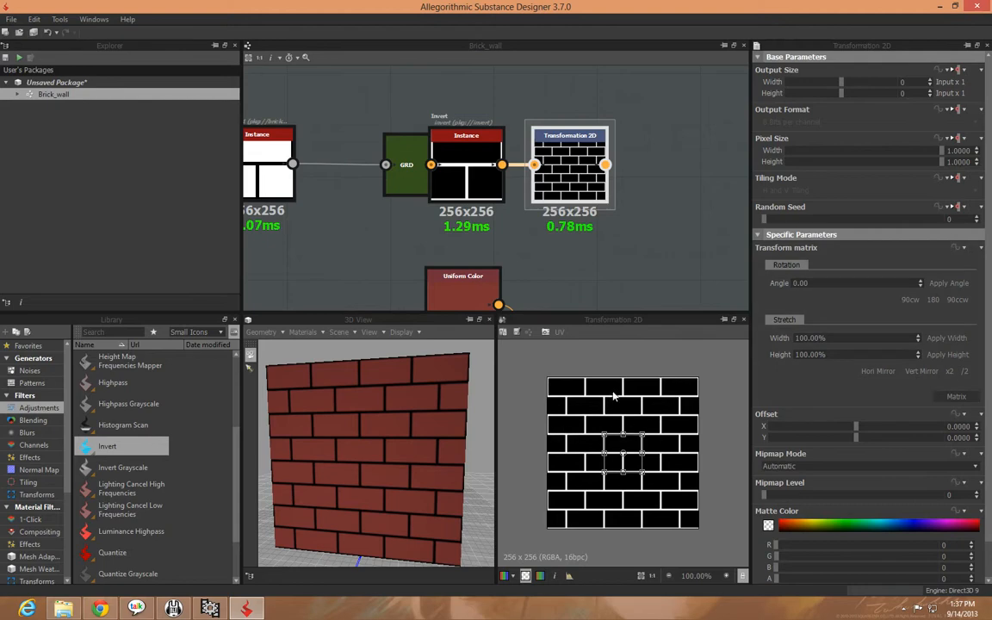
Add an unconnected Uniform Color node above the inverted pattern's Transformation 2D node
{"action": "middle_click_drag", "start_coordinate": [644, 263], "coordinate": [644, 172]}
{"action": "scroll", "coordinate": [621, 214], "scroll_direction": "down", "scroll_amount": 2}
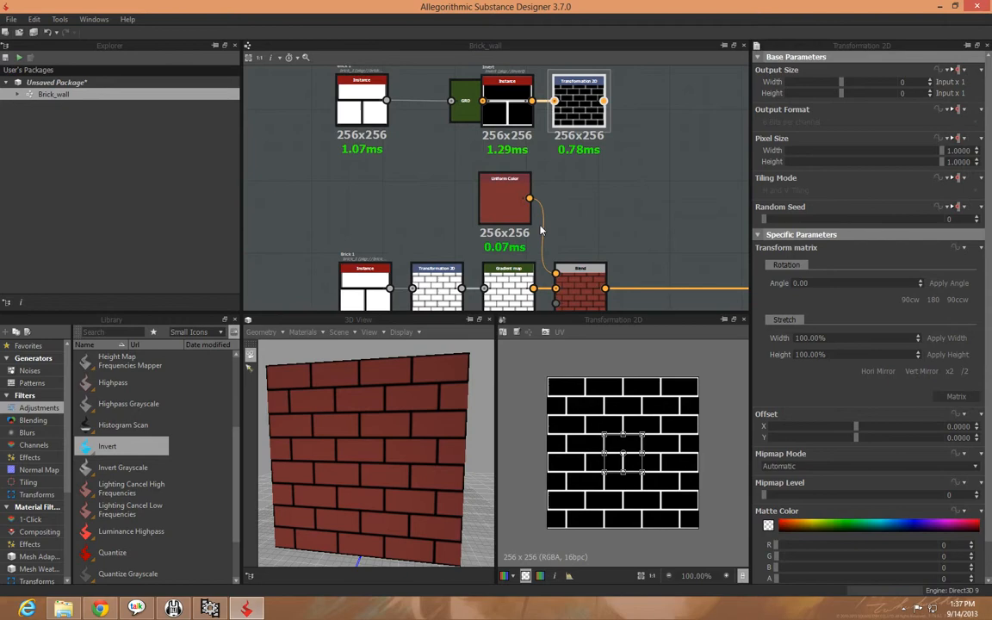
{"action": "middle_click_drag", "start_coordinate": [626, 195], "coordinate": [532, 243]}
{"action": "middle_click_drag", "start_coordinate": [564, 201], "coordinate": [556, 274]}
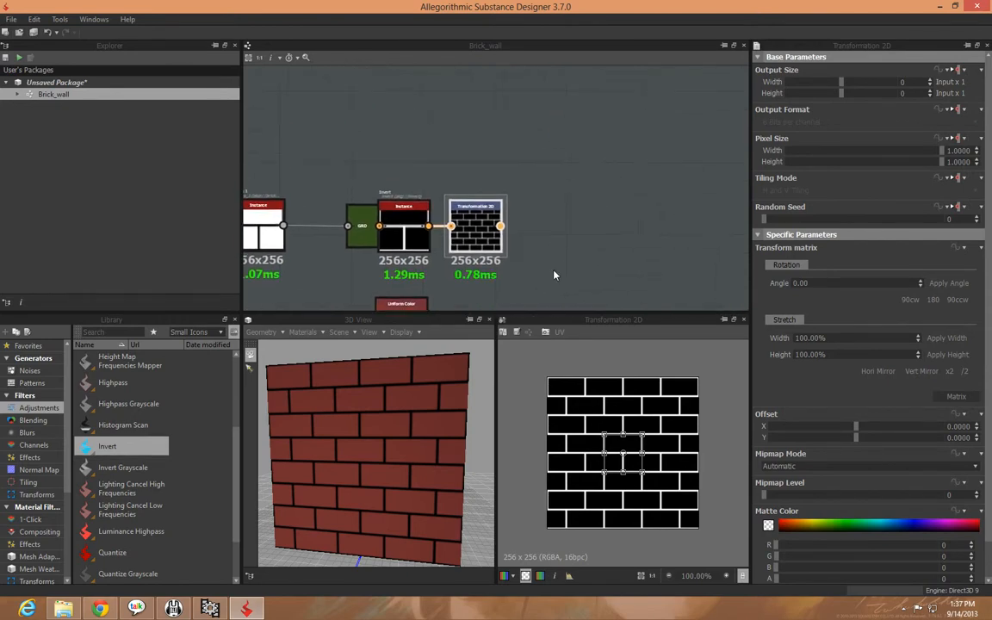
{"action": "left_click", "coordinate": [456, 136]}
{"action": "right_click", "coordinate": [455, 126]}
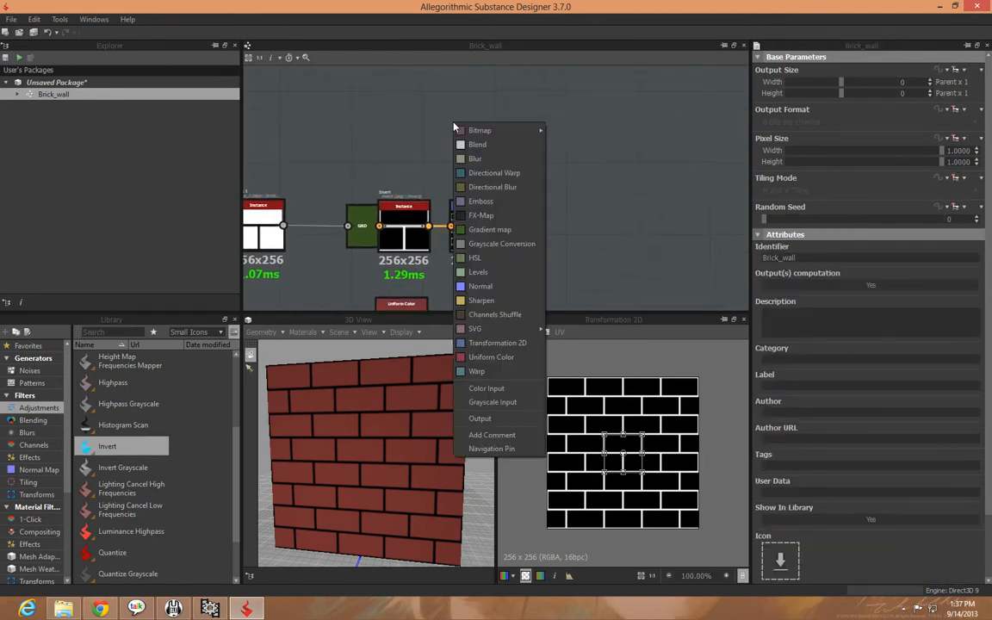
{"action": "left_click", "coordinate": [493, 357]}
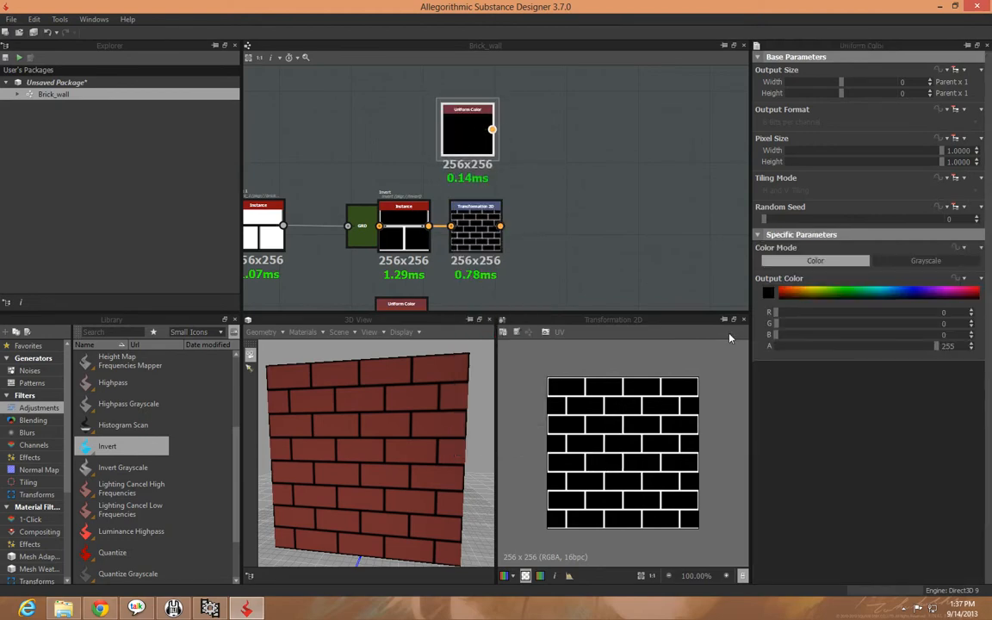
Set the new Uniform Color's output color to an opaque gray of R 88, G 88, B 88 and preview it in 2D
{"action": "left_click", "coordinate": [769, 293]}
{"action": "left_click_drag", "start_coordinate": [518, 267], "coordinate": [585, 281]}
{"action": "left_click", "coordinate": [433, 342]}
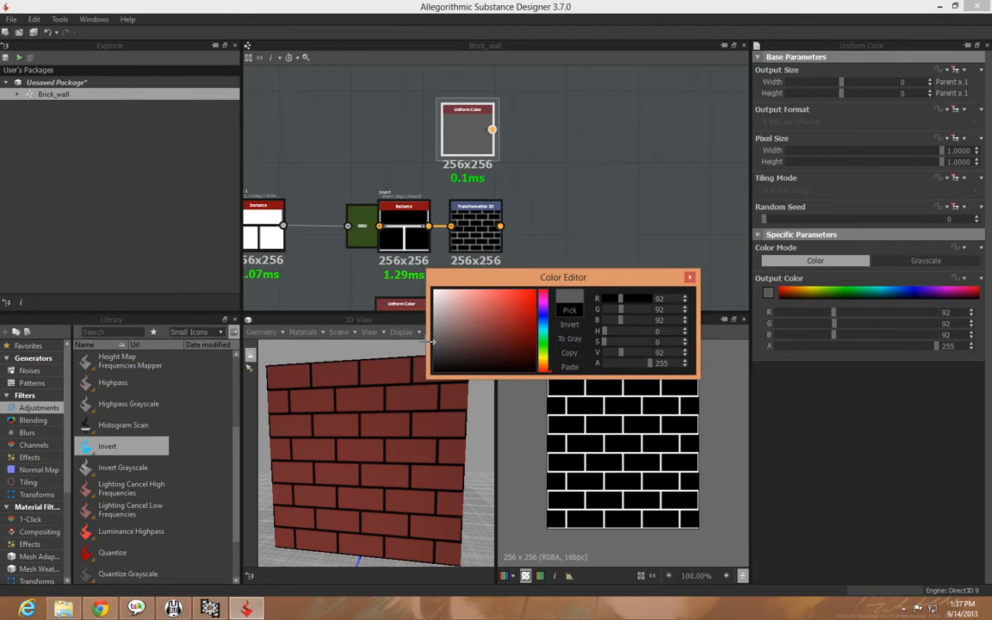
{"action": "left_click", "coordinate": [433, 342]}
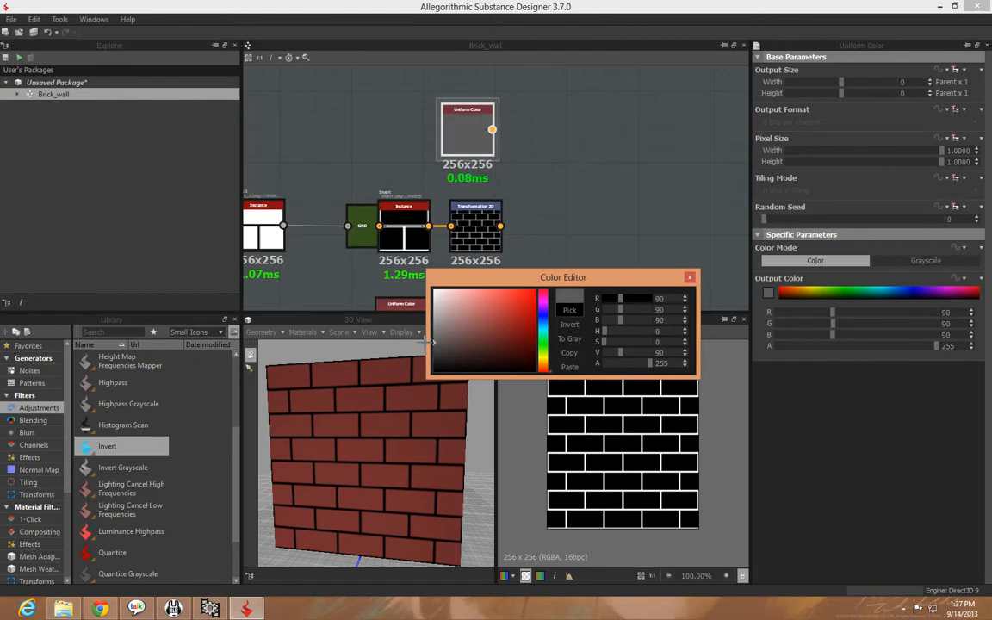
{"action": "left_click", "coordinate": [690, 278]}
{"action": "middle_click_drag", "start_coordinate": [640, 273], "coordinate": [597, 268]}
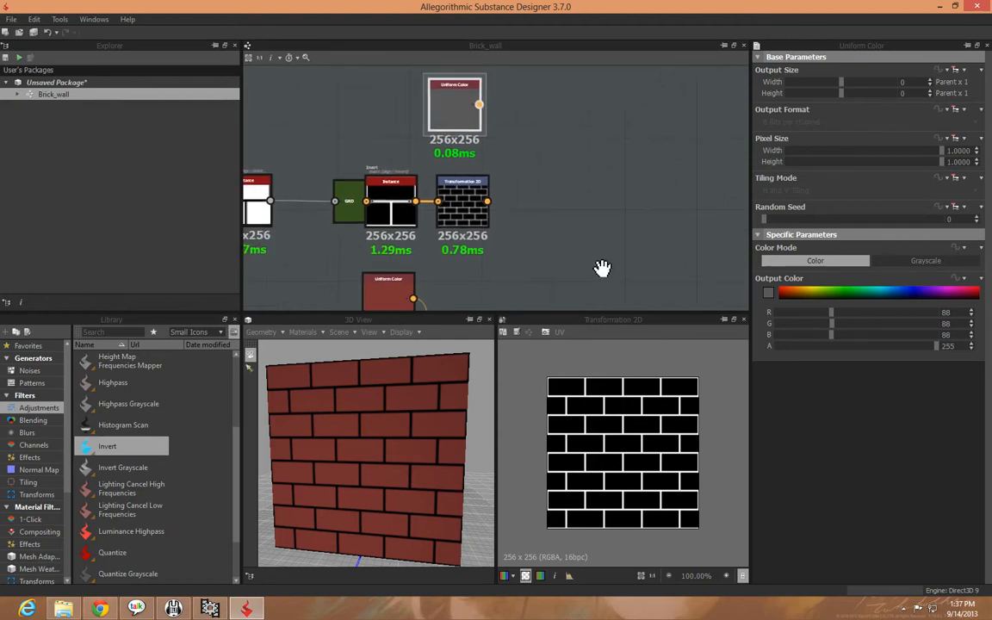
{"action": "double_click", "coordinate": [462, 127]}
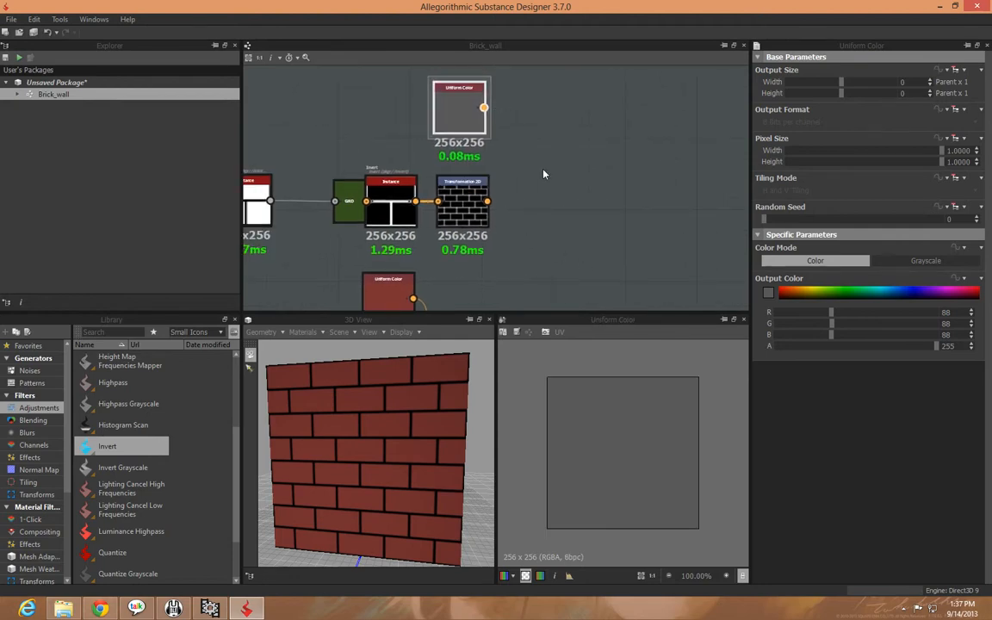
Add a Blend node after the inverted pattern's Transformation 2D and connect the gray Uniform Color to its foreground input
{"action": "left_click", "coordinate": [543, 171]}
{"action": "left_click", "coordinate": [463, 217]}
{"action": "middle_click_drag", "start_coordinate": [464, 216], "coordinate": [524, 158]}
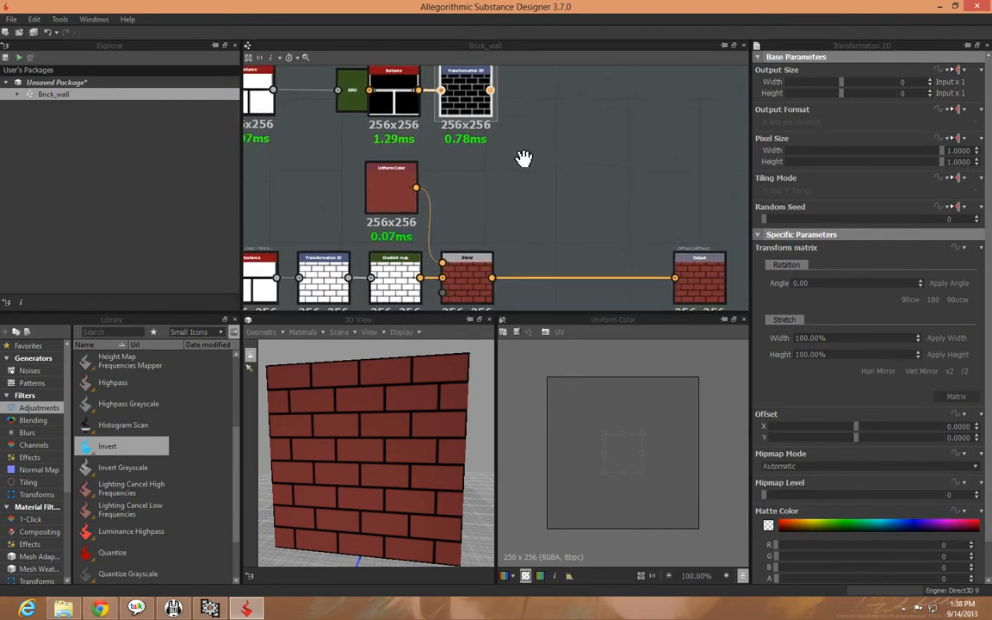
{"action": "middle_click_drag", "start_coordinate": [527, 204], "coordinate": [509, 341]}
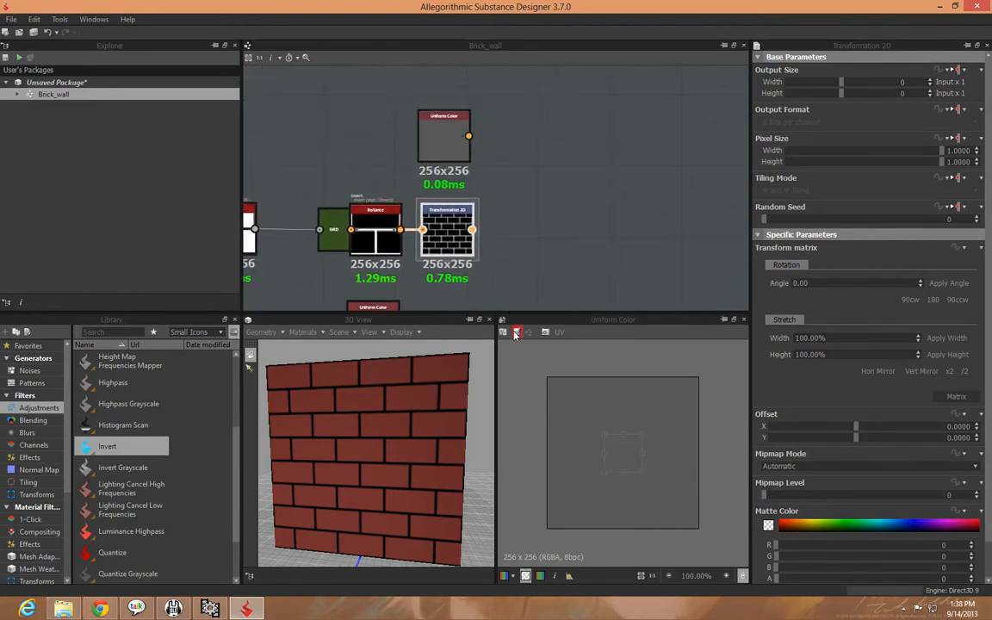
{"action": "right_click", "coordinate": [457, 235]}
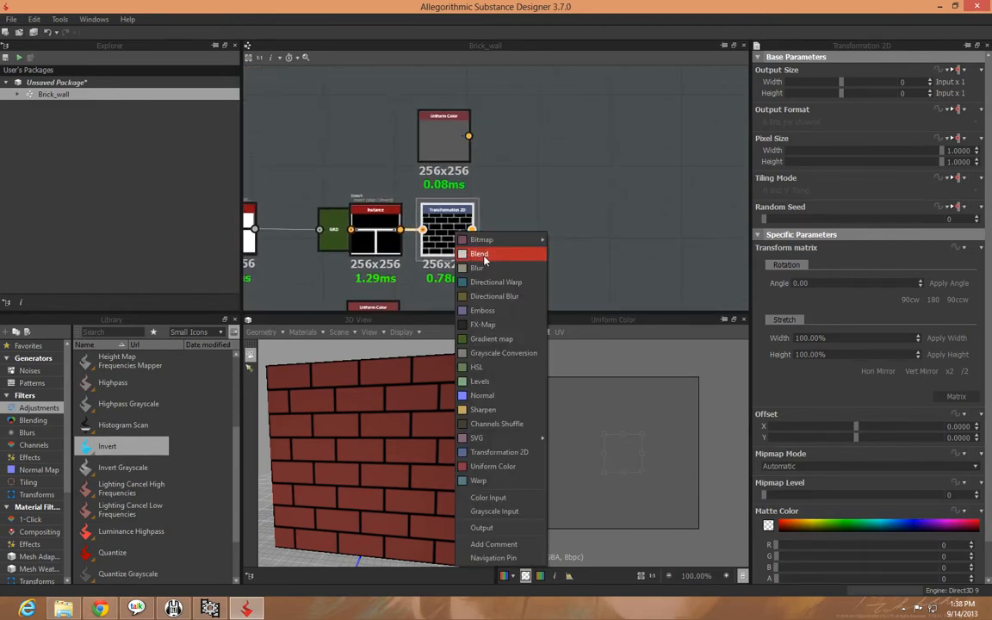
{"action": "left_click", "coordinate": [485, 260]}
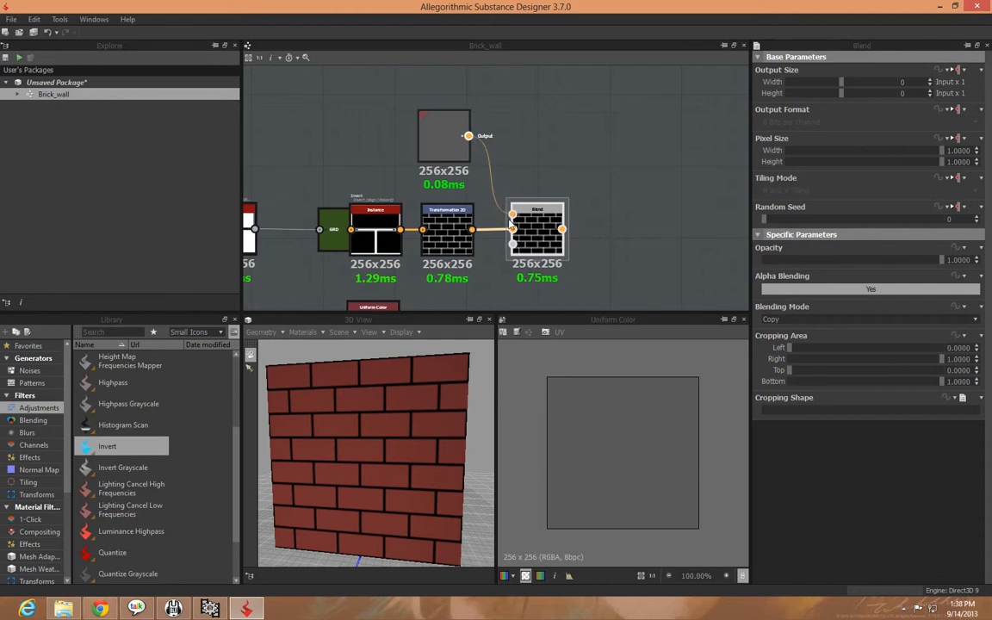
{"action": "left_click_drag", "start_coordinate": [468, 136], "coordinate": [512, 214]}
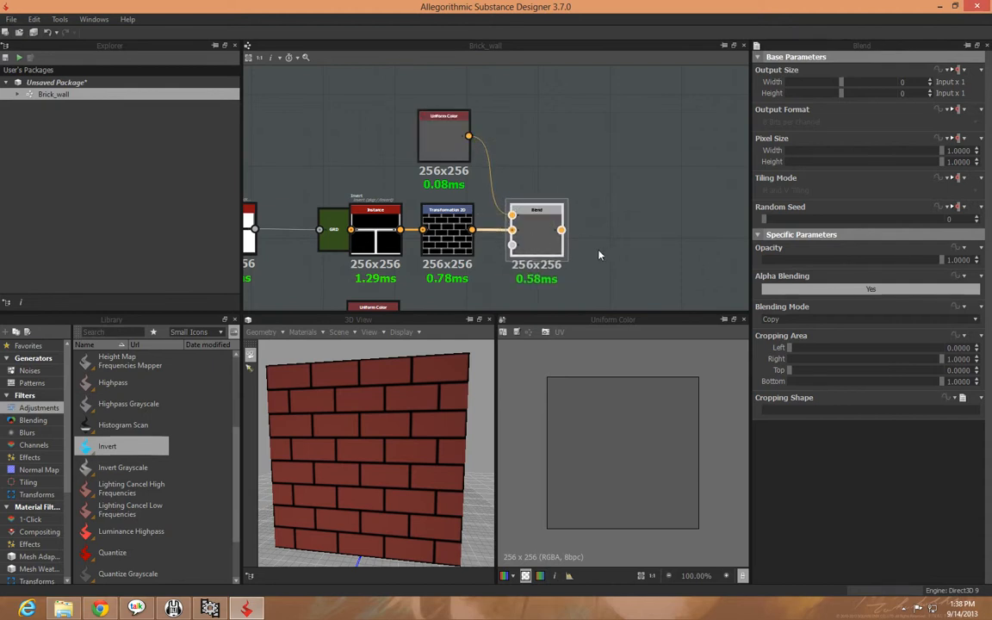
Set the blending mode of the gray mortar Blend node to Multiply
{"action": "left_click", "coordinate": [778, 319]}
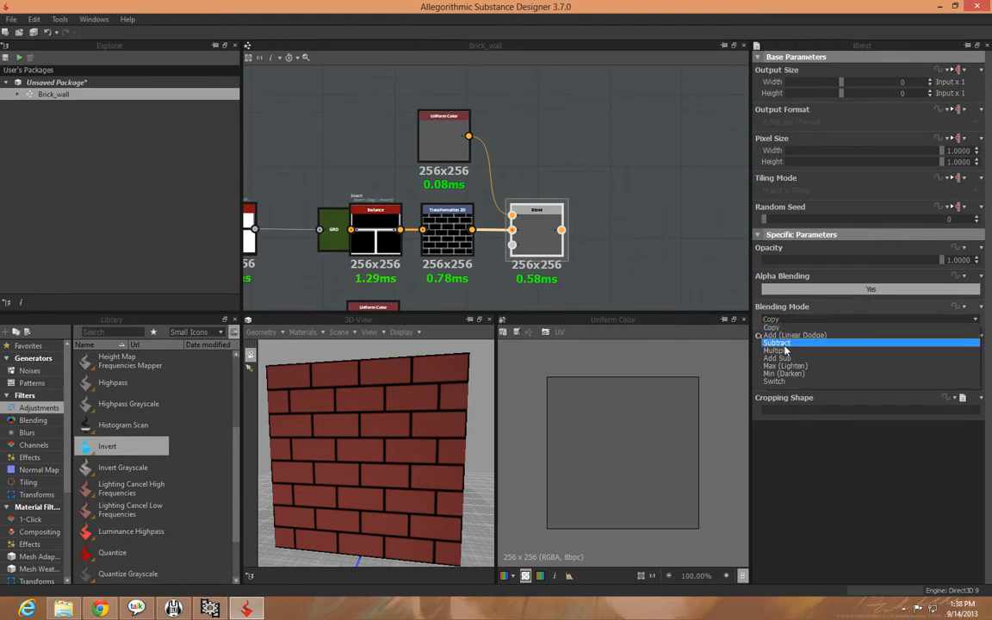
{"action": "left_click", "coordinate": [780, 351]}
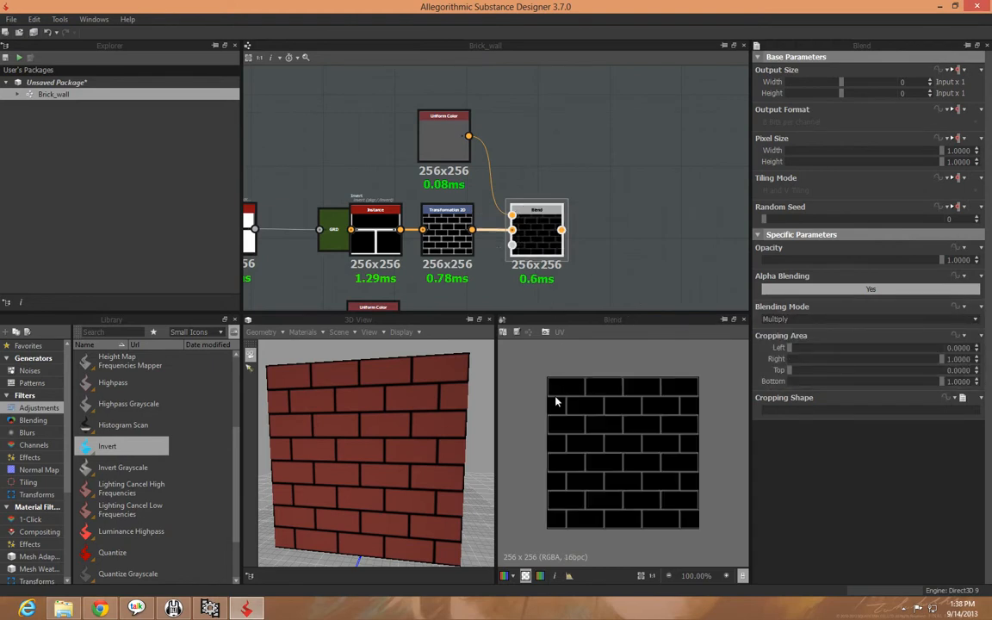
{"action": "middle_click_drag", "start_coordinate": [616, 300], "coordinate": [568, 185]}
{"action": "left_click", "coordinate": [402, 299]}
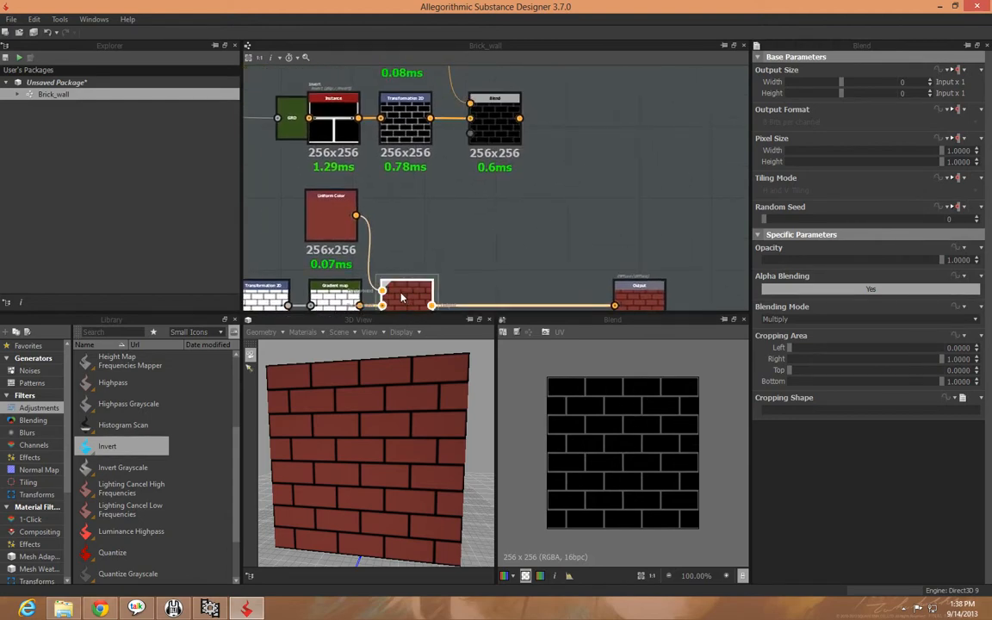
{"action": "left_click", "coordinate": [495, 134]}
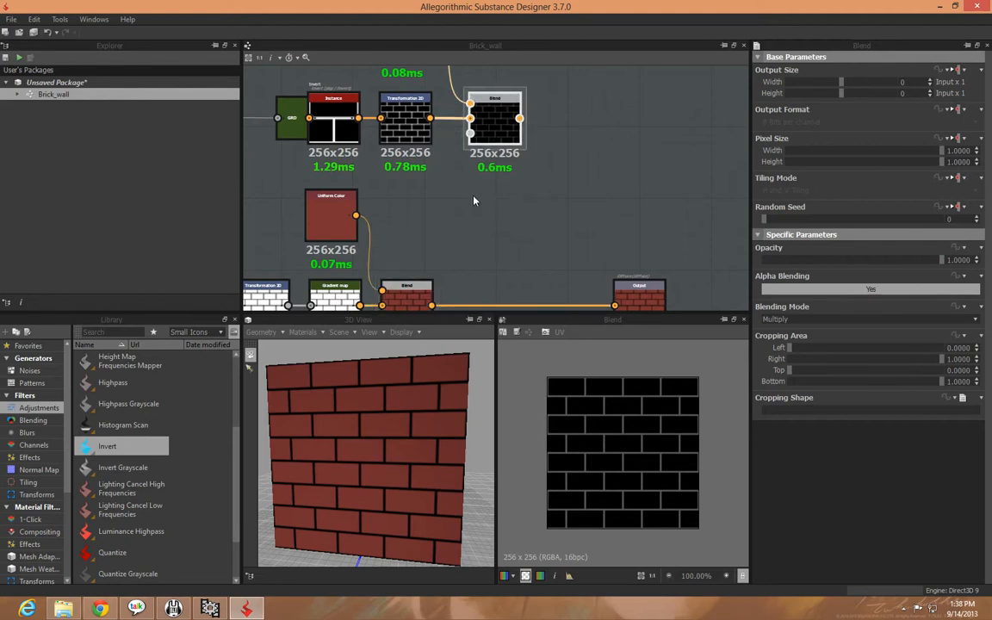
Review the gray mortar branch and the red brick branch that feeds the Diffuse output
{"action": "middle_click_drag", "start_coordinate": [506, 235], "coordinate": [565, 238]}
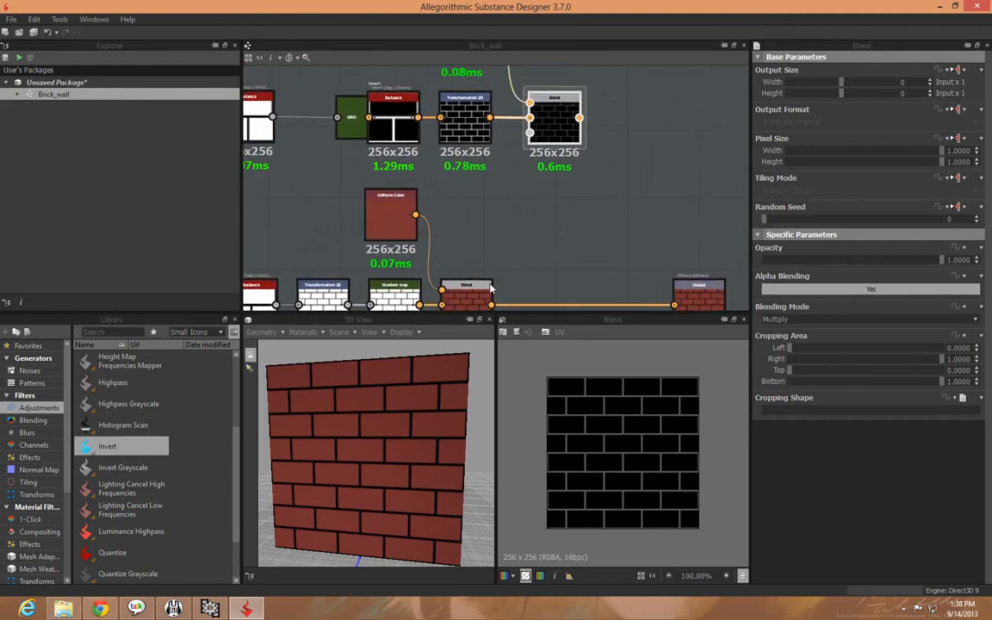
{"action": "middle_click_drag", "start_coordinate": [544, 228], "coordinate": [586, 204]}
{"action": "scroll", "coordinate": [566, 263], "scroll_direction": "down", "scroll_amount": 3}
{"action": "left_click_drag", "start_coordinate": [334, 88], "coordinate": [577, 172]}
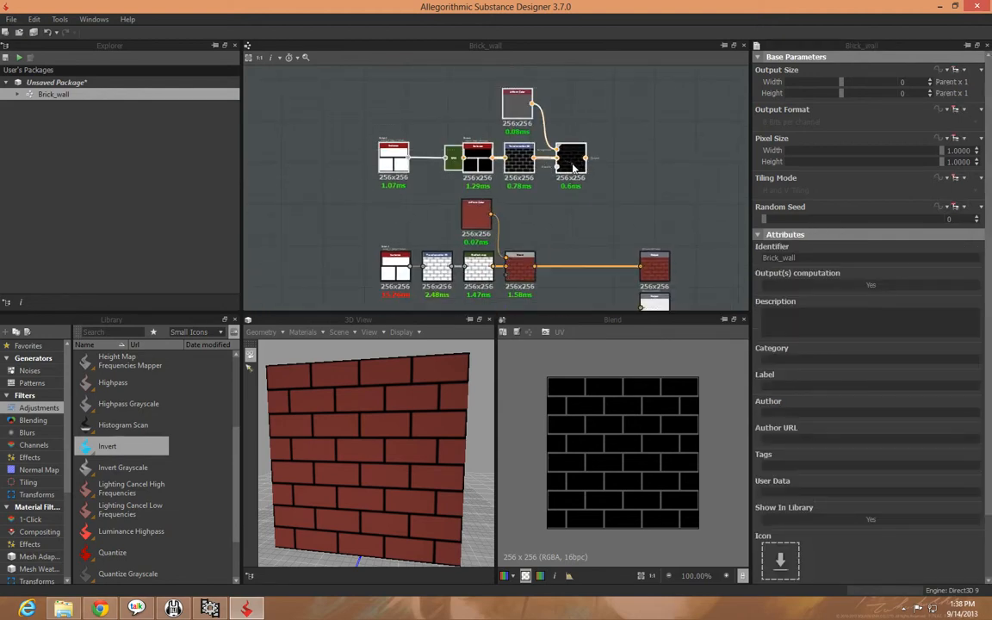
{"action": "left_click", "coordinate": [551, 205]}
{"action": "left_click_drag", "start_coordinate": [399, 114], "coordinate": [530, 169]}
{"action": "left_click", "coordinate": [628, 250]}
{"action": "middle_click_drag", "start_coordinate": [613, 247], "coordinate": [581, 152]}
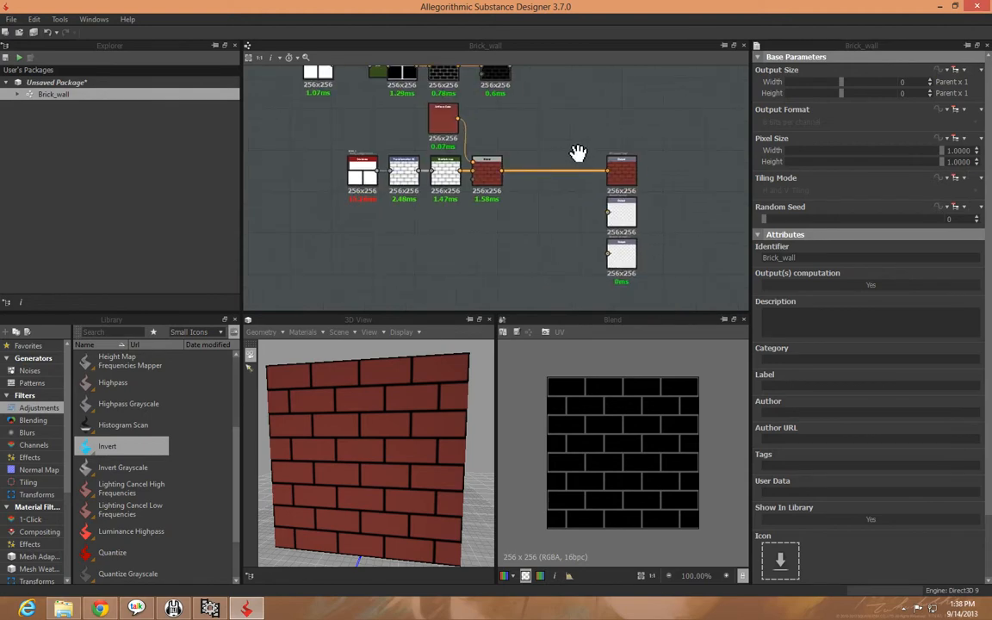
{"action": "middle_click_drag", "start_coordinate": [545, 192], "coordinate": [538, 255]}
Insert a Blend node between the red brick Blend and the Diffuse output, with the gray mortar Blend as its foreground
{"action": "left_click", "coordinate": [486, 248]}
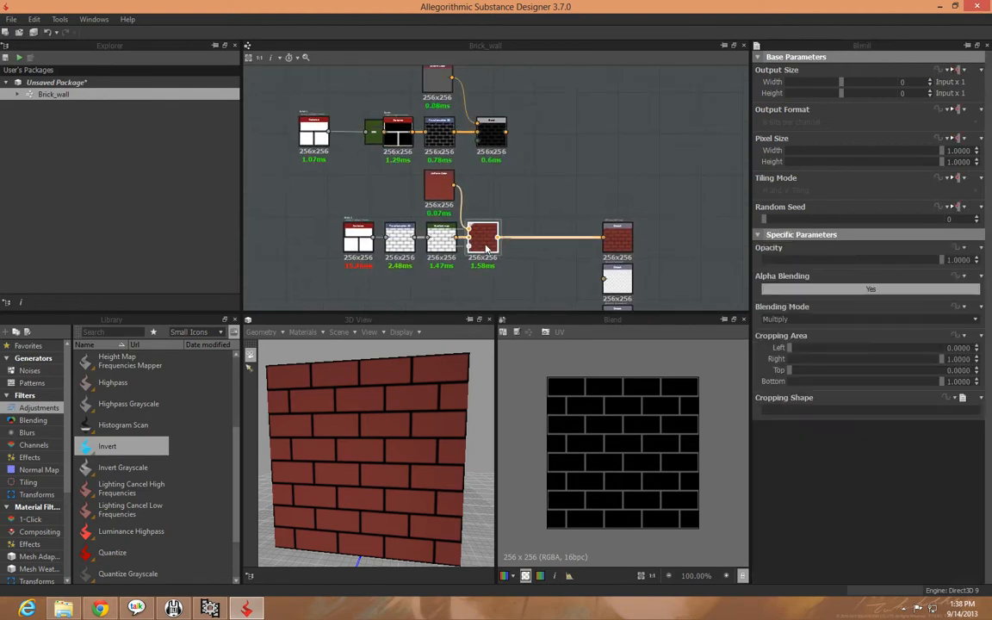
{"action": "middle_click_drag", "start_coordinate": [492, 247], "coordinate": [466, 223]}
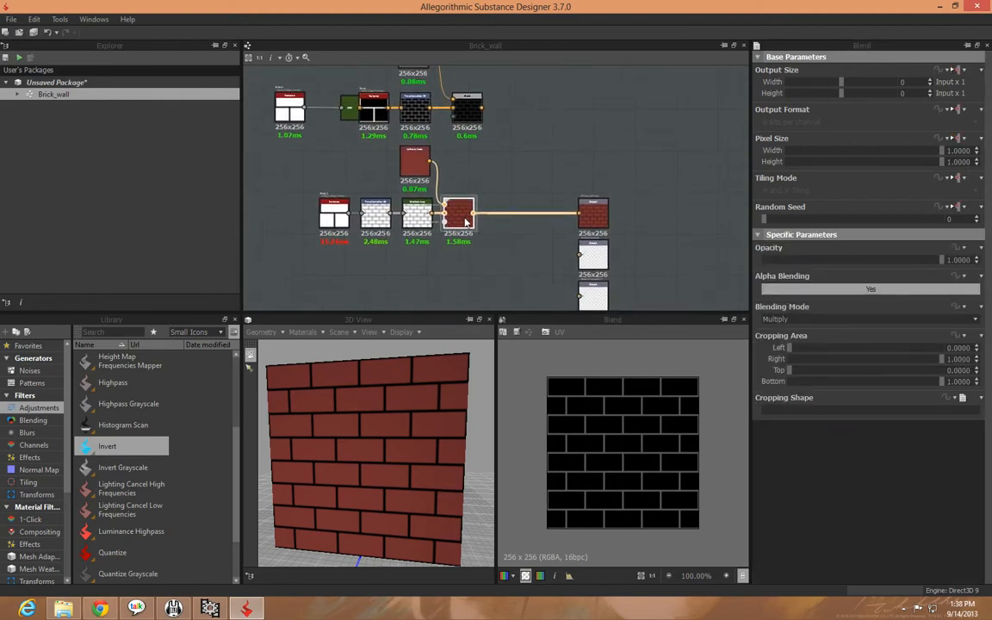
{"action": "right_click", "coordinate": [464, 223]}
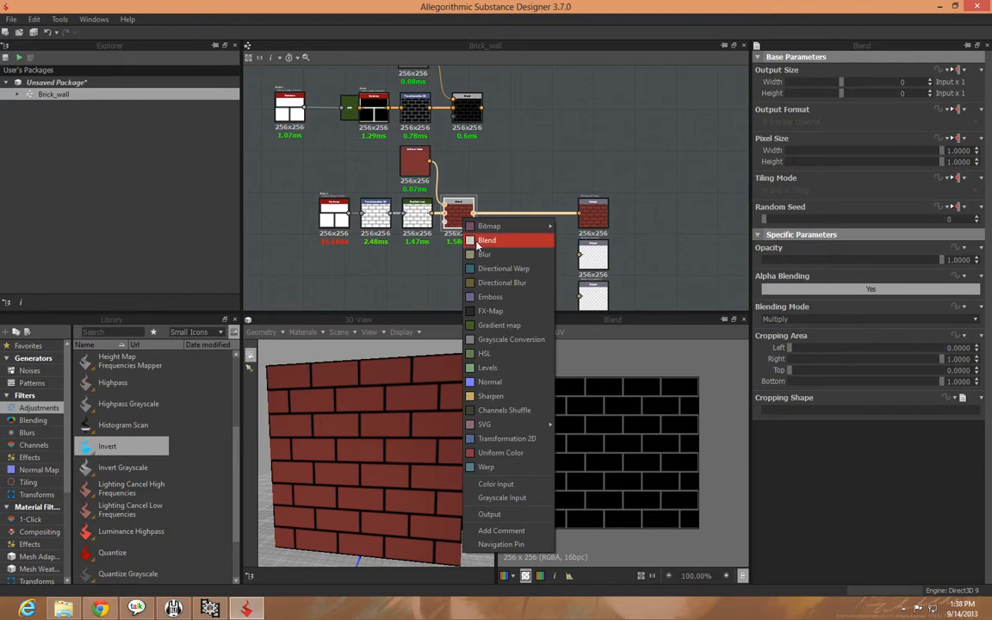
{"action": "left_click", "coordinate": [486, 240]}
{"action": "left_click_drag", "start_coordinate": [507, 220], "coordinate": [537, 217]}
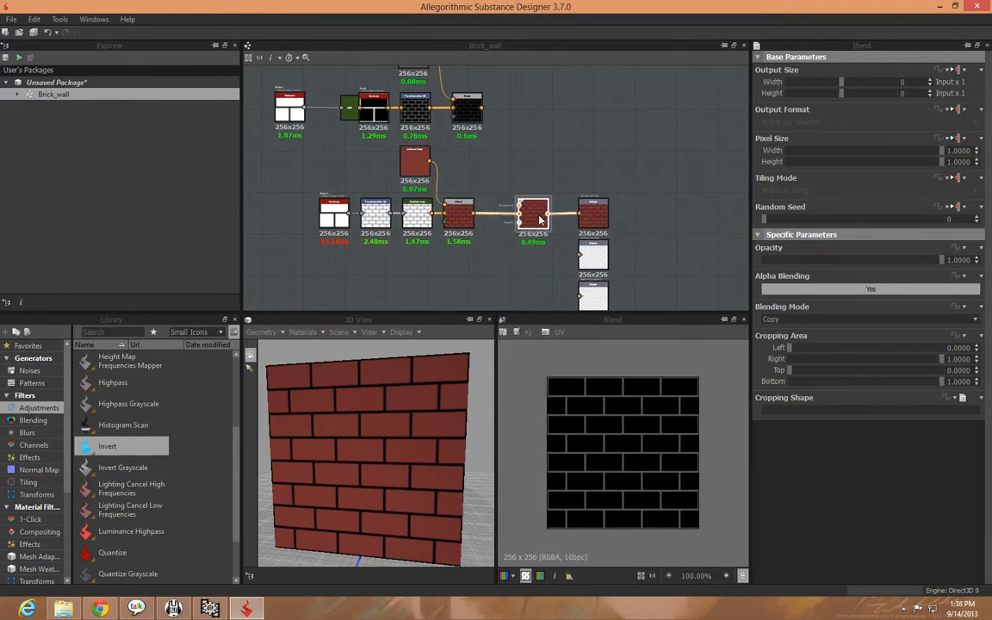
{"action": "left_click_drag", "start_coordinate": [482, 109], "coordinate": [517, 207]}
{"action": "left_click", "coordinate": [531, 215]}
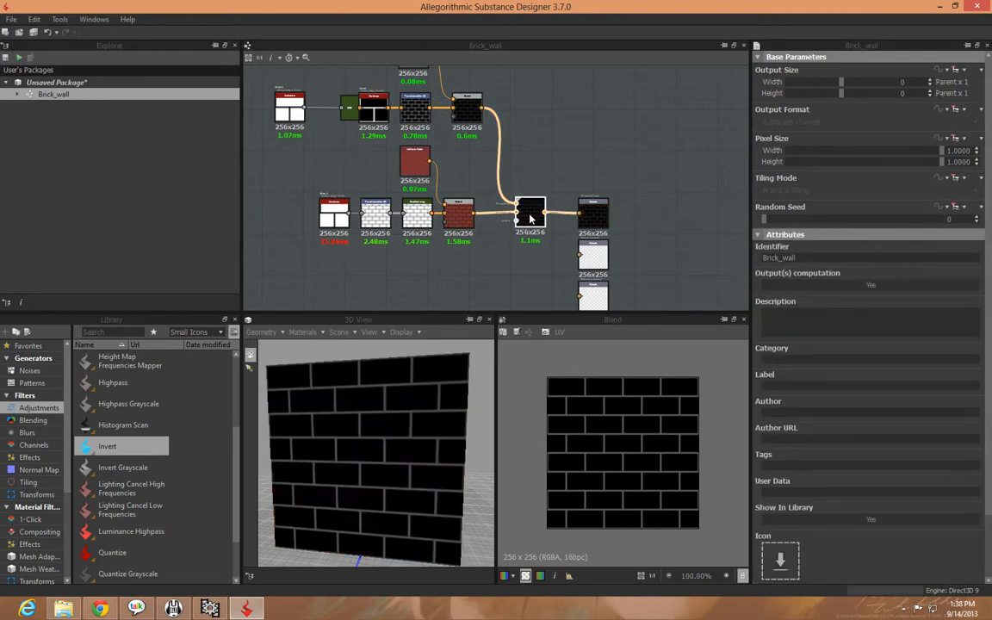
Examine both branches of the graph, from the Brick 1 and Invert nodes through to the final Blend
{"action": "middle_click_drag", "start_coordinate": [494, 242], "coordinate": [498, 271]}
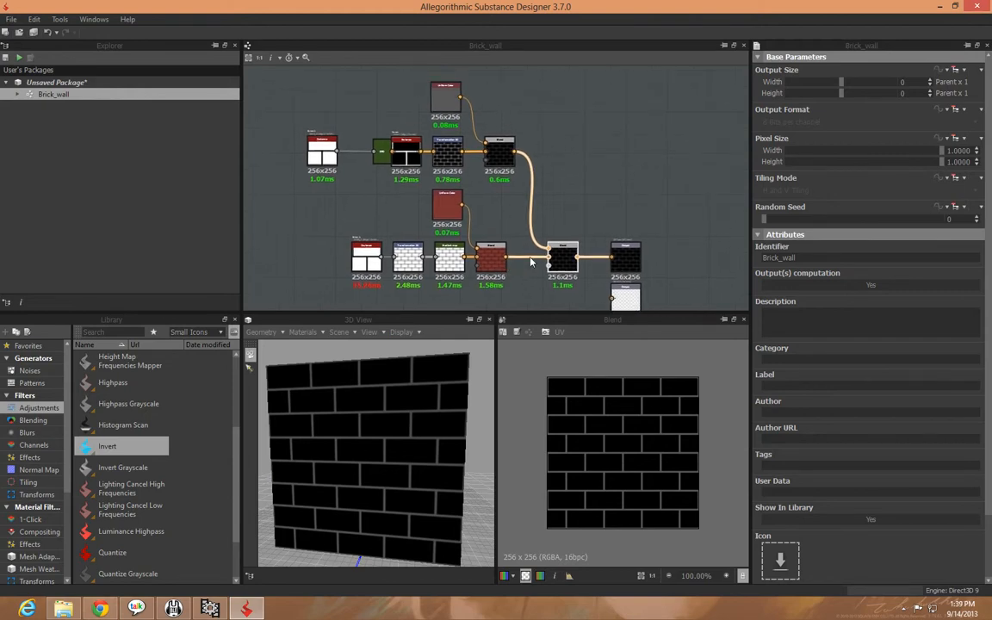
{"action": "scroll", "coordinate": [531, 258], "scroll_direction": "up", "scroll_amount": 1}
{"action": "middle_click_drag", "start_coordinate": [265, 243], "coordinate": [396, 193]}
{"action": "scroll", "coordinate": [396, 194], "scroll_direction": "up", "scroll_amount": 2}
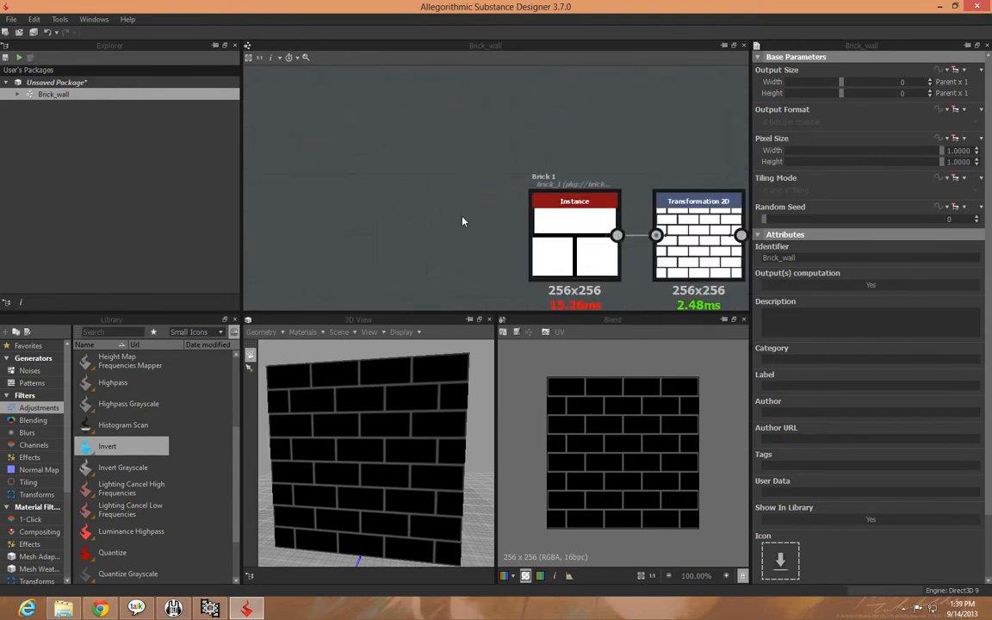
{"action": "scroll", "coordinate": [432, 222], "scroll_direction": "up", "scroll_amount": 1}
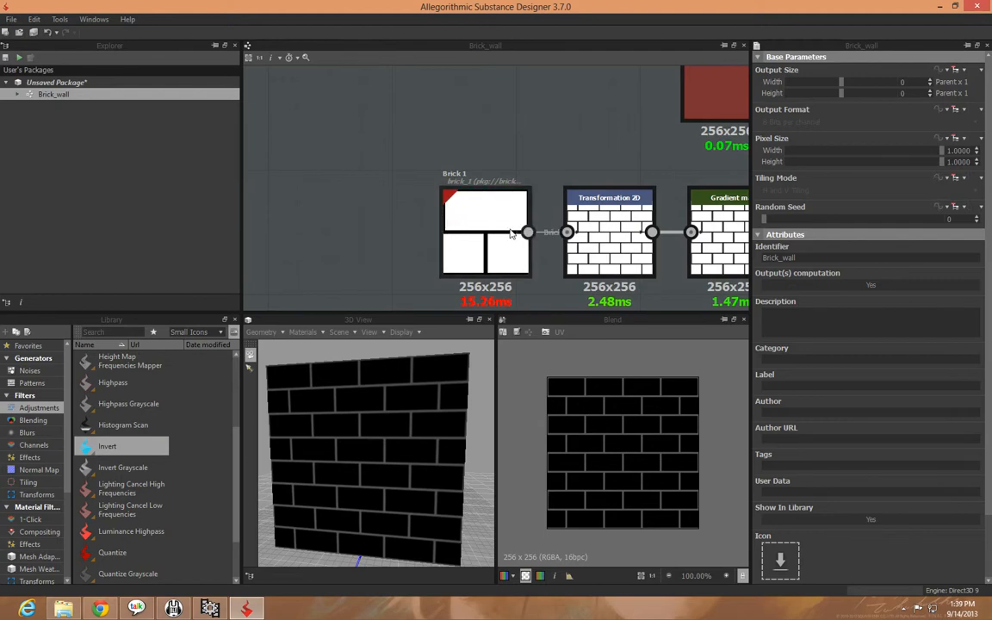
{"action": "middle_click_drag", "start_coordinate": [537, 167], "coordinate": [408, 166]}
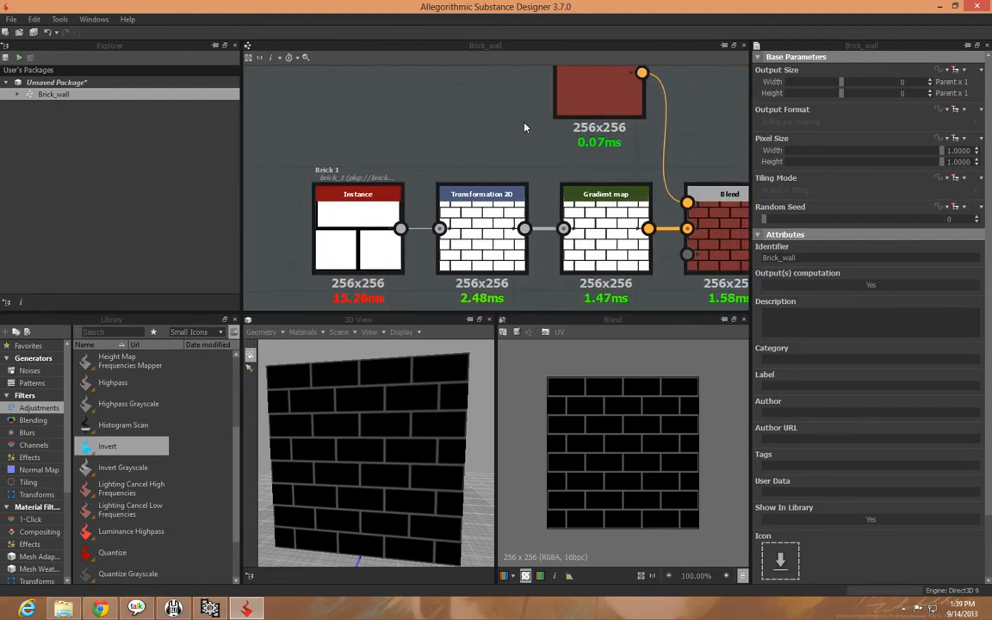
{"action": "scroll", "coordinate": [527, 125], "scroll_direction": "down", "scroll_amount": 2}
{"action": "middle_click_drag", "start_coordinate": [611, 250], "coordinate": [362, 293]}
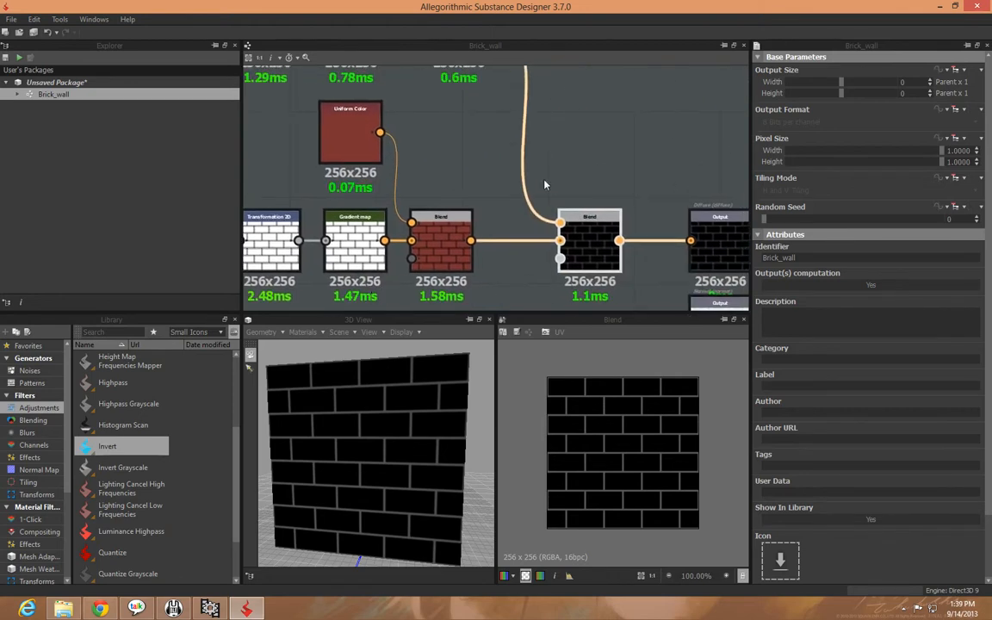
{"action": "middle_click_drag", "start_coordinate": [544, 184], "coordinate": [536, 219]}
{"action": "middle_click_drag", "start_coordinate": [496, 182], "coordinate": [531, 188]}
{"action": "middle_click_drag", "start_coordinate": [379, 283], "coordinate": [550, 266]}
{"action": "left_click", "coordinate": [369, 203]}
{"action": "middle_click_drag", "start_coordinate": [430, 244], "coordinate": [419, 321]}
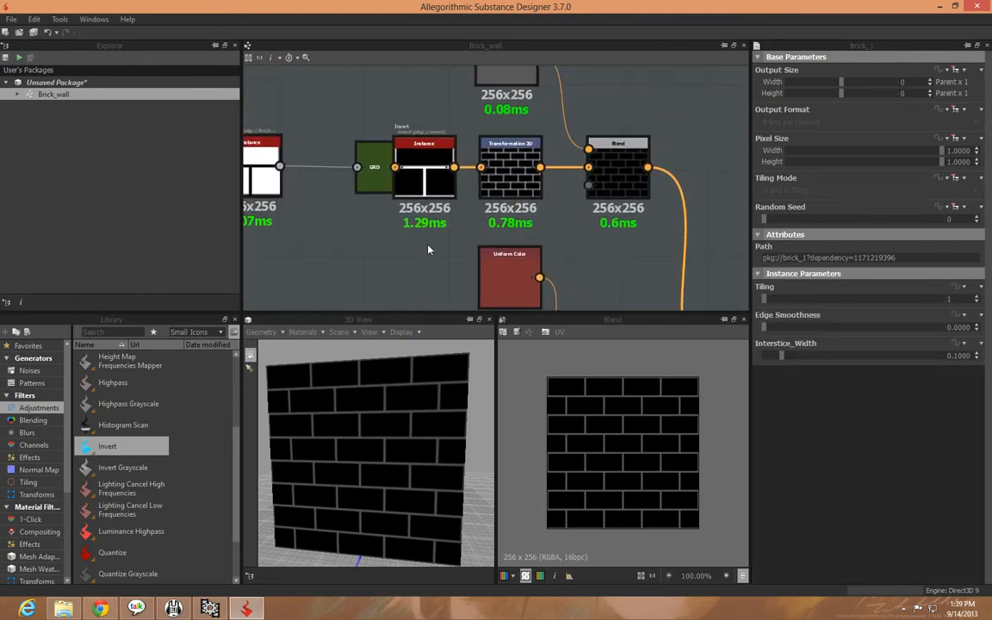
{"action": "left_click", "coordinate": [424, 172]}
{"action": "middle_click_drag", "start_coordinate": [596, 263], "coordinate": [468, 151]}
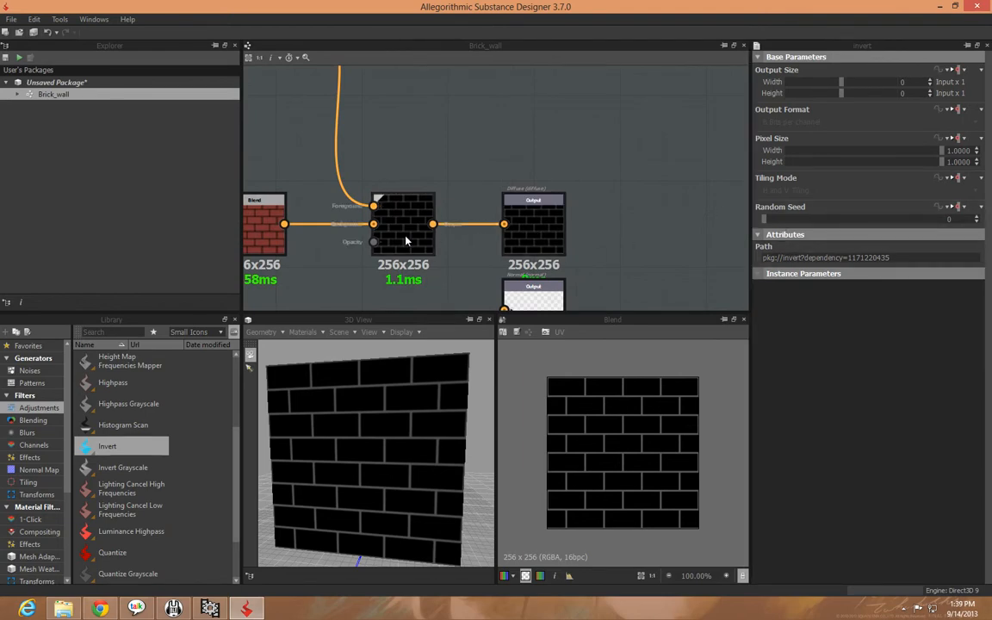
Try the Multiply blending mode on the final Blend node and check the wall in the 3D view
{"action": "left_click", "coordinate": [383, 216]}
{"action": "left_click", "coordinate": [797, 321]}
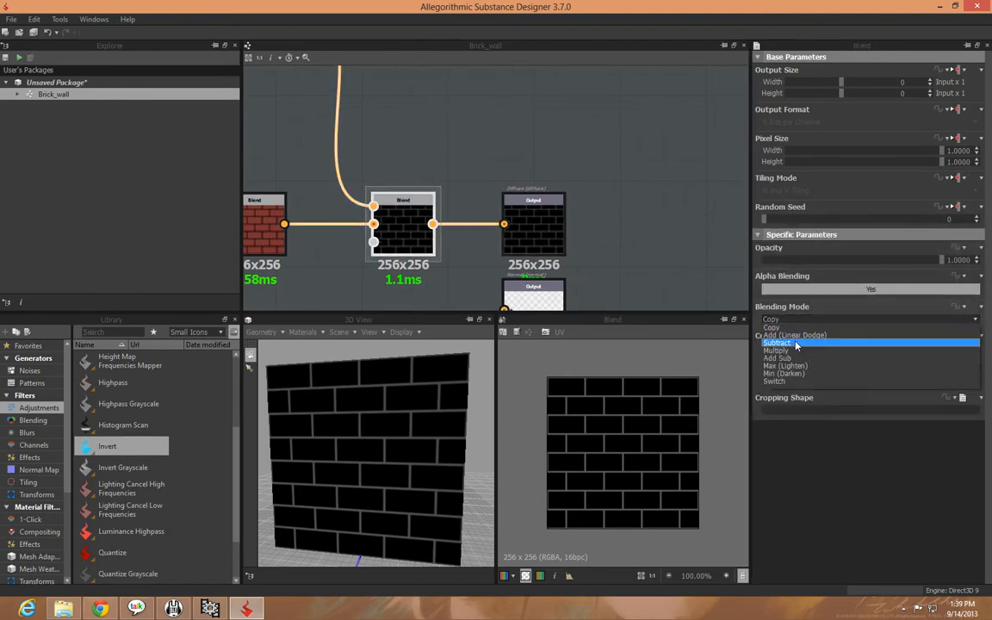
{"action": "left_click", "coordinate": [797, 356]}
{"action": "middle_click_drag", "start_coordinate": [417, 298], "coordinate": [529, 242]}
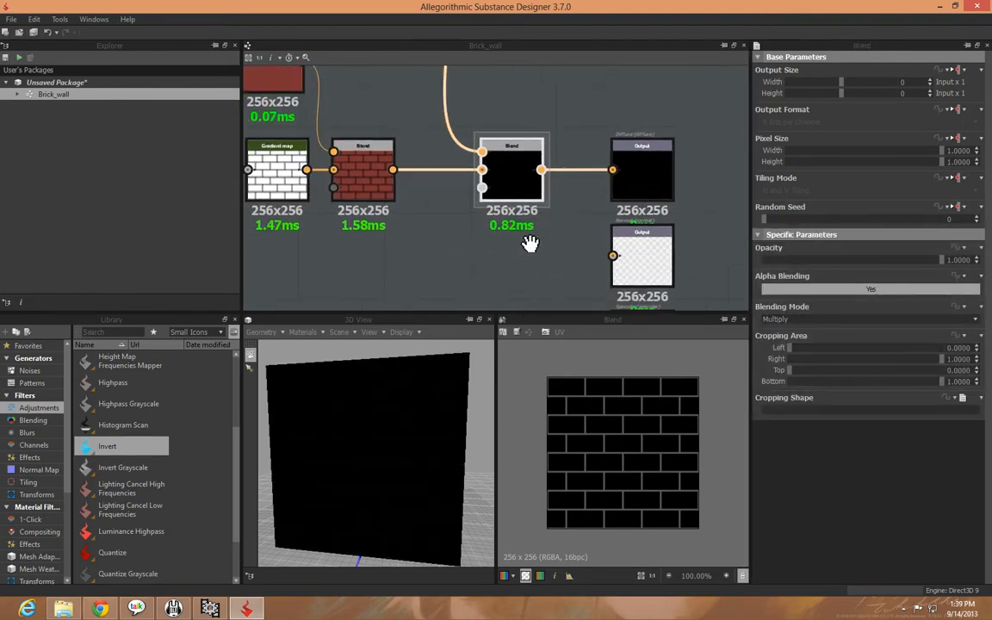
{"action": "left_click_drag", "start_coordinate": [403, 357], "coordinate": [364, 420]}
{"action": "scroll", "coordinate": [365, 421], "scroll_direction": "up", "scroll_amount": 5}
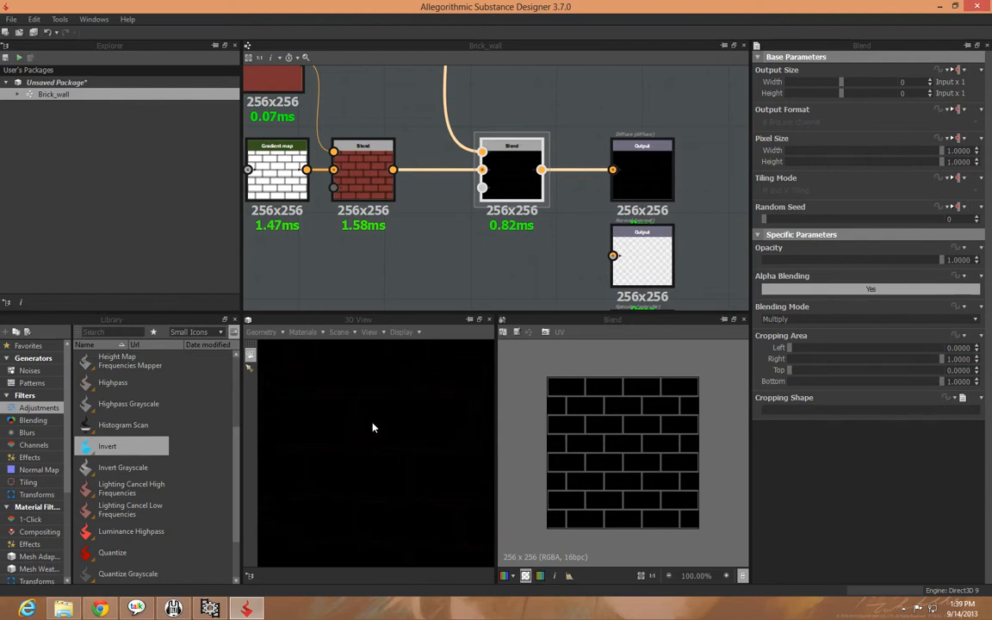
{"action": "scroll", "coordinate": [370, 425], "scroll_direction": "down", "scroll_amount": 3}
{"action": "left_click_drag", "start_coordinate": [372, 419], "coordinate": [381, 412]}
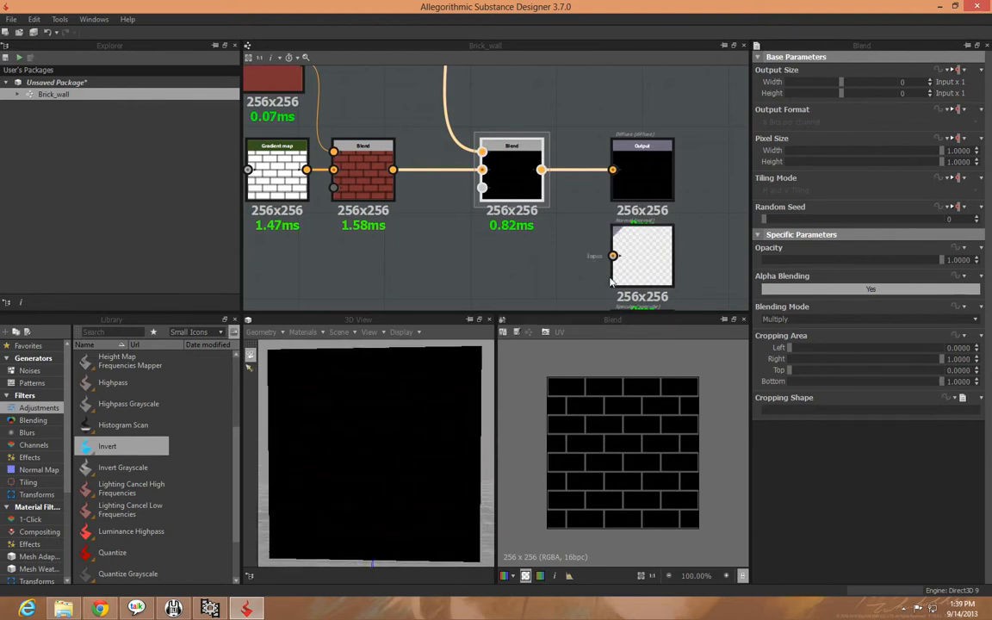
Set the final Blend node's blending mode to Add (Linear Dodge), after checking the nodes feeding it
{"action": "middle_click_drag", "start_coordinate": [400, 230], "coordinate": [465, 274]}
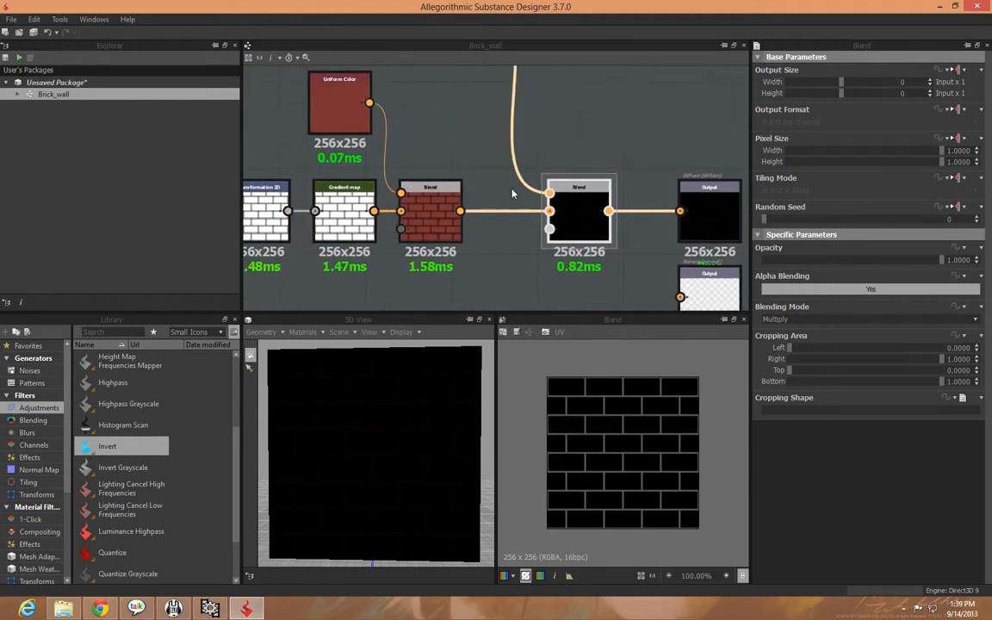
{"action": "middle_click_drag", "start_coordinate": [513, 193], "coordinate": [553, 156]}
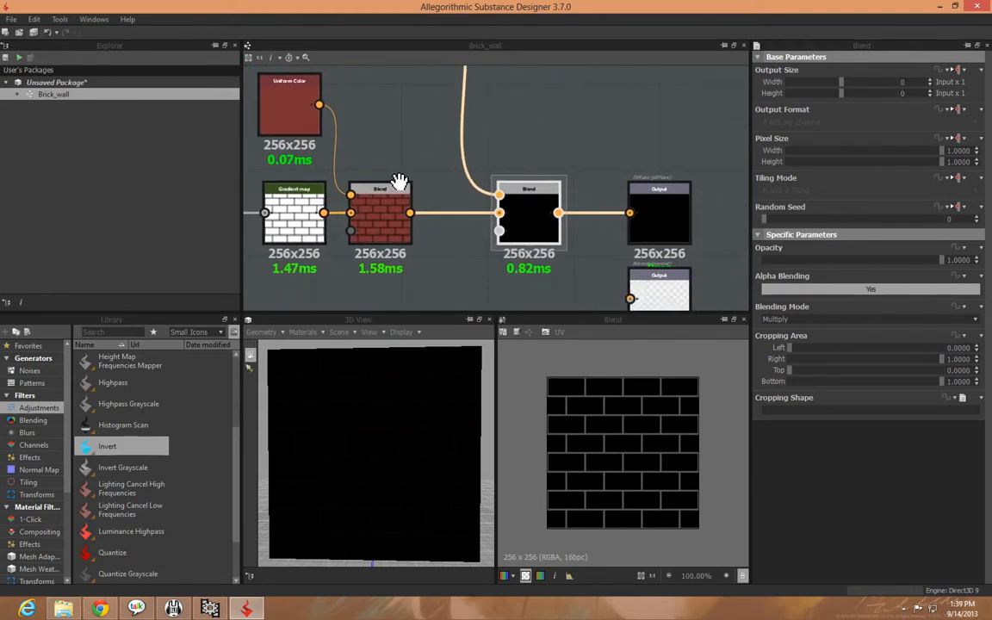
{"action": "middle_click_drag", "start_coordinate": [399, 191], "coordinate": [545, 164]}
{"action": "left_click", "coordinate": [353, 189]}
{"action": "middle_click_drag", "start_coordinate": [558, 123], "coordinate": [557, 283]}
{"action": "left_click", "coordinate": [450, 150]}
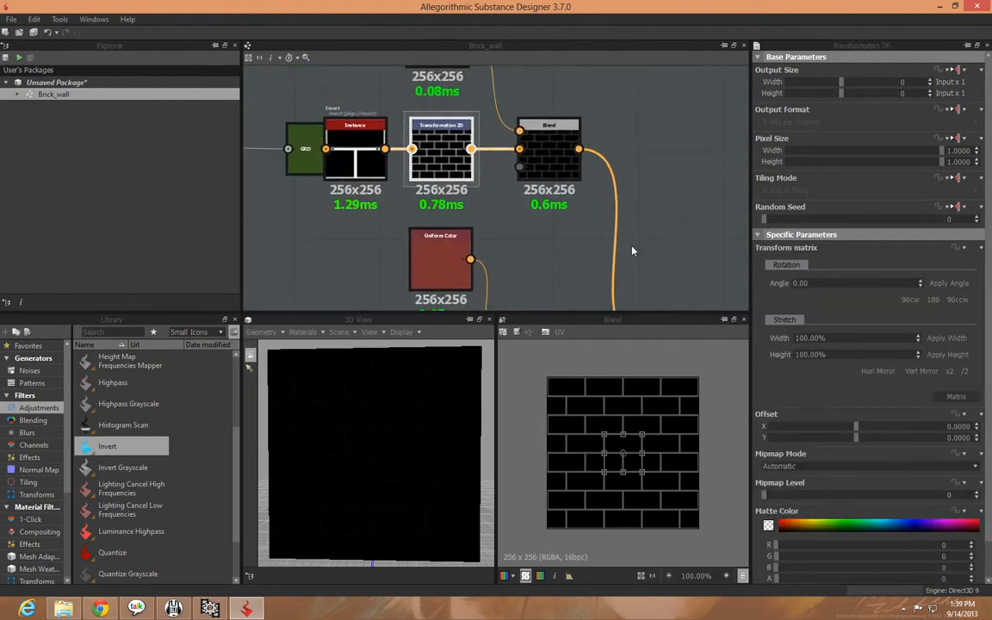
{"action": "middle_click_drag", "start_coordinate": [633, 251], "coordinate": [432, 26]}
{"action": "left_click", "coordinate": [473, 148]}
{"action": "left_click", "coordinate": [797, 320]}
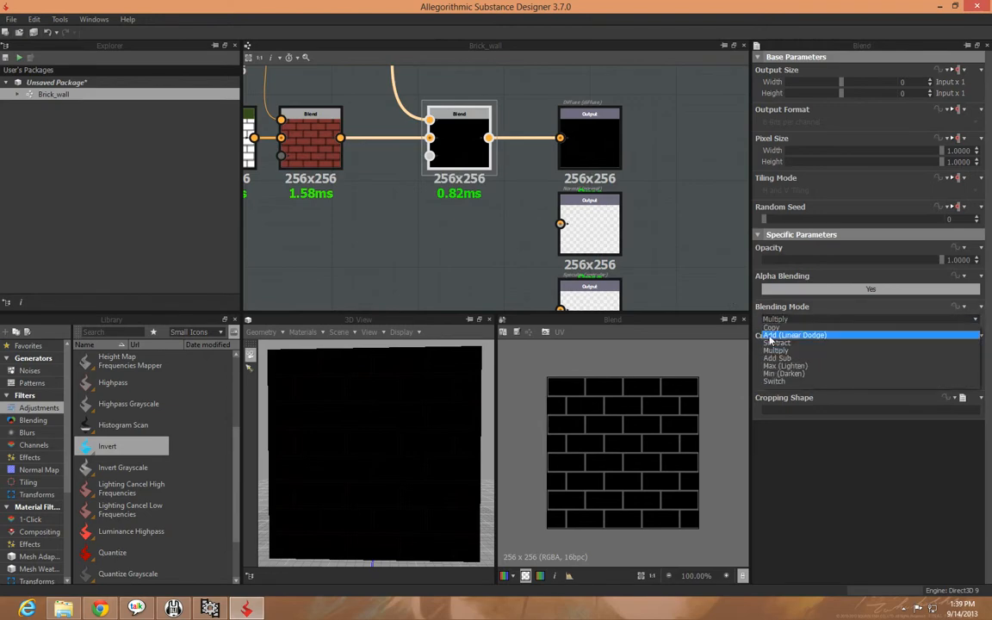
{"action": "left_click", "coordinate": [780, 336]}
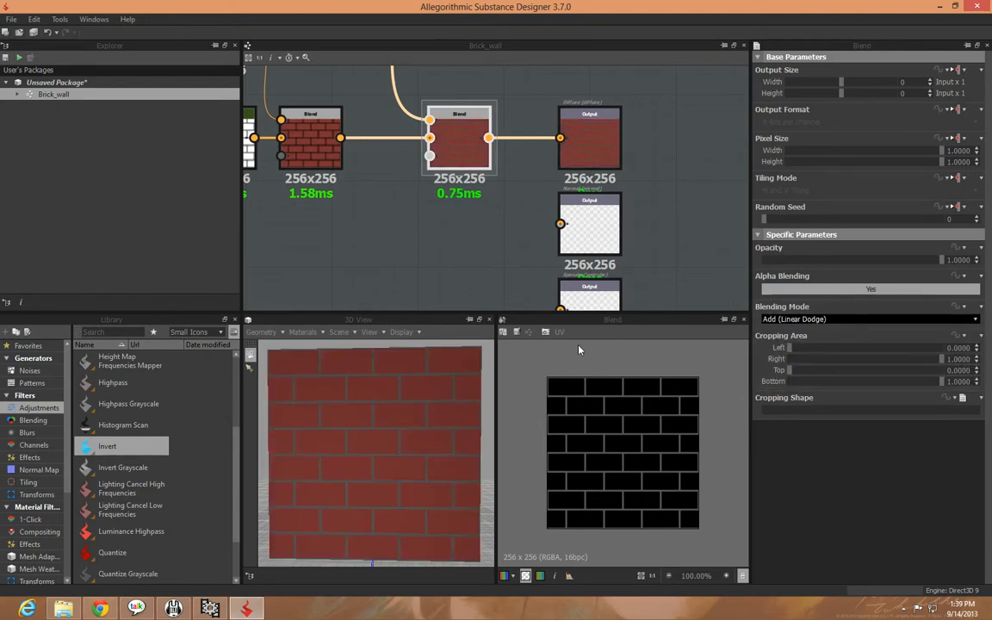
Inspect the bricks and mortar lines on the wall up close in the 3D view
{"action": "left_click_drag", "start_coordinate": [376, 486], "coordinate": [352, 450]}
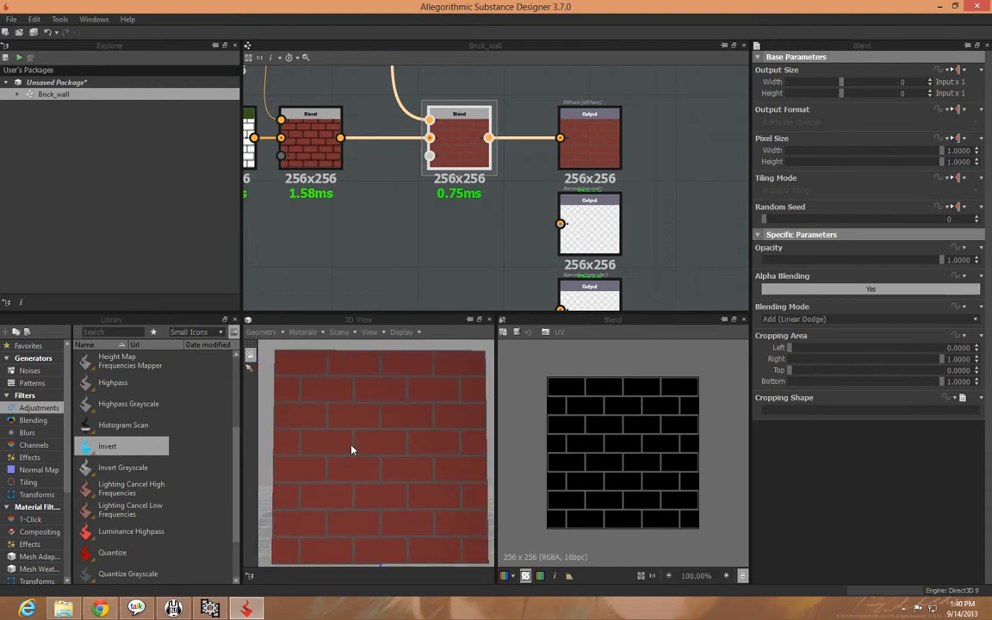
{"action": "scroll", "coordinate": [465, 217], "scroll_direction": "down", "scroll_amount": 2}
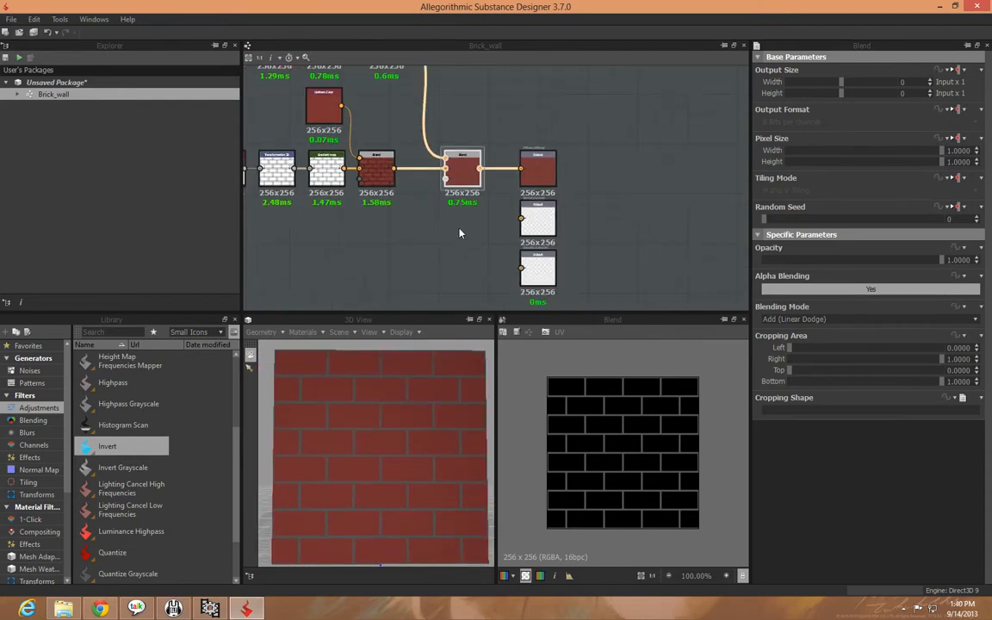
{"action": "left_click_drag", "start_coordinate": [394, 367], "coordinate": [369, 442]}
{"action": "scroll", "coordinate": [368, 442], "scroll_direction": "up", "scroll_amount": 5}
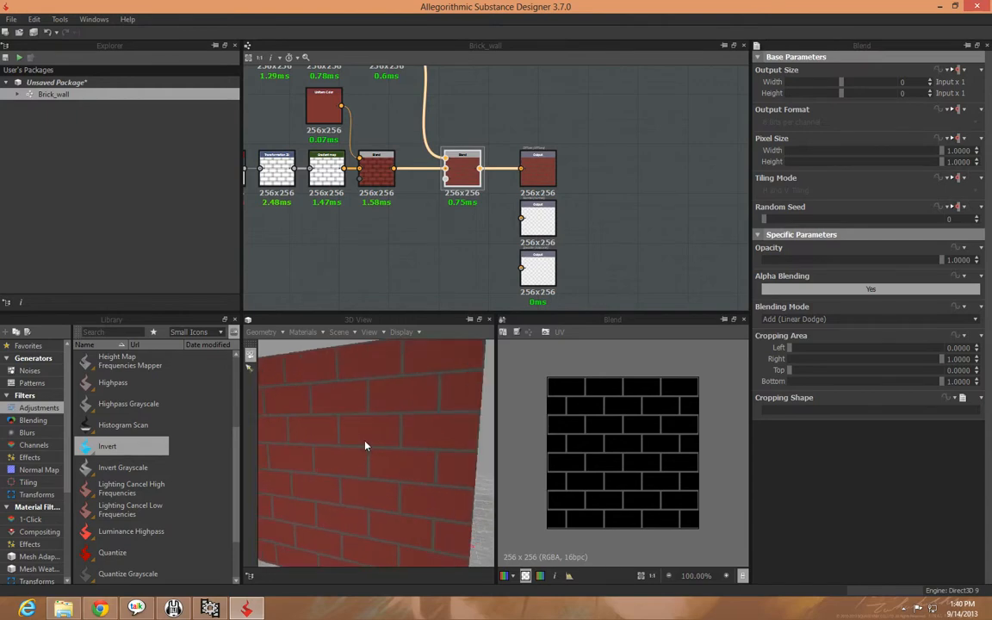
{"action": "mouse_move", "coordinate": [366, 445]}
{"action": "left_mouse_down"}
{"action": "mouse_move", "coordinate": [323, 445]}
{"action": "mouse_move", "coordinate": [357, 452]}
{"action": "left_mouse_up"}
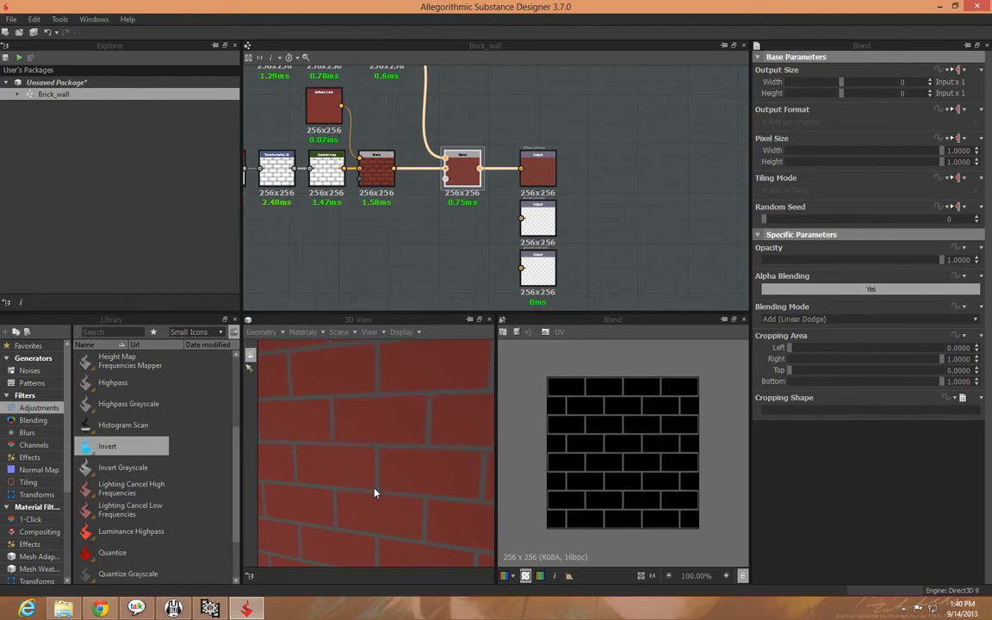
{"action": "left_click_drag", "start_coordinate": [376, 491], "coordinate": [400, 440]}
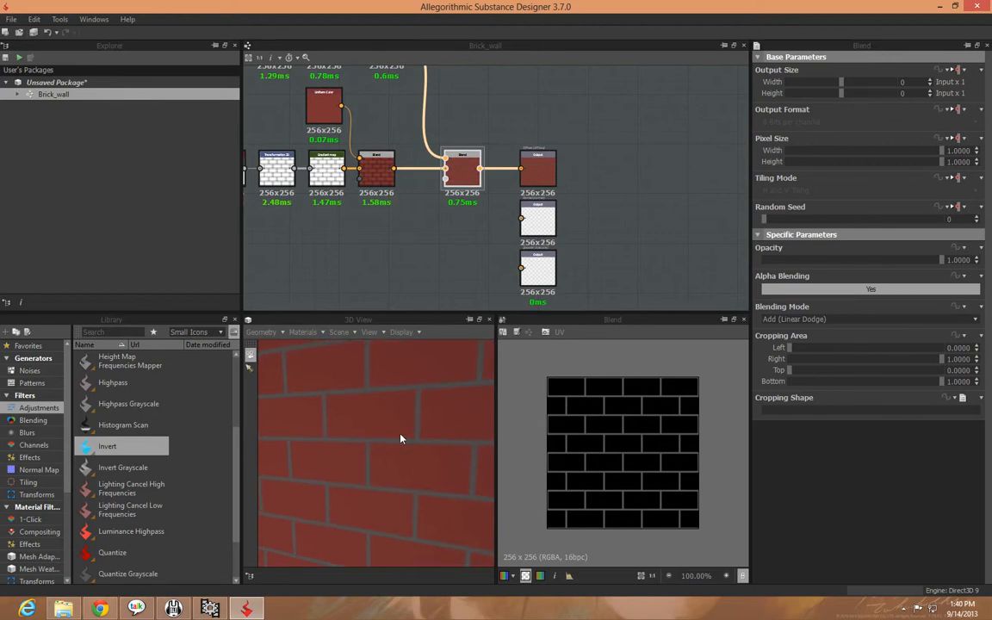
Add a BnW Spots 1 noise generator to the graph above the final Blend node
{"action": "left_click", "coordinate": [29, 370]}
{"action": "left_click", "coordinate": [34, 382]}
{"action": "left_click", "coordinate": [29, 370]}
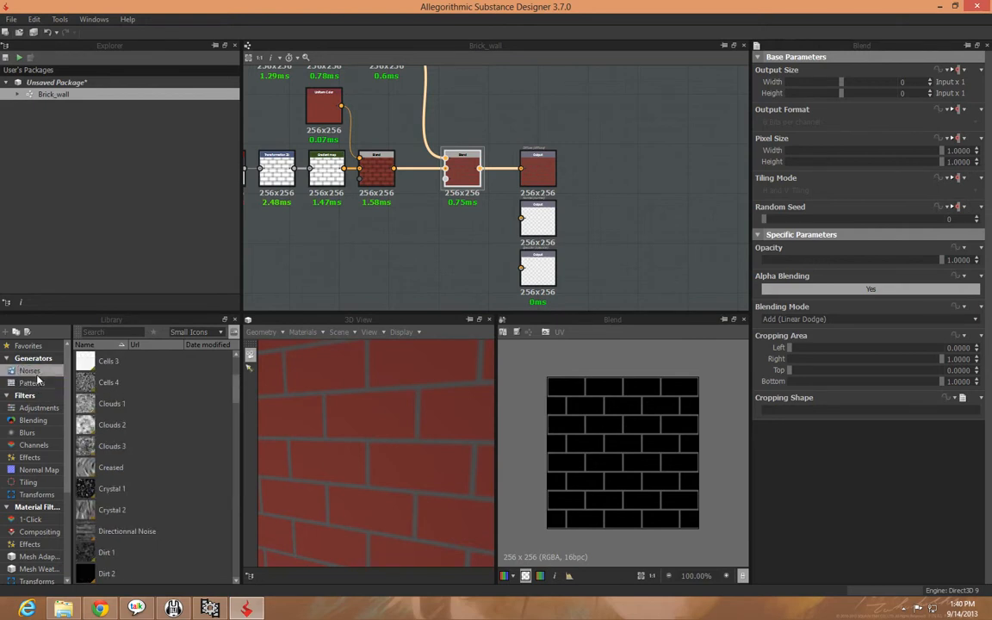
{"action": "left_click_drag", "start_coordinate": [237, 394], "coordinate": [238, 362]}
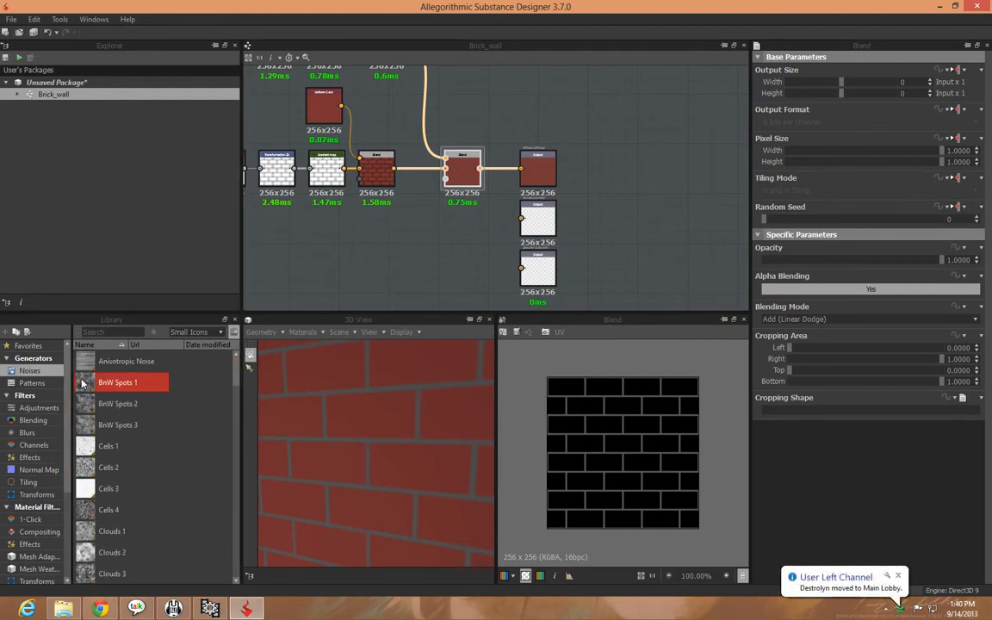
{"action": "mouse_move", "coordinate": [88, 389]}
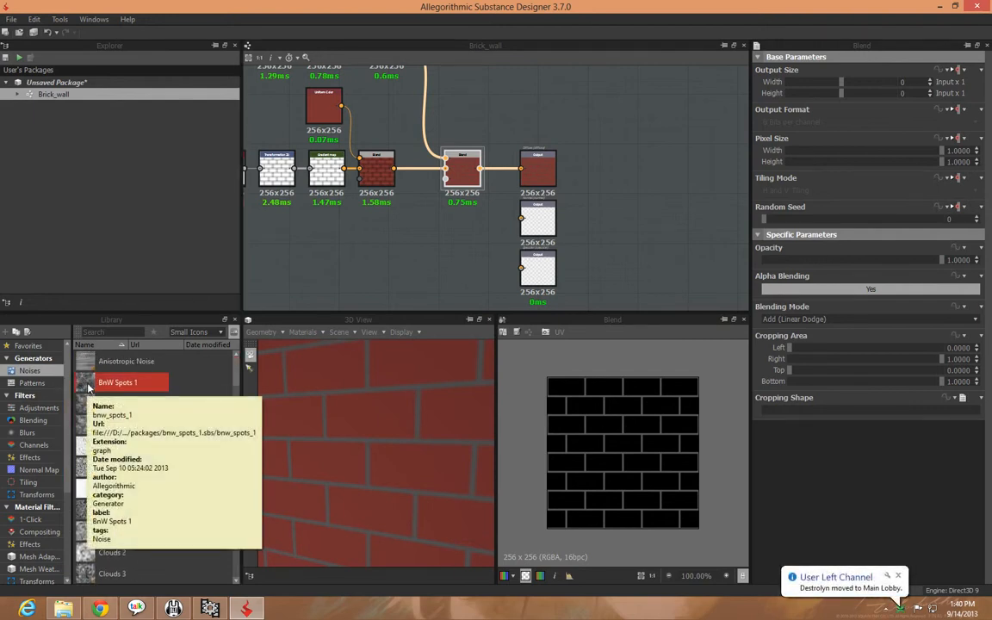
{"action": "left_click_drag", "start_coordinate": [87, 388], "coordinate": [482, 81]}
{"action": "left_click", "coordinate": [570, 101]}
{"action": "middle_click_drag", "start_coordinate": [570, 101], "coordinate": [561, 161]}
{"action": "left_click_drag", "start_coordinate": [514, 162], "coordinate": [499, 161]}
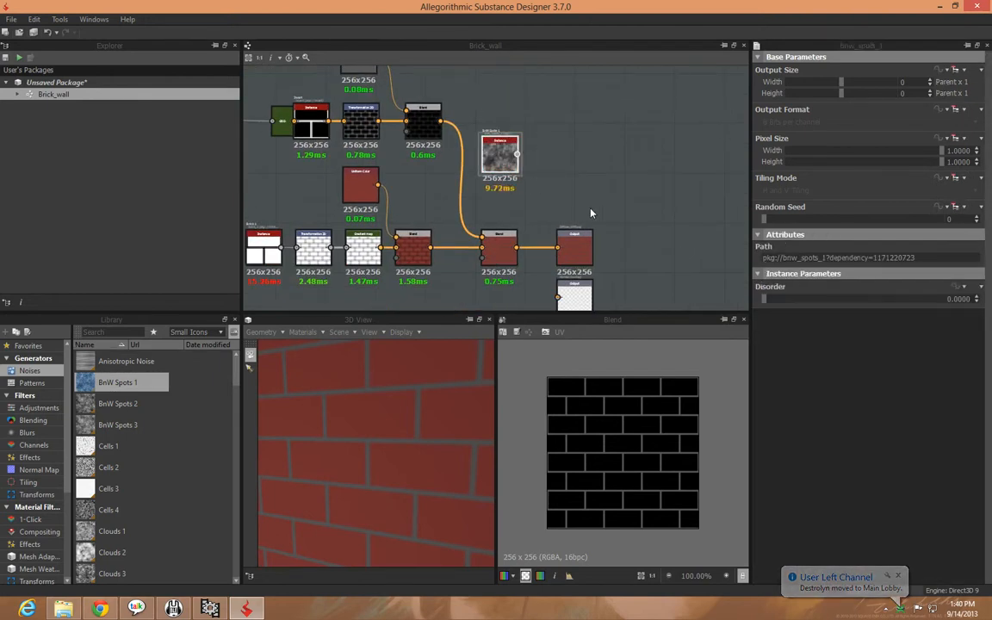
Move the three Output nodes farther away from the final Blend node to make room for more nodes
{"action": "left_click", "coordinate": [574, 248]}
{"action": "middle_click_drag", "start_coordinate": [642, 278], "coordinate": [627, 206]}
{"action": "left_click", "coordinate": [570, 229], "text": "ctrl"}
{"action": "left_click", "coordinate": [570, 288], "text": "ctrl"}
{"action": "left_click_drag", "start_coordinate": [560, 194], "coordinate": [715, 189]}
{"action": "left_click", "coordinate": [638, 171]}
{"action": "middle_click_drag", "start_coordinate": [578, 241], "coordinate": [564, 288]}
{"action": "scroll", "coordinate": [563, 287], "scroll_direction": "up", "scroll_amount": 2}
{"action": "middle_click_drag", "start_coordinate": [557, 171], "coordinate": [547, 231]}
Add a Gradient map node fed by the BnW Spots 1 noise
{"action": "left_click", "coordinate": [415, 146]}
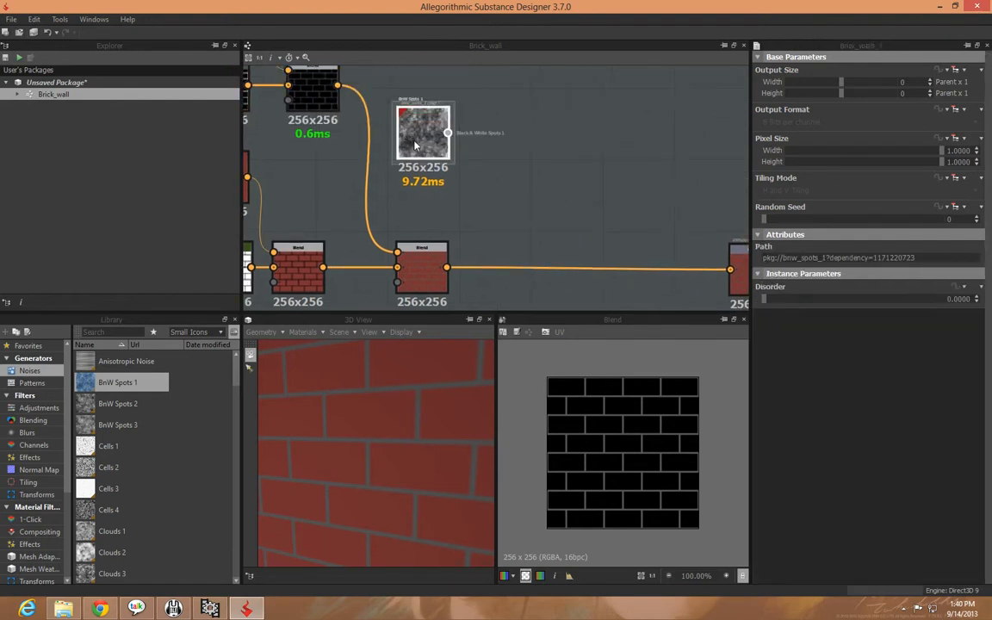
{"action": "middle_click_drag", "start_coordinate": [524, 124], "coordinate": [531, 151]}
{"action": "scroll", "coordinate": [500, 170], "scroll_direction": "up", "scroll_amount": 3}
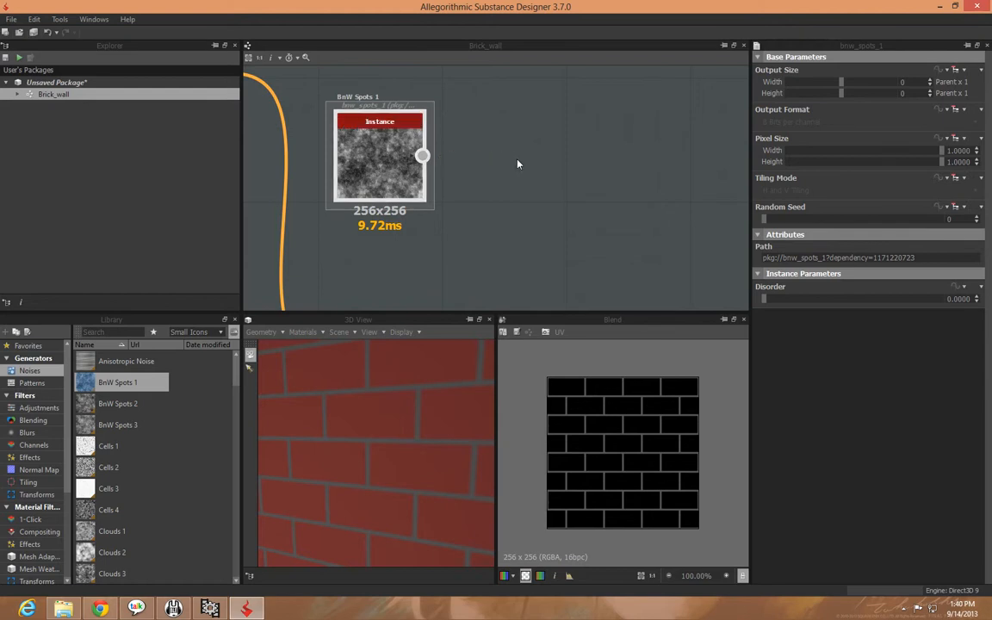
{"action": "right_click", "coordinate": [387, 158]}
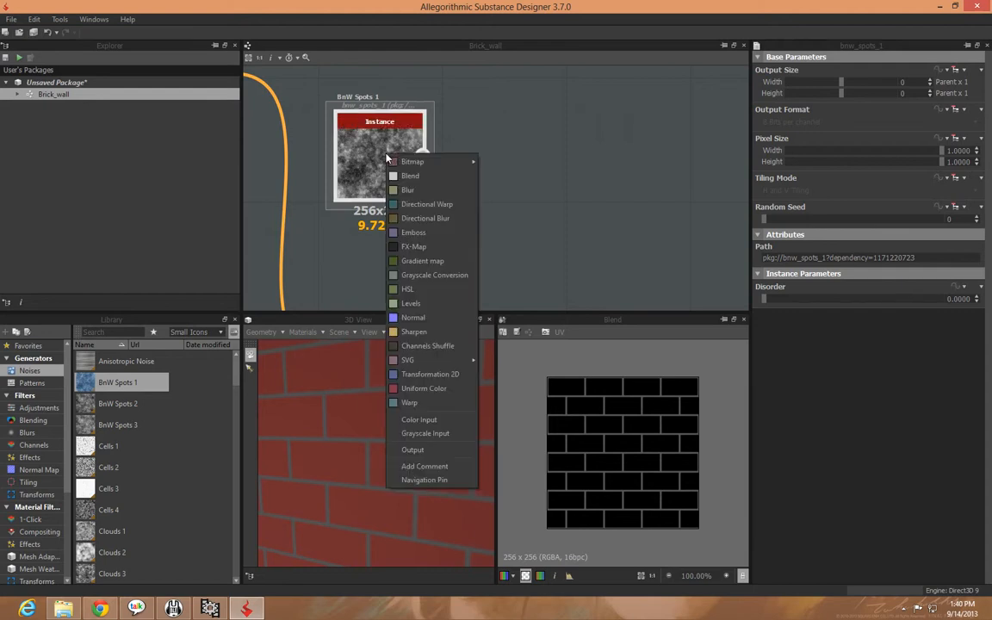
{"action": "left_click", "coordinate": [425, 270]}
{"action": "middle_click_drag", "start_coordinate": [582, 250], "coordinate": [471, 245]}
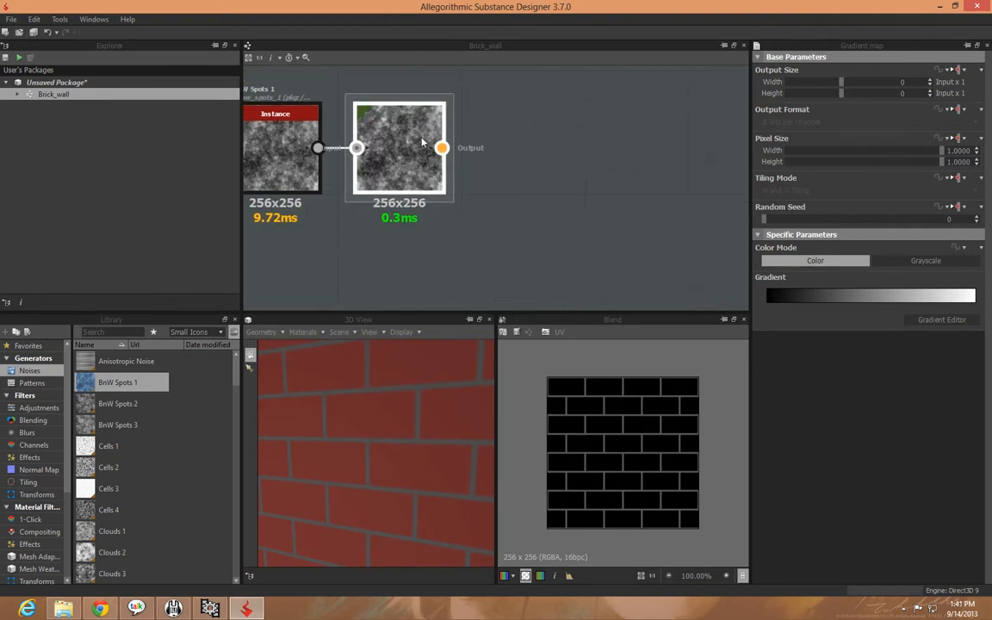
{"action": "left_click", "coordinate": [842, 298]}
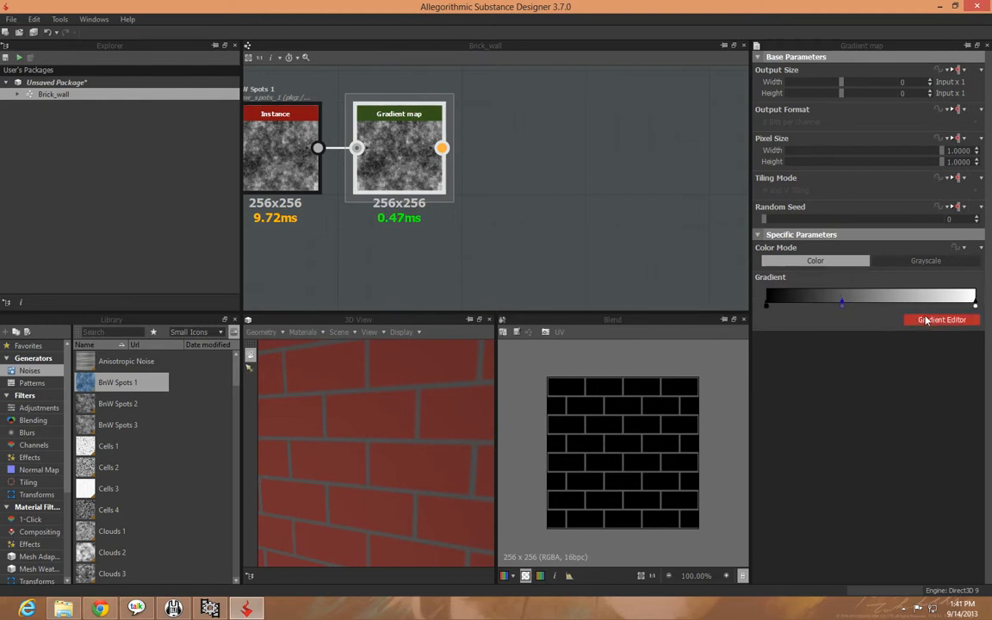
{"action": "left_click_drag", "start_coordinate": [842, 305], "coordinate": [812, 317]}
{"action": "left_click", "coordinate": [836, 301]}
{"action": "left_click_drag", "start_coordinate": [909, 310], "coordinate": [896, 331]}
Open the Gradient map's gradient for editing and recolor its black key at position 0.00 to dark brown
{"action": "left_click", "coordinate": [937, 323]}
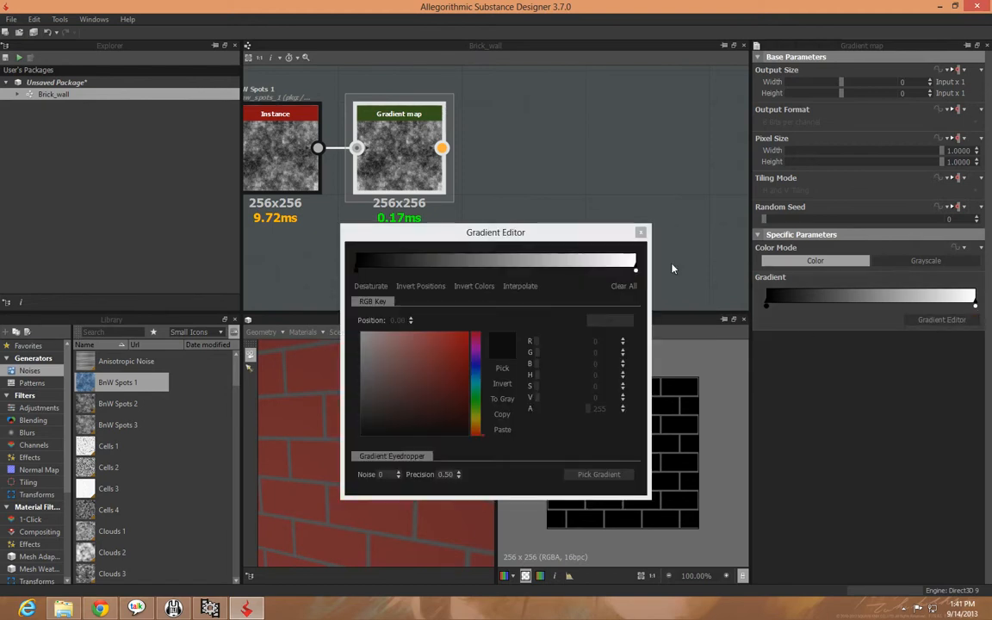
{"action": "left_click_drag", "start_coordinate": [555, 237], "coordinate": [622, 209]}
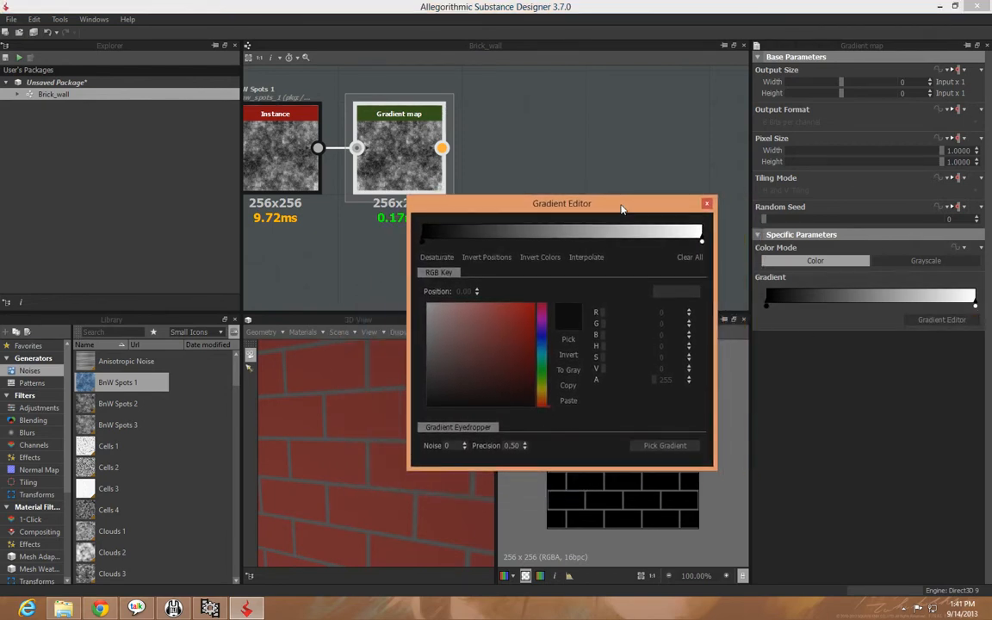
{"action": "left_click", "coordinate": [422, 245]}
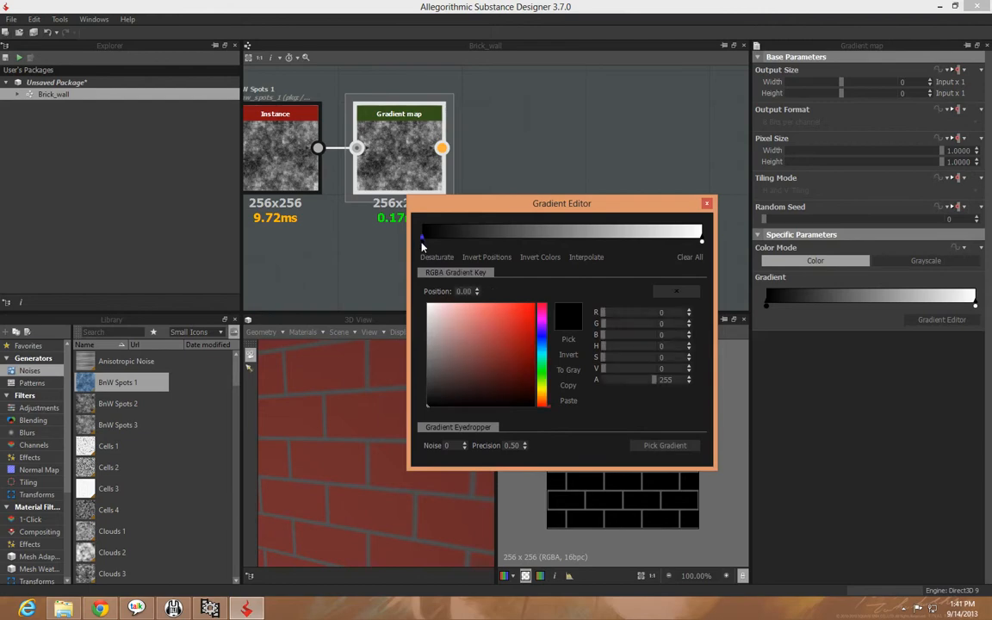
{"action": "left_click", "coordinate": [543, 401]}
{"action": "mouse_move", "coordinate": [490, 389]}
{"action": "left_mouse_down"}
{"action": "mouse_move", "coordinate": [503, 382]}
{"action": "mouse_move", "coordinate": [481, 389]}
{"action": "mouse_move", "coordinate": [490, 389]}
{"action": "left_mouse_up"}
Recolor the white gradient key at position 1.00 to brown, RGB 146, 105, 85, and preview the Gradient map in the 2D view
{"action": "left_click", "coordinate": [702, 242]}
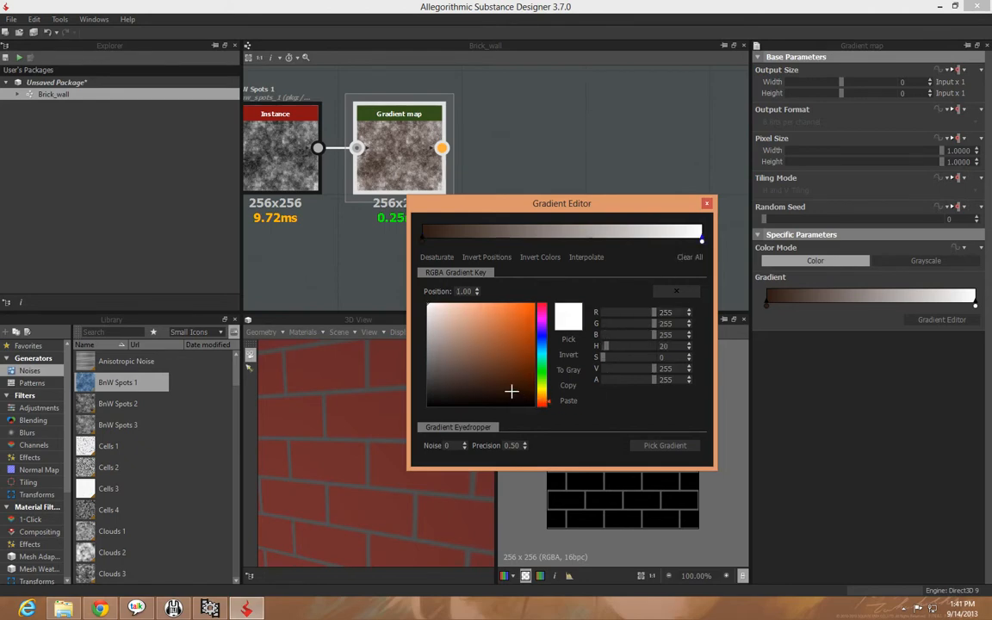
{"action": "left_click", "coordinate": [498, 380]}
{"action": "left_click_drag", "start_coordinate": [498, 379], "coordinate": [465, 323]}
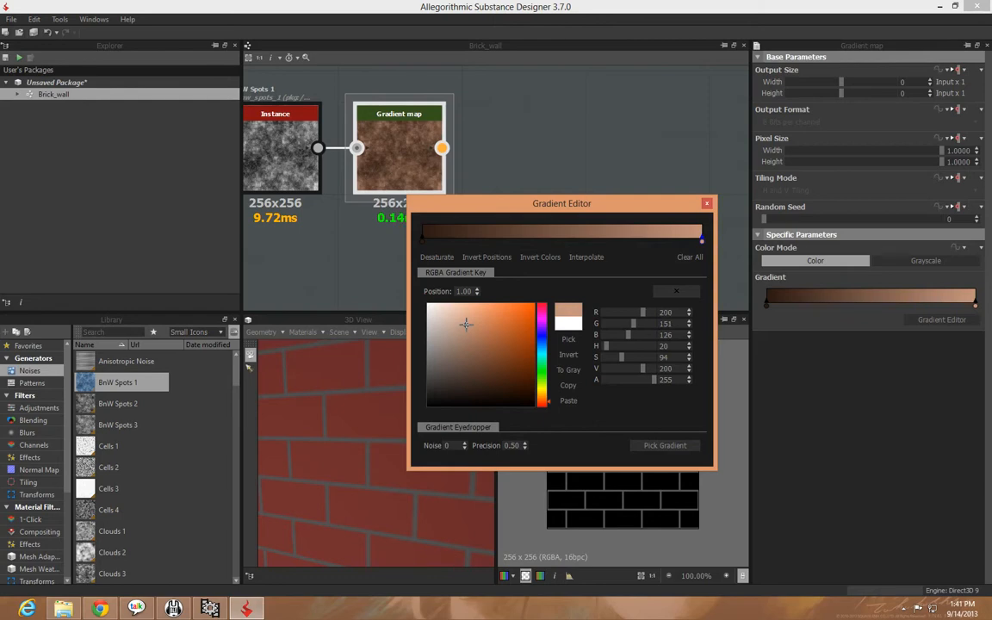
{"action": "left_click_drag", "start_coordinate": [468, 325], "coordinate": [471, 346]}
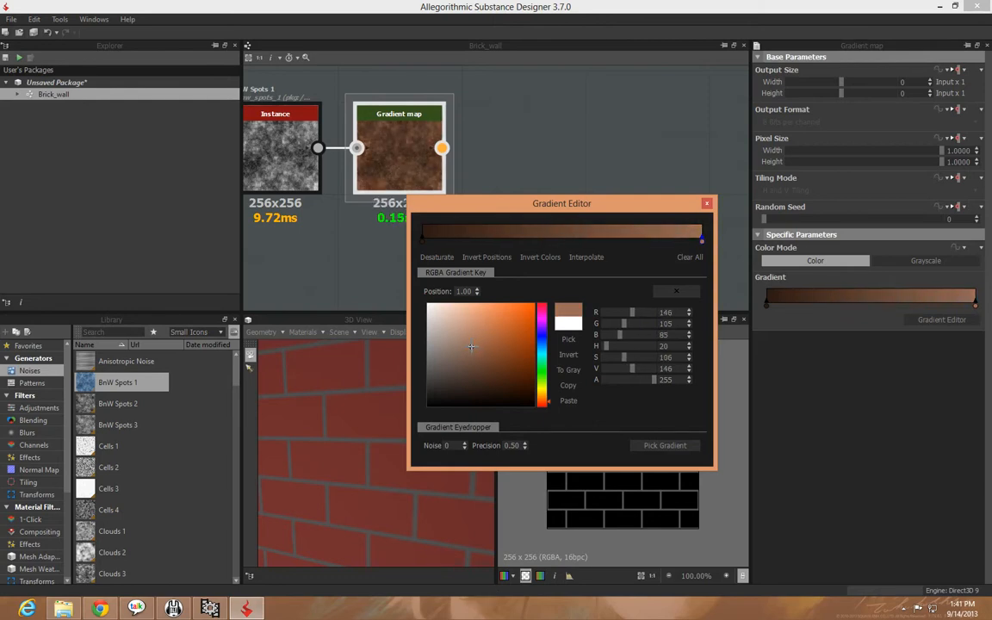
{"action": "left_click", "coordinate": [706, 203]}
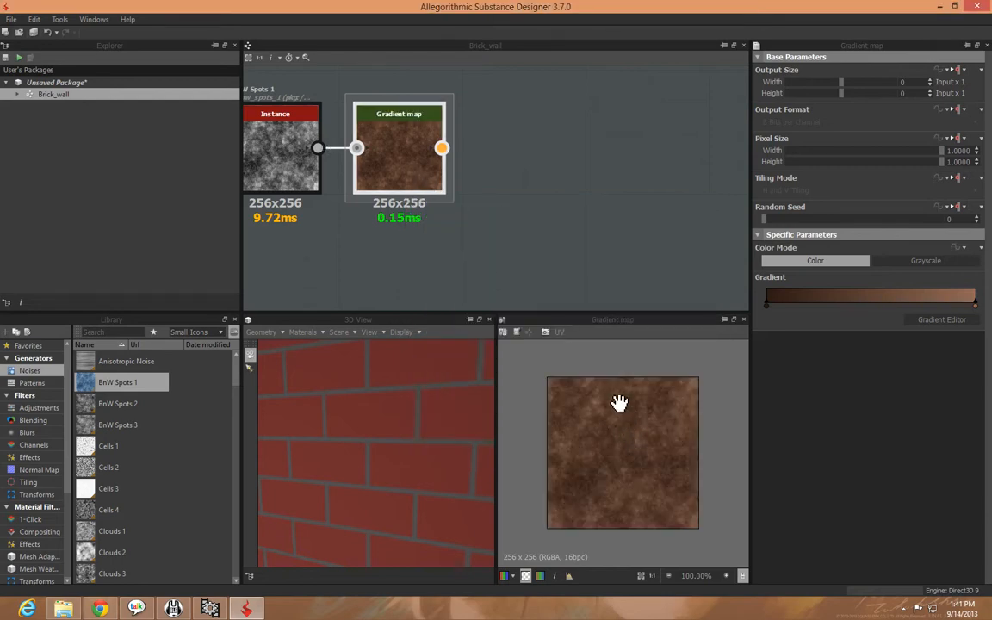
{"action": "scroll", "coordinate": [648, 459], "scroll_direction": "up", "scroll_amount": 5}
{"action": "scroll", "coordinate": [647, 459], "scroll_direction": "down", "scroll_amount": 4}
{"action": "scroll", "coordinate": [647, 459], "scroll_direction": "up", "scroll_amount": 1}
{"action": "scroll", "coordinate": [640, 456], "scroll_direction": "down", "scroll_amount": 1}
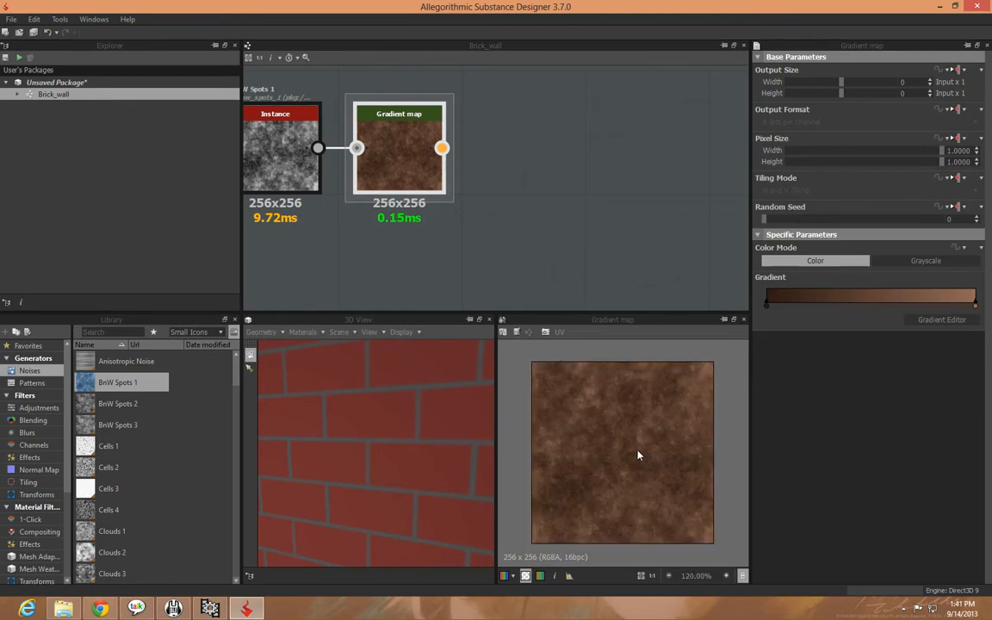
Insert a new Blend node between the brick-and-mortar Blend and the Diffuse output, with the brown Gradient map as its foreground
{"action": "middle_click_drag", "start_coordinate": [458, 268], "coordinate": [495, 198]}
{"action": "scroll", "coordinate": [495, 198], "scroll_direction": "down", "scroll_amount": 3}
{"action": "middle_click_drag", "start_coordinate": [543, 225], "coordinate": [492, 192]}
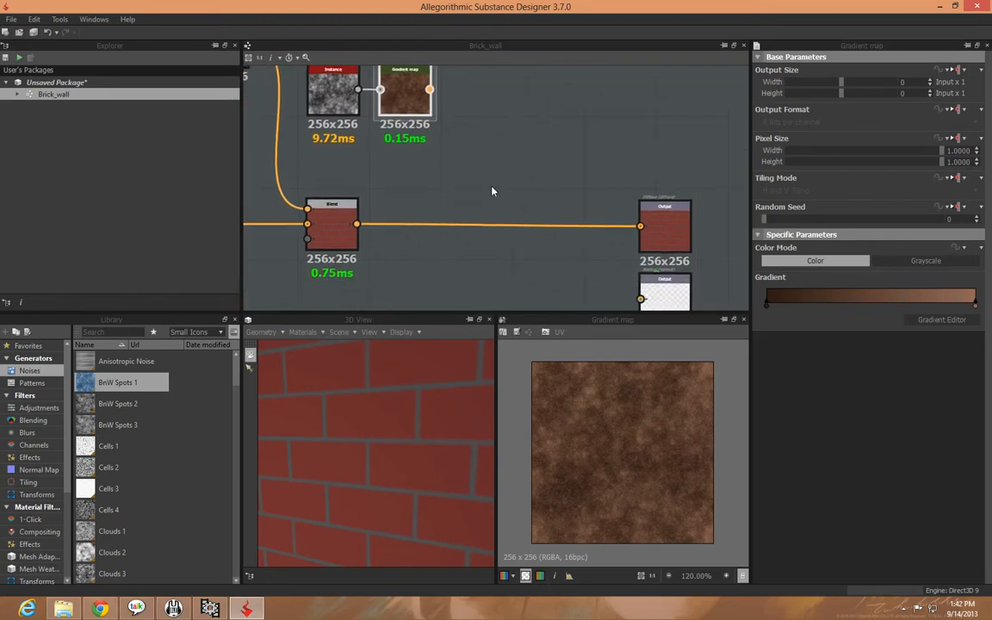
{"action": "left_click", "coordinate": [336, 218]}
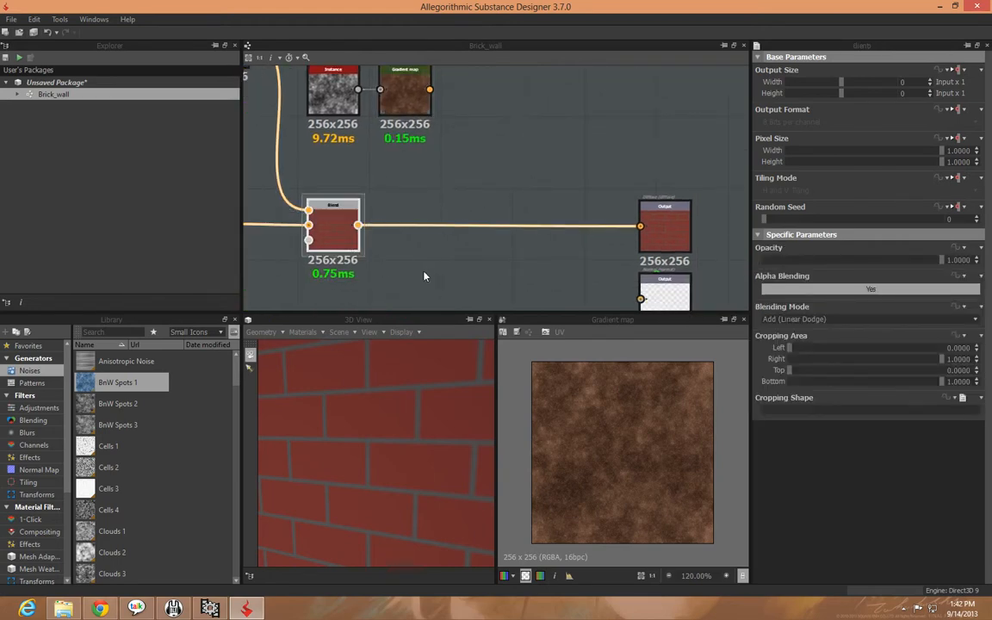
{"action": "right_click", "coordinate": [332, 246]}
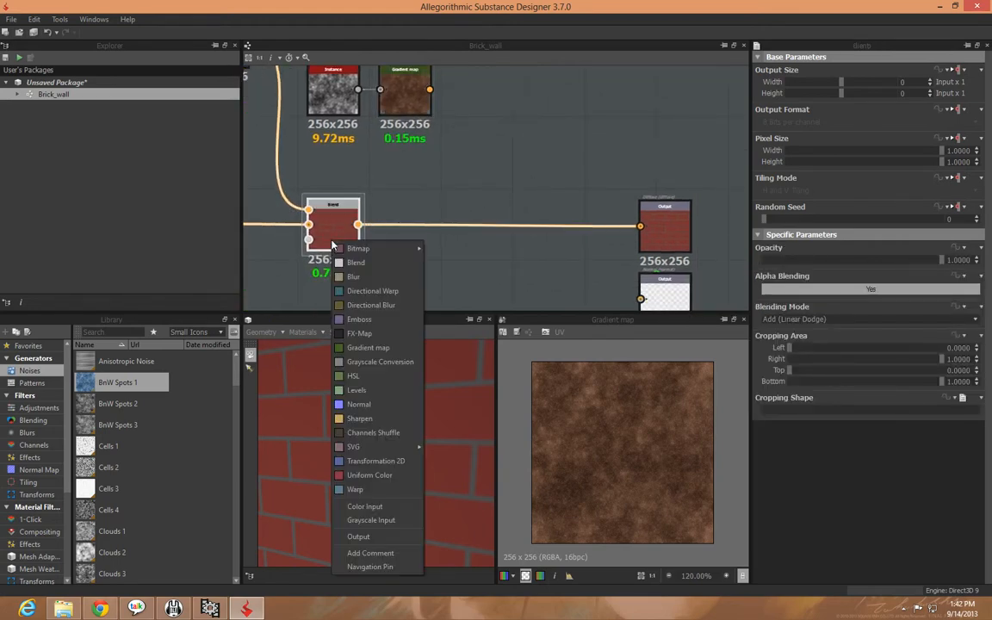
{"action": "left_click", "coordinate": [377, 264]}
{"action": "left_click_drag", "start_coordinate": [402, 240], "coordinate": [513, 242]}
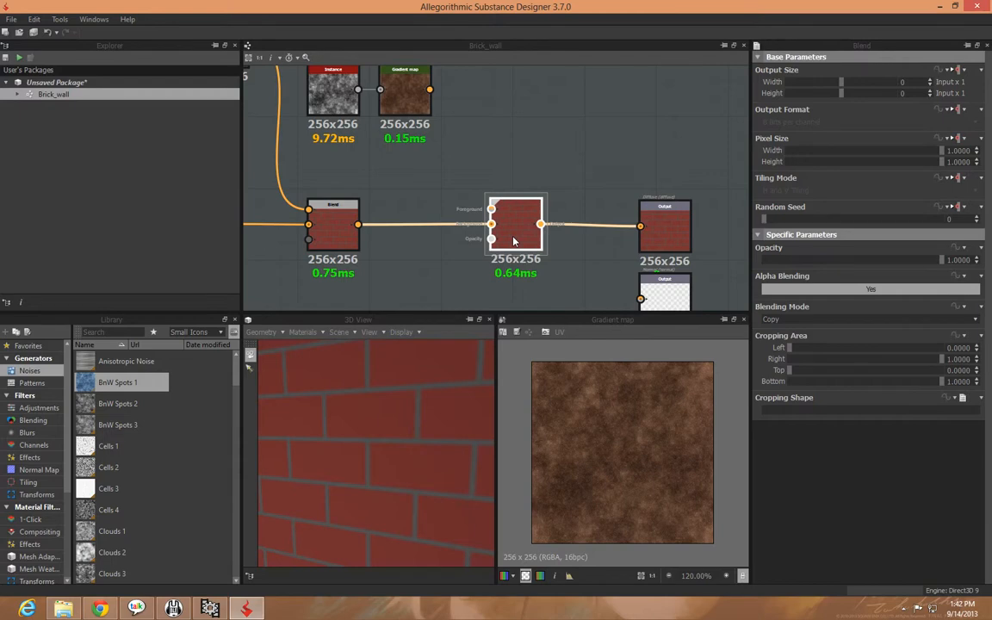
{"action": "left_click_drag", "start_coordinate": [430, 89], "coordinate": [490, 209]}
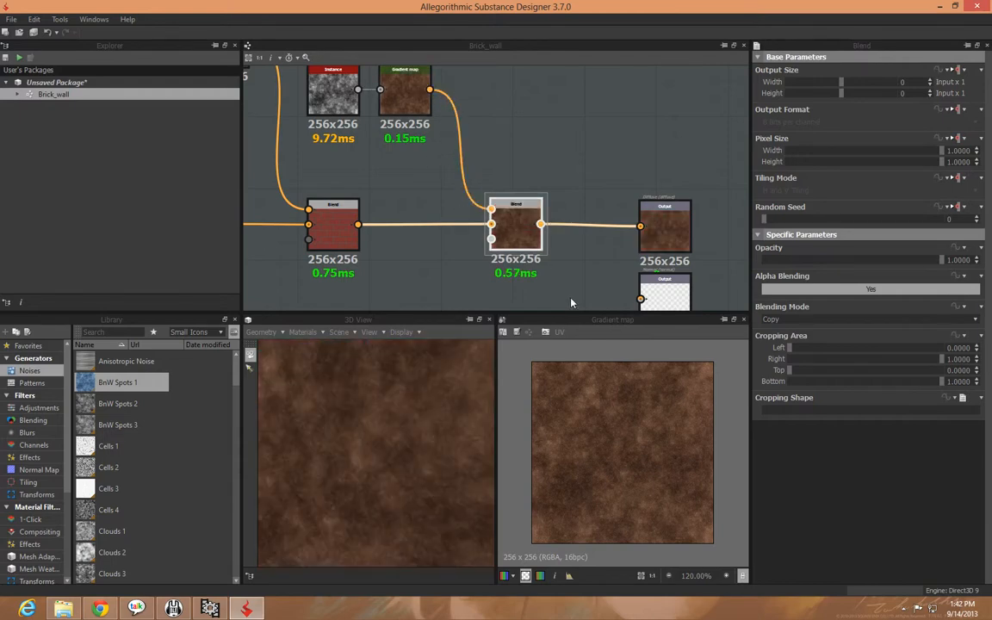
Set the new Blend node's blending mode to Multiply and check the wall in the 3D view
{"action": "middle_click_drag", "start_coordinate": [571, 290], "coordinate": [550, 249]}
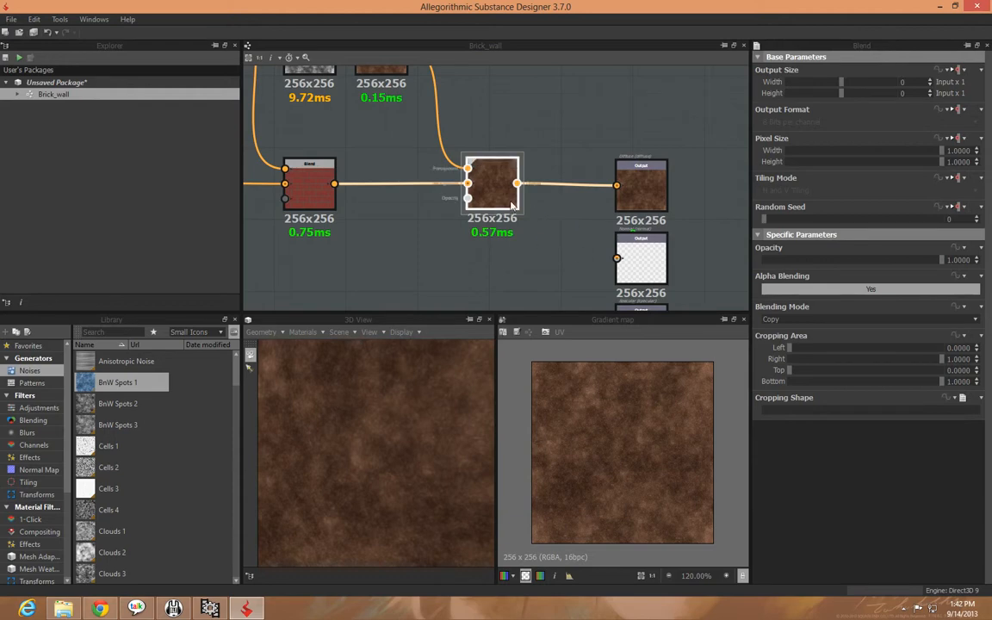
{"action": "left_click", "coordinate": [819, 318]}
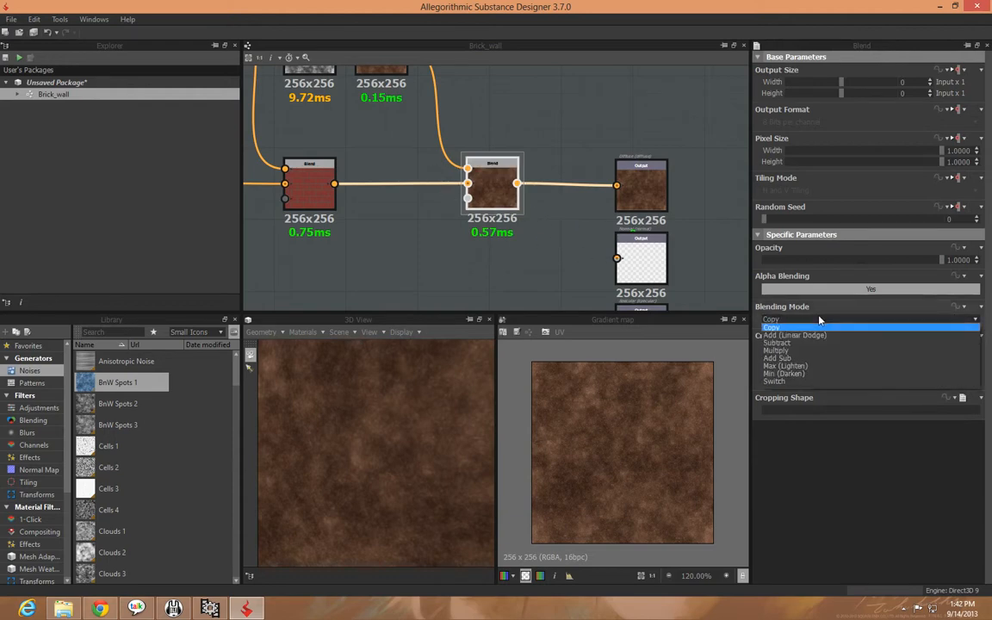
{"action": "left_click", "coordinate": [790, 350]}
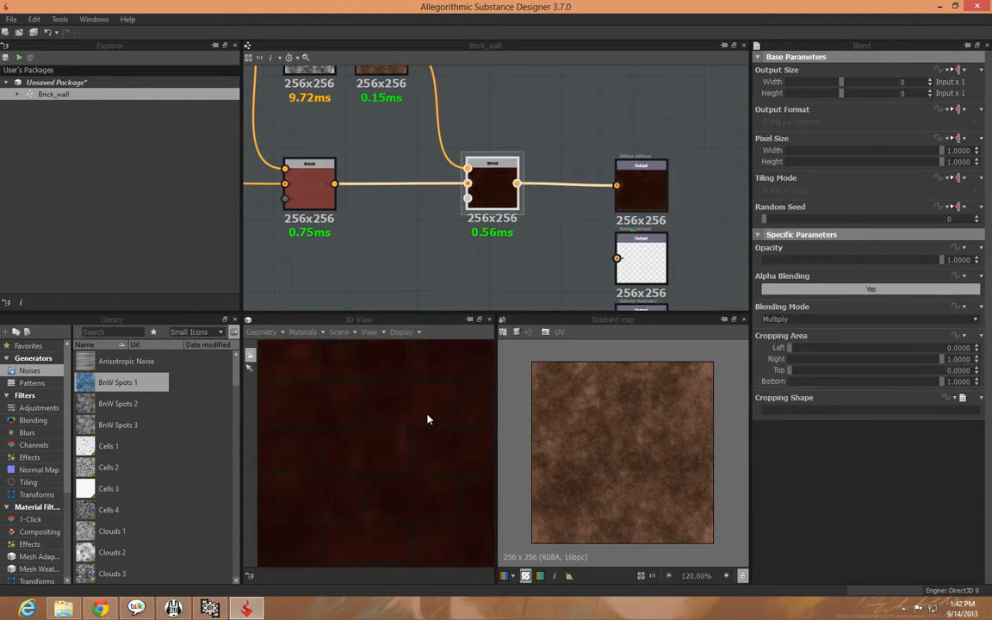
{"action": "scroll", "coordinate": [429, 420], "scroll_direction": "down", "scroll_amount": 3}
{"action": "left_click_drag", "start_coordinate": [385, 450], "coordinate": [357, 460]}
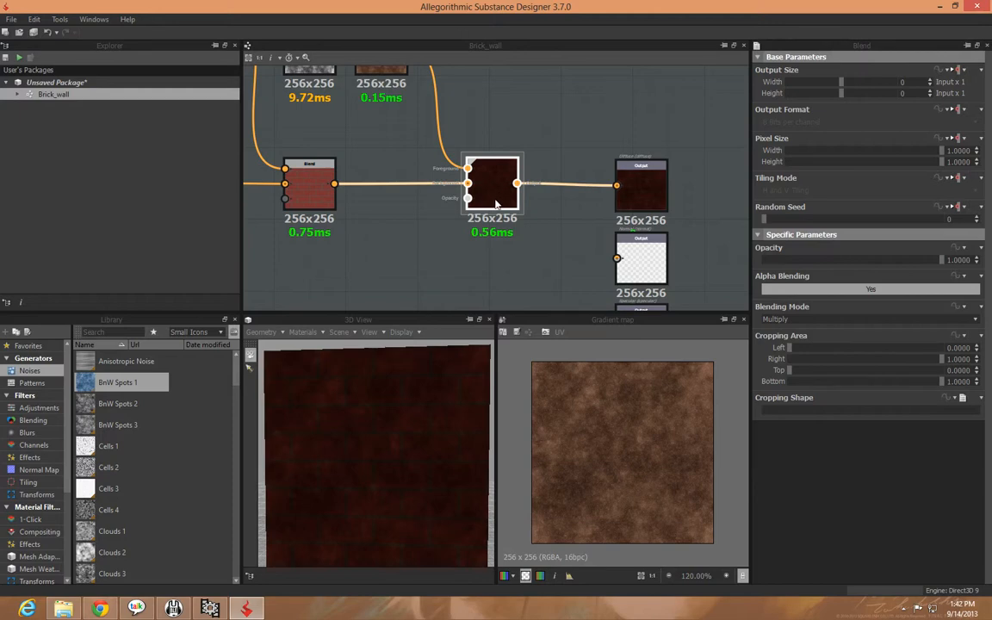
Set the opacity of the Multiply Blend node to 0.70, after trying it at 0
{"action": "middle_click_drag", "start_coordinate": [378, 139], "coordinate": [366, 184]}
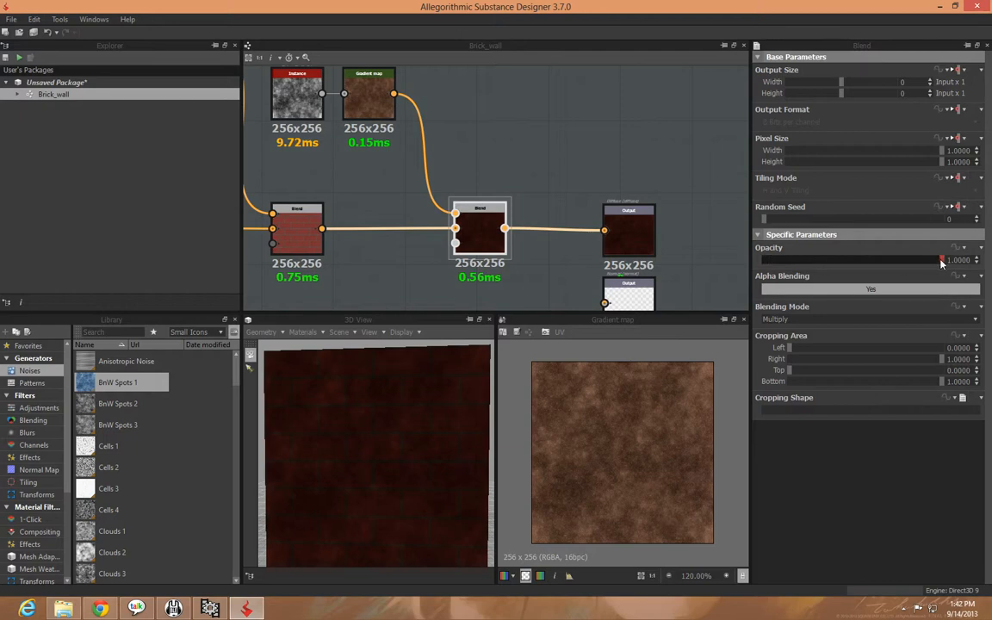
{"action": "left_click_drag", "start_coordinate": [937, 262], "coordinate": [738, 263]}
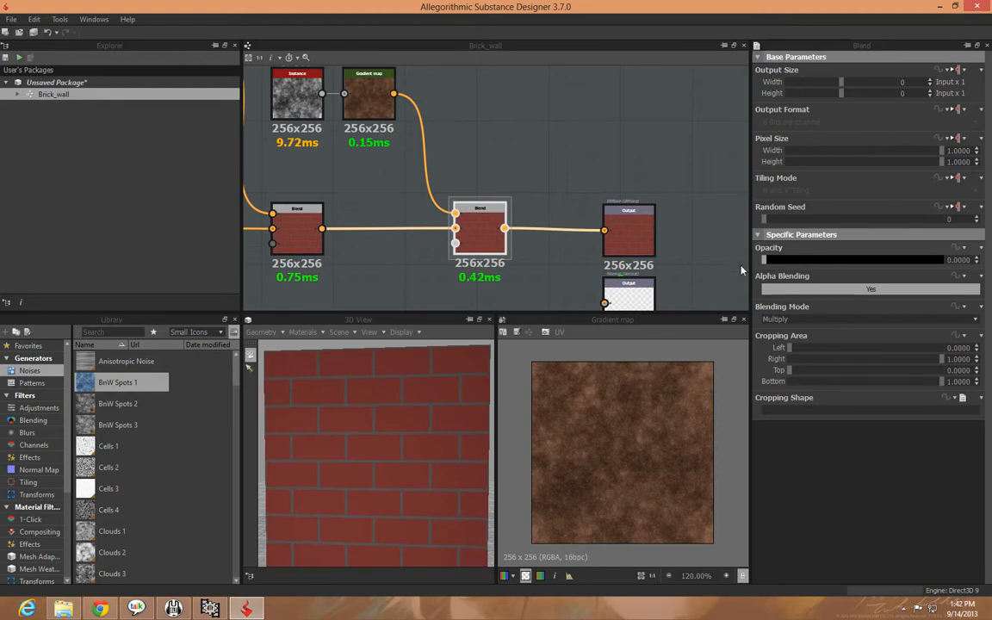
{"action": "left_click_drag", "start_coordinate": [763, 260], "coordinate": [888, 259]}
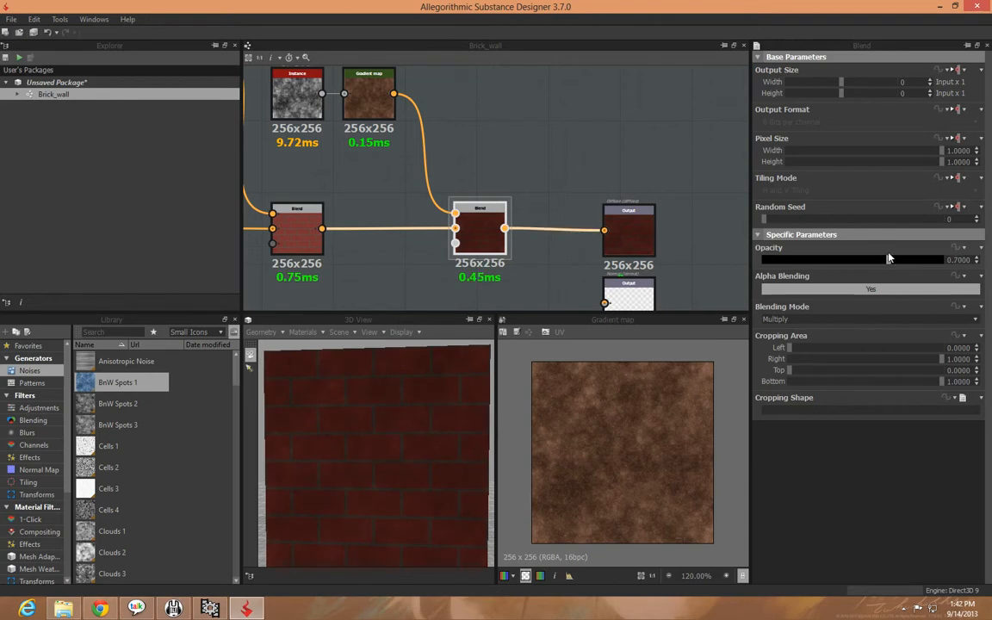
Examine the noise over the bricks and mortar on the cube in the 3D view, and review the whole node graph
{"action": "left_click_drag", "start_coordinate": [487, 403], "coordinate": [403, 431]}
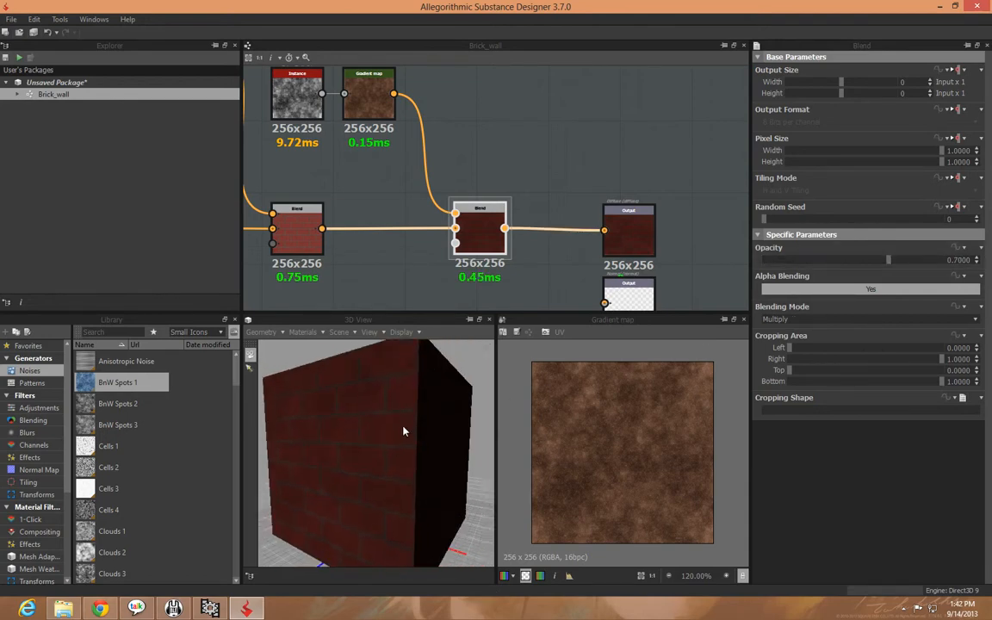
{"action": "scroll", "coordinate": [401, 430], "scroll_direction": "up", "scroll_amount": 5}
{"action": "scroll", "coordinate": [326, 431], "scroll_direction": "down", "scroll_amount": 4}
{"action": "scroll", "coordinate": [328, 432], "scroll_direction": "up", "scroll_amount": 3}
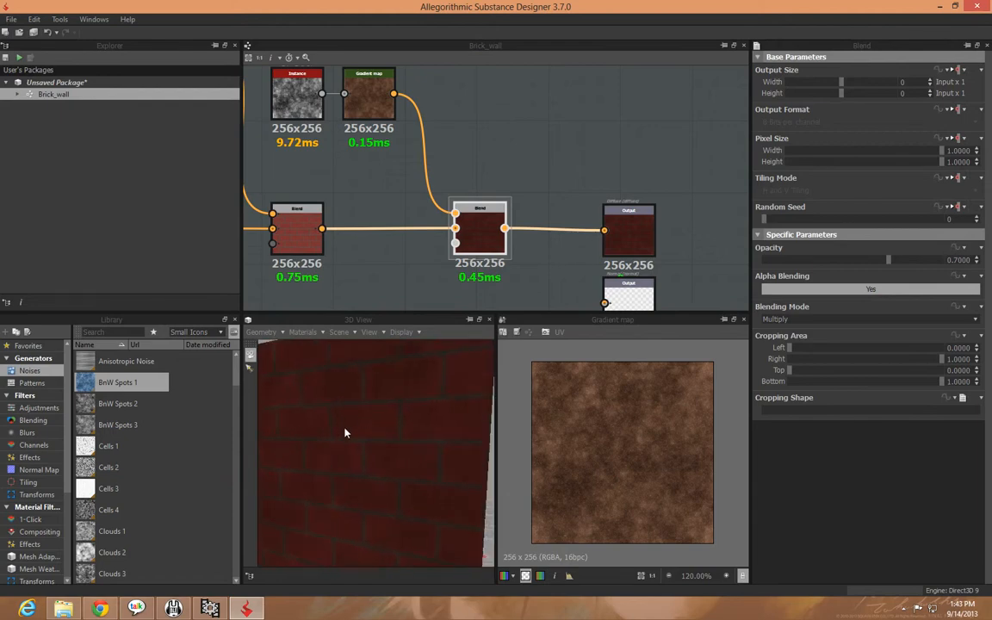
{"action": "scroll", "coordinate": [346, 431], "scroll_direction": "down", "scroll_amount": 2}
{"action": "scroll", "coordinate": [336, 441], "scroll_direction": "up", "scroll_amount": 2}
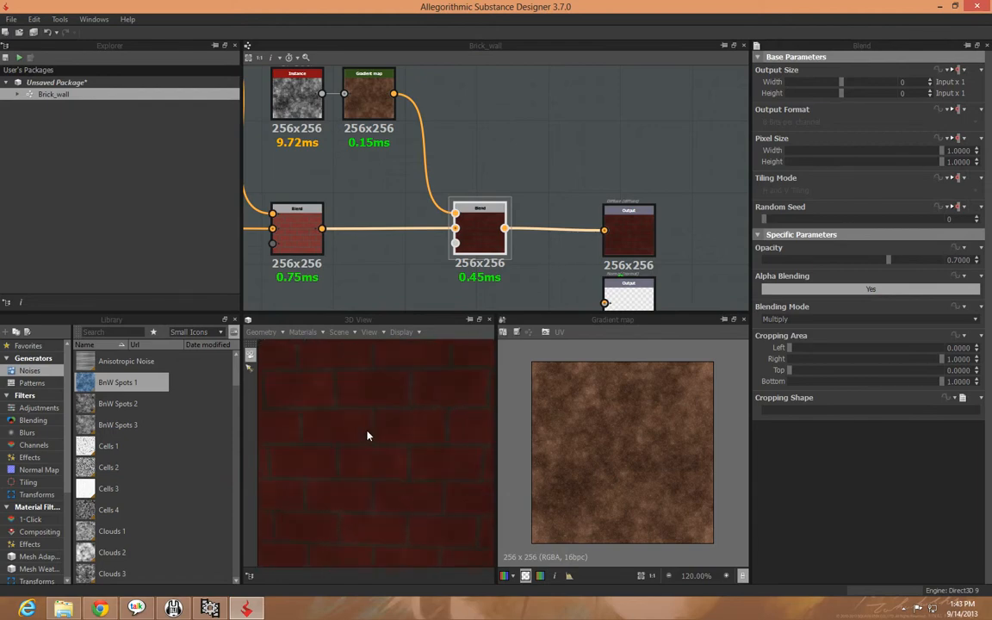
{"action": "middle_click_drag", "start_coordinate": [562, 276], "coordinate": [558, 294]}
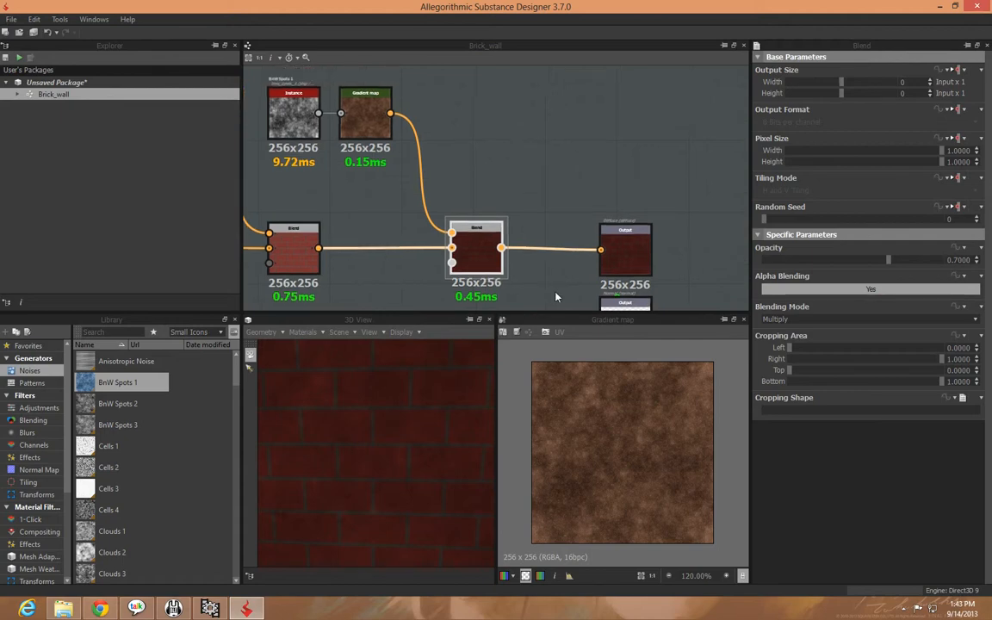
{"action": "middle_click_drag", "start_coordinate": [519, 205], "coordinate": [613, 169]}
{"action": "scroll", "coordinate": [613, 170], "scroll_direction": "down", "scroll_amount": 3}
{"action": "left_click_drag", "start_coordinate": [400, 455], "coordinate": [447, 369]}
{"action": "scroll", "coordinate": [366, 465], "scroll_direction": "down", "scroll_amount": 2}
{"action": "scroll", "coordinate": [366, 465], "scroll_direction": "up", "scroll_amount": 3}
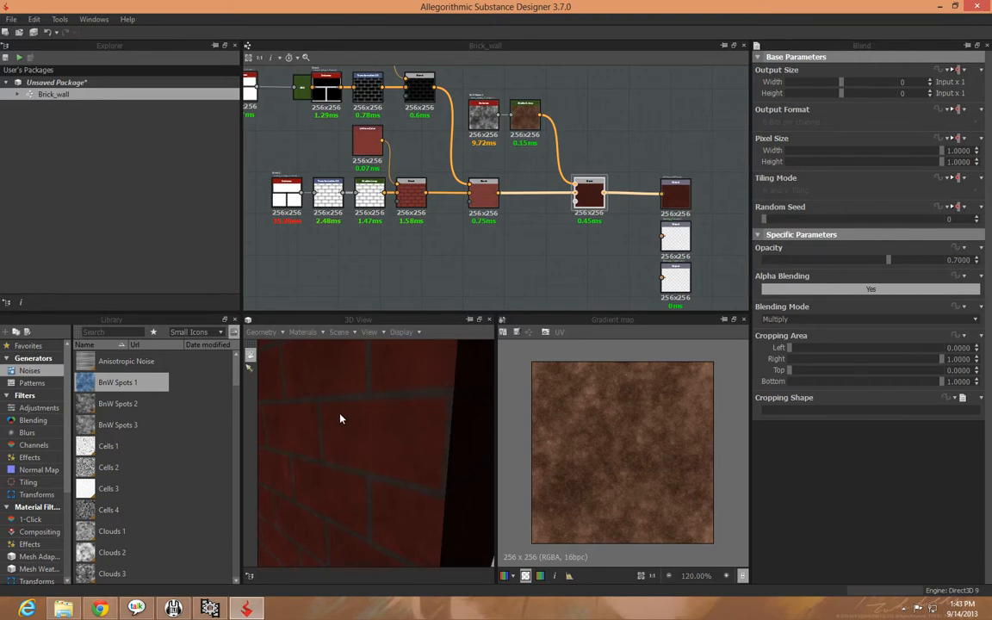
{"action": "scroll", "coordinate": [338, 425], "scroll_direction": "down", "scroll_amount": 5}
{"action": "left_click_drag", "start_coordinate": [324, 441], "coordinate": [337, 433]}
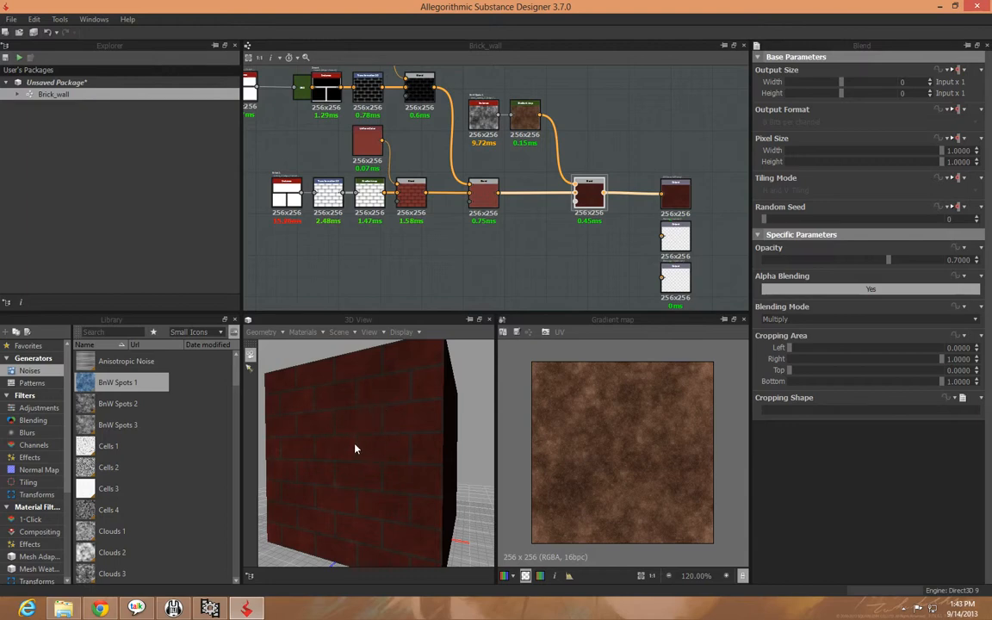
Move the Normal and Specular output nodes down, farther away from the Diffuse output
{"action": "scroll", "coordinate": [357, 447], "scroll_direction": "up", "scroll_amount": 5}
{"action": "mouse_move", "coordinate": [358, 446]}
{"action": "left_mouse_down"}
{"action": "mouse_move", "coordinate": [316, 459]}
{"action": "mouse_move", "coordinate": [352, 450]}
{"action": "left_mouse_up"}
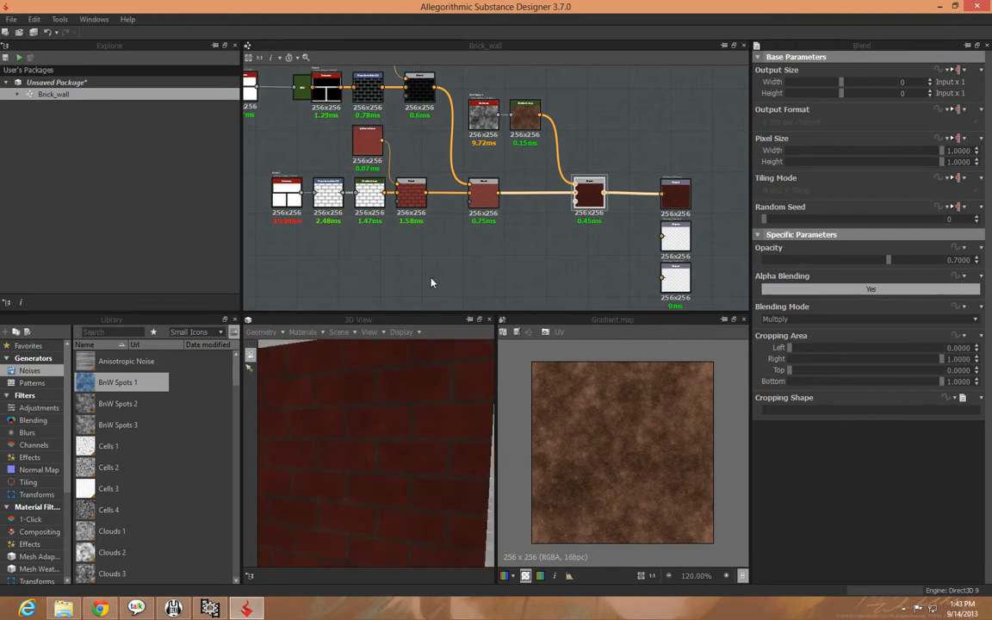
{"action": "middle_click_drag", "start_coordinate": [432, 283], "coordinate": [408, 222]}
{"action": "left_click", "coordinate": [700, 291]}
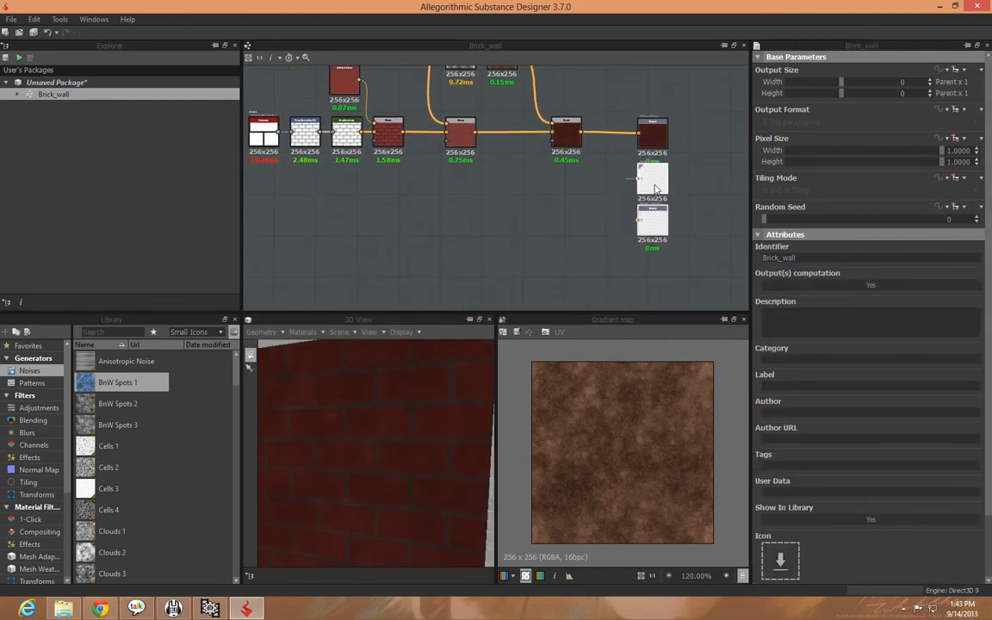
{"action": "middle_click_drag", "start_coordinate": [689, 264], "coordinate": [684, 298]}
{"action": "scroll", "coordinate": [684, 299], "scroll_direction": "up", "scroll_amount": 4}
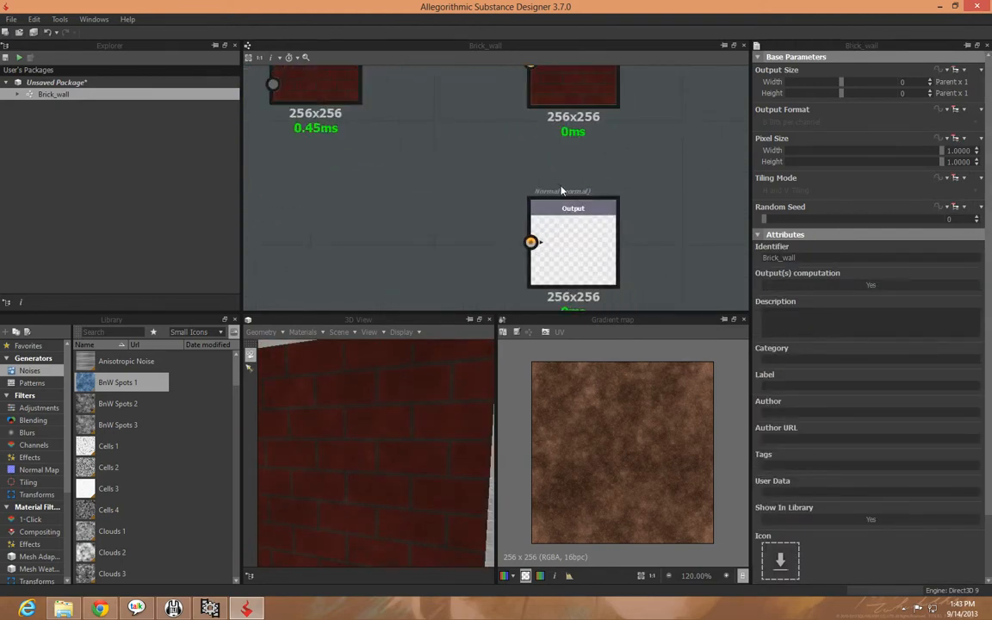
Duplicate the Brick 1 node that feeds the red bricks, place the copy below the original, and preview it
{"action": "middle_click_drag", "start_coordinate": [334, 255], "coordinate": [690, 241]}
{"action": "middle_click_drag", "start_coordinate": [266, 217], "coordinate": [472, 228]}
{"action": "scroll", "coordinate": [472, 228], "scroll_direction": "down", "scroll_amount": 2}
{"action": "middle_click_drag", "start_coordinate": [368, 241], "coordinate": [592, 234]}
{"action": "middle_click_drag", "start_coordinate": [506, 234], "coordinate": [509, 237]}
{"action": "left_click", "coordinate": [415, 144]}
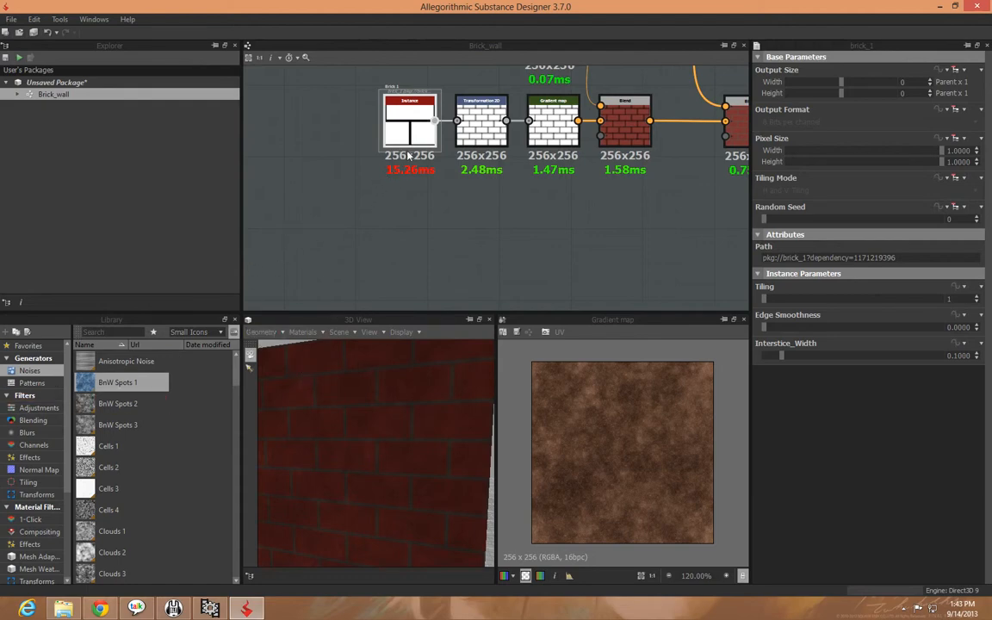
{"action": "key", "text": "ctrl+v"}
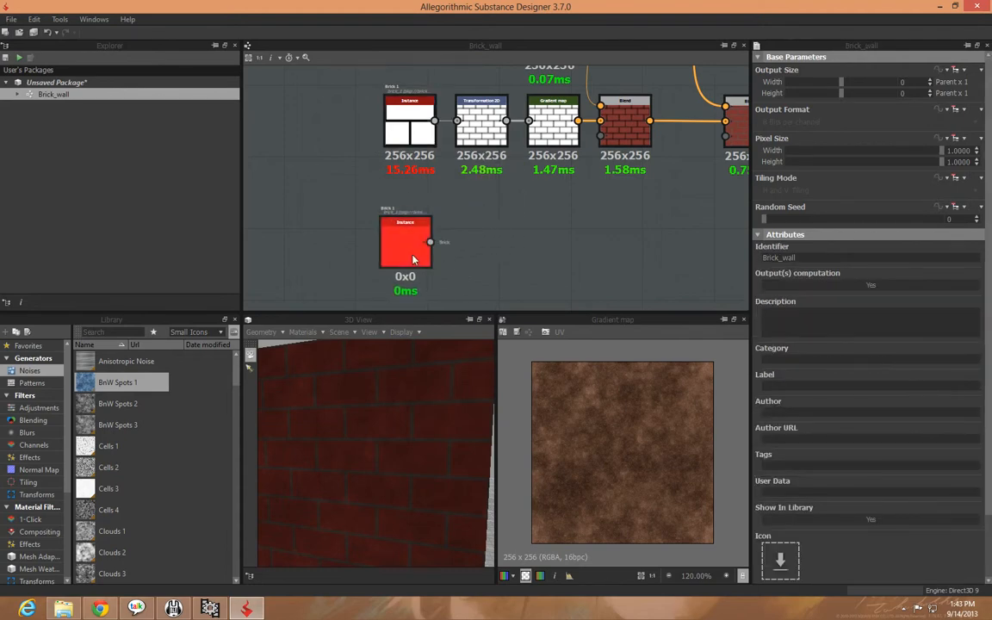
{"action": "double_click", "coordinate": [413, 258]}
Add a Normal node beside the duplicated Brick 1 node and link the brick pattern into it
{"action": "middle_click_drag", "start_coordinate": [507, 298], "coordinate": [463, 262]}
{"action": "right_click", "coordinate": [453, 232]}
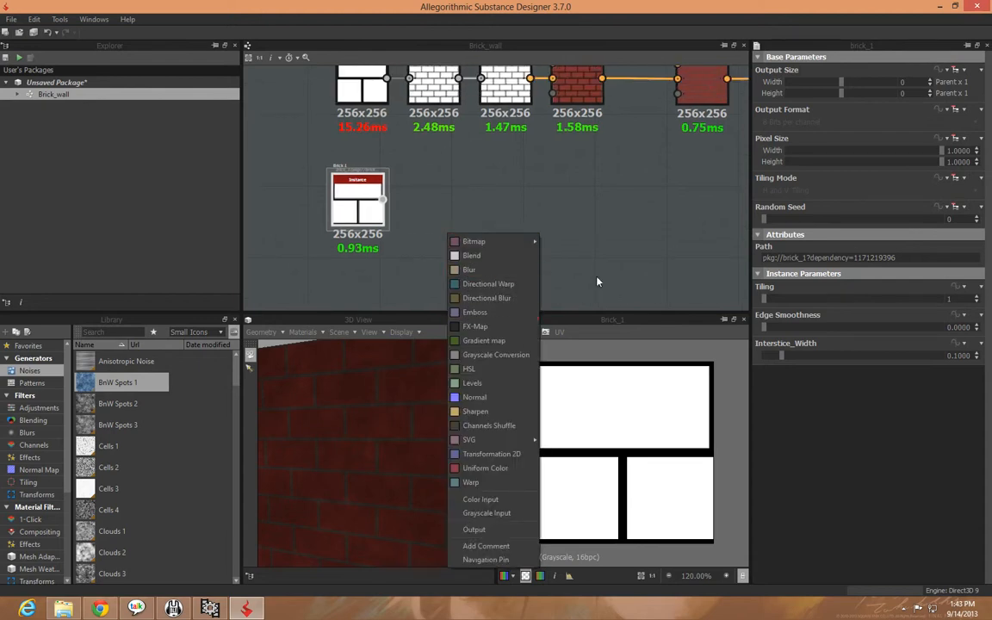
{"action": "left_click", "coordinate": [474, 397]}
{"action": "left_click", "coordinate": [450, 215]}
{"action": "left_click_drag", "start_coordinate": [457, 212], "coordinate": [558, 222]}
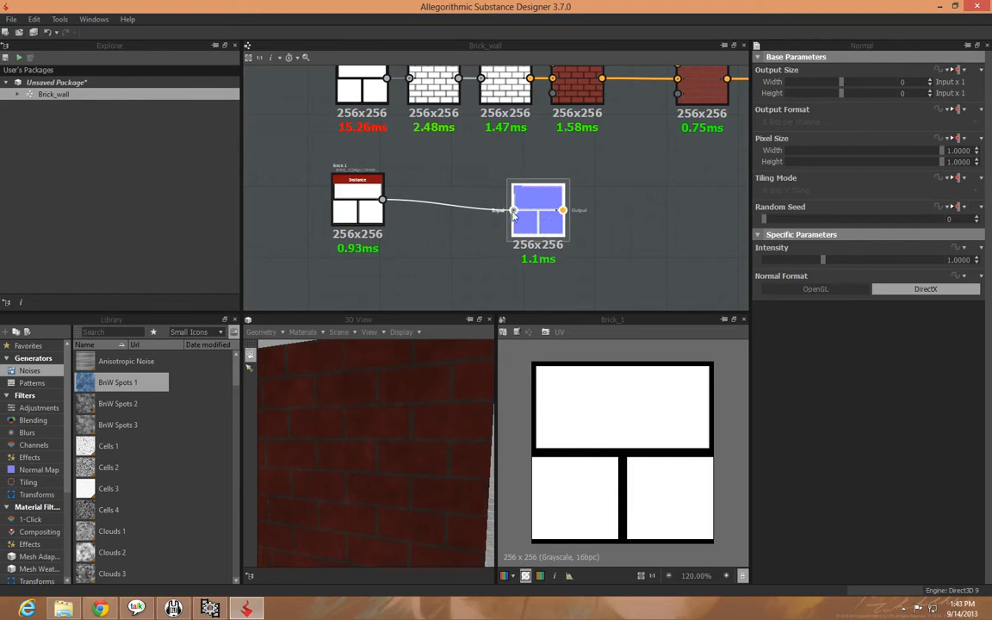
Remove the link between the Brick 1 copy and the Normal node, and spread the two nodes apart
{"action": "left_click", "coordinate": [469, 210]}
{"action": "key", "text": "Delete"}
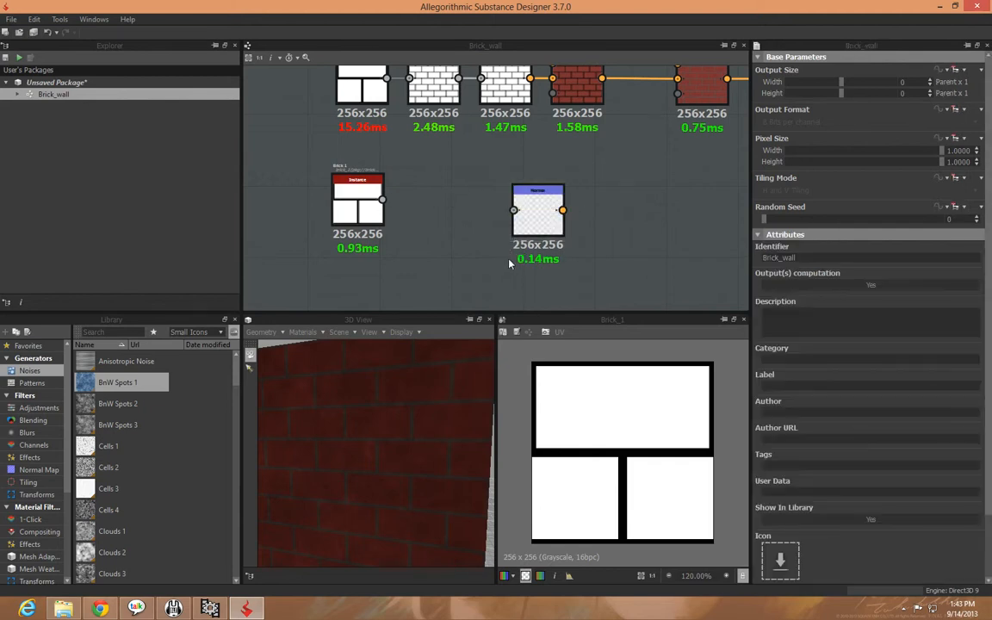
{"action": "left_click", "coordinate": [374, 209]}
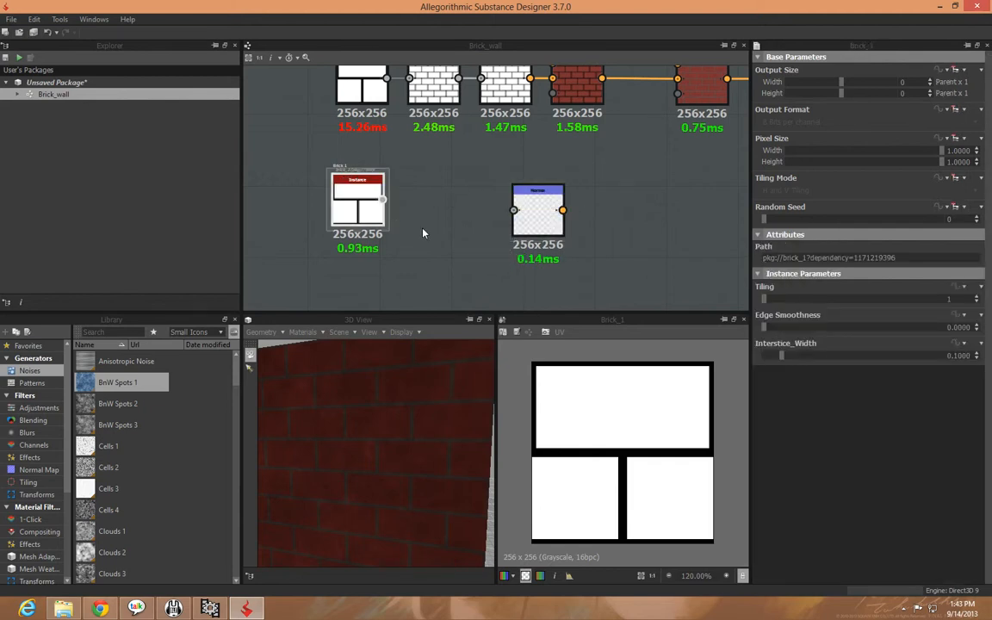
{"action": "left_click_drag", "start_coordinate": [538, 211], "coordinate": [646, 234], "text": "ctrl"}
{"action": "left_click", "coordinate": [403, 245]}
Append a Blur node to the duplicated Brick 1 node and set its intensity to about 4.89
{"action": "left_click", "coordinate": [374, 210]}
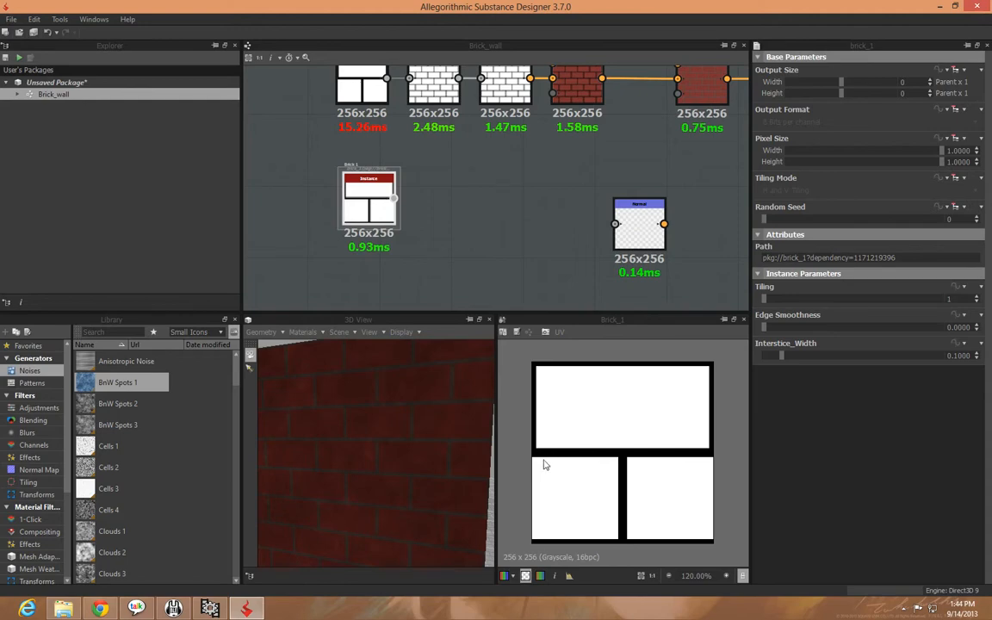
{"action": "right_click", "coordinate": [374, 213]}
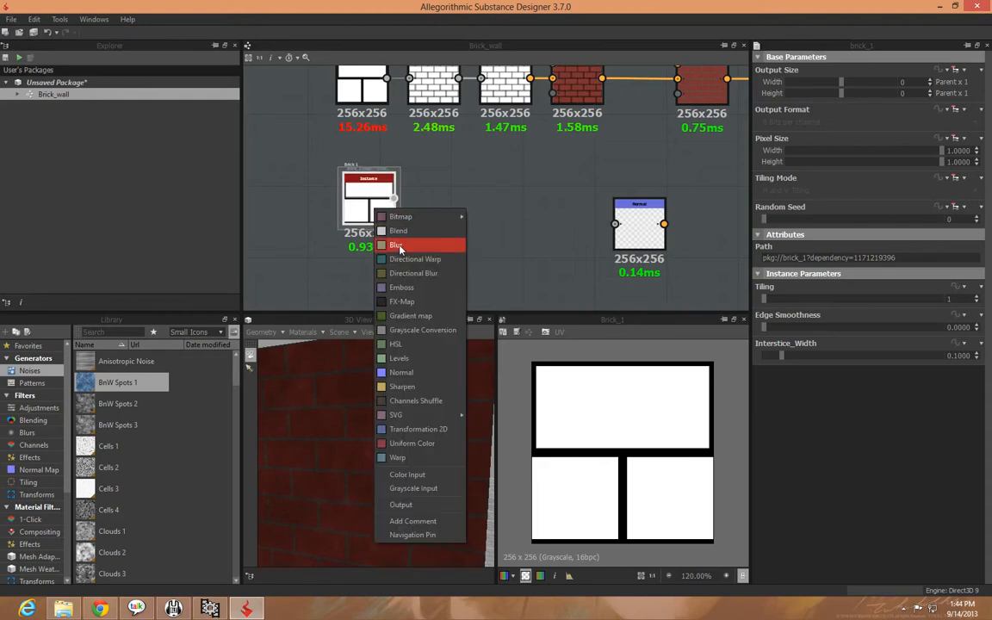
{"action": "left_click", "coordinate": [398, 246]}
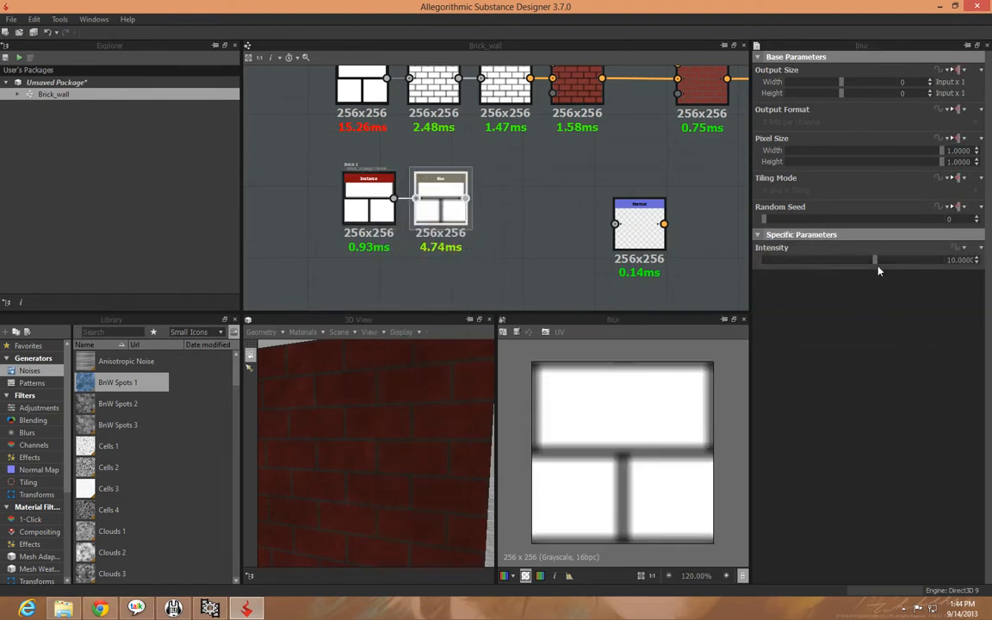
{"action": "left_click_drag", "start_coordinate": [876, 263], "coordinate": [820, 270]}
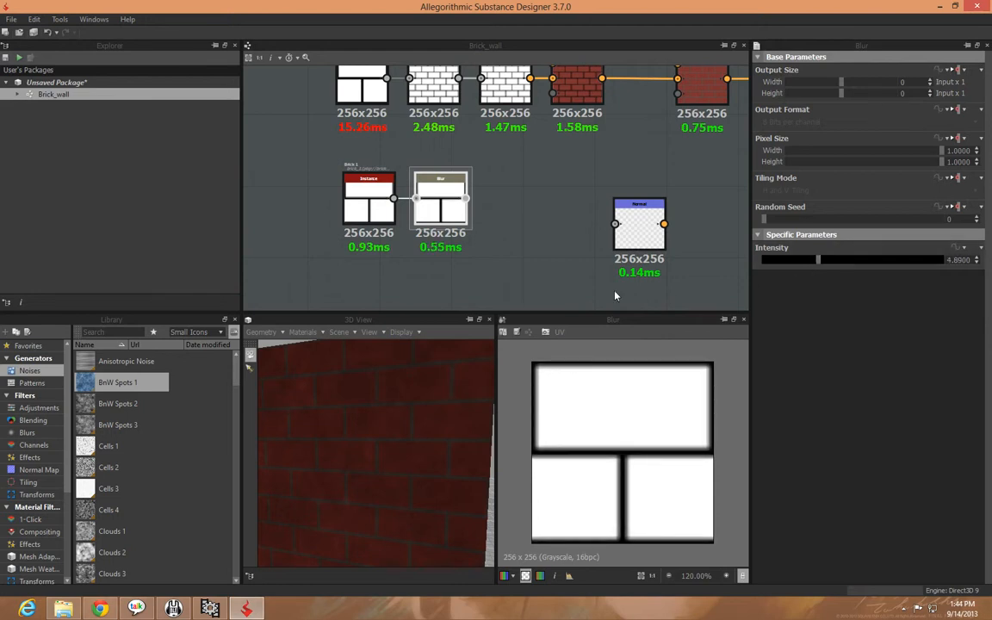
Place the Normal node next to the Blur node, feed it the blurred bricks, and preview the normal map
{"action": "left_click", "coordinate": [516, 261]}
{"action": "left_click", "coordinate": [642, 242]}
{"action": "left_click_drag", "start_coordinate": [642, 242], "coordinate": [527, 213]}
{"action": "left_click_drag", "start_coordinate": [466, 198], "coordinate": [496, 197]}
{"action": "double_click", "coordinate": [544, 222]}
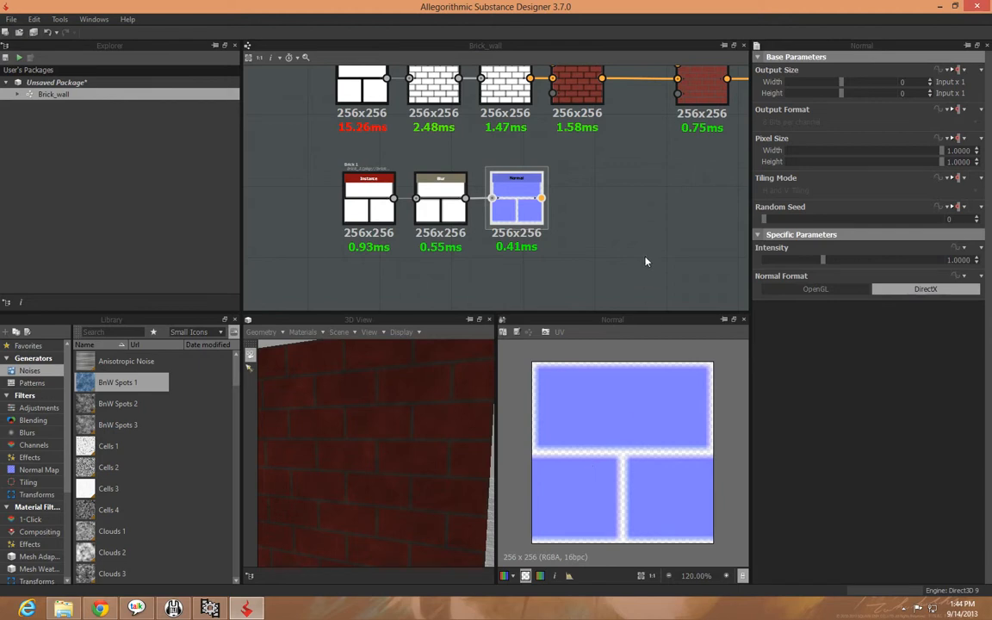
Append a Transformation 2D node to the brick Normal node and halve its scale twice to tile the bricks
{"action": "middle_click_drag", "start_coordinate": [646, 261], "coordinate": [582, 232]}
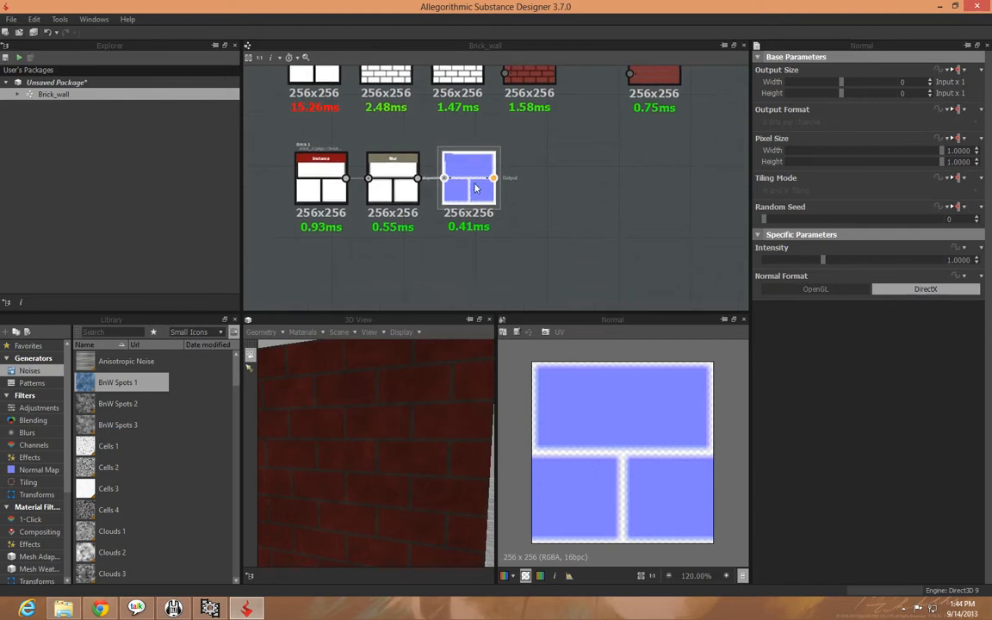
{"action": "key", "text": "space"}
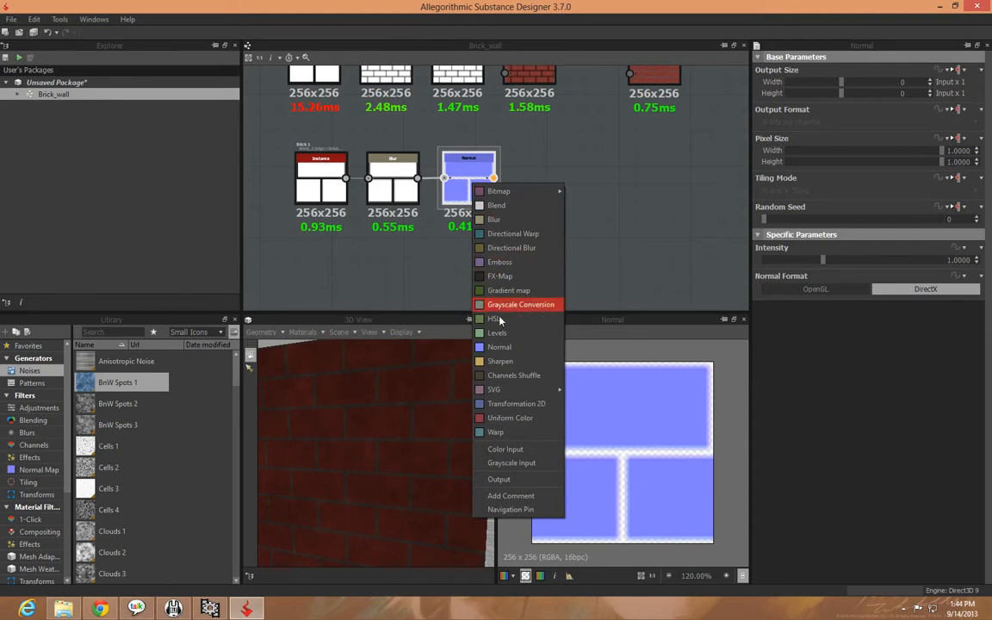
{"action": "left_click", "coordinate": [509, 403]}
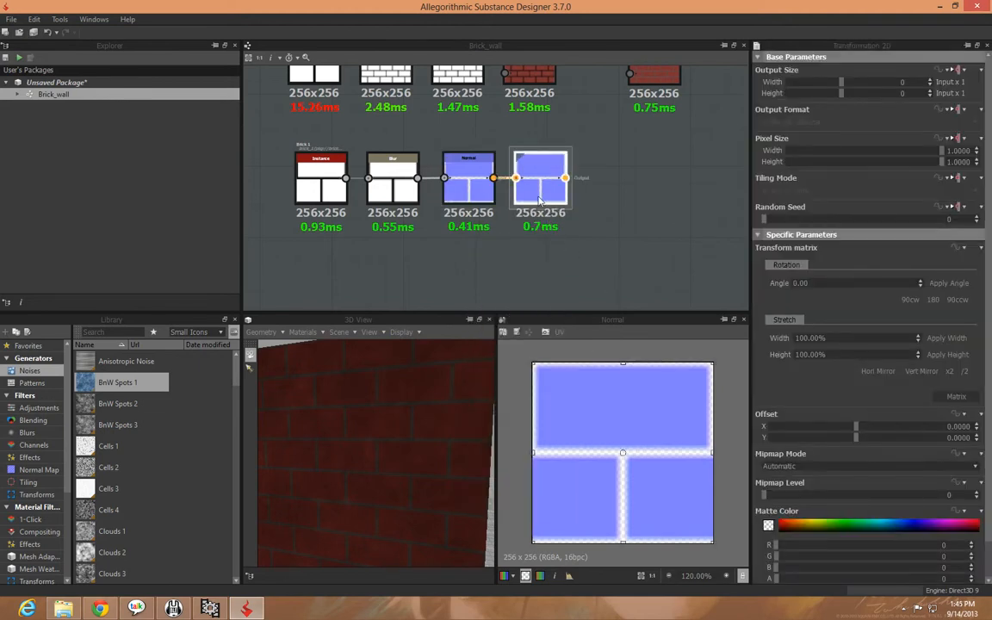
{"action": "left_click", "coordinate": [964, 372]}
{"action": "left_click", "coordinate": [965, 372]}
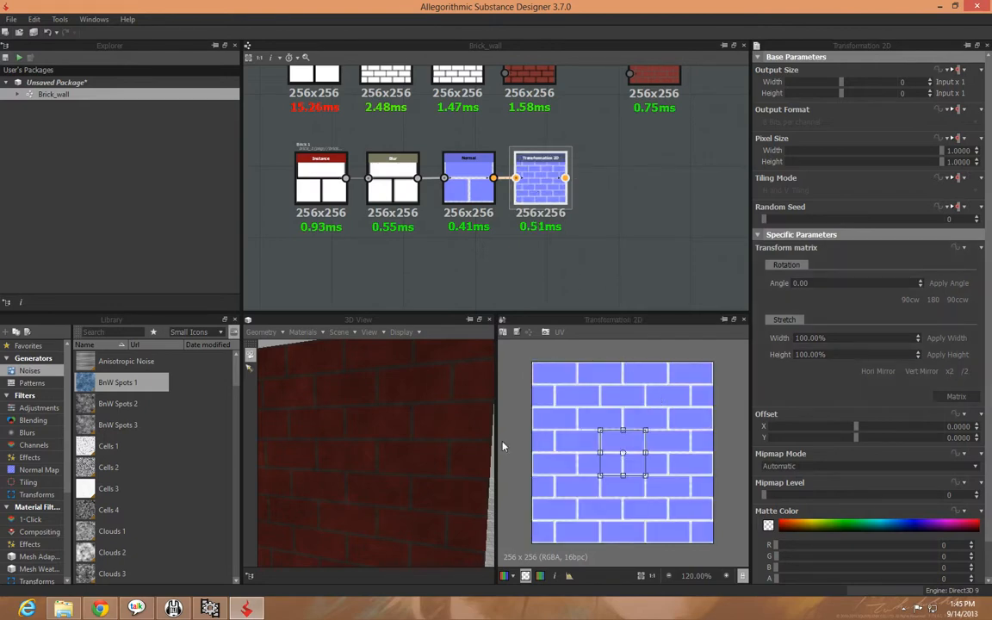
Connect the brick normals' Transformation 2D node to the Normal output and inspect the brick relief in the 3D view
{"action": "middle_click_drag", "start_coordinate": [609, 267], "coordinate": [401, 290]}
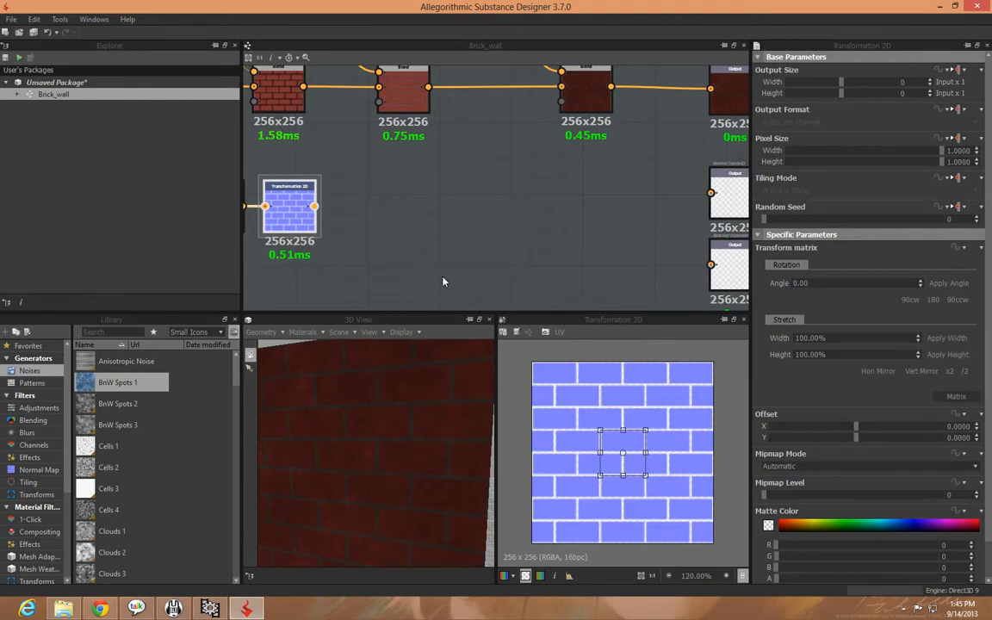
{"action": "left_click_drag", "start_coordinate": [315, 207], "coordinate": [712, 193]}
{"action": "left_click_drag", "start_coordinate": [448, 488], "coordinate": [368, 463]}
{"action": "scroll", "coordinate": [398, 491], "scroll_direction": "up", "scroll_amount": 5}
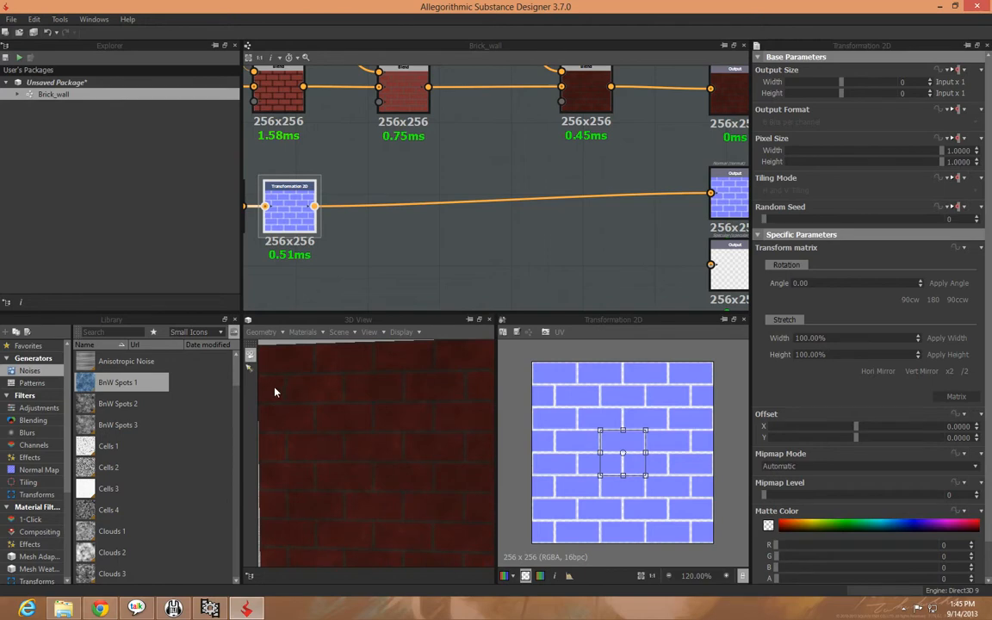
{"action": "left_click", "coordinate": [250, 370]}
{"action": "left_click_drag", "start_coordinate": [314, 419], "coordinate": [340, 411]}
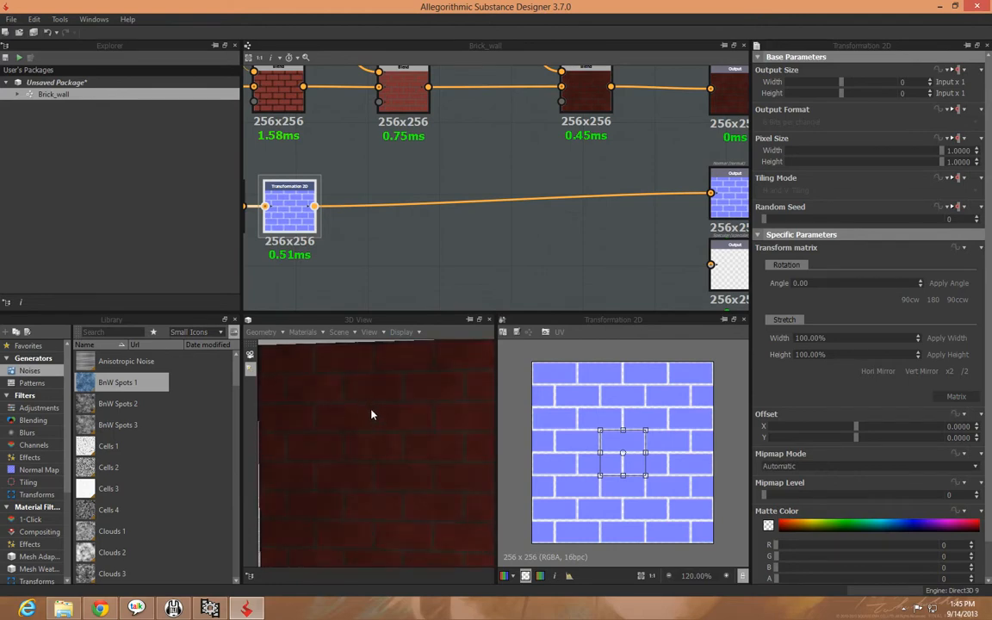
{"action": "left_click_drag", "start_coordinate": [375, 461], "coordinate": [358, 448]}
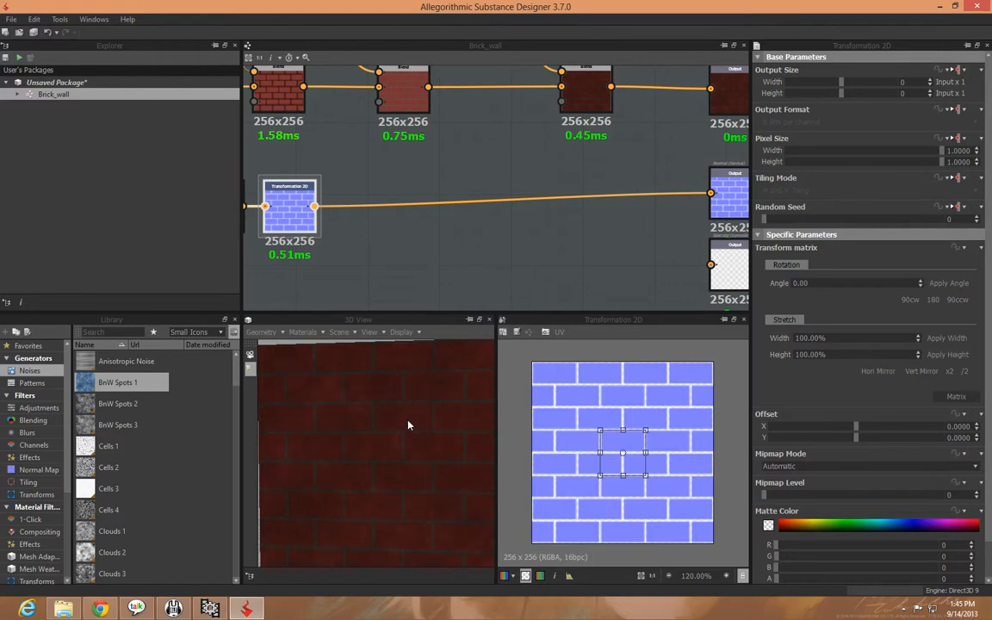
{"action": "left_click_drag", "start_coordinate": [415, 428], "coordinate": [388, 425]}
Move the brown Gradient map farther from the BnW Spots 1 node and add a second Normal node
{"action": "left_click", "coordinate": [489, 251]}
{"action": "middle_click_drag", "start_coordinate": [530, 232], "coordinate": [455, 395]}
{"action": "left_click_drag", "start_coordinate": [409, 134], "coordinate": [438, 134]}
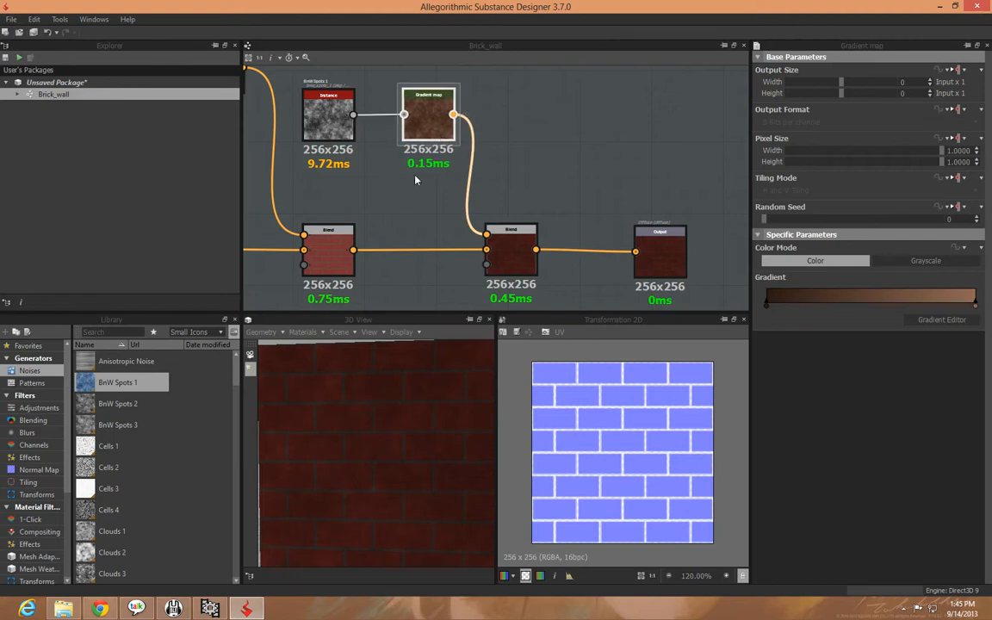
{"action": "left_click", "coordinate": [415, 179]}
{"action": "right_click", "coordinate": [379, 206]}
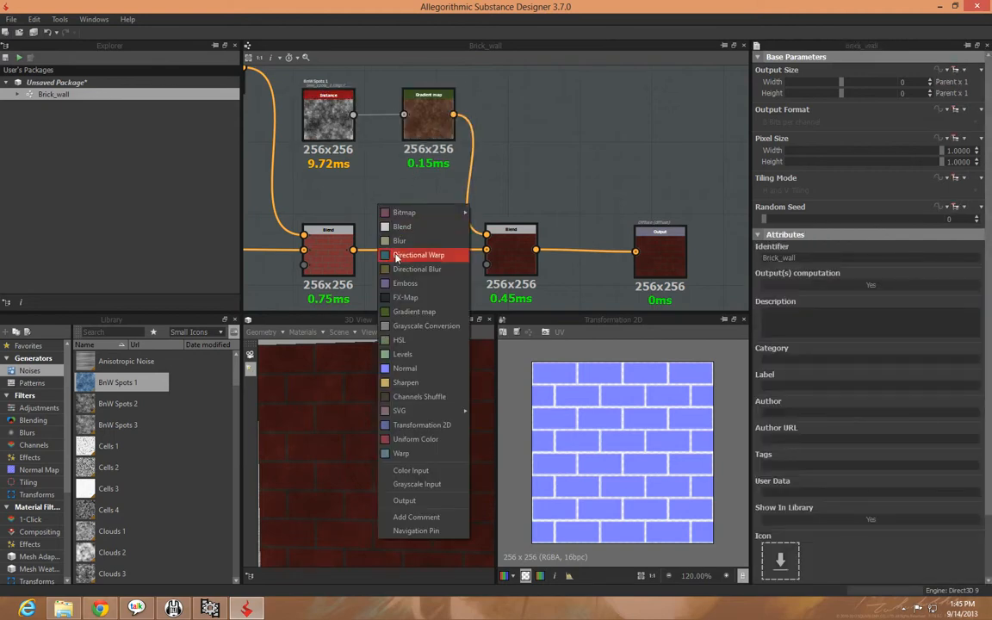
{"action": "left_click", "coordinate": [403, 368]}
Place the new Normal node below the Blend nodes, feed it the BnW Spots 1 noise, and preview it
{"action": "left_click_drag", "start_coordinate": [374, 227], "coordinate": [585, 183]}
{"action": "middle_click_drag", "start_coordinate": [658, 154], "coordinate": [601, 242]}
{"action": "middle_click_drag", "start_coordinate": [530, 181], "coordinate": [498, 205]}
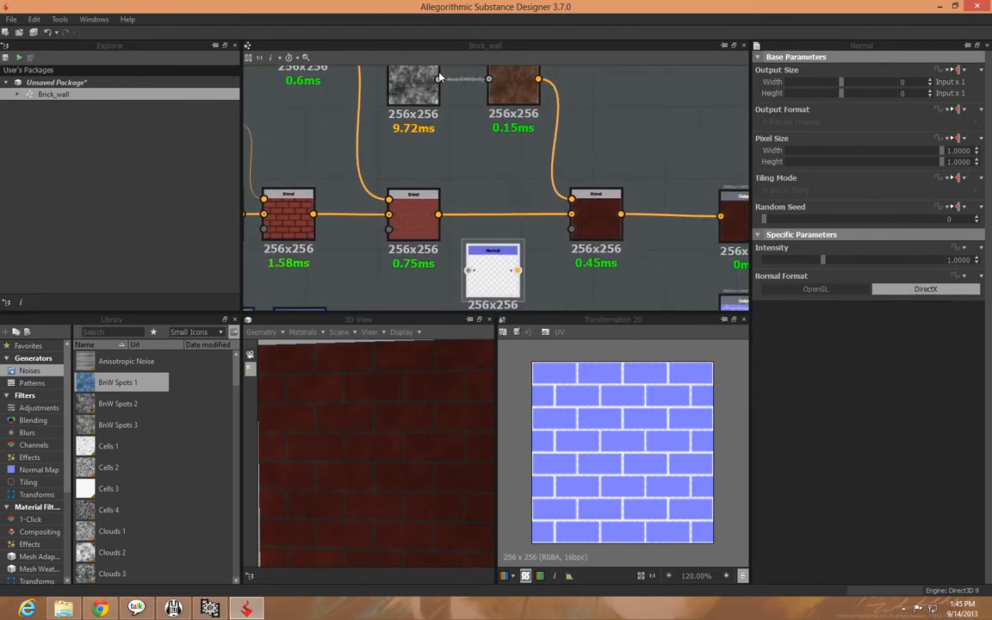
{"action": "left_click_drag", "start_coordinate": [454, 236], "coordinate": [470, 270]}
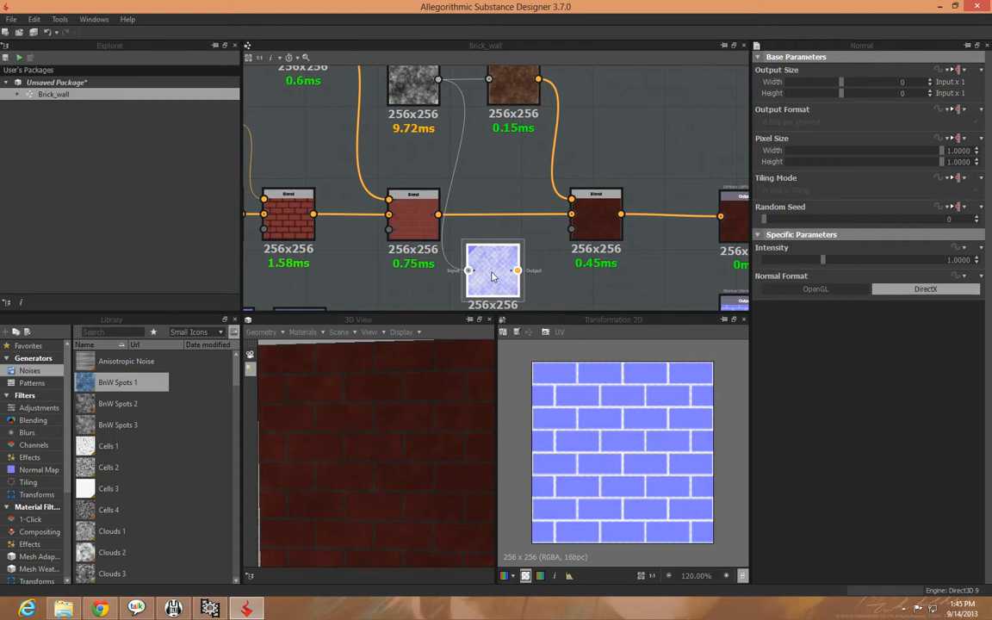
{"action": "double_click", "coordinate": [506, 294]}
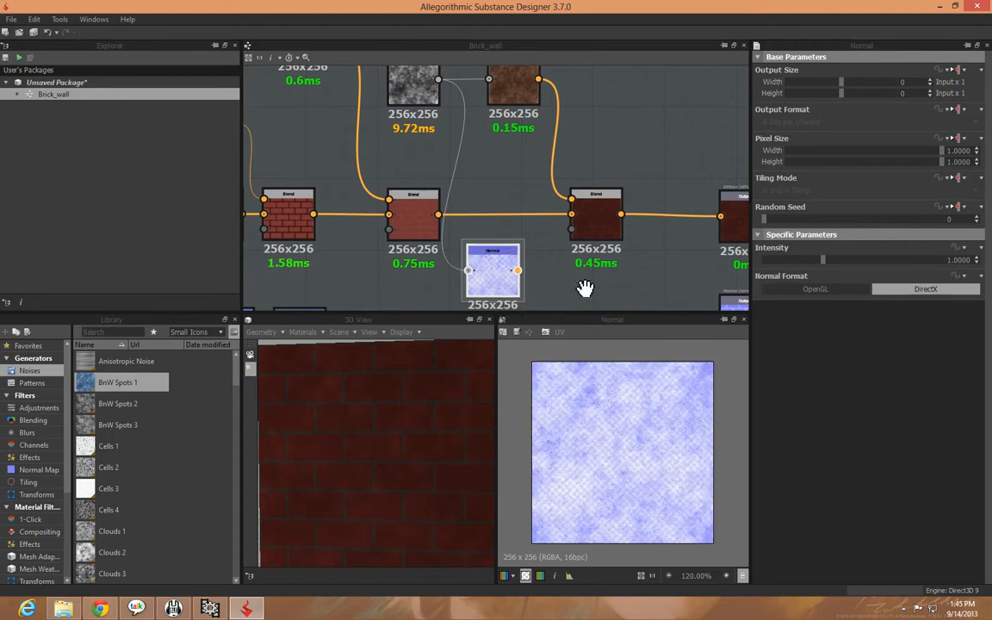
Raise the intensity of the noise Normal node
{"action": "middle_click_drag", "start_coordinate": [584, 287], "coordinate": [535, 182]}
{"action": "left_click_drag", "start_coordinate": [439, 187], "coordinate": [447, 191]}
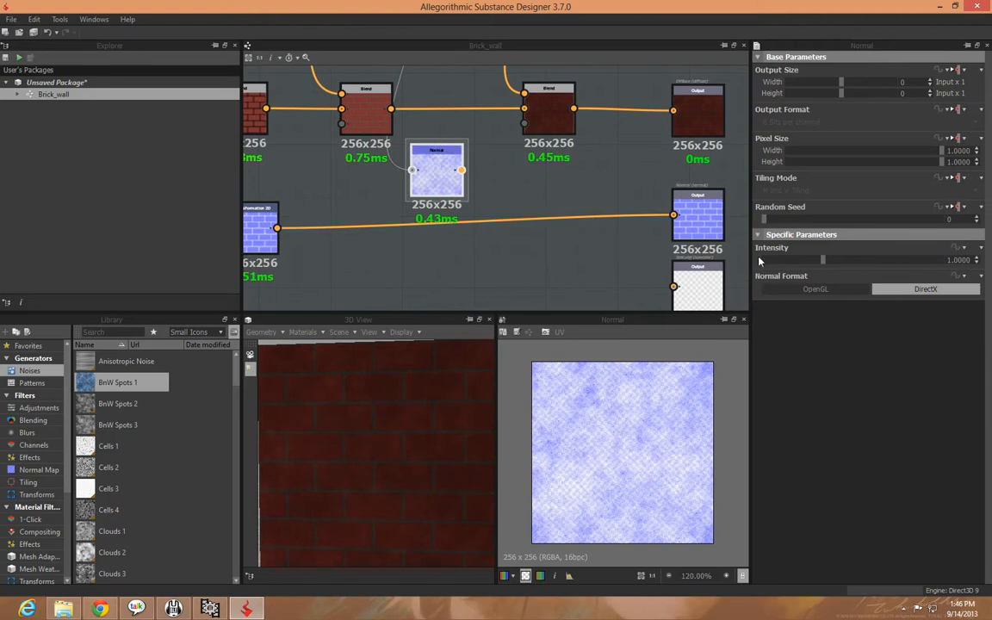
{"action": "left_click_drag", "start_coordinate": [824, 260], "coordinate": [883, 266]}
{"action": "middle_click_drag", "start_coordinate": [458, 247], "coordinate": [433, 231]}
{"action": "scroll", "coordinate": [427, 239], "scroll_direction": "down", "scroll_amount": 1}
Try the noise Normal node on the Normal output in place of the brick normals, and remove that link
{"action": "left_click", "coordinate": [399, 195]}
{"action": "left_click_drag", "start_coordinate": [414, 148], "coordinate": [591, 186]}
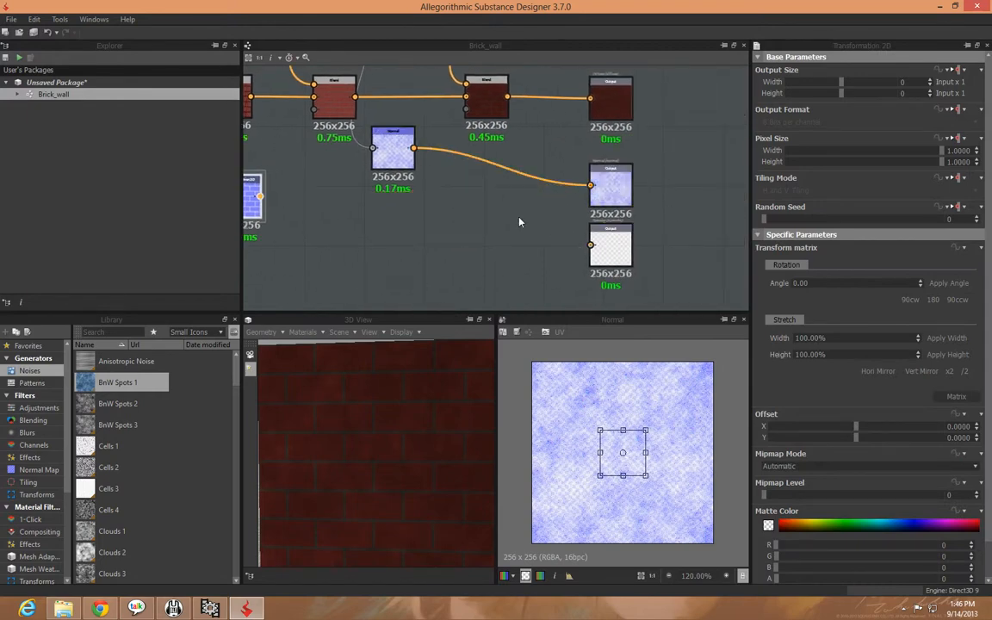
{"action": "left_click", "coordinate": [446, 145]}
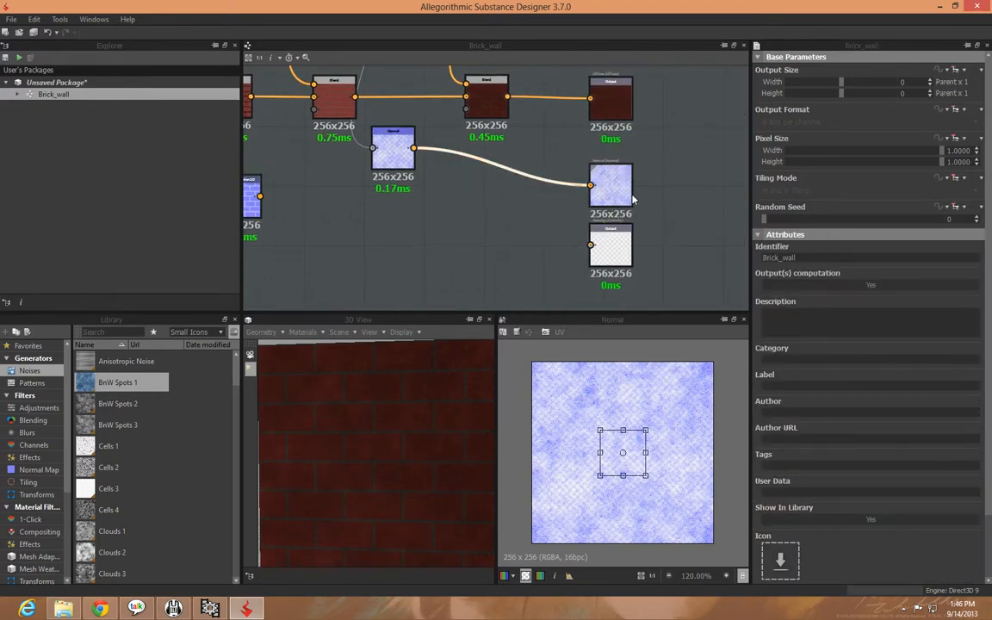
{"action": "key", "text": "Delete"}
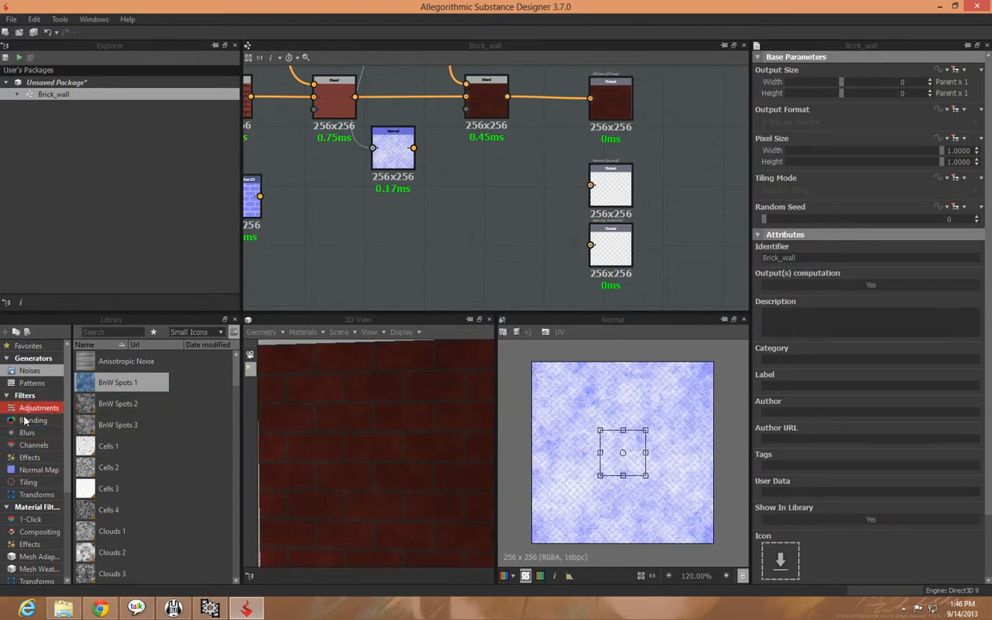
Add a Normal Combine node from the library's normal map filters between the two normal branches and the outputs
{"action": "left_click", "coordinate": [35, 470]}
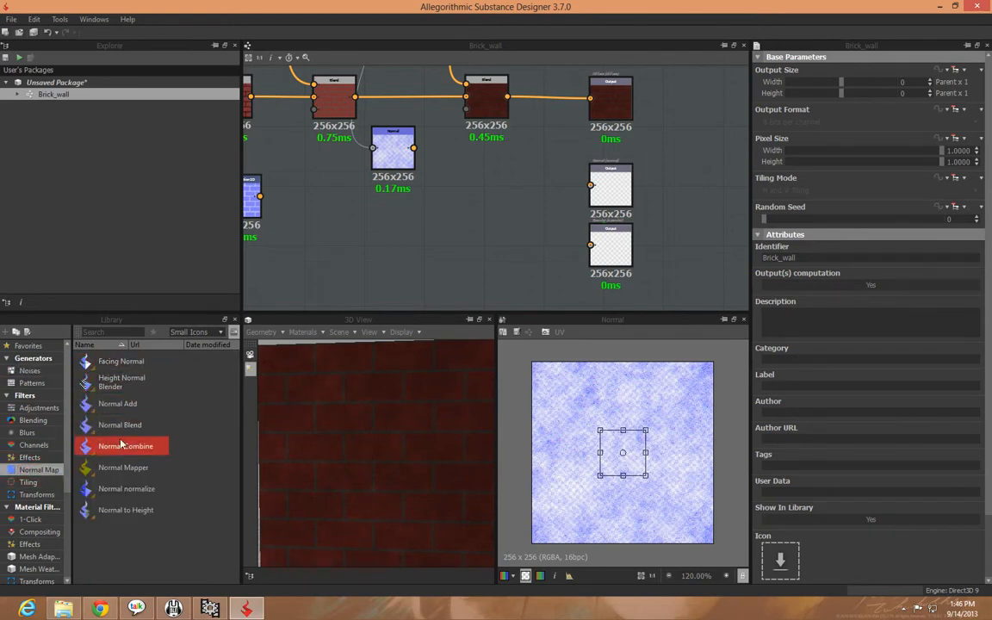
{"action": "left_click_drag", "start_coordinate": [108, 449], "coordinate": [477, 206]}
{"action": "middle_click_drag", "start_coordinate": [346, 254], "coordinate": [384, 250]}
Feed the noise Normal and the brick Transformation 2D into the two Normal Combine inputs, and preview the combined map
{"action": "left_click_drag", "start_coordinate": [443, 148], "coordinate": [485, 189]}
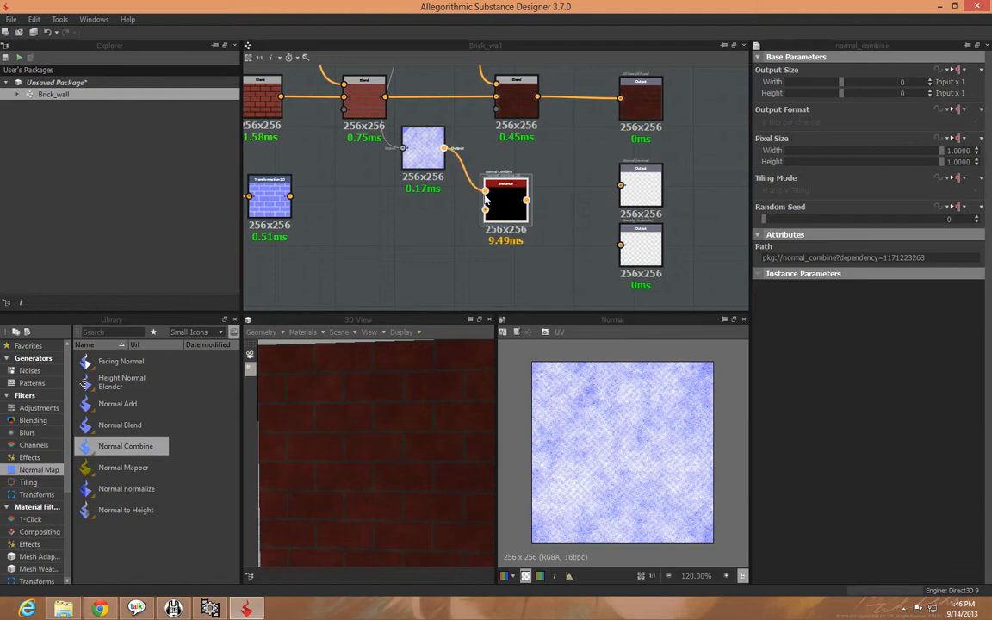
{"action": "left_click_drag", "start_coordinate": [290, 197], "coordinate": [486, 210]}
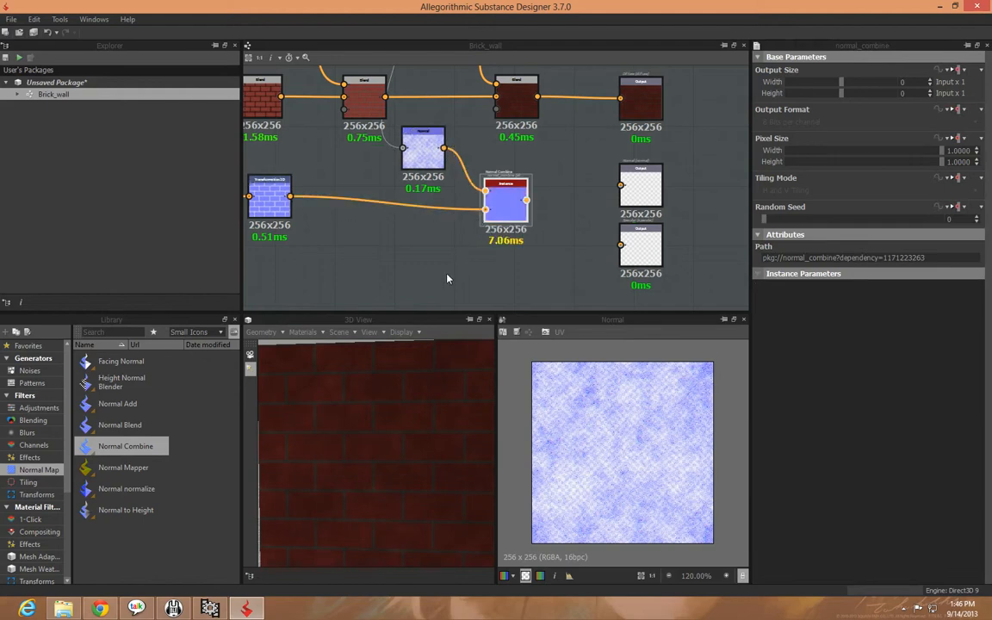
{"action": "double_click", "coordinate": [502, 209]}
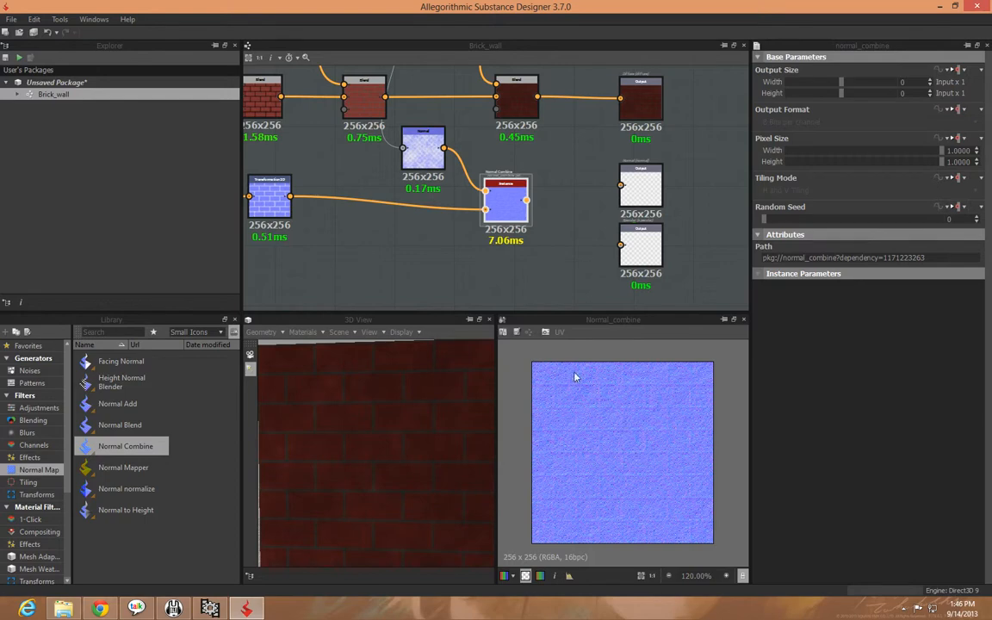
{"action": "left_click_drag", "start_coordinate": [498, 217], "coordinate": [497, 207]}
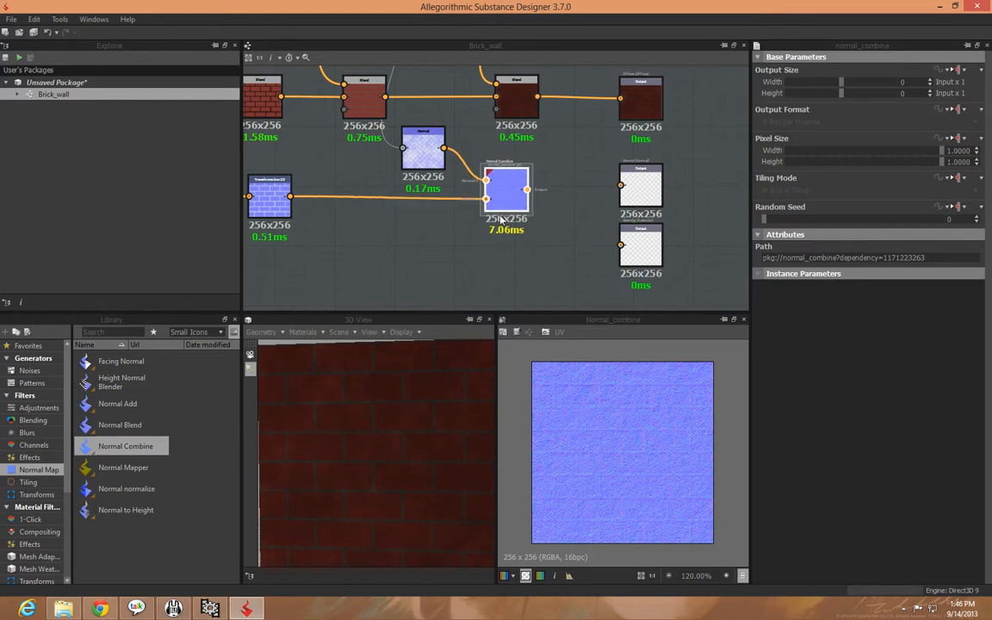
Set the intensity of the brick branch's Normal node, between the Blur and Transformation 2D, to 3
{"action": "left_click", "coordinate": [436, 167]}
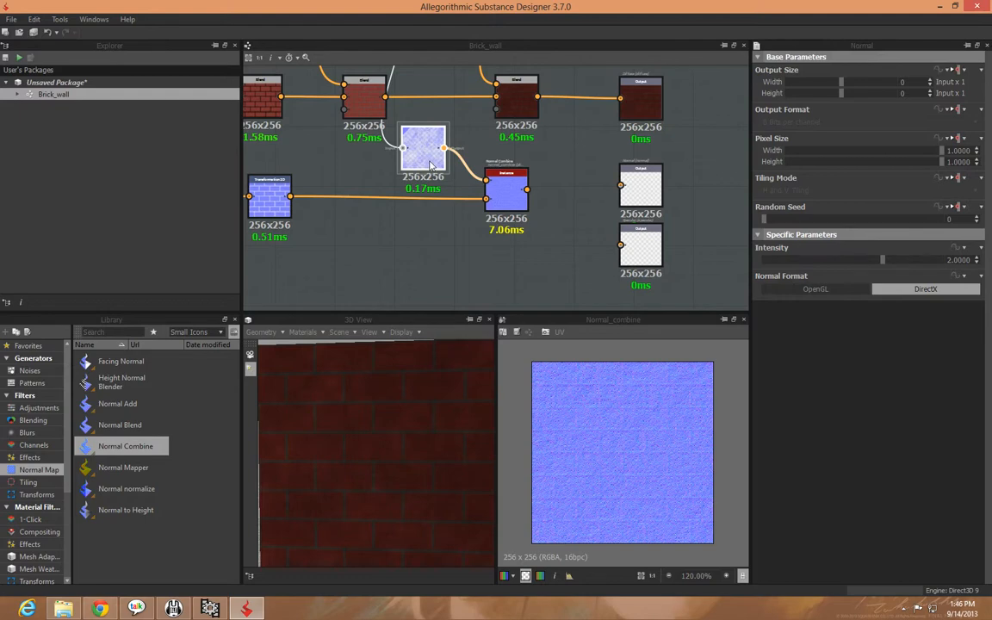
{"action": "left_click", "coordinate": [259, 191]}
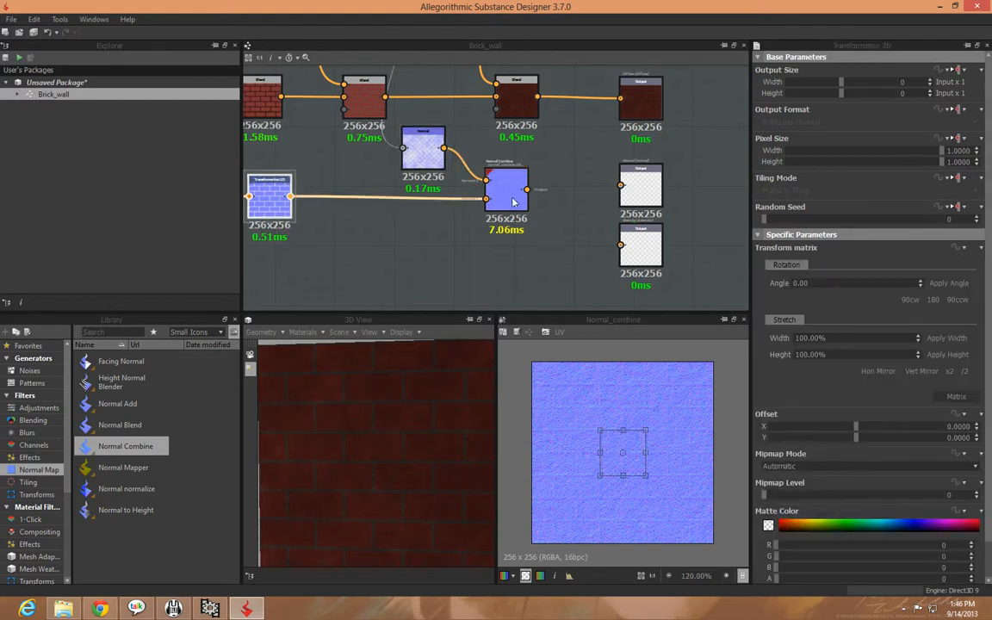
{"action": "middle_click_drag", "start_coordinate": [345, 193], "coordinate": [415, 217]}
{"action": "left_click", "coordinate": [416, 215]}
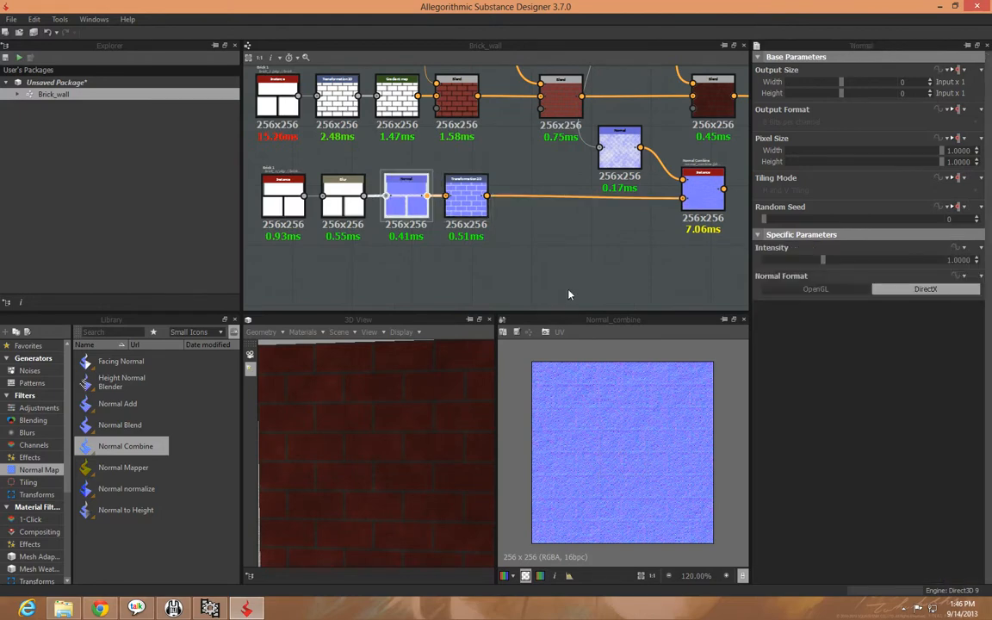
{"action": "left_click_drag", "start_coordinate": [825, 261], "coordinate": [917, 263]}
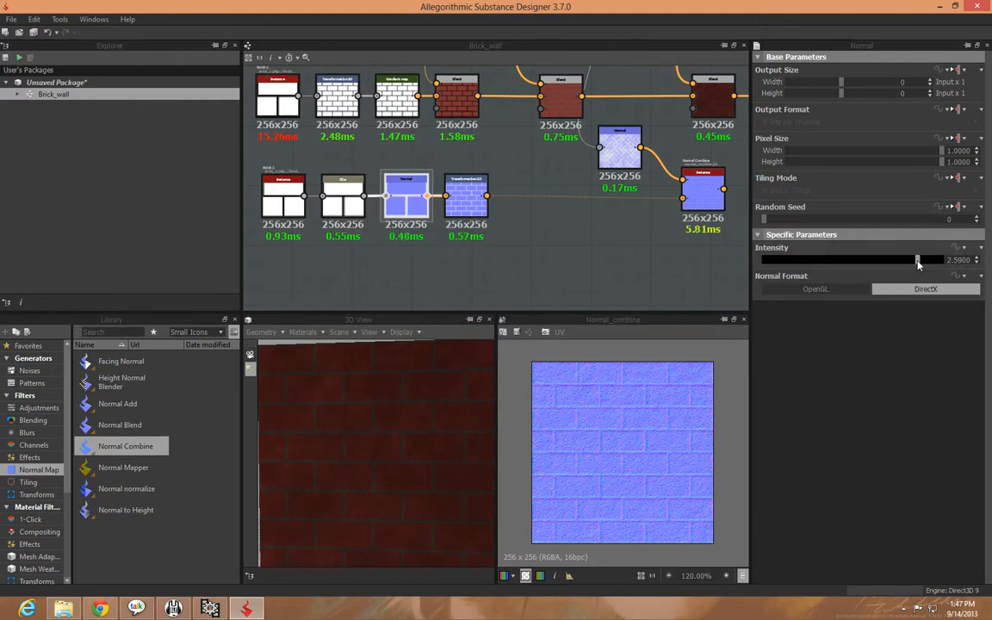
{"action": "mouse_move", "coordinate": [917, 262]}
{"action": "left_mouse_down"}
{"action": "mouse_move", "coordinate": [707, 264]}
{"action": "mouse_move", "coordinate": [937, 263]}
{"action": "left_mouse_up"}
{"action": "left_click_drag", "start_coordinate": [937, 262], "coordinate": [947, 261]}
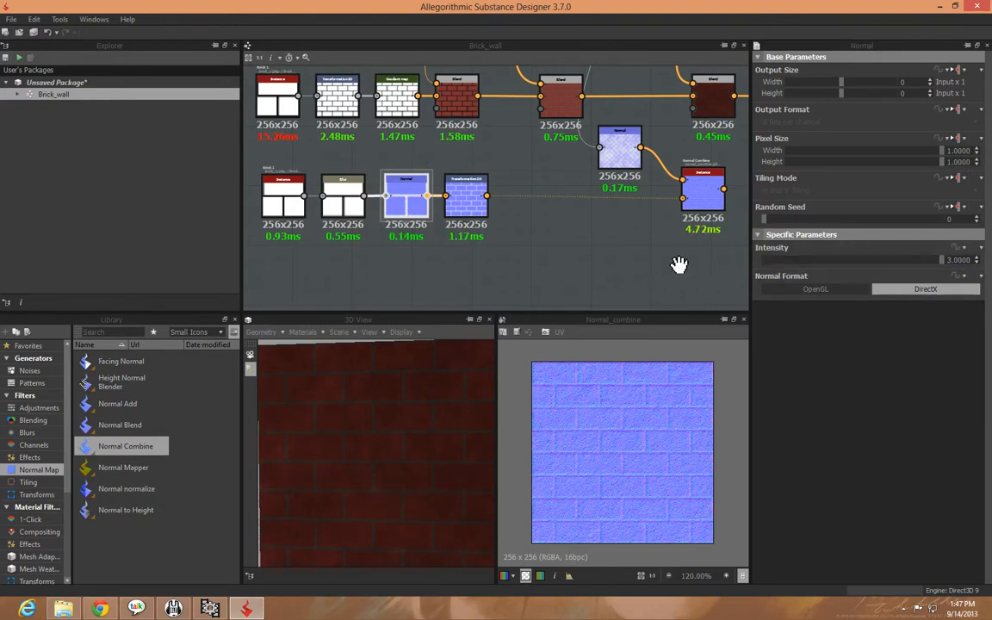
Connect the Normal Combine node to the Normal output and inspect the wall under a moved light in the 3D view
{"action": "middle_click_drag", "start_coordinate": [679, 268], "coordinate": [409, 271]}
{"action": "left_click_drag", "start_coordinate": [457, 193], "coordinate": [548, 197]}
{"action": "mouse_move", "coordinate": [378, 437]}
{"action": "left_mouse_down", "text": "ctrl+shift"}
{"action": "mouse_move", "coordinate": [357, 469]}
{"action": "mouse_move", "coordinate": [359, 420]}
{"action": "mouse_move", "coordinate": [406, 461]}
{"action": "mouse_move", "coordinate": [343, 461]}
{"action": "mouse_move", "coordinate": [376, 468]}
{"action": "mouse_move", "coordinate": [405, 438]}
{"action": "mouse_move", "coordinate": [376, 472]}
{"action": "mouse_move", "coordinate": [399, 477]}
{"action": "mouse_move", "coordinate": [383, 454]}
{"action": "left_mouse_up", "text": "ctrl+shift"}
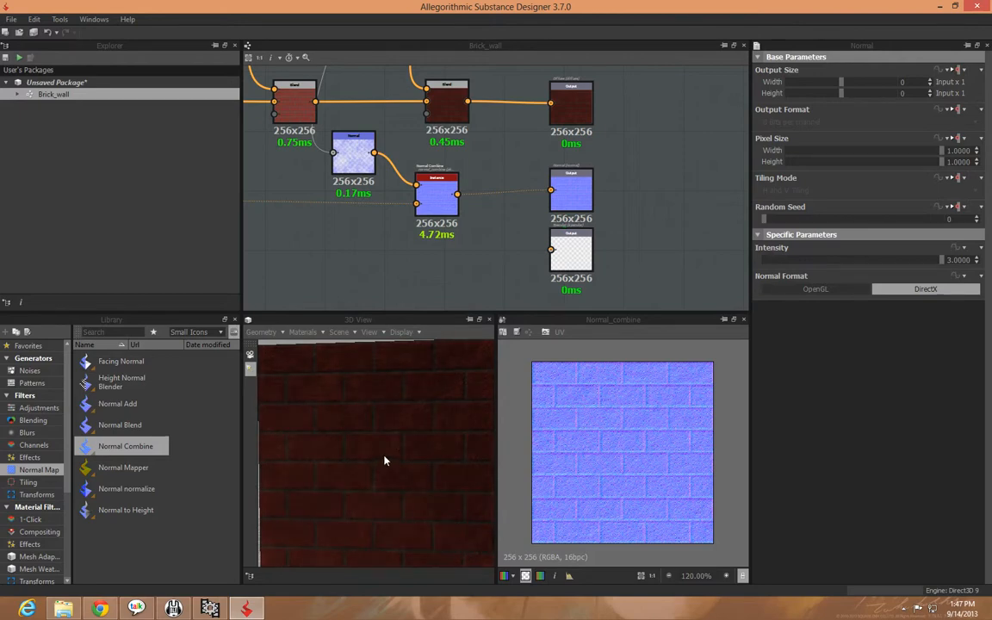
Lower the noise Normal node's intensity to 0.68 and check the brick surface under shifted lighting
{"action": "double_click", "coordinate": [353, 164]}
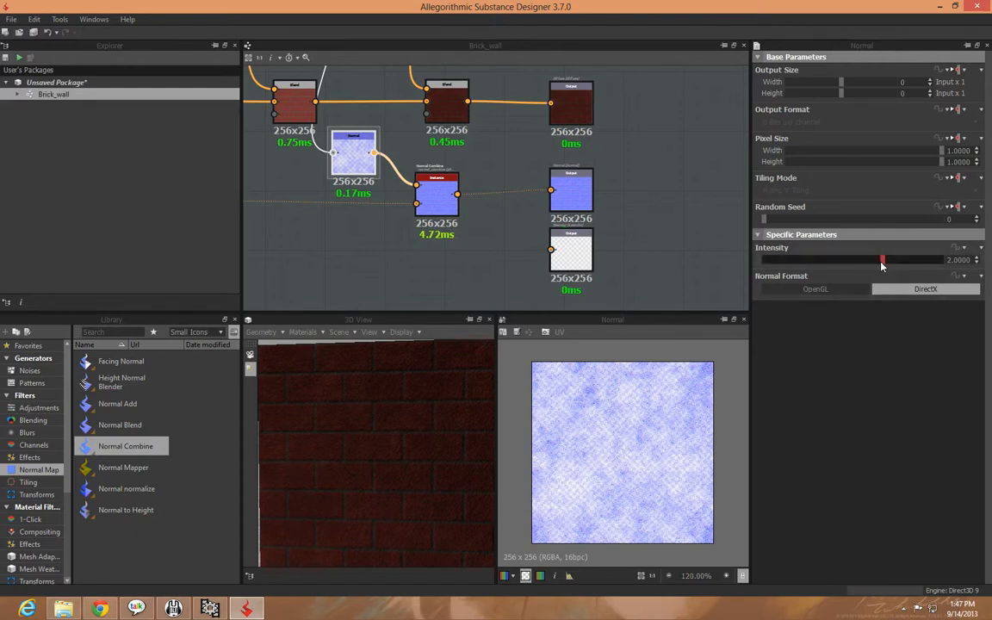
{"action": "left_click_drag", "start_coordinate": [882, 266], "coordinate": [798, 273]}
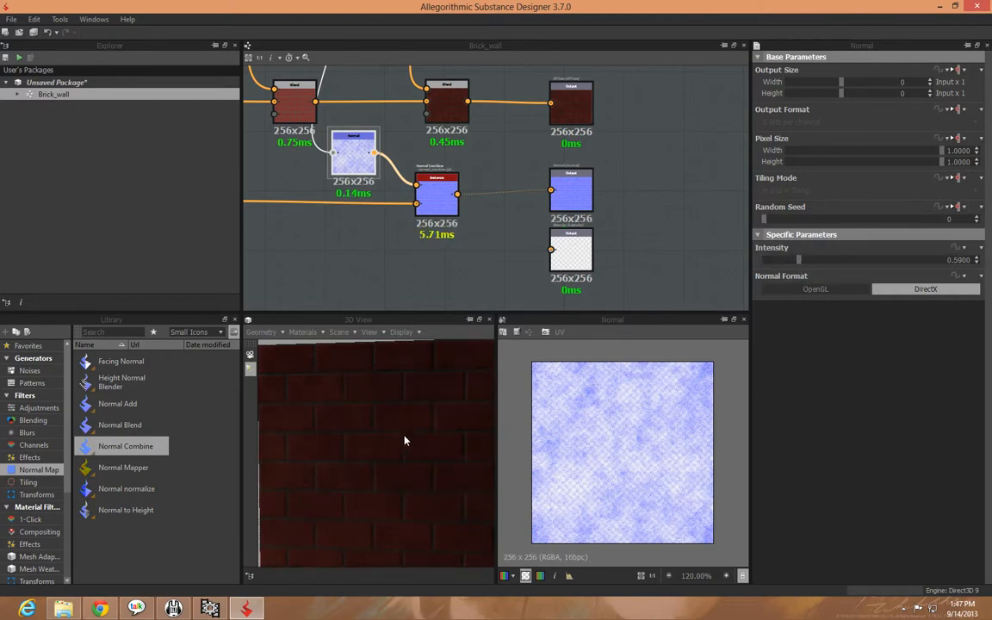
{"action": "left_click_drag", "start_coordinate": [799, 259], "coordinate": [804, 259]}
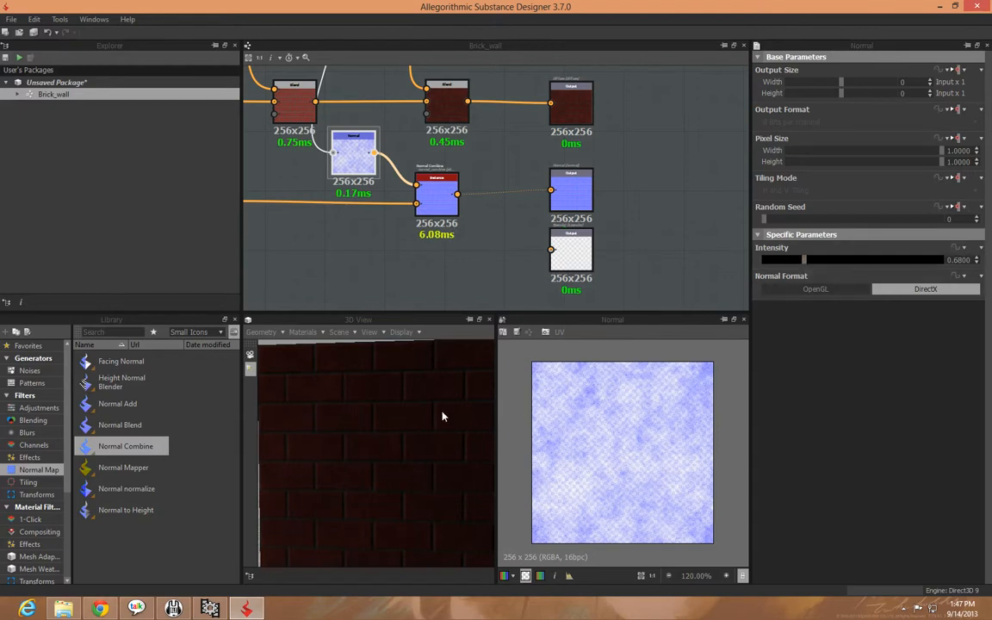
{"action": "left_click_drag", "start_coordinate": [496, 508], "coordinate": [478, 406], "text": "ctrl+shift"}
{"action": "left_click_drag", "start_coordinate": [344, 446], "coordinate": [321, 445], "text": "ctrl+shift"}
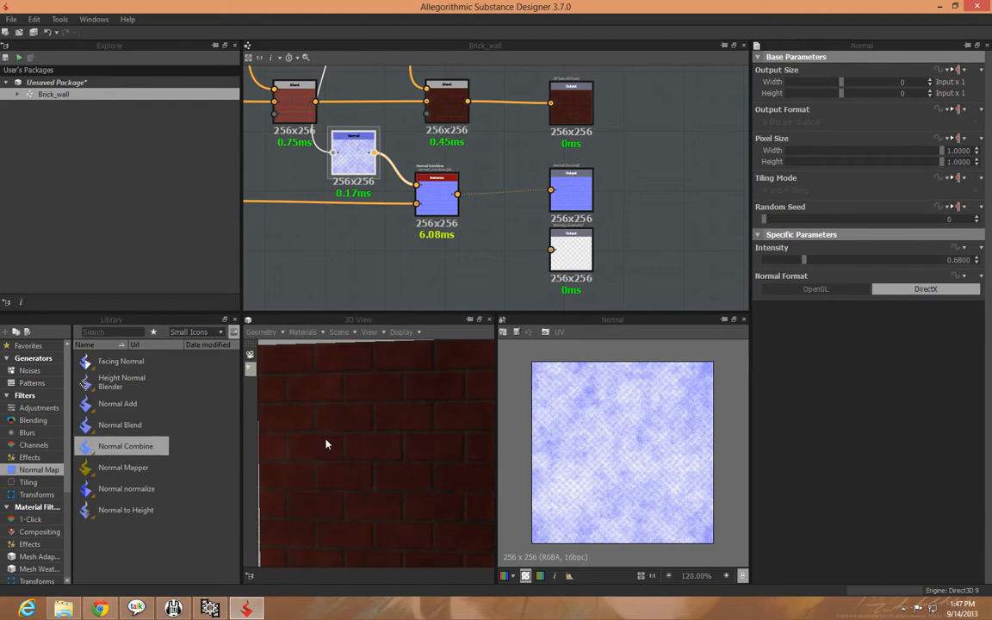
Space the Normal and Specular outputs further apart in the graph, roughly aligning the Normal output with the Normal Combine node
{"action": "left_click", "coordinate": [677, 253]}
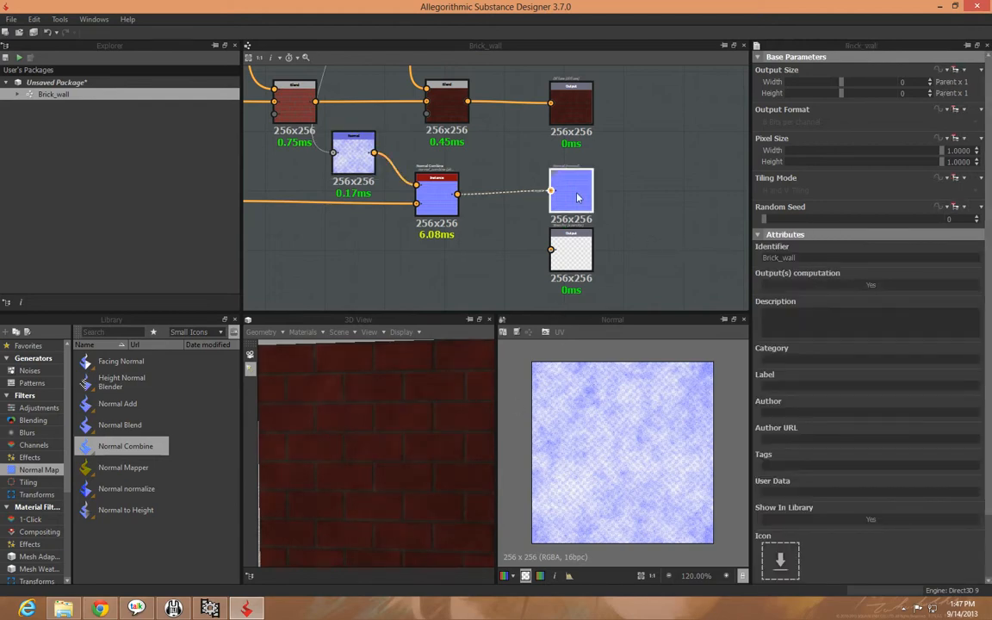
{"action": "left_click", "coordinate": [572, 194]}
{"action": "left_click_drag", "start_coordinate": [574, 260], "coordinate": [582, 284]}
{"action": "middle_click_drag", "start_coordinate": [630, 287], "coordinate": [741, 232]}
{"action": "middle_click_drag", "start_coordinate": [404, 249], "coordinate": [287, 281]}
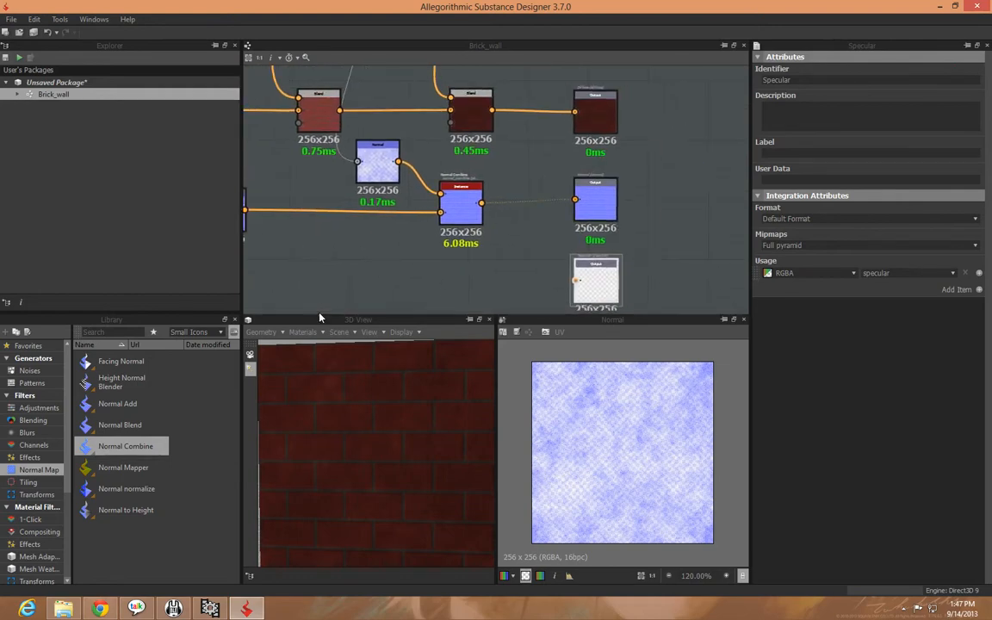
{"action": "left_click_drag", "start_coordinate": [597, 204], "coordinate": [596, 207]}
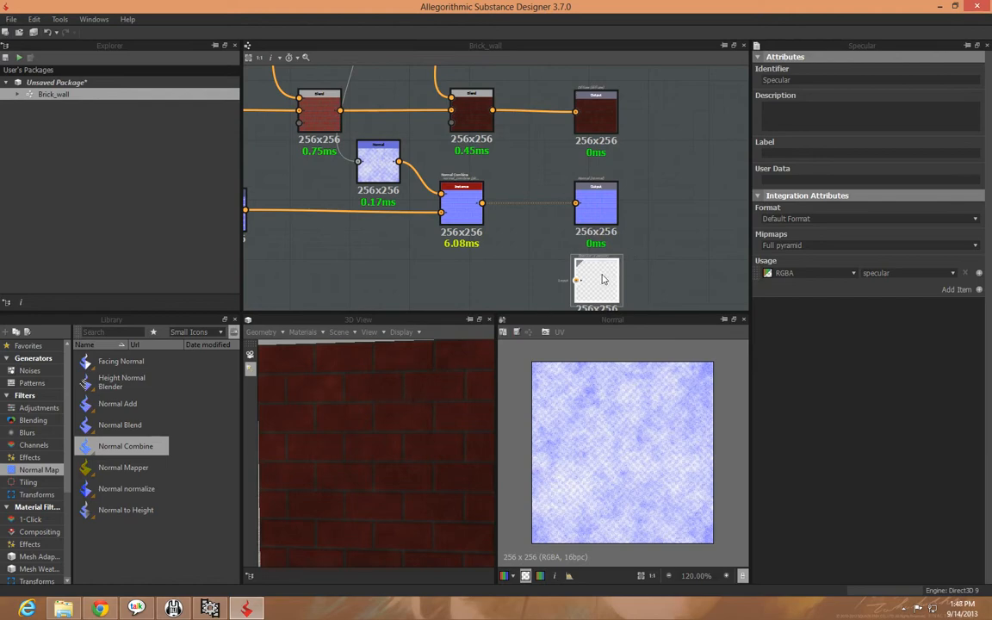
Move the Specular output to the empty graph area above the Diffuse branch
{"action": "left_click_drag", "start_coordinate": [601, 278], "coordinate": [598, 126]}
{"action": "left_click", "coordinate": [542, 182]}
{"action": "middle_click_drag", "start_coordinate": [516, 186], "coordinate": [620, 233]}
{"action": "left_click_drag", "start_coordinate": [695, 171], "coordinate": [664, 117]}
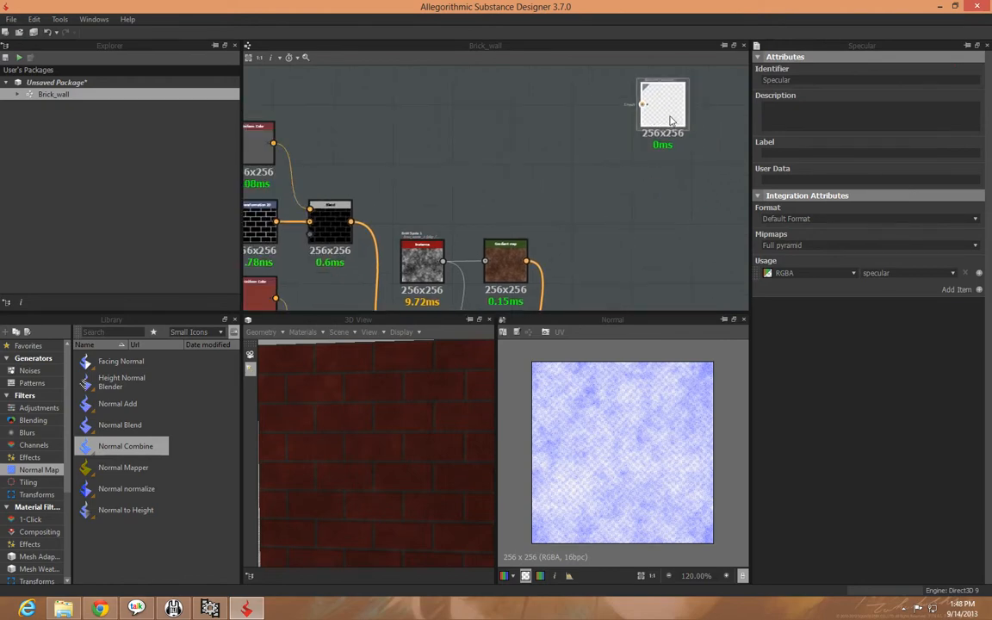
Add a Brick 1 pattern from the library in the empty area before the Specular output, and preview it
{"action": "left_click", "coordinate": [468, 136]}
{"action": "left_click", "coordinate": [40, 370]}
{"action": "left_click", "coordinate": [25, 396]}
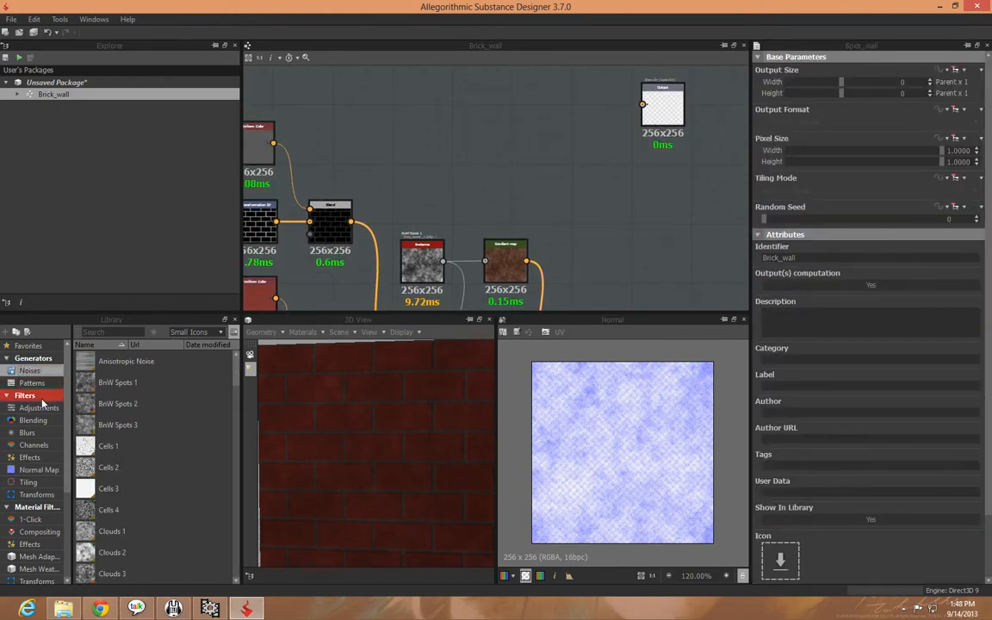
{"action": "left_click", "coordinate": [35, 384]}
{"action": "left_click_drag", "start_coordinate": [104, 383], "coordinate": [374, 98]}
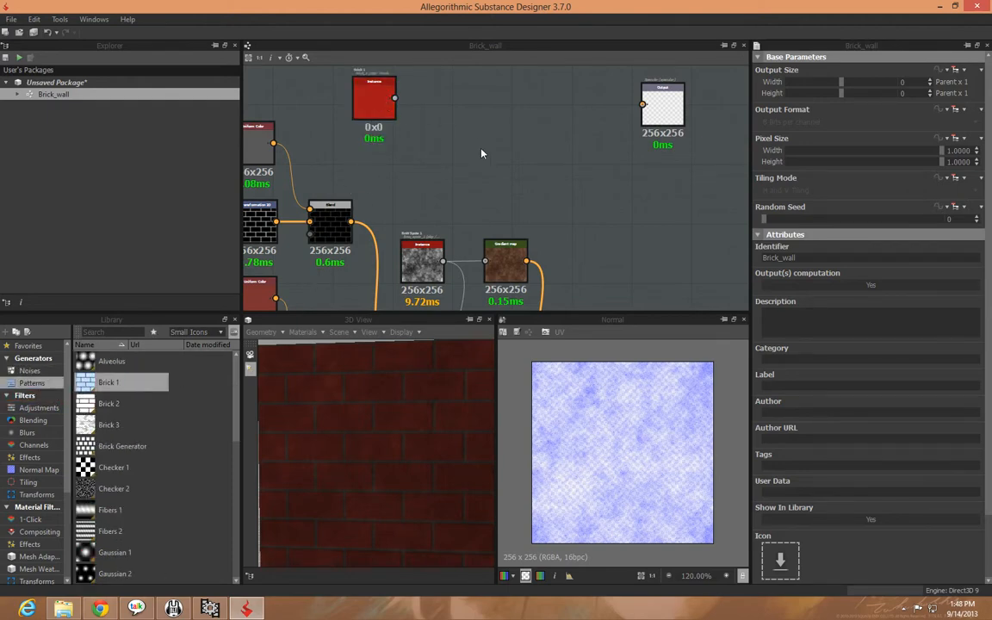
{"action": "double_click", "coordinate": [374, 105]}
{"action": "middle_click_drag", "start_coordinate": [470, 163], "coordinate": [506, 235]}
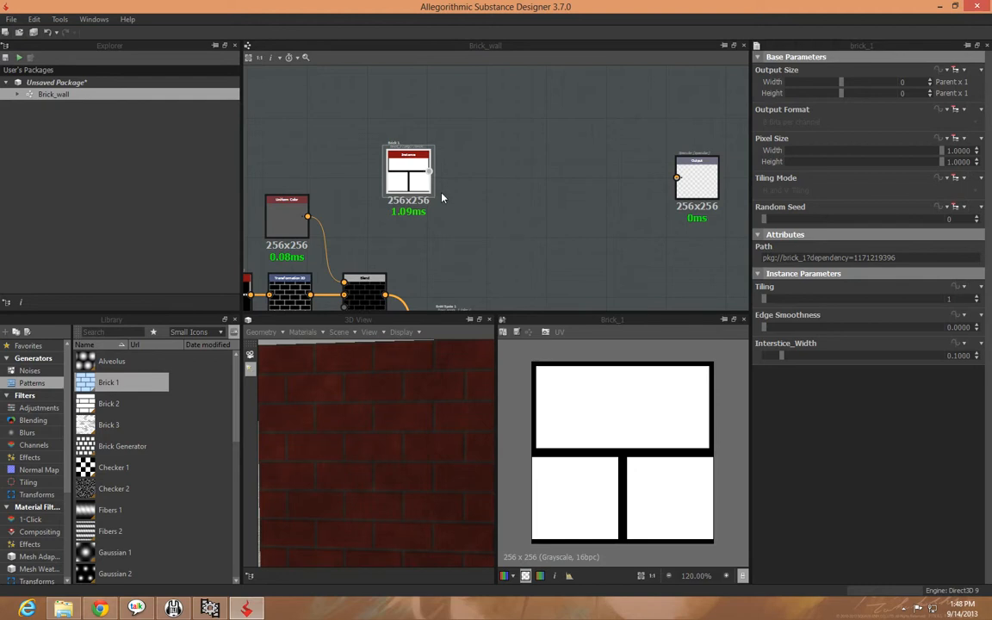
Add a Transformation 2D after the new Brick 1 node and halve the pattern's scale twice
{"action": "right_click", "coordinate": [405, 183]}
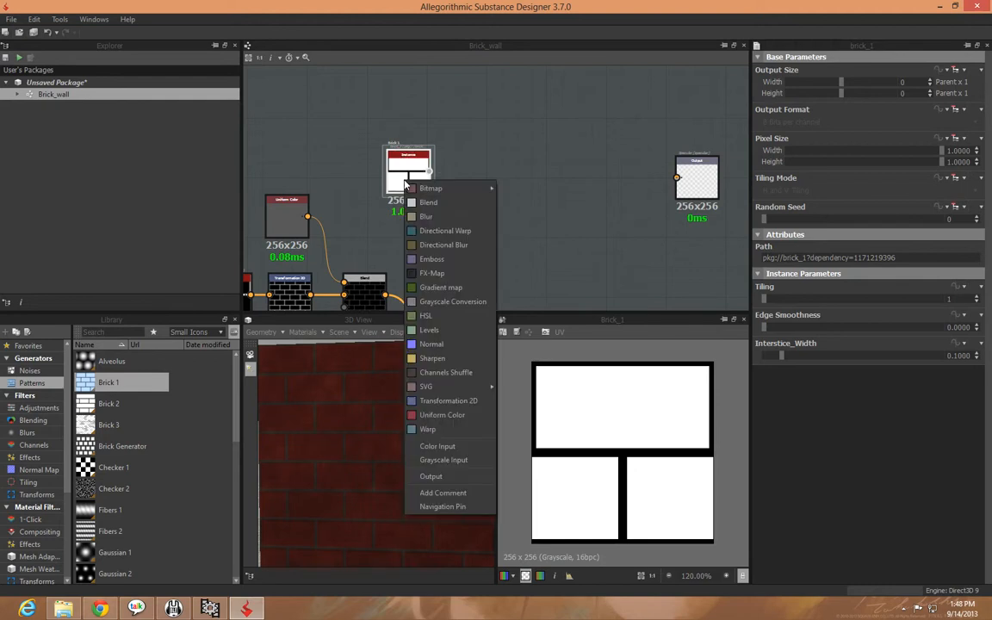
{"action": "left_click", "coordinate": [437, 411]}
{"action": "key", "text": "ctrl+alt+t"}
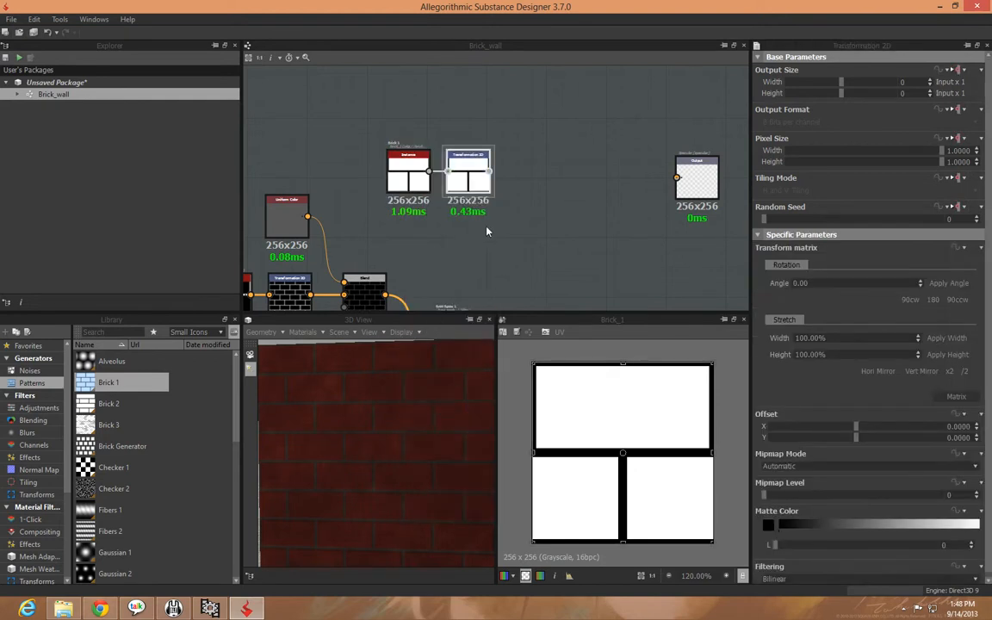
{"action": "double_click", "coordinate": [965, 372]}
{"action": "middle_click_drag", "start_coordinate": [541, 235], "coordinate": [468, 199]}
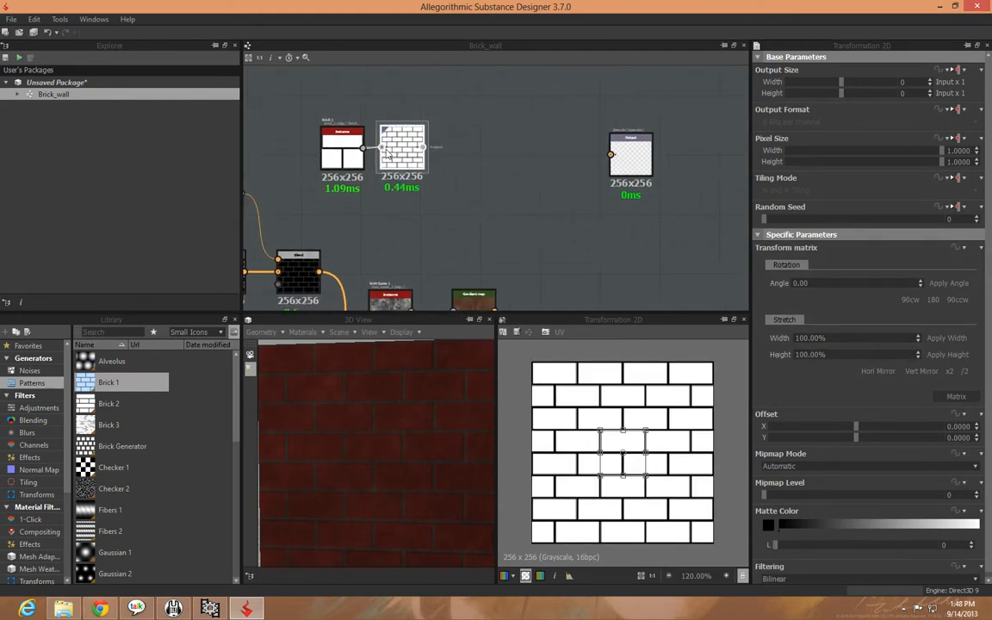
{"action": "left_click_drag", "start_coordinate": [388, 156], "coordinate": [400, 157]}
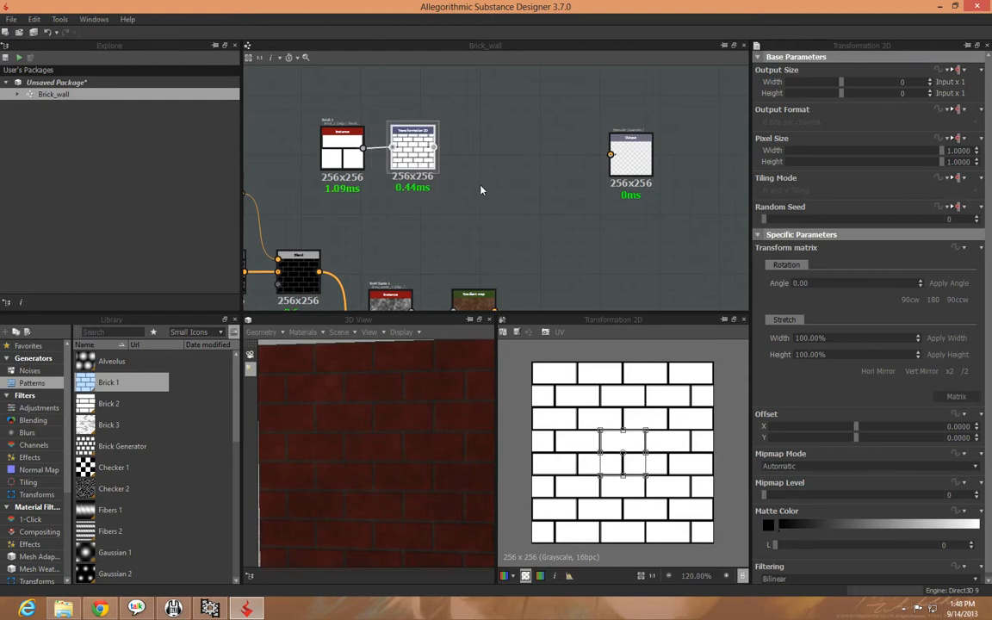
Add a Levels node after the new Transformation 2D, preview it, and lower its output white level to dark grey
{"action": "right_click", "coordinate": [432, 170]}
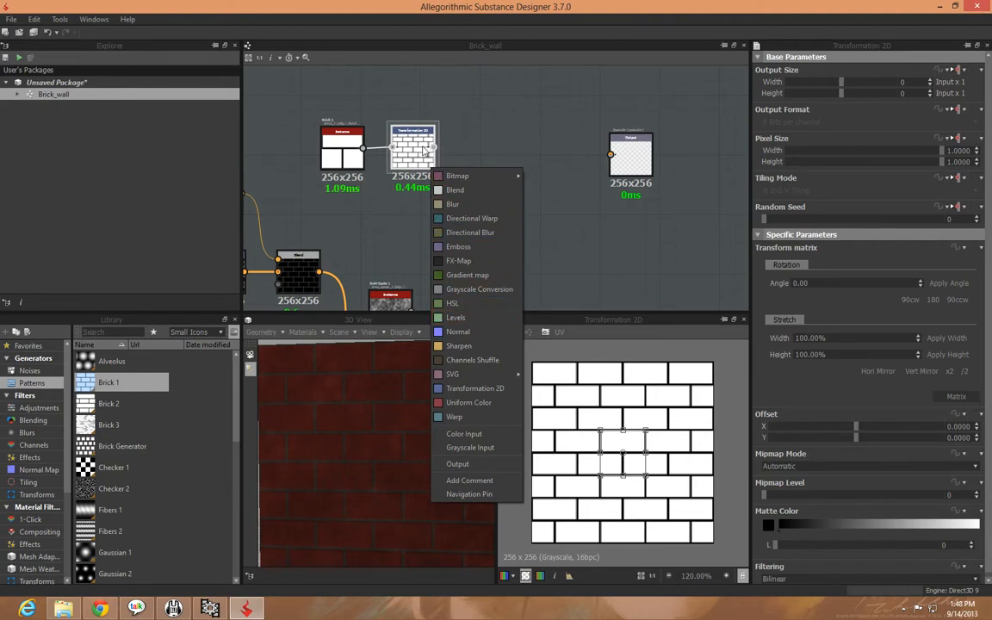
{"action": "left_click", "coordinate": [465, 318]}
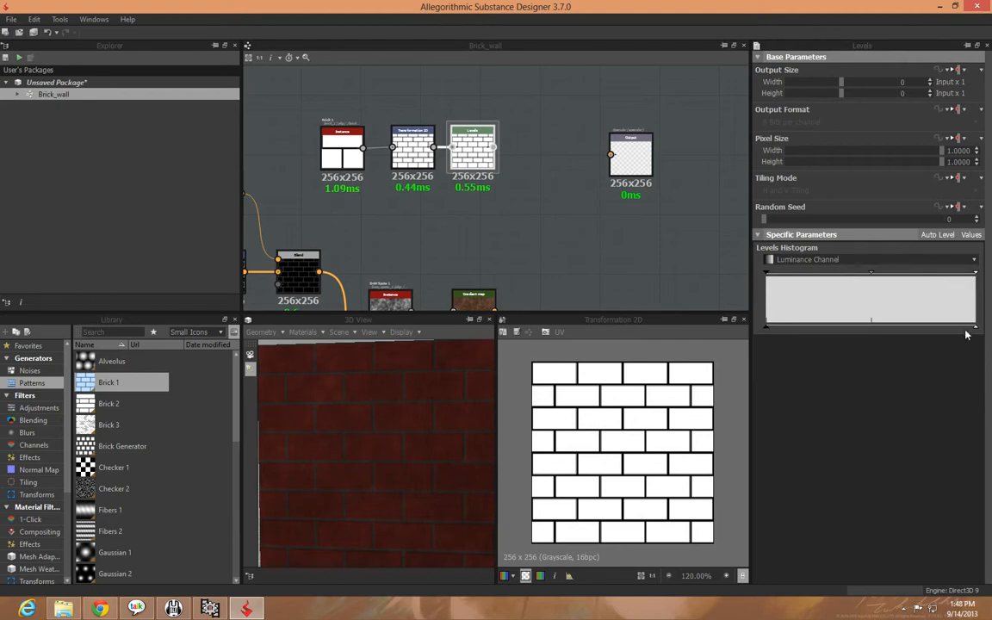
{"action": "left_click_drag", "start_coordinate": [977, 330], "coordinate": [801, 330]}
{"action": "double_click", "coordinate": [472, 158]}
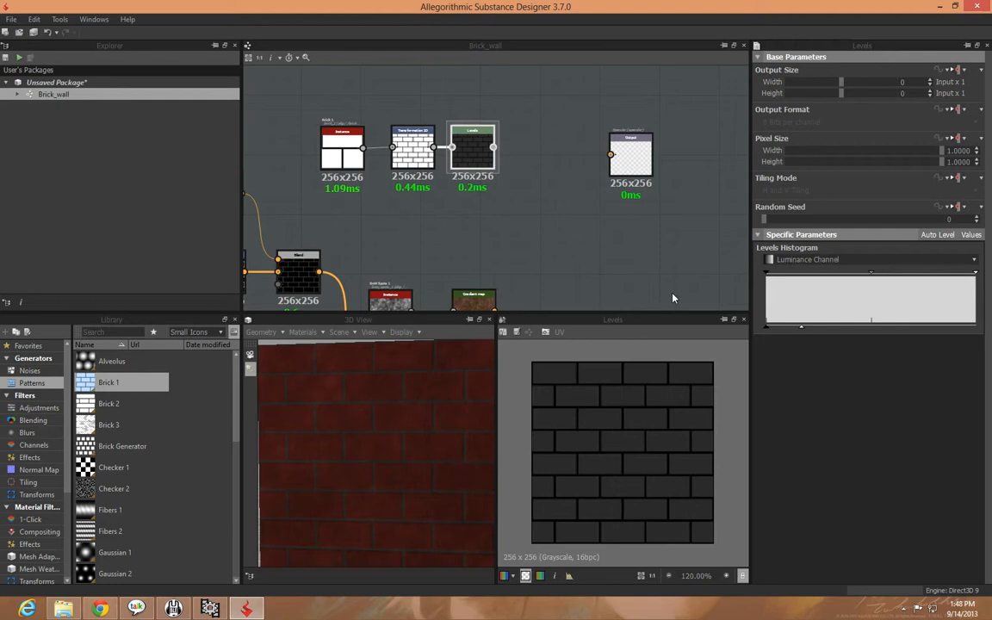
{"action": "mouse_move", "coordinate": [802, 327]}
{"action": "left_mouse_down"}
{"action": "mouse_move", "coordinate": [768, 329]}
{"action": "mouse_move", "coordinate": [980, 330]}
{"action": "mouse_move", "coordinate": [770, 333]}
{"action": "mouse_move", "coordinate": [791, 330]}
{"action": "left_mouse_up"}
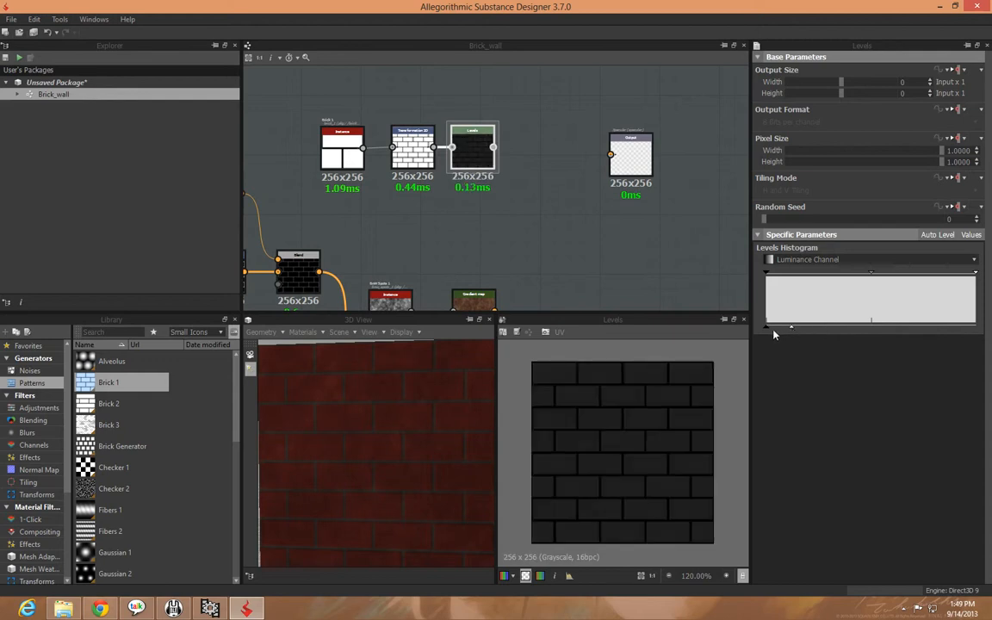
Raise the Levels node's output black slightly and bring the output white down close to it
{"action": "left_click_drag", "start_coordinate": [767, 332], "coordinate": [716, 343]}
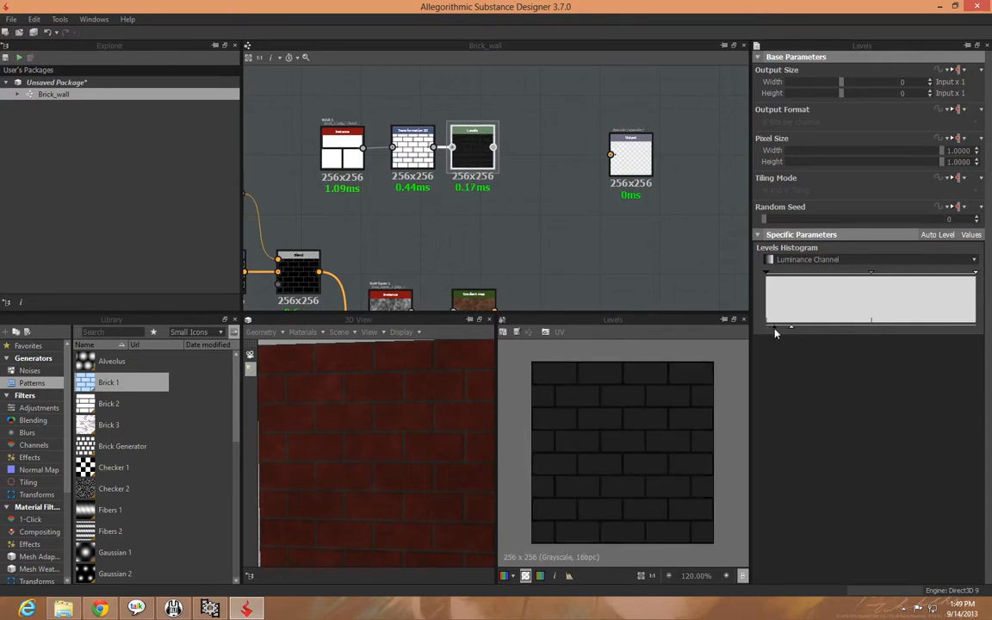
{"action": "left_click_drag", "start_coordinate": [790, 328], "coordinate": [775, 332]}
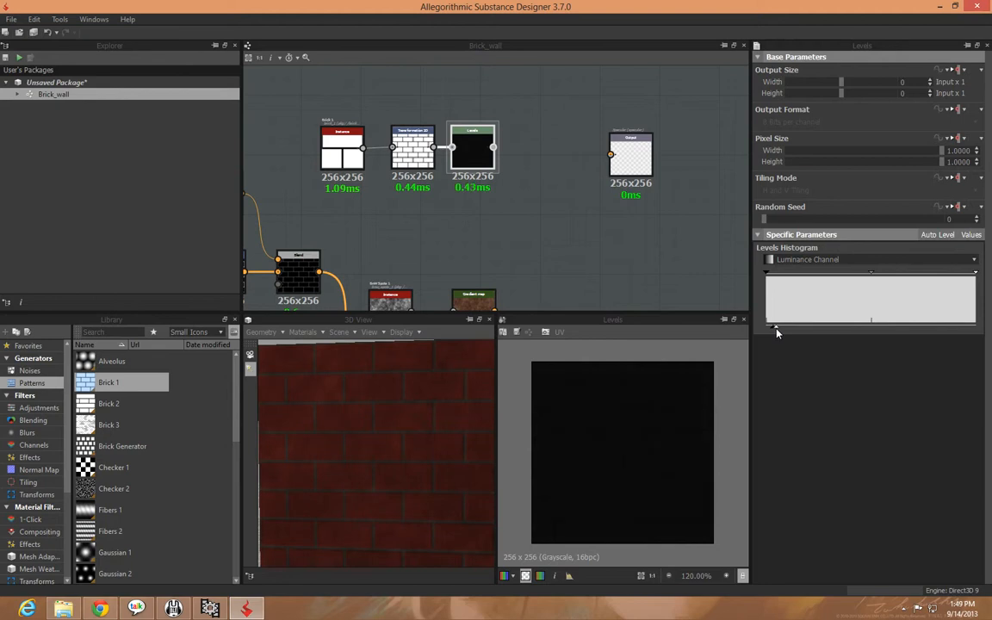
{"action": "left_click_drag", "start_coordinate": [421, 409], "coordinate": [401, 404]}
Restore the Levels node's output white to full and connect the node to the Specular output
{"action": "left_click_drag", "start_coordinate": [779, 330], "coordinate": [989, 321]}
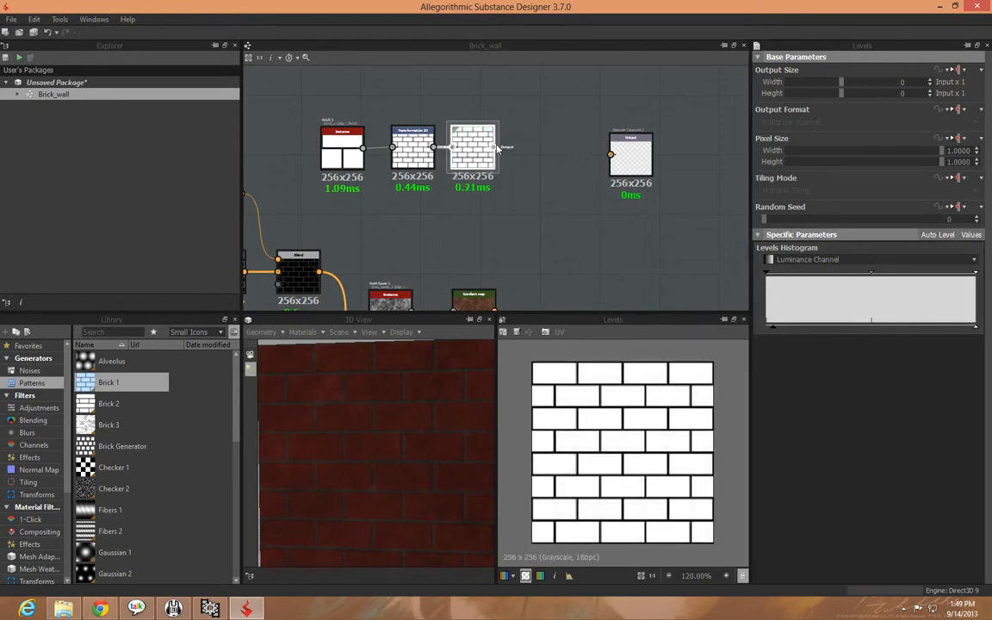
{"action": "left_click_drag", "start_coordinate": [615, 158], "coordinate": [611, 155]}
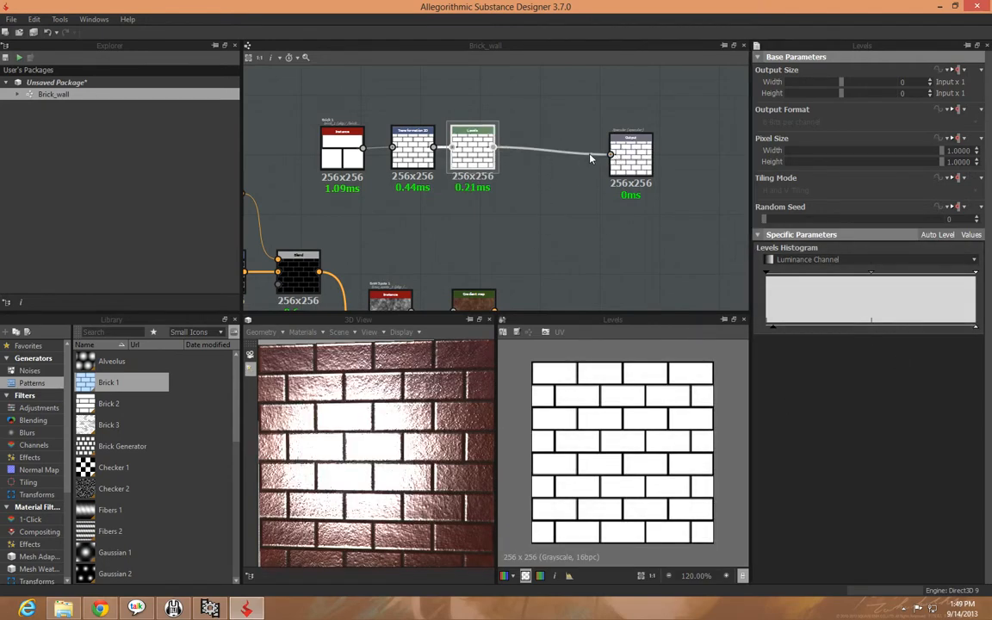
{"action": "mouse_move", "coordinate": [360, 476]}
{"action": "left_mouse_down", "text": "ctrl+shift"}
{"action": "mouse_move", "coordinate": [412, 435]}
{"action": "mouse_move", "coordinate": [350, 466]}
{"action": "mouse_move", "coordinate": [352, 458]}
{"action": "mouse_move", "coordinate": [356, 471]}
{"action": "left_mouse_up", "text": "ctrl+shift"}
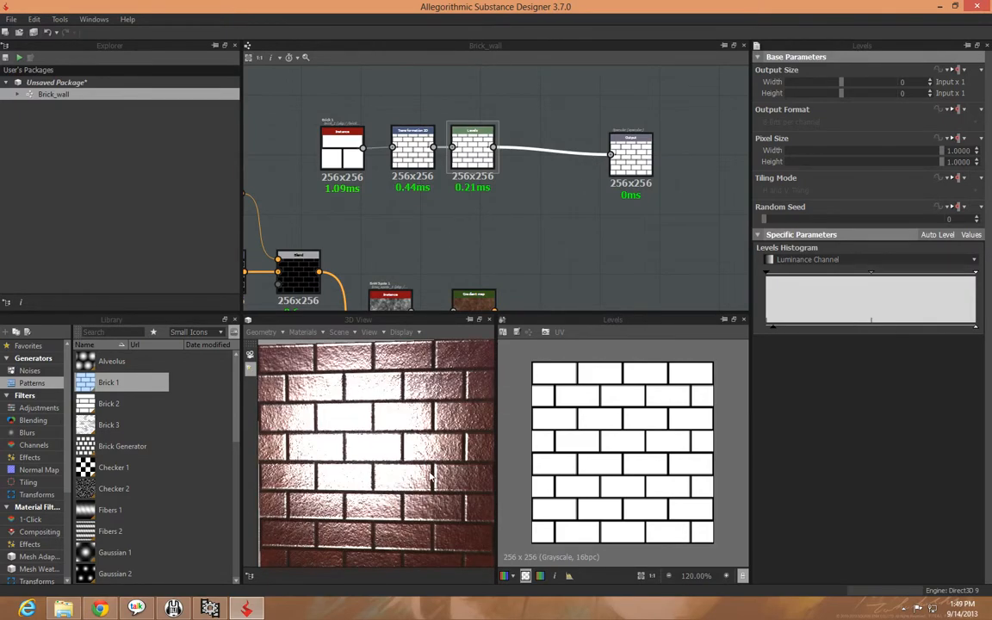
Lower the Levels node's output white almost to black and check the reduced shine in the 3D view
{"action": "left_click_drag", "start_coordinate": [975, 326], "coordinate": [769, 327]}
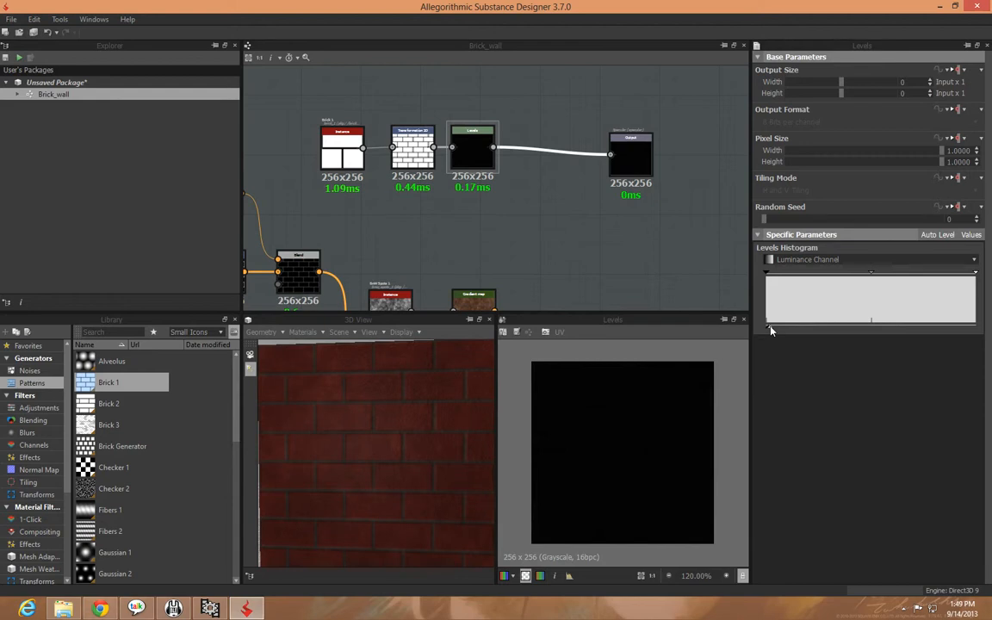
{"action": "left_click", "coordinate": [540, 258]}
{"action": "middle_click_drag", "start_coordinate": [536, 246], "coordinate": [499, 218]}
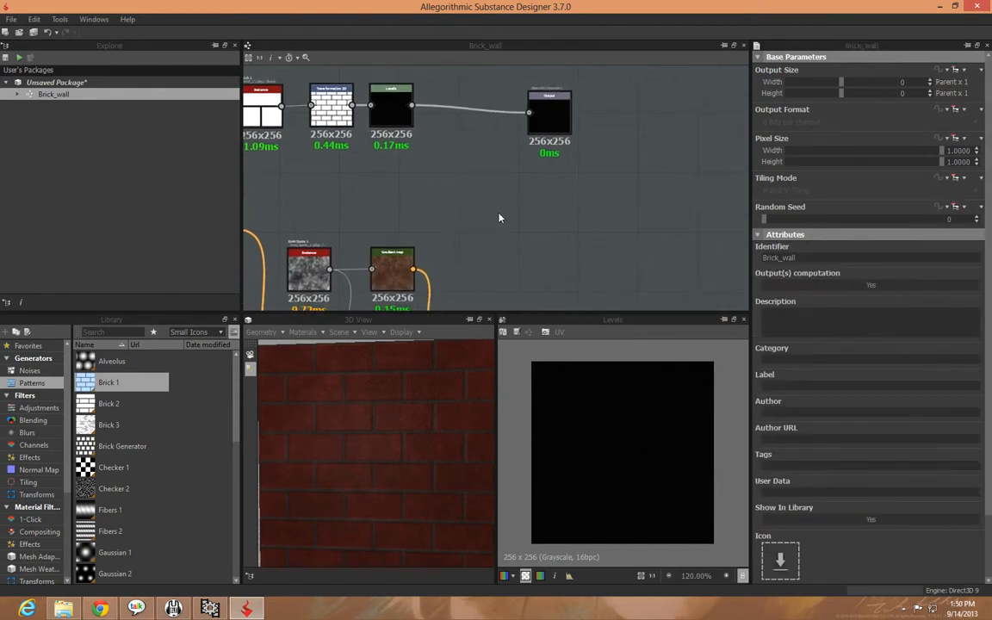
{"action": "left_click_drag", "start_coordinate": [412, 438], "coordinate": [363, 477]}
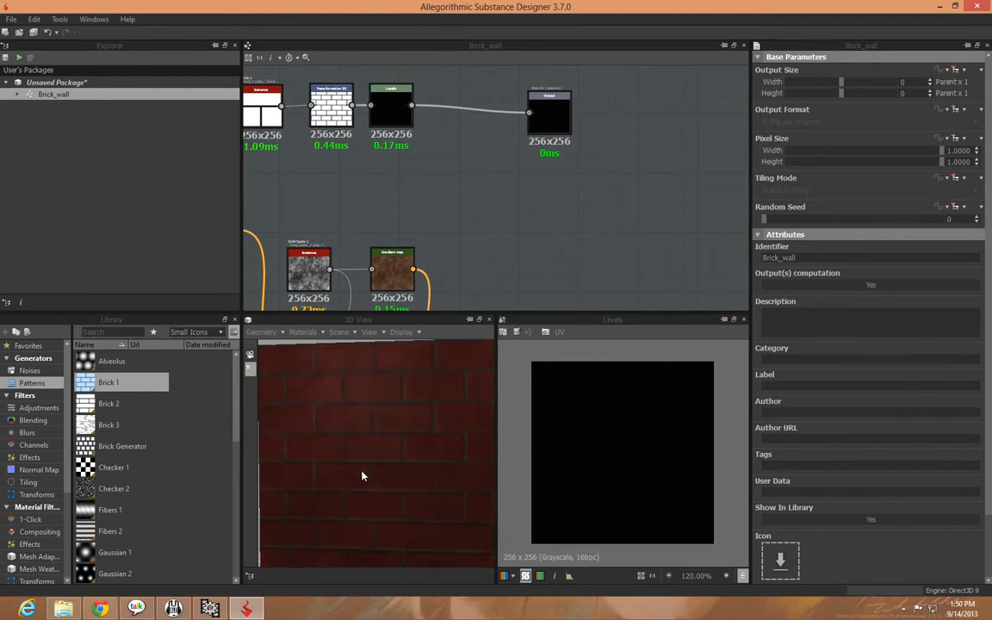
Recheck the Levels darkening under moved light, and move the Specular output into line with the Levels node
{"action": "left_click", "coordinate": [397, 116]}
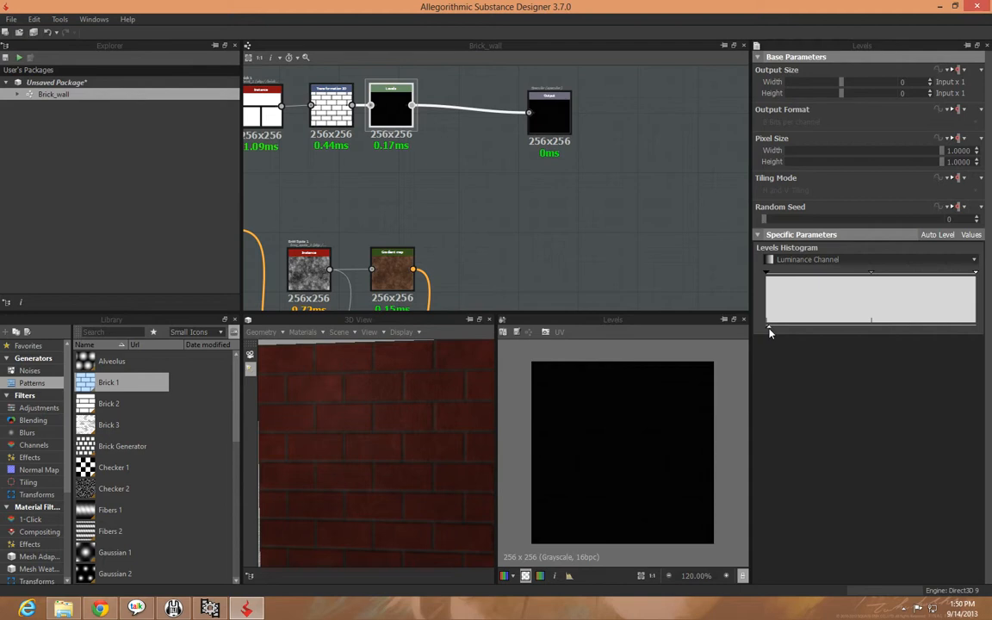
{"action": "left_click_drag", "start_coordinate": [362, 379], "coordinate": [377, 439]}
{"action": "left_click_drag", "start_coordinate": [550, 131], "coordinate": [608, 125]}
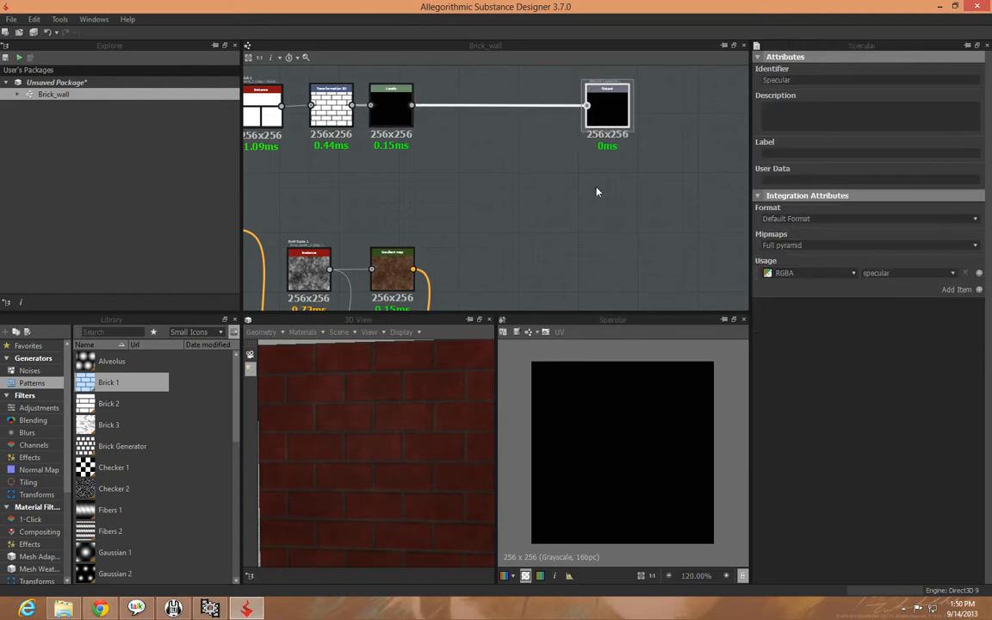
Review the whole Brick_wall graph and the full brick plane in the 3D view
{"action": "left_click", "coordinate": [538, 210]}
{"action": "middle_click_drag", "start_coordinate": [514, 224], "coordinate": [675, 171]}
{"action": "scroll", "coordinate": [671, 172], "scroll_direction": "down", "scroll_amount": 3}
{"action": "middle_click_drag", "start_coordinate": [664, 232], "coordinate": [501, 175]}
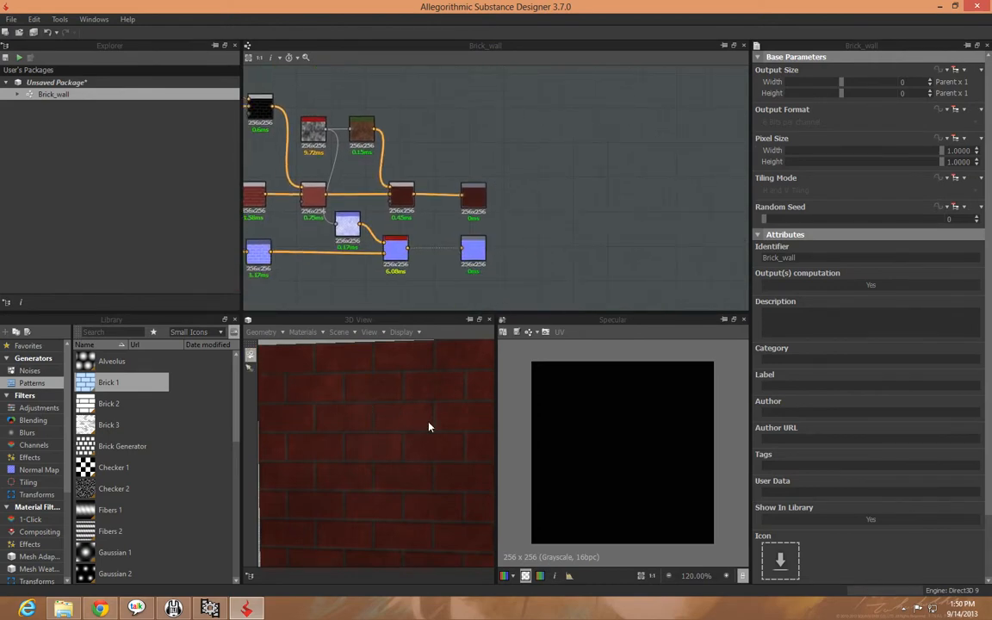
{"action": "scroll", "coordinate": [431, 427], "scroll_direction": "down", "scroll_amount": 5}
{"action": "mouse_move", "coordinate": [391, 460]}
{"action": "left_mouse_down"}
{"action": "mouse_move", "coordinate": [482, 507]}
{"action": "mouse_move", "coordinate": [328, 472]}
{"action": "mouse_move", "coordinate": [310, 458]}
{"action": "mouse_move", "coordinate": [381, 472]}
{"action": "mouse_move", "coordinate": [368, 483]}
{"action": "mouse_move", "coordinate": [372, 463]}
{"action": "left_mouse_up"}
{"action": "scroll", "coordinate": [372, 463], "scroll_direction": "up", "scroll_amount": 2}
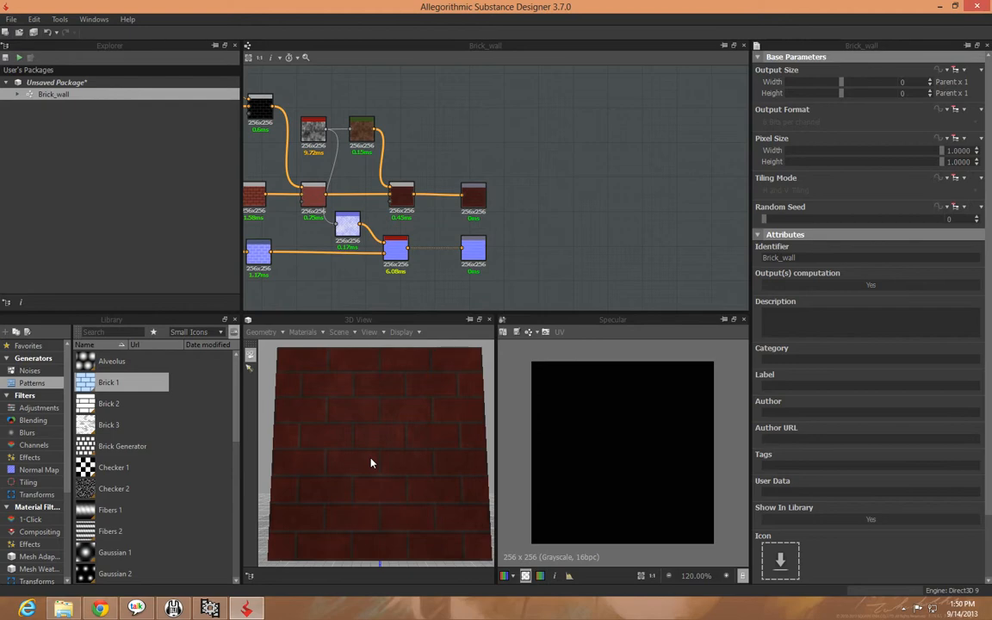
{"action": "middle_click_drag", "start_coordinate": [543, 239], "coordinate": [642, 283]}
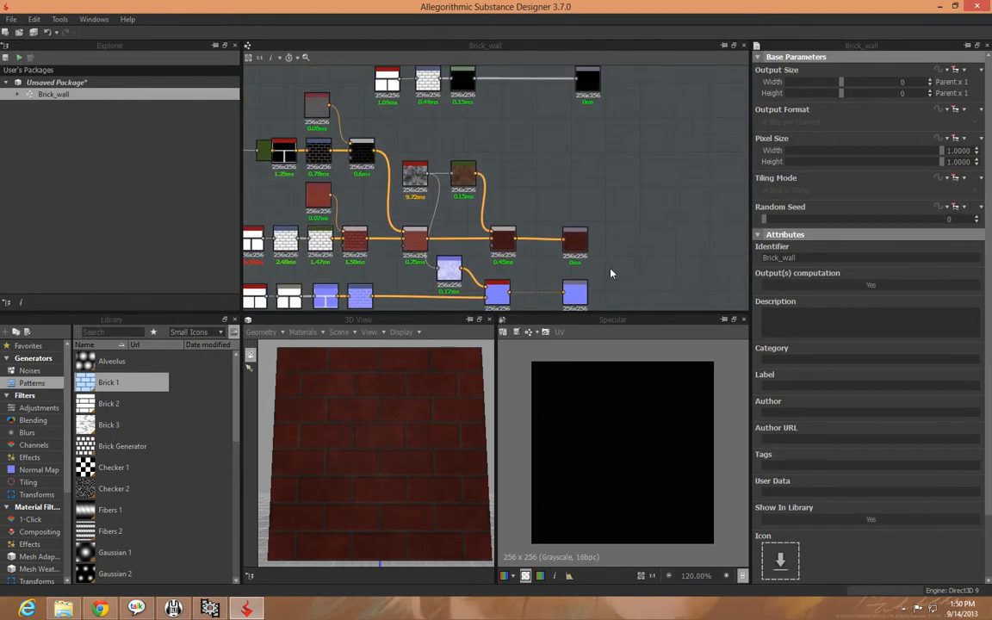
Import the angry_taco bitmap into the unsaved package, including the full image, Layer 1 and Layer 0
{"action": "left_click", "coordinate": [55, 83]}
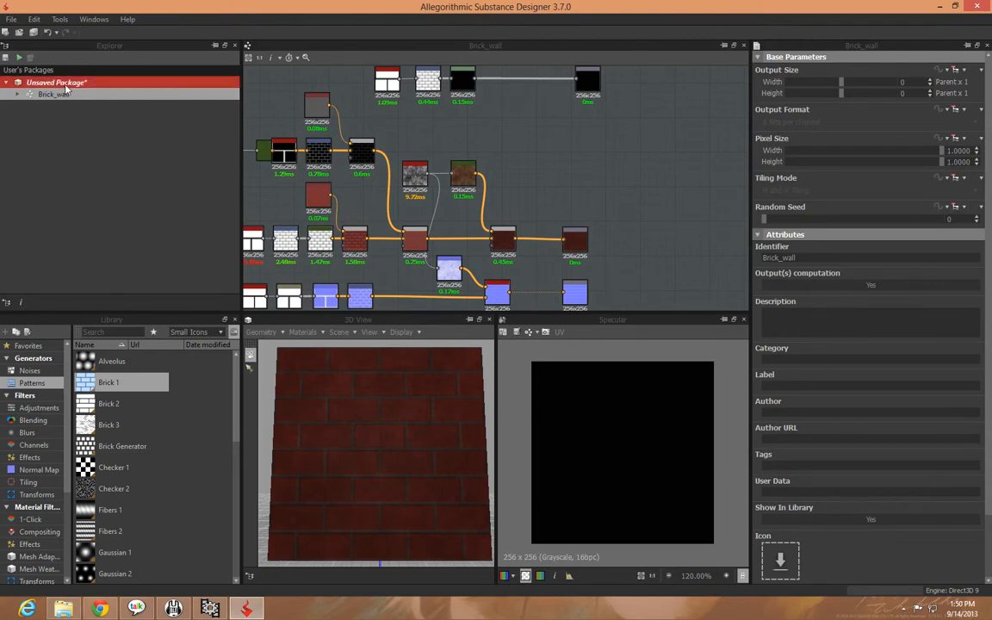
{"action": "right_click", "coordinate": [54, 85]}
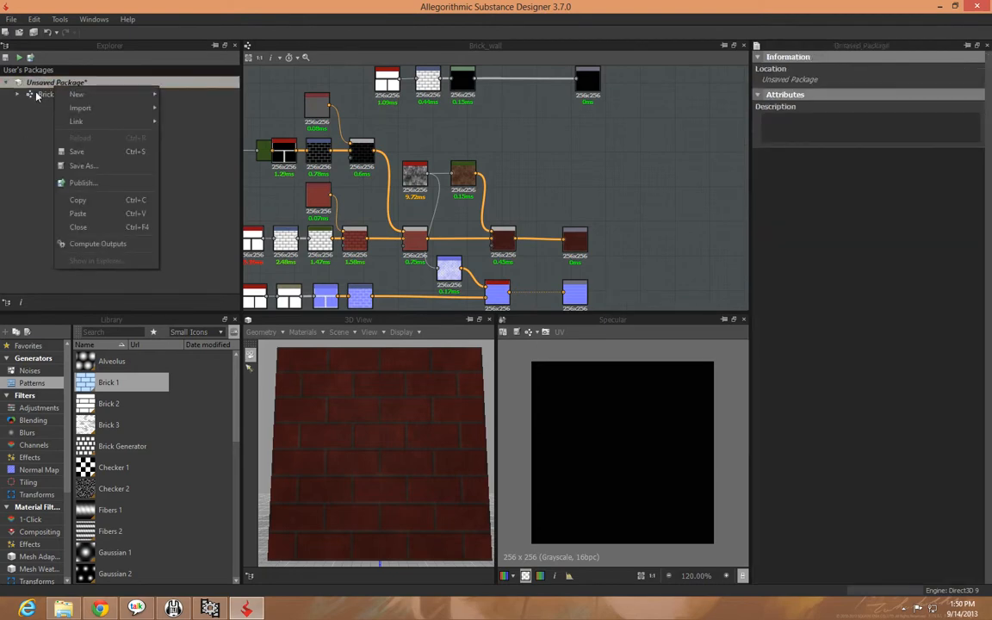
{"action": "left_click", "coordinate": [38, 81]}
{"action": "right_click", "coordinate": [39, 81]}
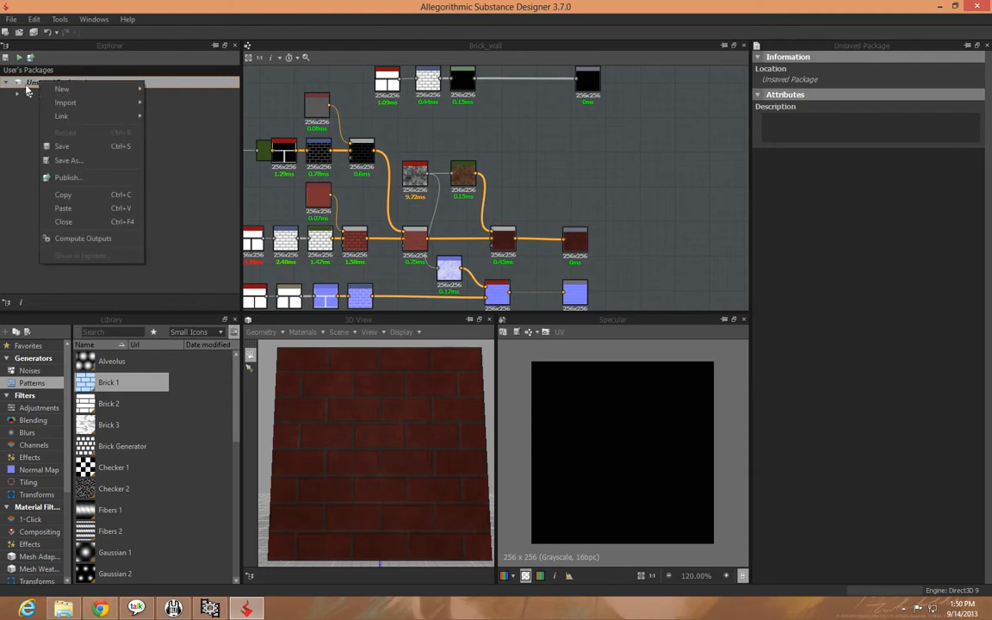
{"action": "mouse_move", "coordinate": [115, 104]}
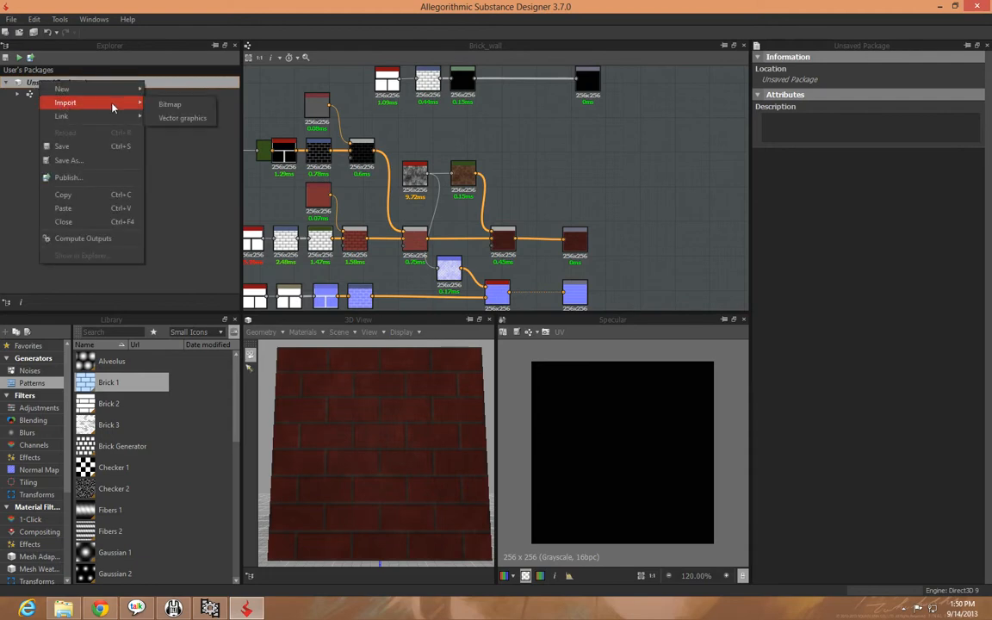
{"action": "left_click", "coordinate": [169, 105]}
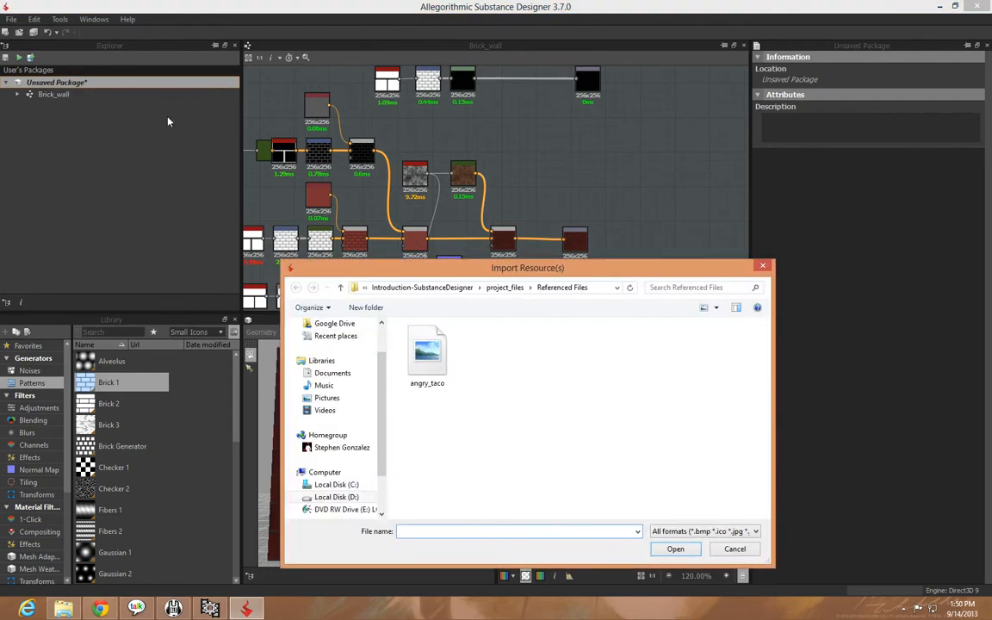
{"action": "double_click", "coordinate": [427, 353]}
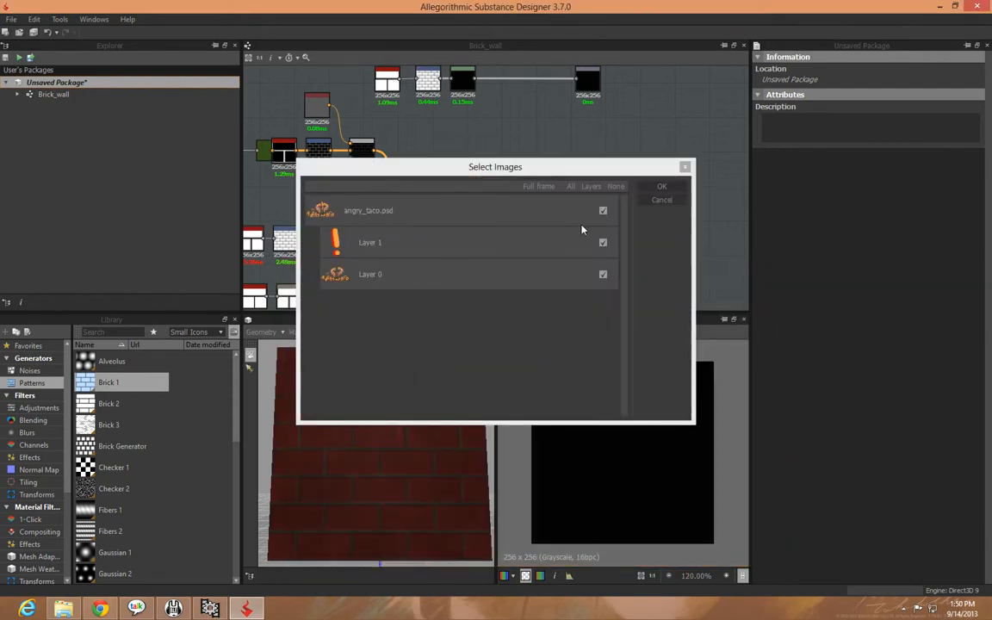
{"action": "left_click", "coordinate": [661, 187]}
Place the imported angry_taco resource in the graph as a bitmap node, in the open area below the Specular output
{"action": "left_click", "coordinate": [16, 107]}
{"action": "left_click", "coordinate": [68, 118]}
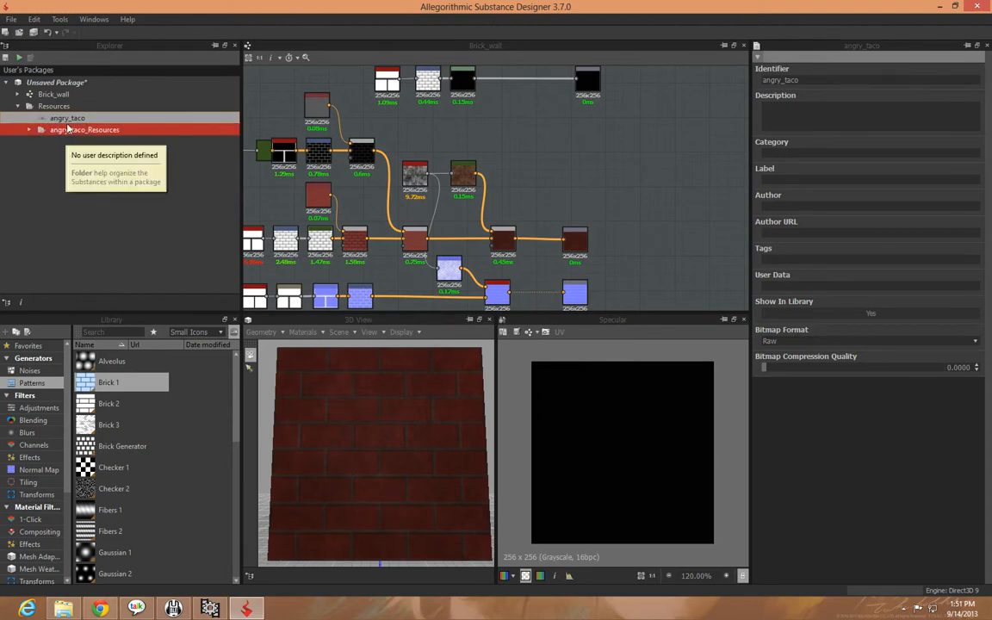
{"action": "left_click_drag", "start_coordinate": [61, 116], "coordinate": [527, 138]}
{"action": "middle_click_drag", "start_coordinate": [581, 172], "coordinate": [520, 210]}
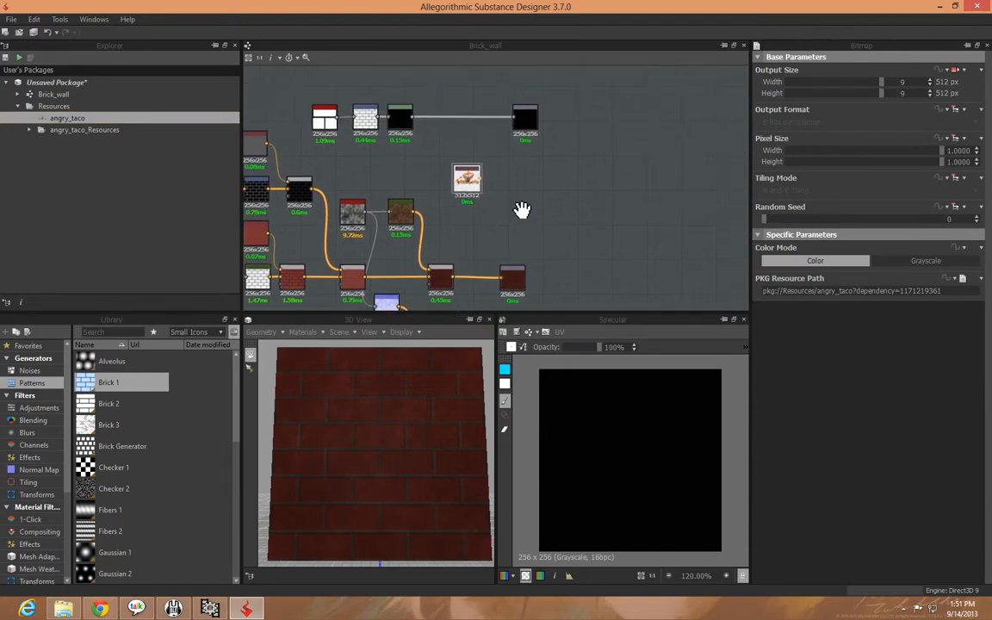
{"action": "scroll", "coordinate": [516, 211], "scroll_direction": "up", "scroll_amount": 4}
{"action": "scroll", "coordinate": [431, 164], "scroll_direction": "down", "scroll_amount": 3}
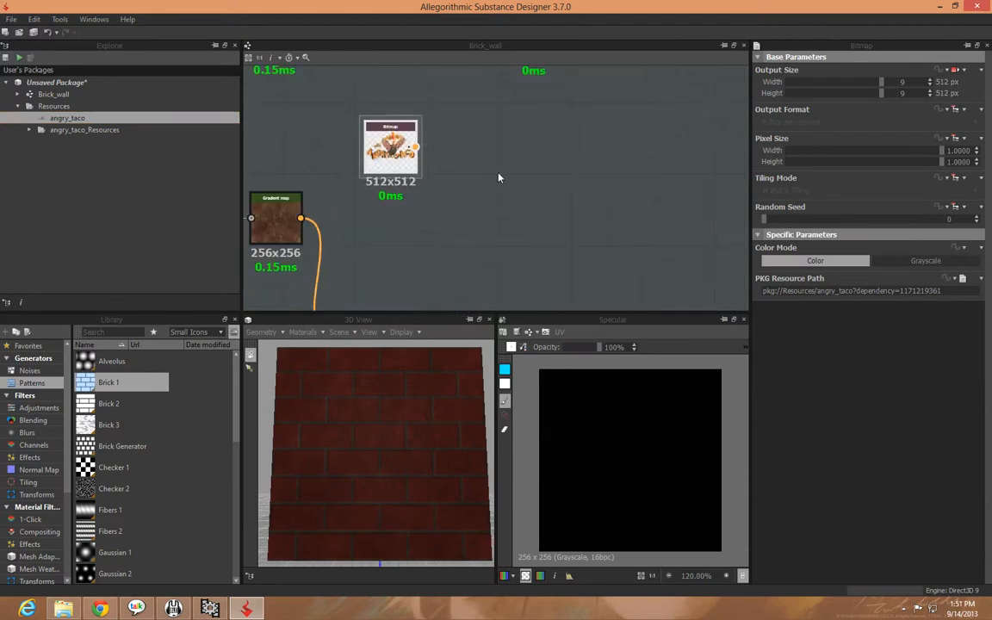
Add a Transformation 2D node after the angry_taco bitmap and show it in the 2D view
{"action": "right_click", "coordinate": [442, 162]}
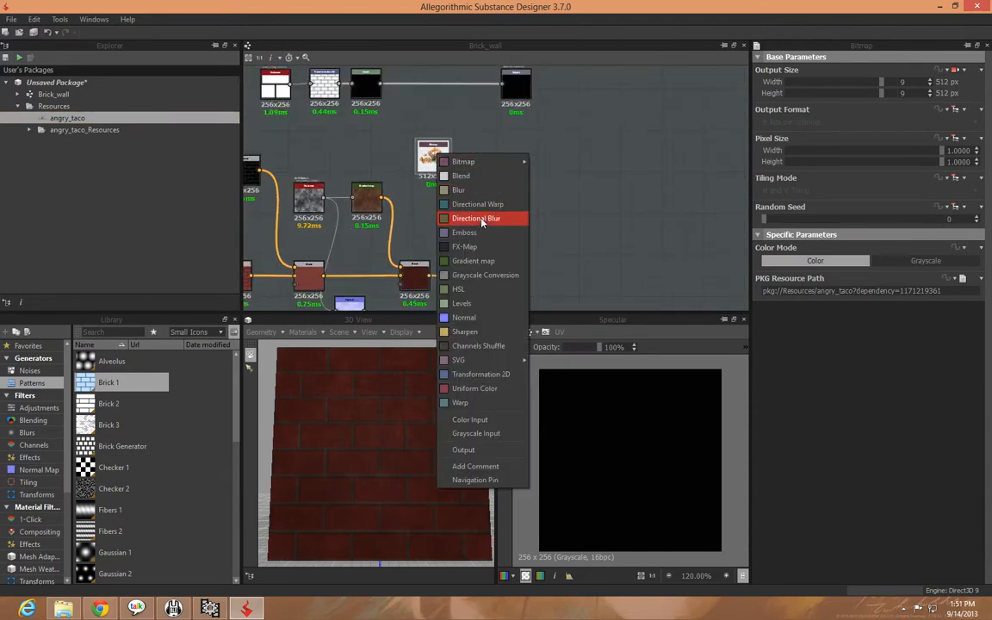
{"action": "left_click", "coordinate": [506, 375]}
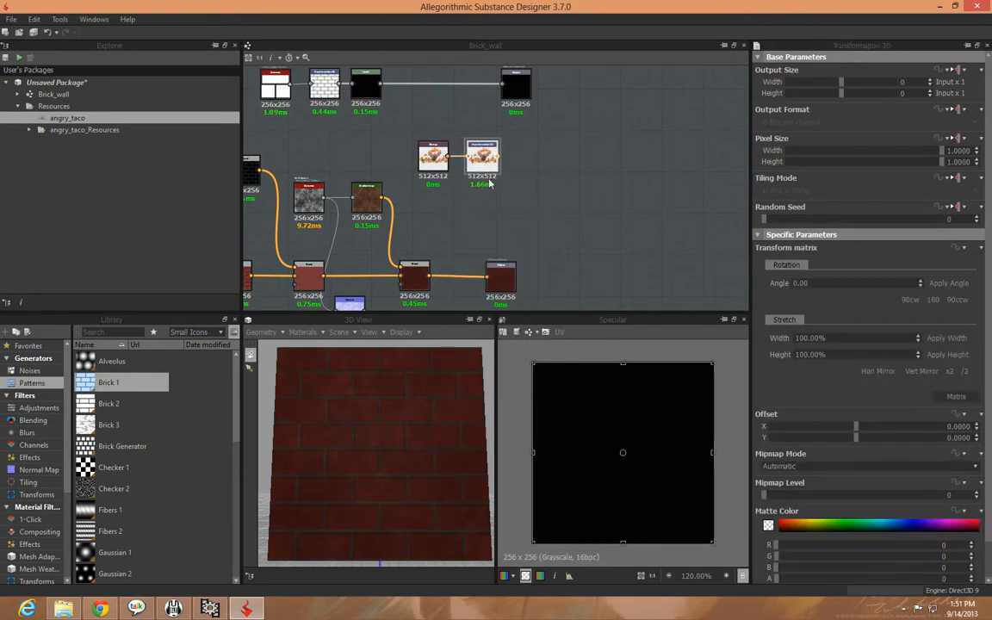
{"action": "double_click", "coordinate": [486, 181]}
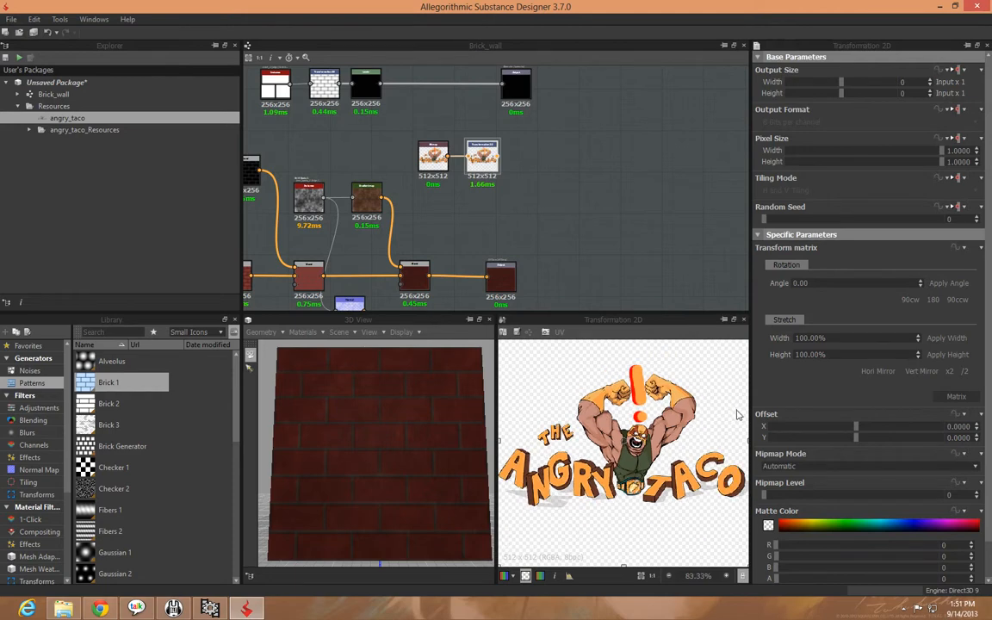
Rotate the Angry Taco logo slightly clockwise and offset it to about X -0.026, Y 0.024
{"action": "scroll", "coordinate": [737, 416], "scroll_direction": "down", "scroll_amount": 2}
{"action": "left_click_drag", "start_coordinate": [719, 370], "coordinate": [747, 386]}
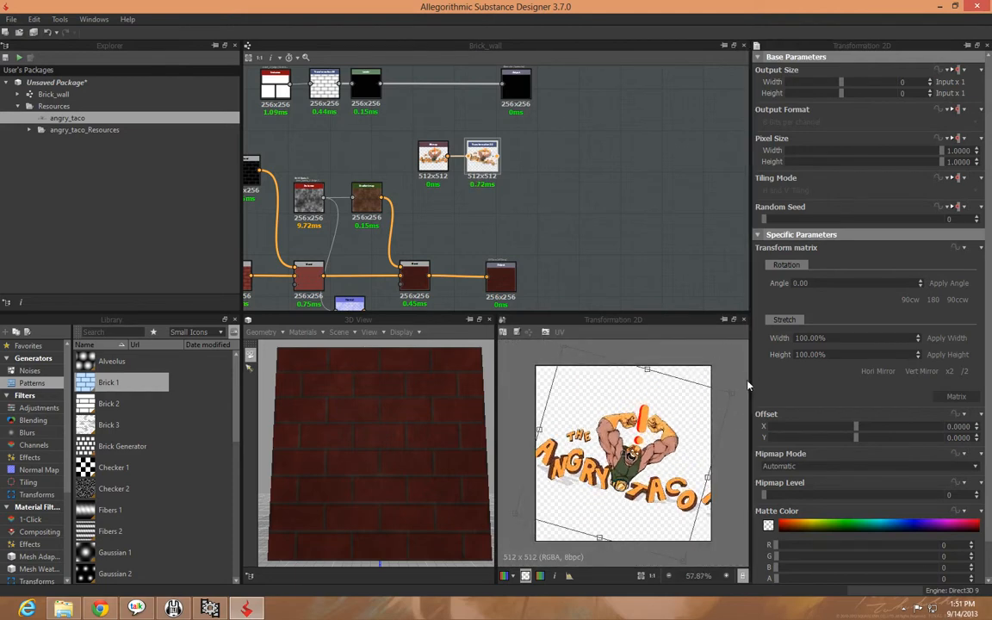
{"action": "left_click_drag", "start_coordinate": [662, 436], "coordinate": [668, 435]}
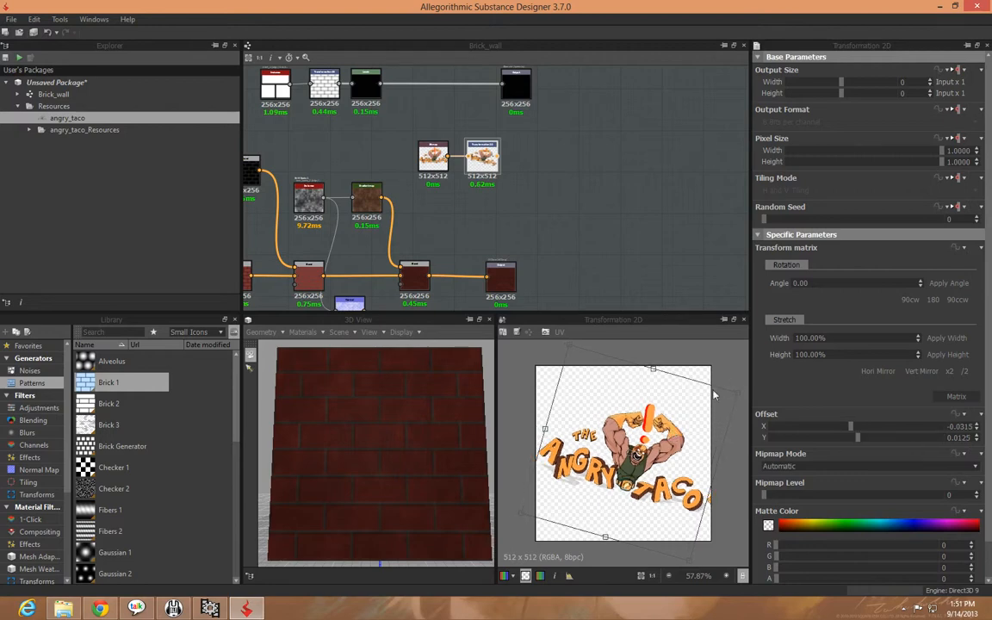
{"action": "left_click_drag", "start_coordinate": [741, 397], "coordinate": [747, 397]}
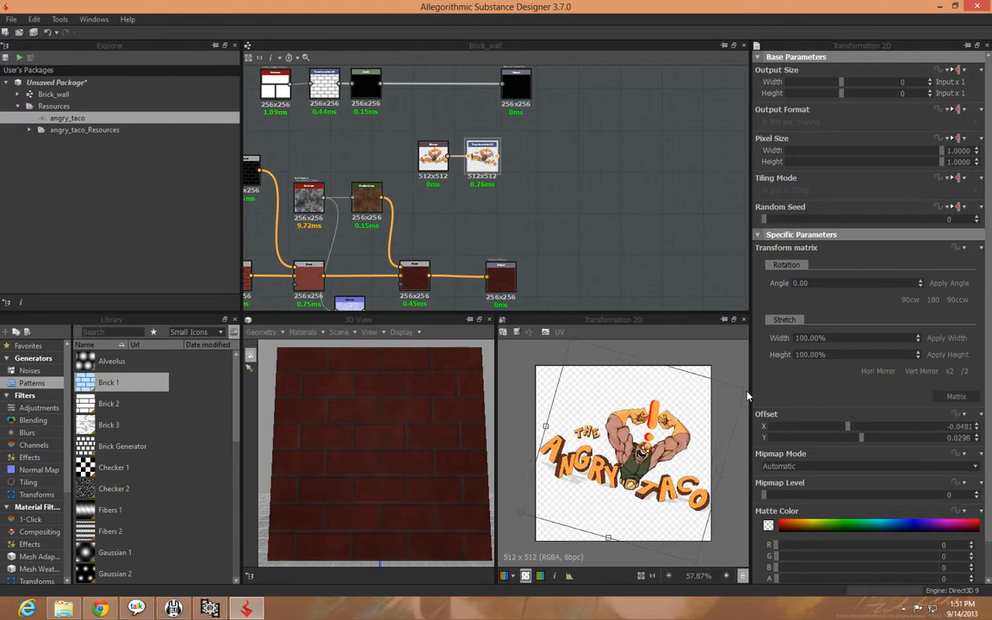
{"action": "left_click_drag", "start_coordinate": [679, 426], "coordinate": [676, 425]}
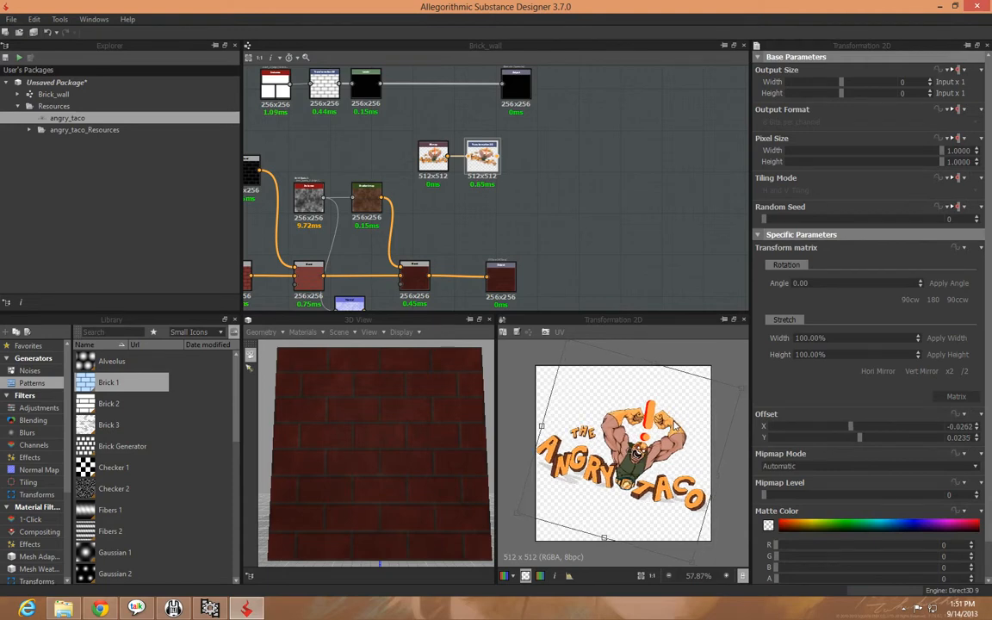
Move the Specular output farther from the Levels node to make room between them
{"action": "left_click", "coordinate": [551, 250]}
{"action": "middle_click_drag", "start_coordinate": [519, 137], "coordinate": [405, 209]}
{"action": "left_click_drag", "start_coordinate": [389, 170], "coordinate": [561, 170]}
{"action": "middle_click_drag", "start_coordinate": [497, 218], "coordinate": [643, 220]}
{"action": "scroll", "coordinate": [583, 224], "scroll_direction": "up", "scroll_amount": 4}
{"action": "middle_click_drag", "start_coordinate": [521, 211], "coordinate": [632, 251]}
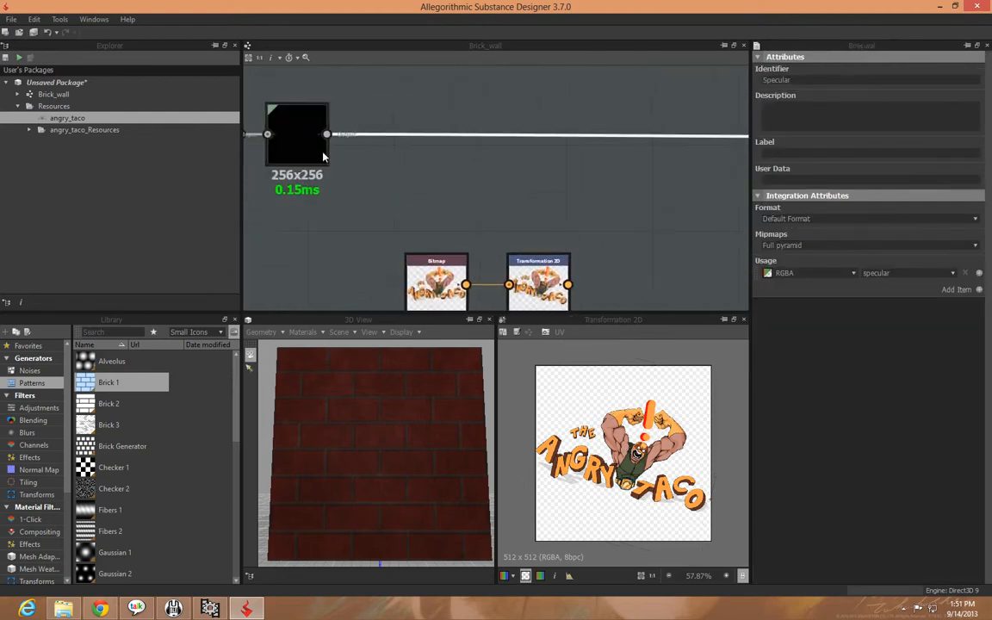
Insert an HSL node between the Levels node and the Specular output, and space it away from Levels
{"action": "left_click", "coordinate": [282, 143]}
{"action": "right_click", "coordinate": [300, 148]}
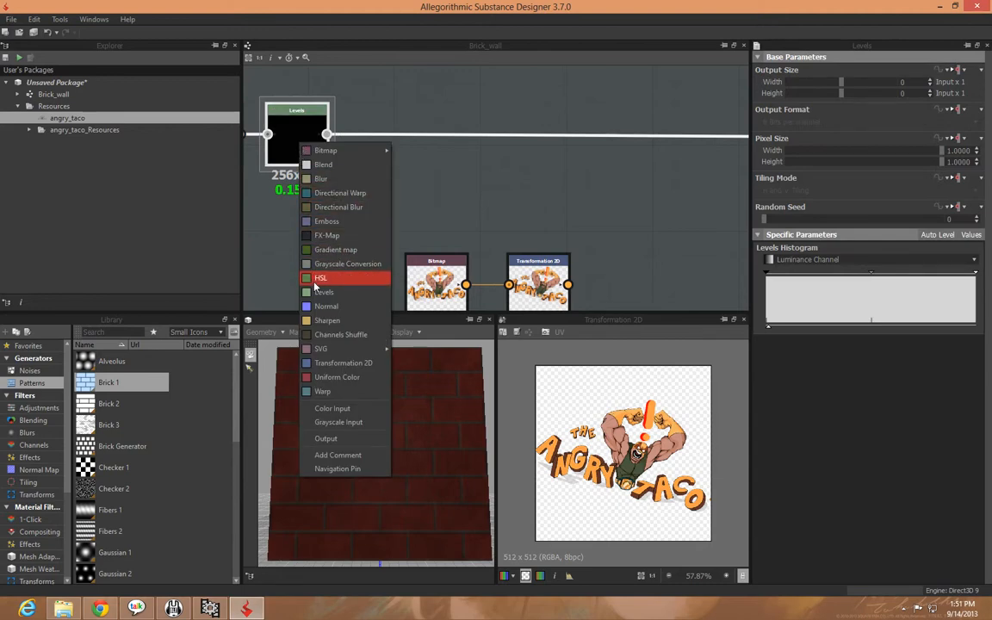
{"action": "left_click", "coordinate": [318, 278]}
{"action": "left_click_drag", "start_coordinate": [387, 144], "coordinate": [483, 156]}
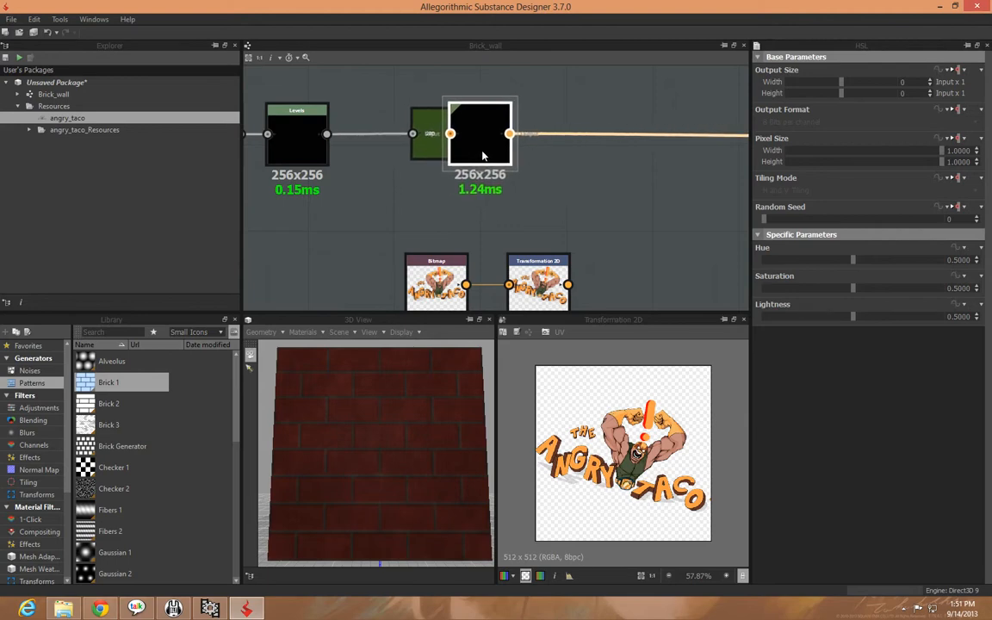
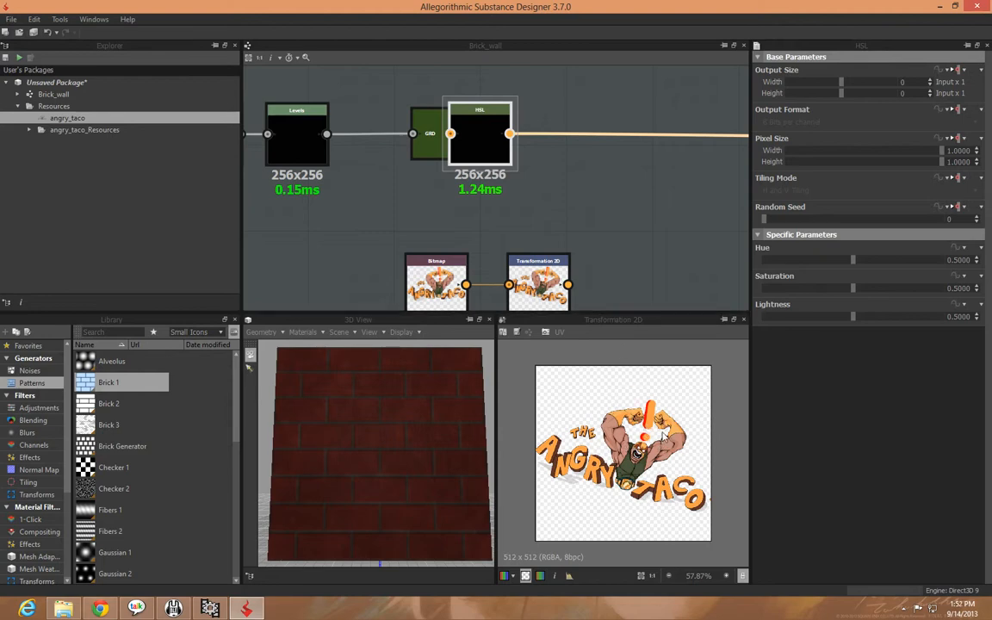
Add a Levels node after the logo's Transformation 2D node and space it slightly away from it
{"action": "middle_click_drag", "start_coordinate": [616, 222], "coordinate": [583, 235]}
{"action": "middle_click_drag", "start_coordinate": [647, 265], "coordinate": [556, 160]}
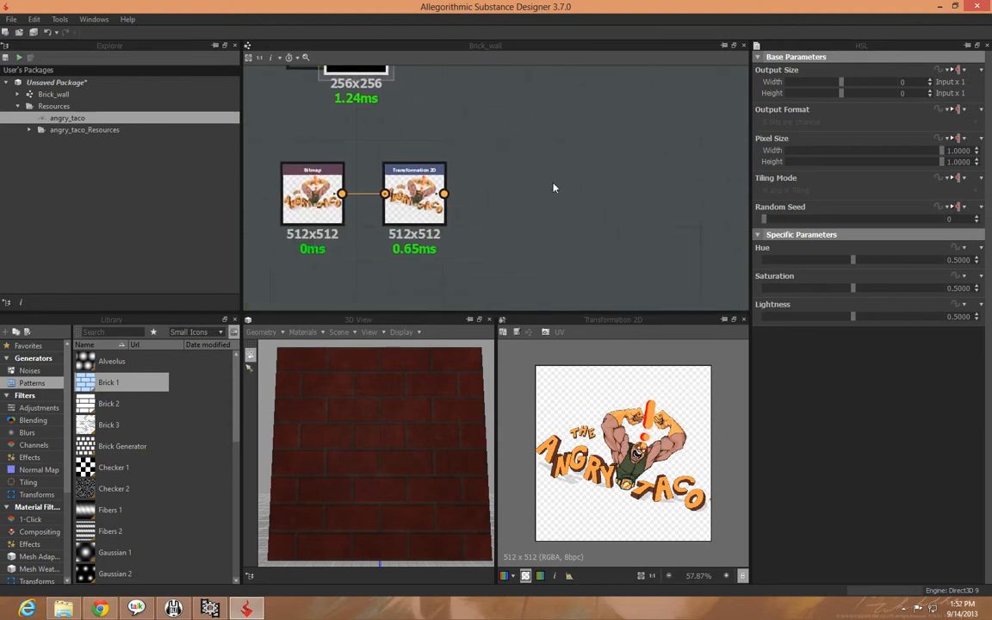
{"action": "left_click", "coordinate": [416, 196]}
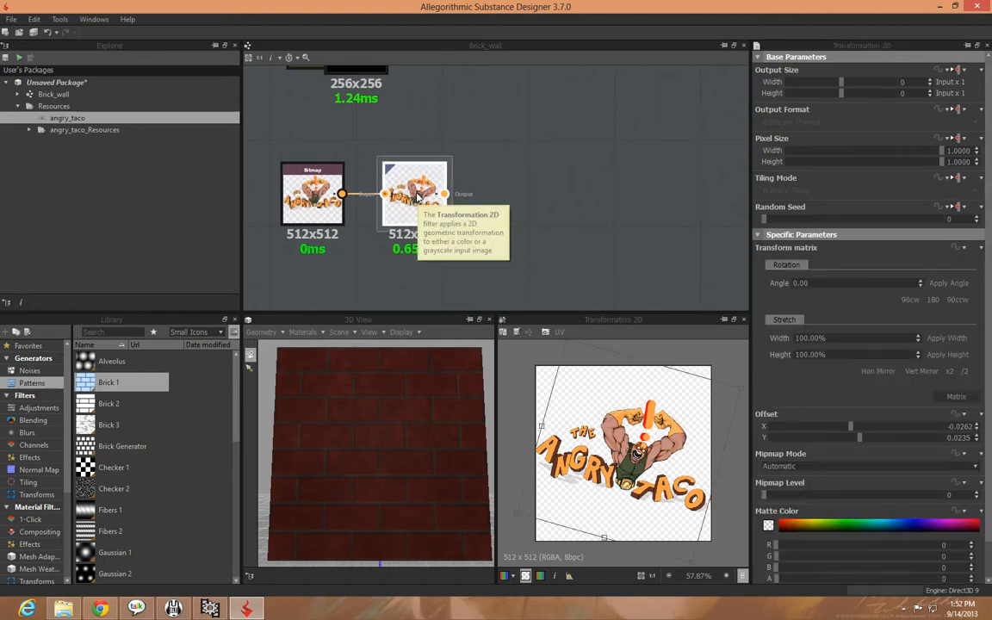
{"action": "right_click", "coordinate": [418, 197]}
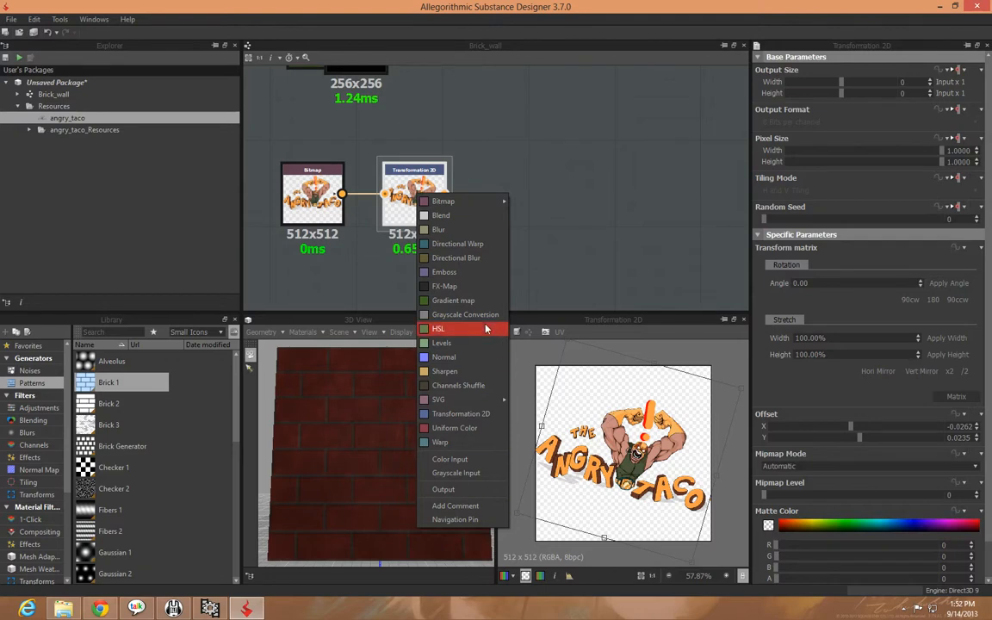
{"action": "left_click", "coordinate": [442, 343]}
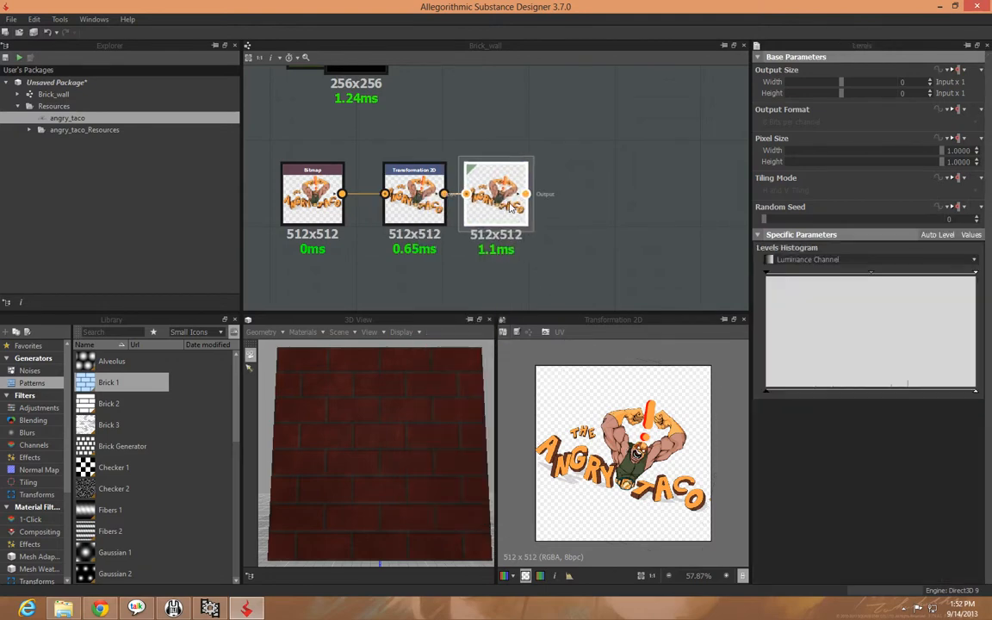
{"action": "left_click_drag", "start_coordinate": [502, 196], "coordinate": [519, 196]}
Insert a Blend node between the HSL node and the Specular output, with the logo's Levels node as its foreground
{"action": "middle_click_drag", "start_coordinate": [608, 214], "coordinate": [566, 283]}
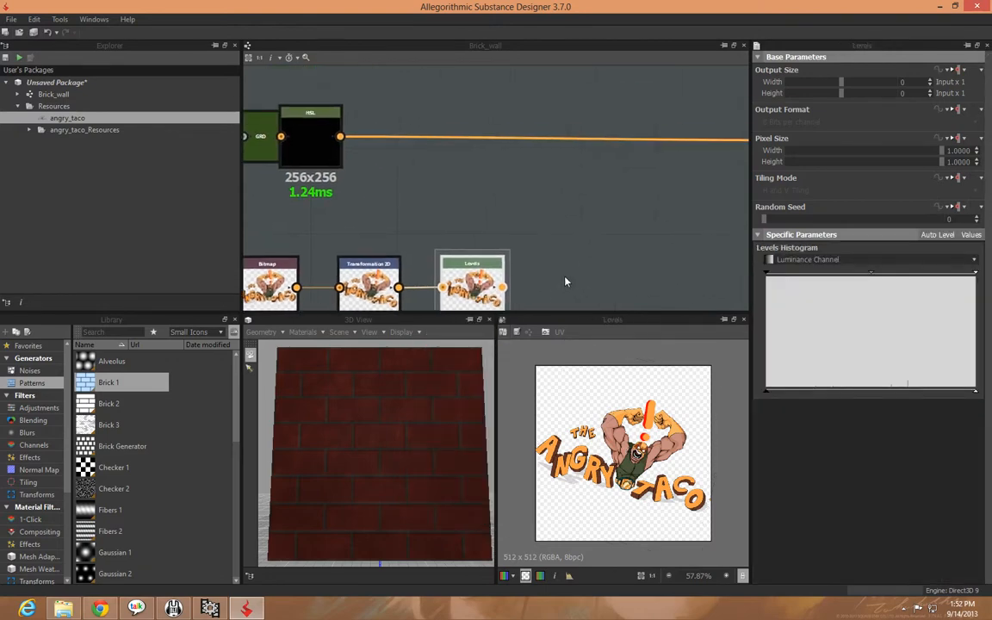
{"action": "left_click", "coordinate": [291, 133]}
{"action": "right_click", "coordinate": [324, 153]}
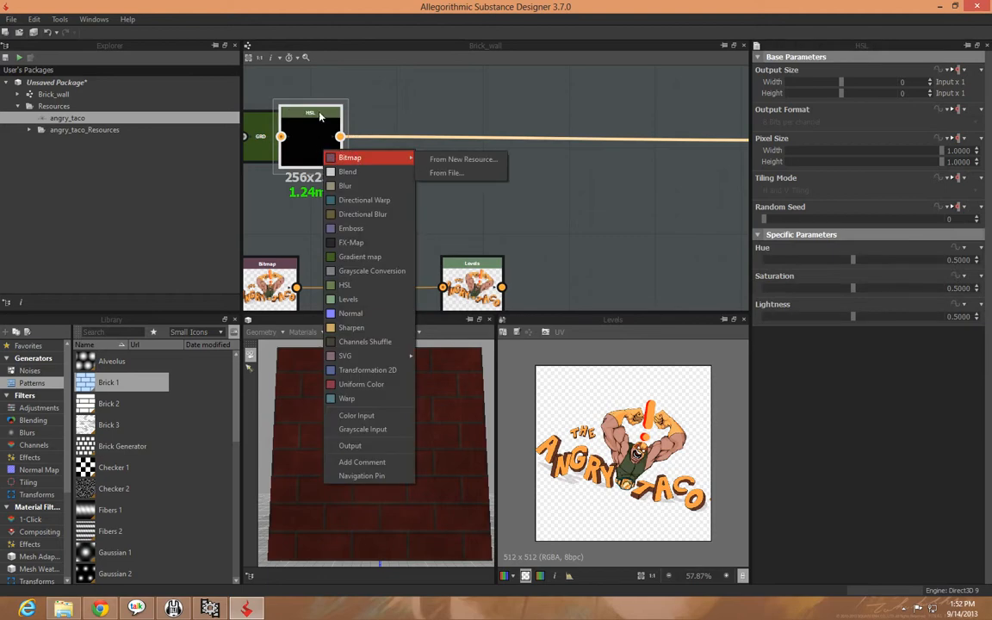
{"action": "left_click", "coordinate": [348, 171]}
{"action": "left_click_drag", "start_coordinate": [400, 148], "coordinate": [670, 153]}
{"action": "left_click_drag", "start_coordinate": [501, 287], "coordinate": [634, 123]}
Show the HSL node in the 2D view and try out different Lightness and Saturation values
{"action": "double_click", "coordinate": [284, 128]}
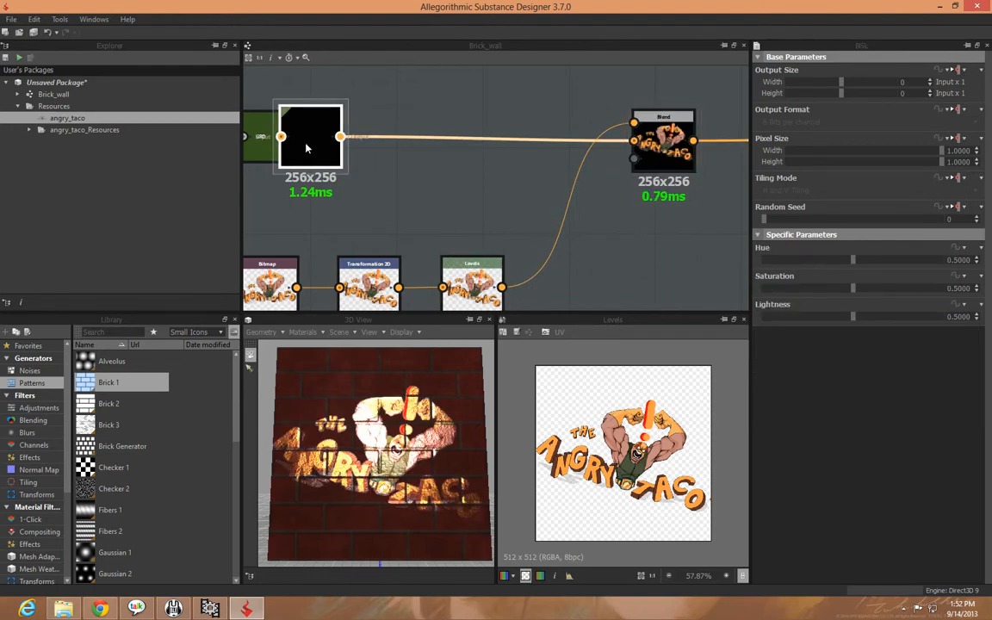
{"action": "scroll", "coordinate": [681, 452], "scroll_direction": "up", "scroll_amount": 4}
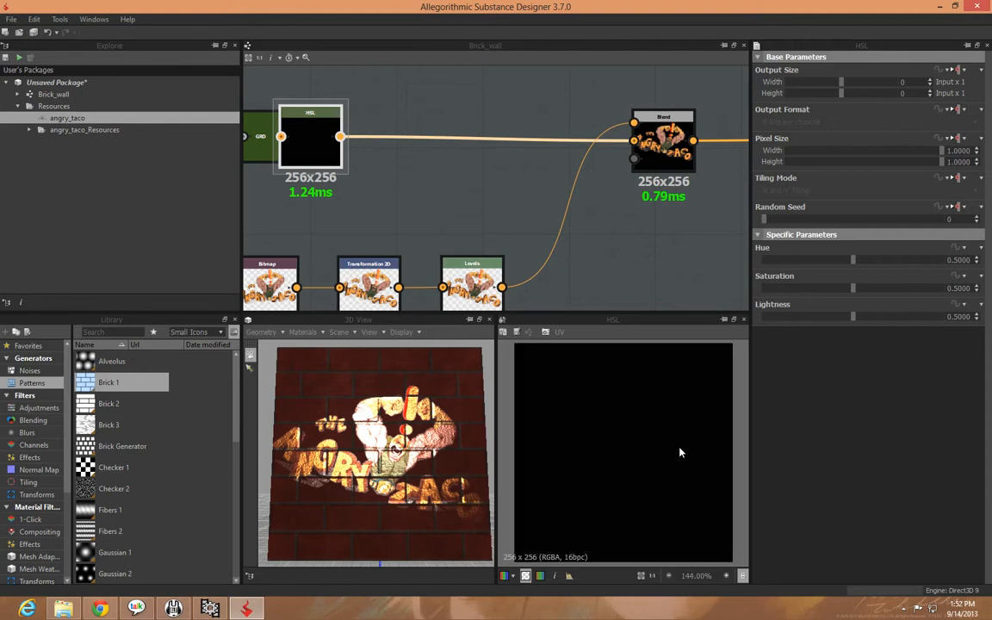
{"action": "scroll", "coordinate": [683, 452], "scroll_direction": "down", "scroll_amount": 1}
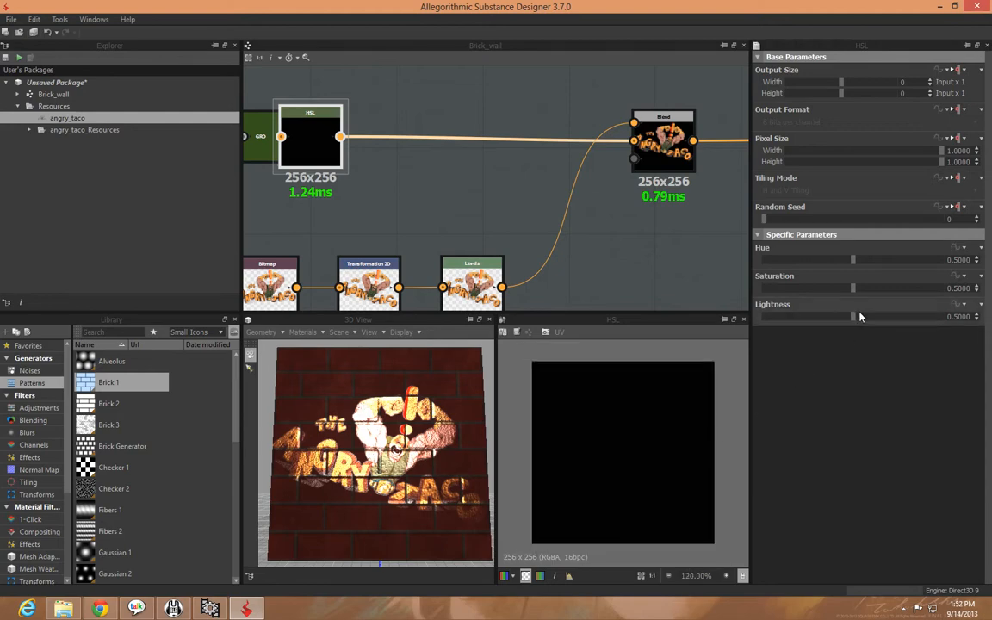
{"action": "mouse_move", "coordinate": [853, 317]}
{"action": "left_mouse_down"}
{"action": "mouse_move", "coordinate": [989, 324]}
{"action": "mouse_move", "coordinate": [792, 320]}
{"action": "mouse_move", "coordinate": [806, 330]}
{"action": "mouse_move", "coordinate": [860, 327]}
{"action": "mouse_move", "coordinate": [849, 330]}
{"action": "left_mouse_up"}
{"action": "left_click_drag", "start_coordinate": [852, 330], "coordinate": [854, 330]}
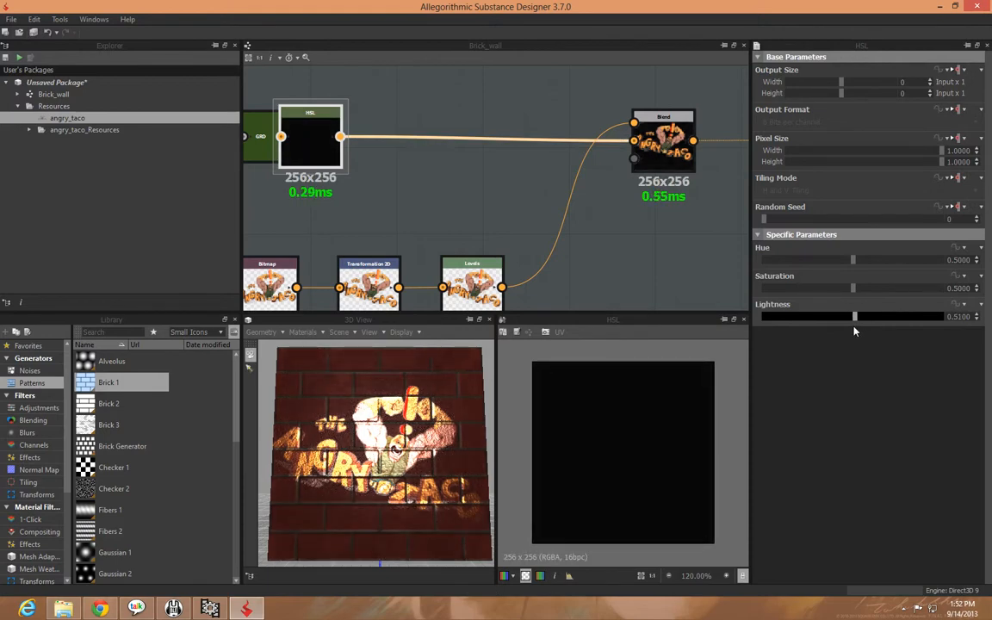
{"action": "left_click_drag", "start_coordinate": [855, 330], "coordinate": [852, 330]}
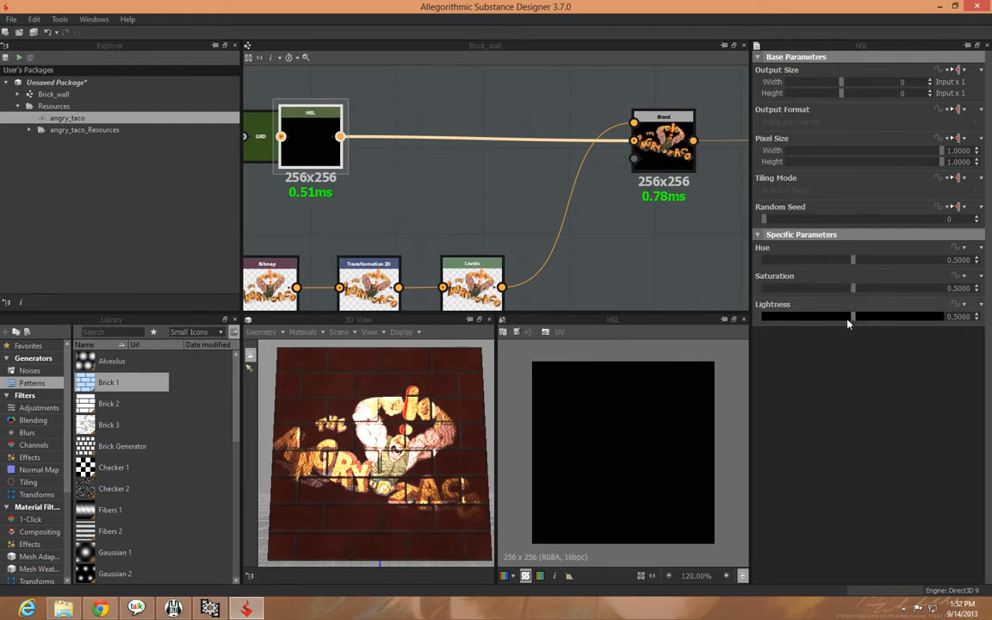
{"action": "left_click_drag", "start_coordinate": [851, 288], "coordinate": [959, 297]}
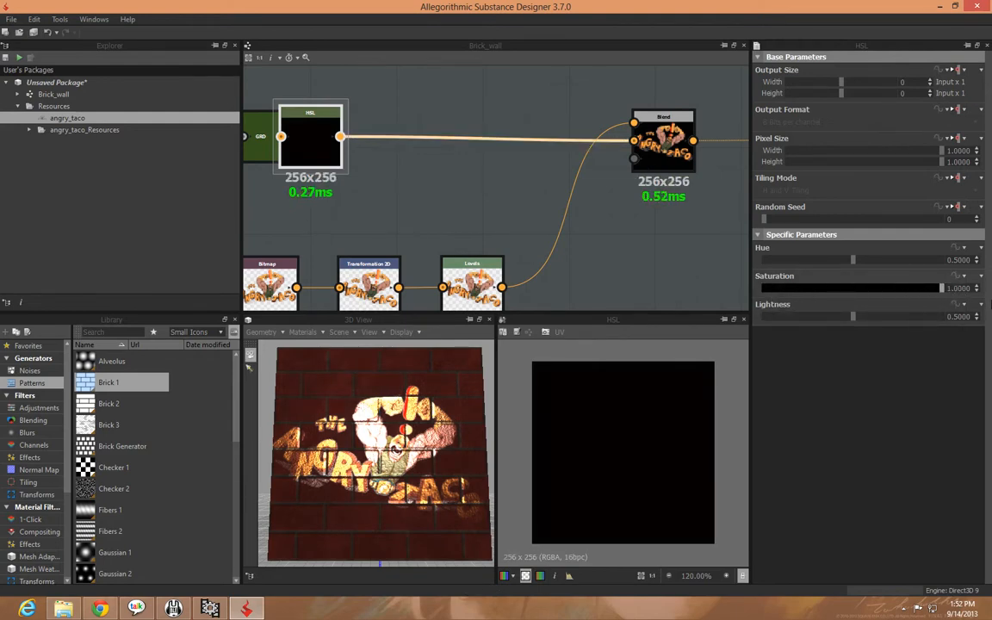
{"action": "left_click_drag", "start_coordinate": [766, 292], "coordinate": [763, 260]}
{"action": "mouse_move", "coordinate": [858, 288]}
{"action": "left_mouse_down"}
{"action": "mouse_move", "coordinate": [870, 288]}
{"action": "mouse_move", "coordinate": [850, 291]}
{"action": "left_mouse_up"}
Move the Diffuse output farther from the Multiply Blend node to make room between them
{"action": "middle_click_drag", "start_coordinate": [640, 231], "coordinate": [654, 183]}
{"action": "scroll", "coordinate": [616, 206], "scroll_direction": "down", "scroll_amount": 3}
{"action": "middle_click_drag", "start_coordinate": [629, 225], "coordinate": [571, 214]}
{"action": "left_click", "coordinate": [431, 274]}
{"action": "left_click_drag", "start_coordinate": [430, 274], "coordinate": [646, 279]}
Insert a Blend node before the Diffuse output and connect the logo's Transformation 2D node as its foreground
{"action": "right_click", "coordinate": [348, 273]}
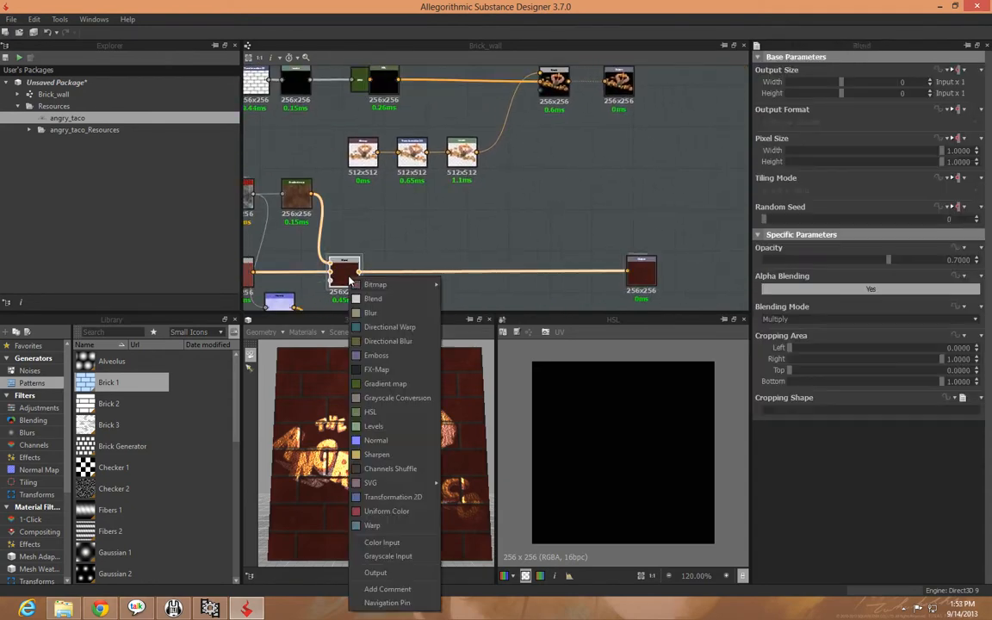
{"action": "left_click", "coordinate": [373, 299]}
{"action": "left_click_drag", "start_coordinate": [380, 270], "coordinate": [548, 272]}
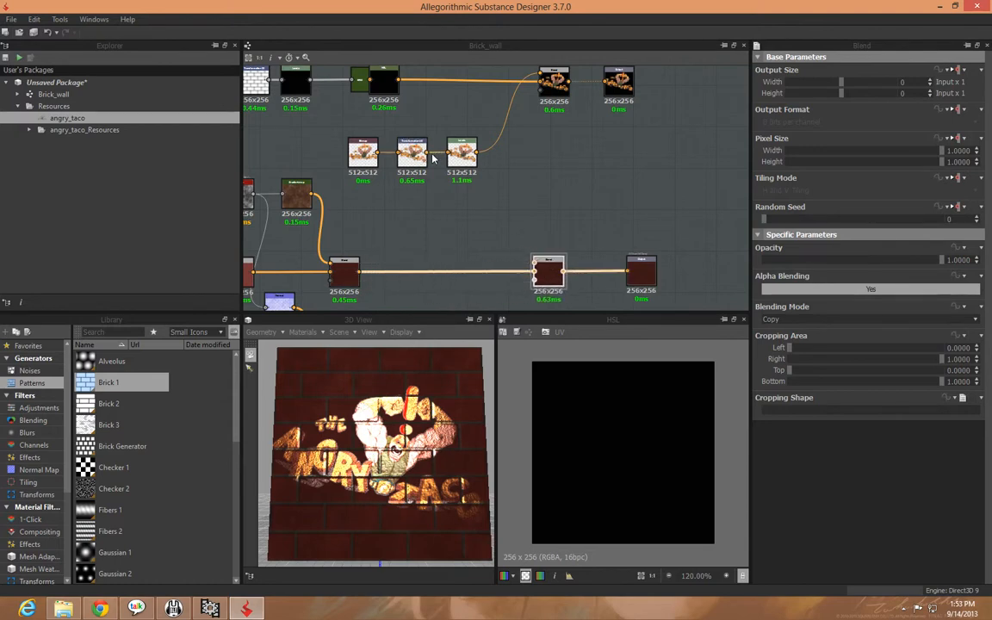
{"action": "left_click_drag", "start_coordinate": [525, 259], "coordinate": [535, 263]}
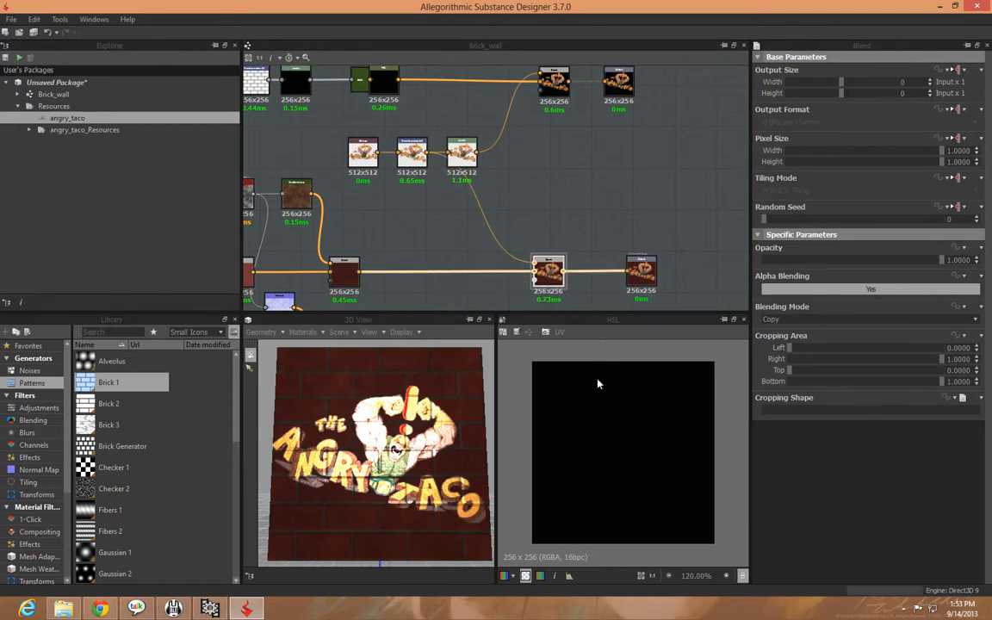
{"action": "left_click_drag", "start_coordinate": [422, 442], "coordinate": [372, 409]}
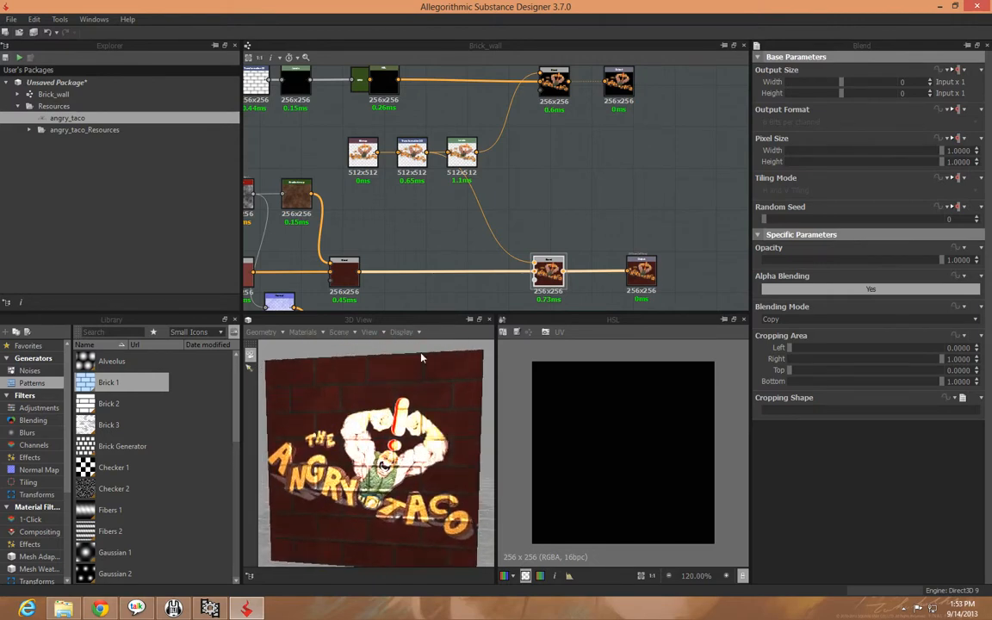
Darken the logo's Levels node to near black by lowering its output white level and slightly raising its output black level
{"action": "left_click", "coordinate": [462, 153]}
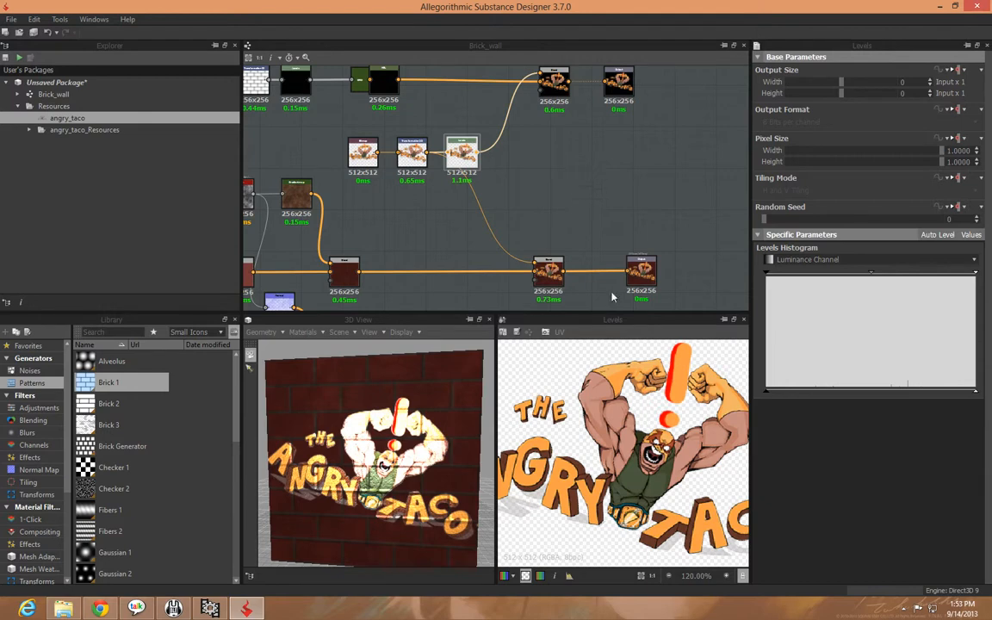
{"action": "scroll", "coordinate": [527, 466], "scroll_direction": "down", "scroll_amount": 3}
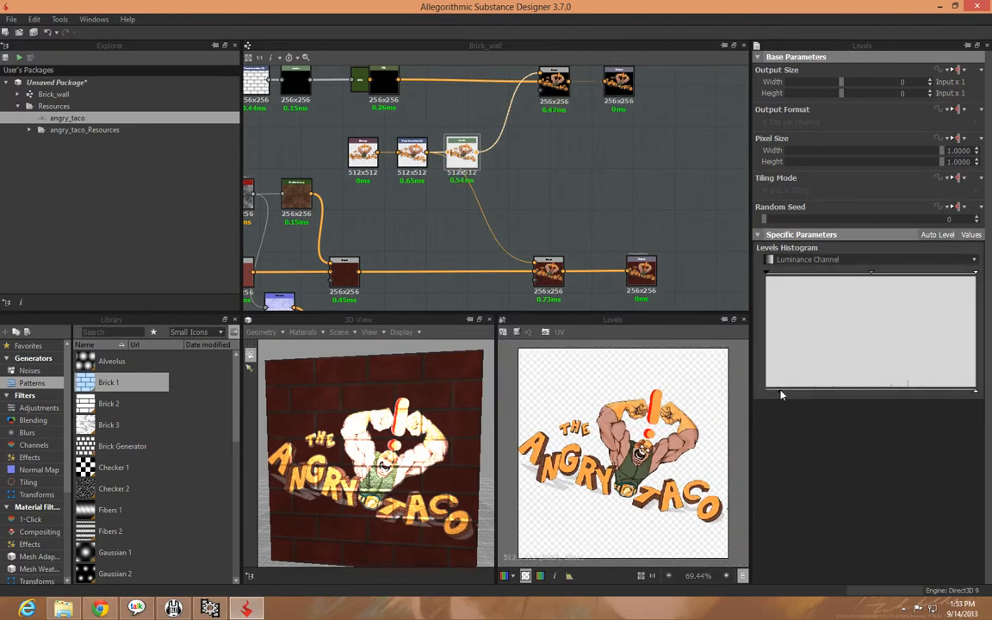
{"action": "left_click_drag", "start_coordinate": [978, 393], "coordinate": [790, 391]}
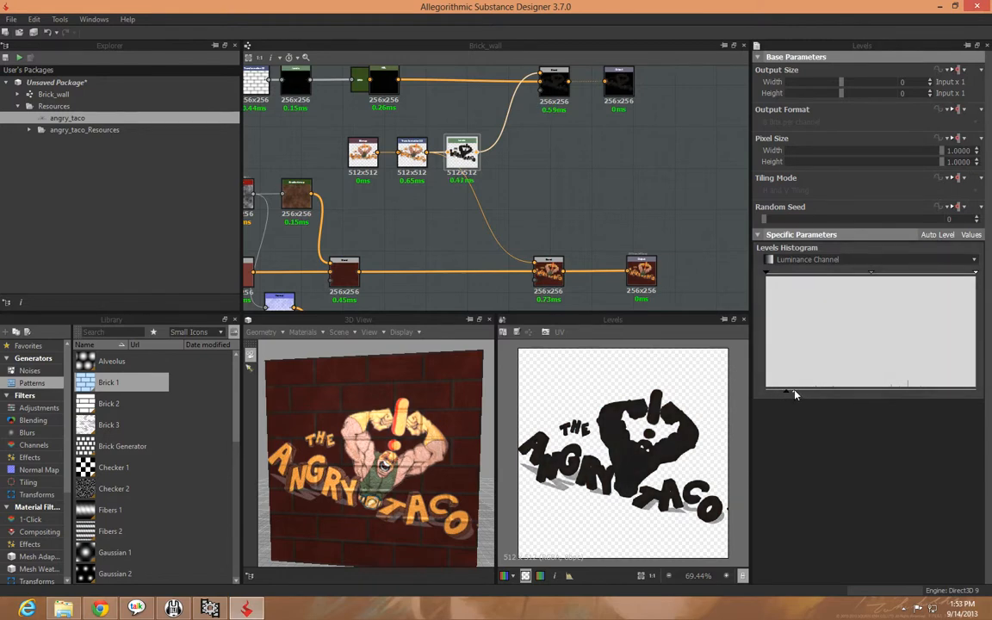
{"action": "left_click_drag", "start_coordinate": [370, 457], "coordinate": [412, 453]}
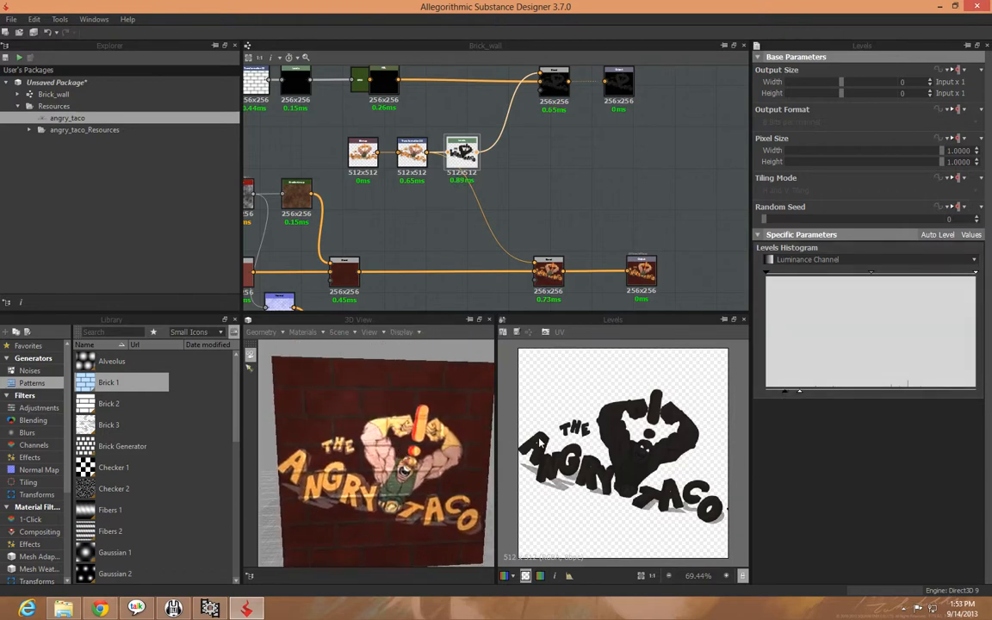
Add a Grunge Map 001 noise beside the logo's Levels node and connect it as the mask of both logo Blend nodes
{"action": "middle_click_drag", "start_coordinate": [539, 193], "coordinate": [576, 195]}
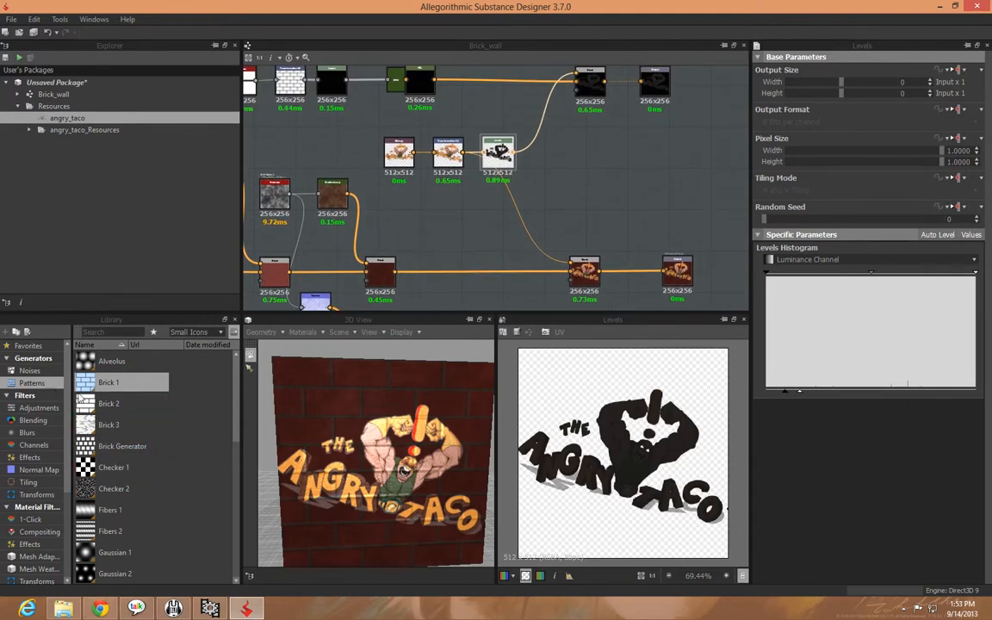
{"action": "left_click", "coordinate": [29, 371]}
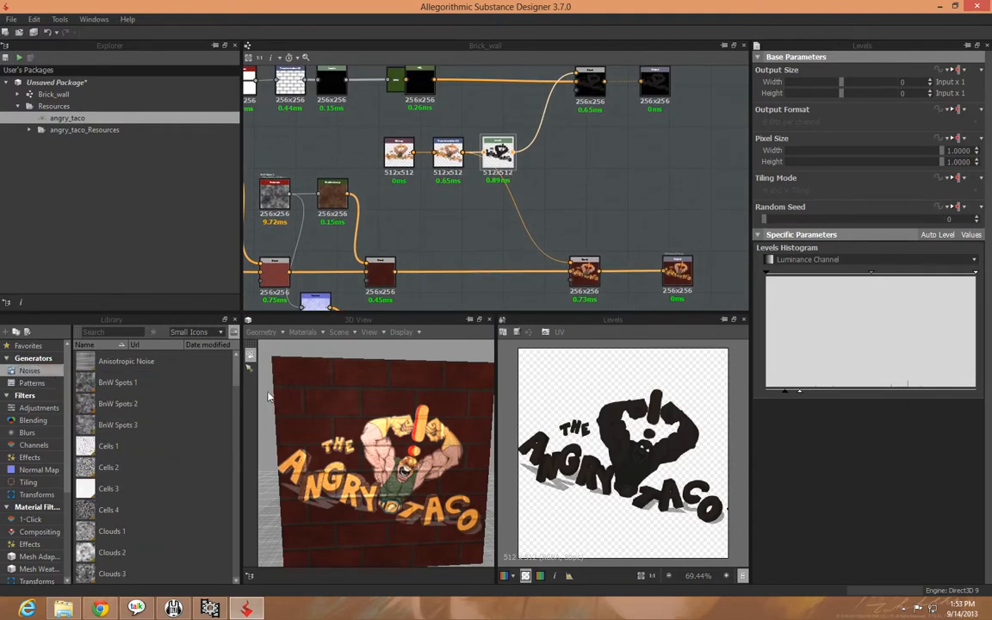
{"action": "left_click_drag", "start_coordinate": [237, 365], "coordinate": [239, 460]}
{"action": "left_click_drag", "start_coordinate": [84, 408], "coordinate": [570, 165]}
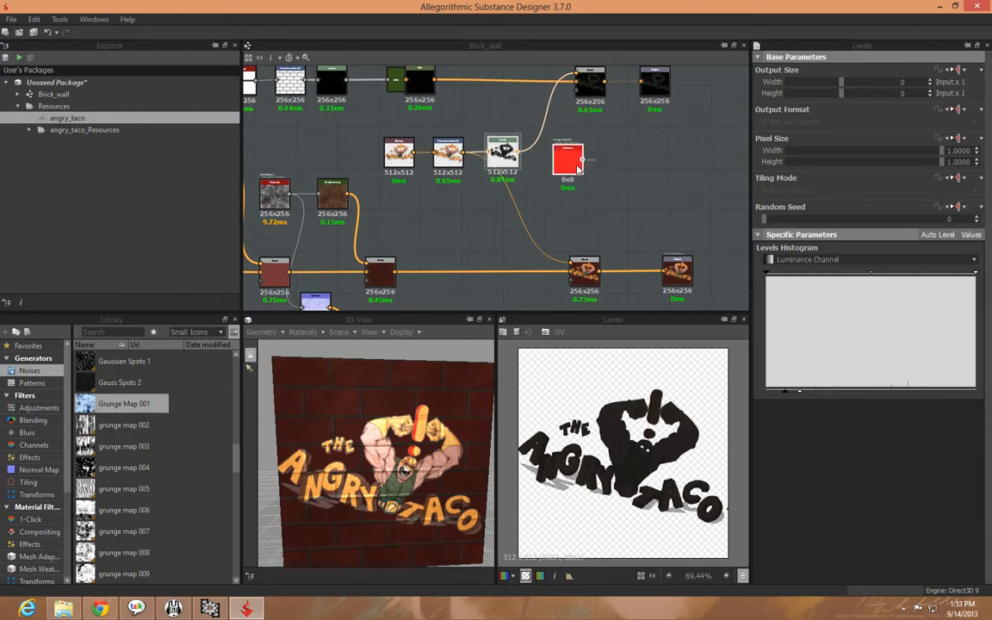
{"action": "left_click", "coordinate": [617, 173]}
{"action": "left_click_drag", "start_coordinate": [583, 162], "coordinate": [549, 157]}
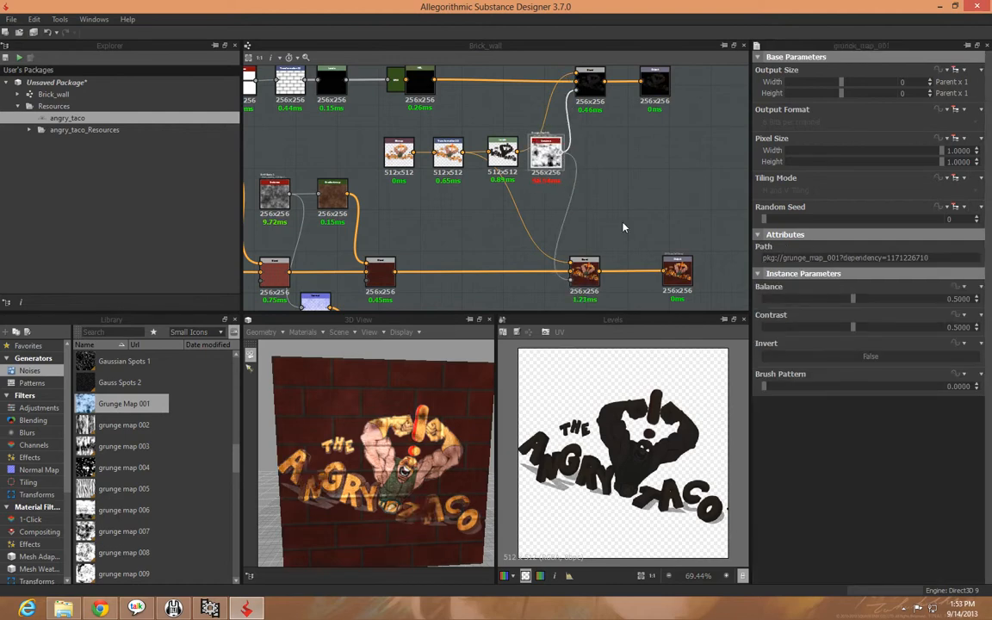
Try out different Brush Pattern values on the grunge map while viewing the logo up close
{"action": "mouse_move", "coordinate": [423, 466]}
{"action": "left_mouse_down"}
{"action": "mouse_move", "coordinate": [408, 482]}
{"action": "mouse_move", "coordinate": [421, 466]}
{"action": "left_mouse_up"}
{"action": "scroll", "coordinate": [421, 465], "scroll_direction": "up", "scroll_amount": 3}
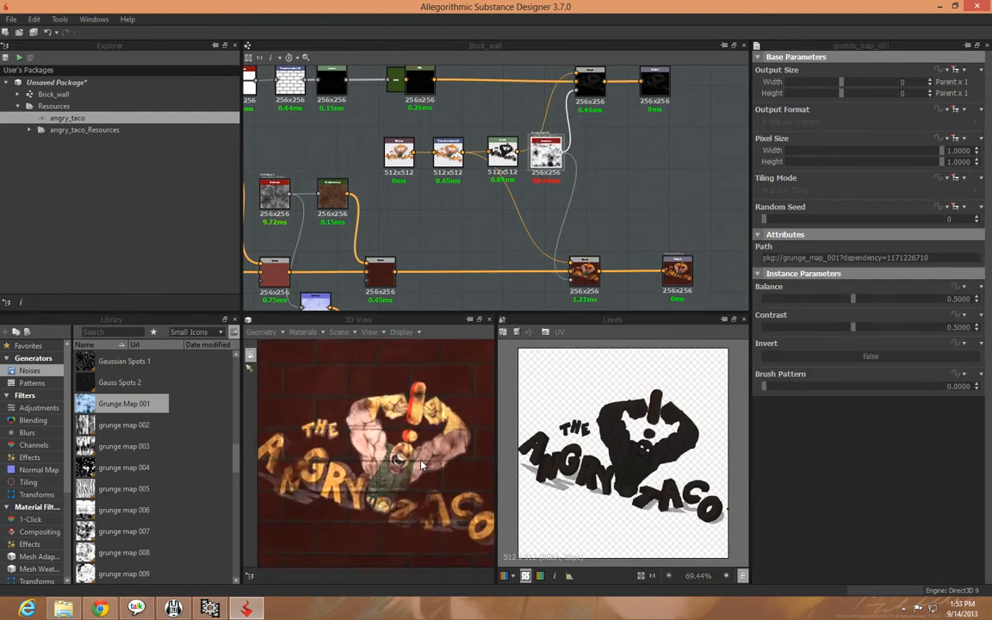
{"action": "left_click_drag", "start_coordinate": [345, 467], "coordinate": [351, 469]}
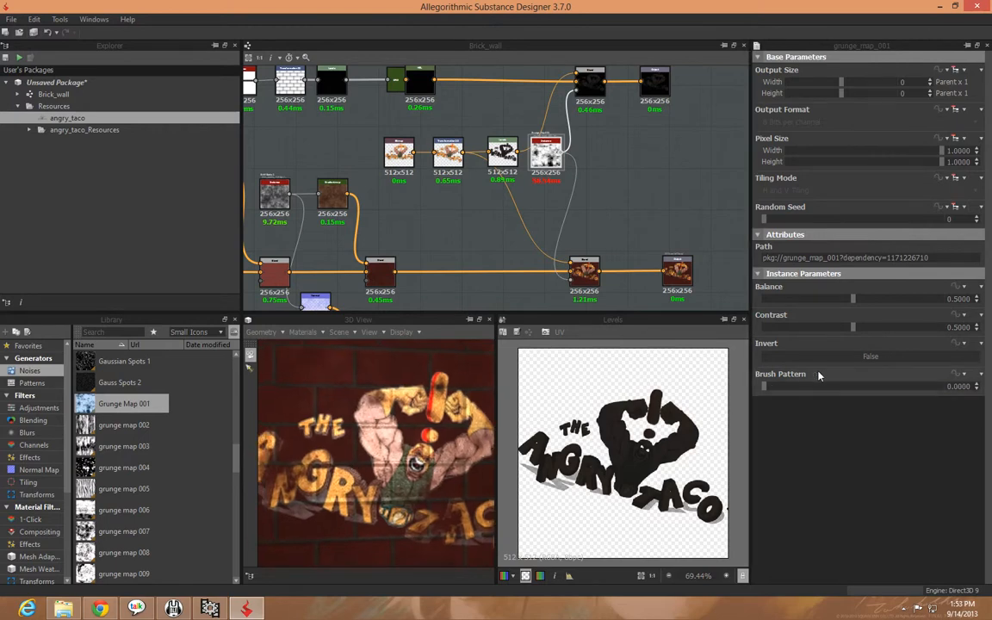
{"action": "mouse_move", "coordinate": [765, 386]}
{"action": "left_mouse_down"}
{"action": "mouse_move", "coordinate": [930, 389]}
{"action": "mouse_move", "coordinate": [755, 395]}
{"action": "left_mouse_up"}
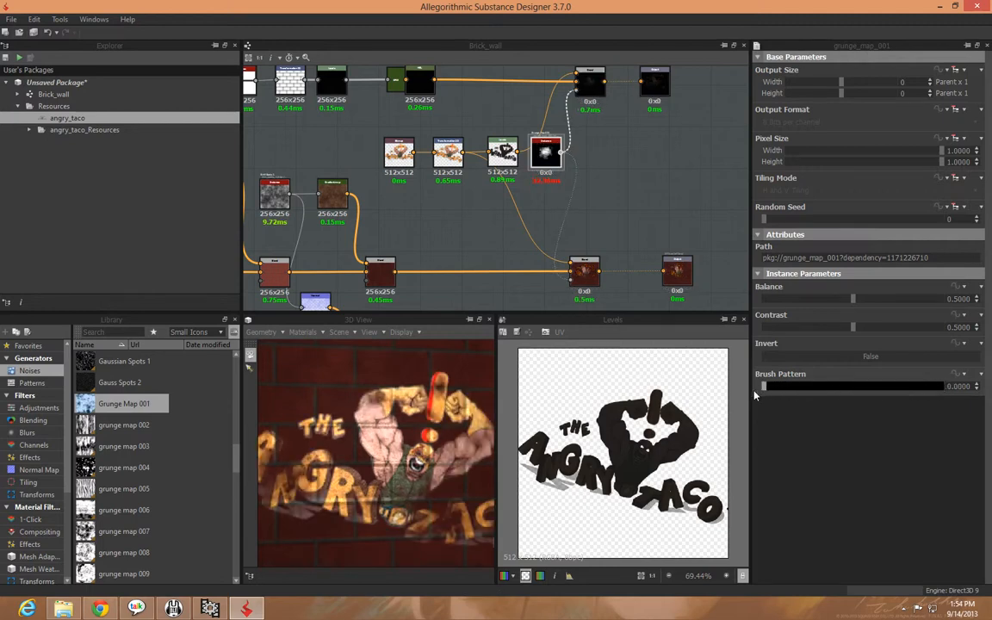
Set the grunge map's Contrast to 0.76 and its Balance to 0.47
{"action": "left_click_drag", "start_coordinate": [853, 329], "coordinate": [942, 328]}
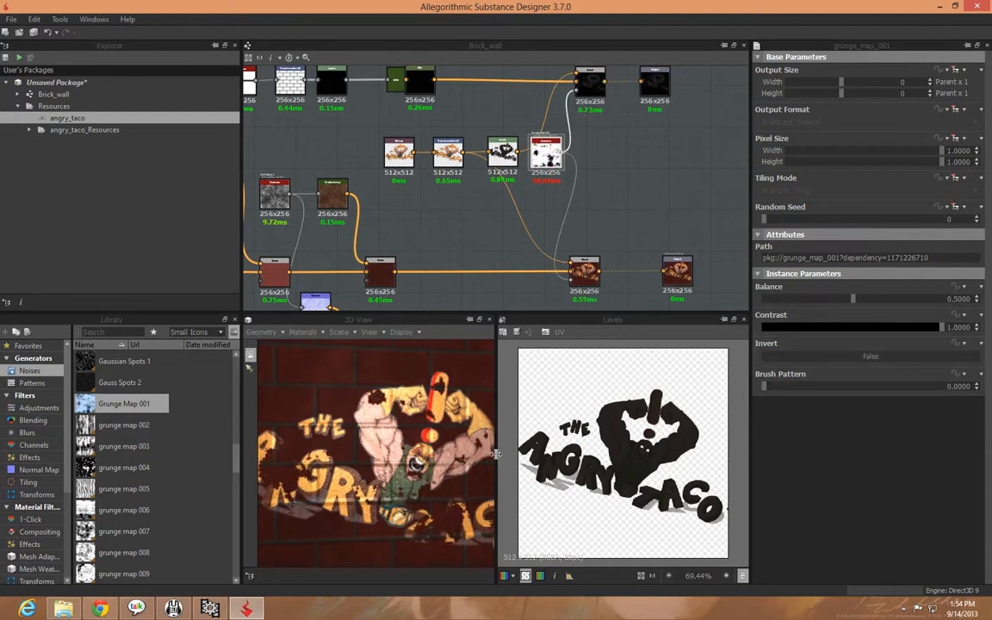
{"action": "scroll", "coordinate": [400, 465], "scroll_direction": "up", "scroll_amount": 5}
{"action": "scroll", "coordinate": [400, 465], "scroll_direction": "down", "scroll_amount": 5}
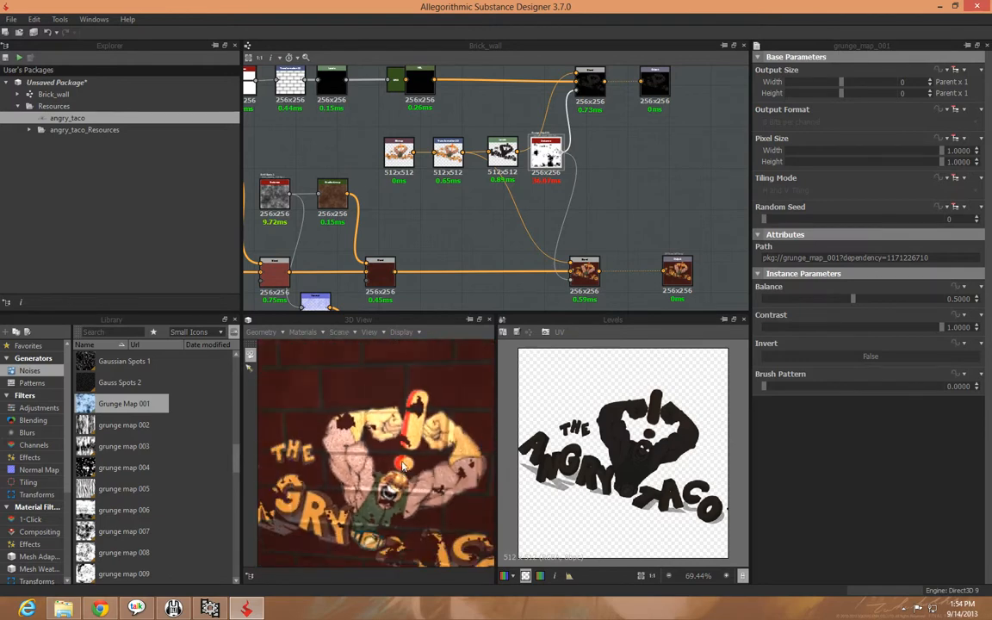
{"action": "left_click_drag", "start_coordinate": [941, 328], "coordinate": [902, 336]}
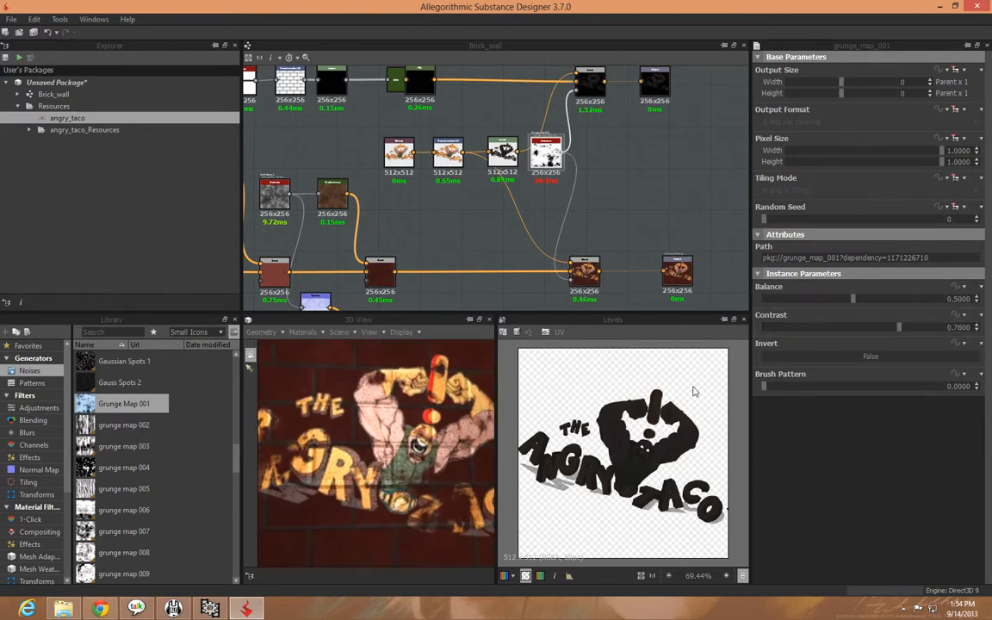
{"action": "mouse_move", "coordinate": [852, 298]}
{"action": "left_mouse_down"}
{"action": "mouse_move", "coordinate": [799, 300]}
{"action": "mouse_move", "coordinate": [859, 301]}
{"action": "mouse_move", "coordinate": [847, 313]}
{"action": "left_mouse_up"}
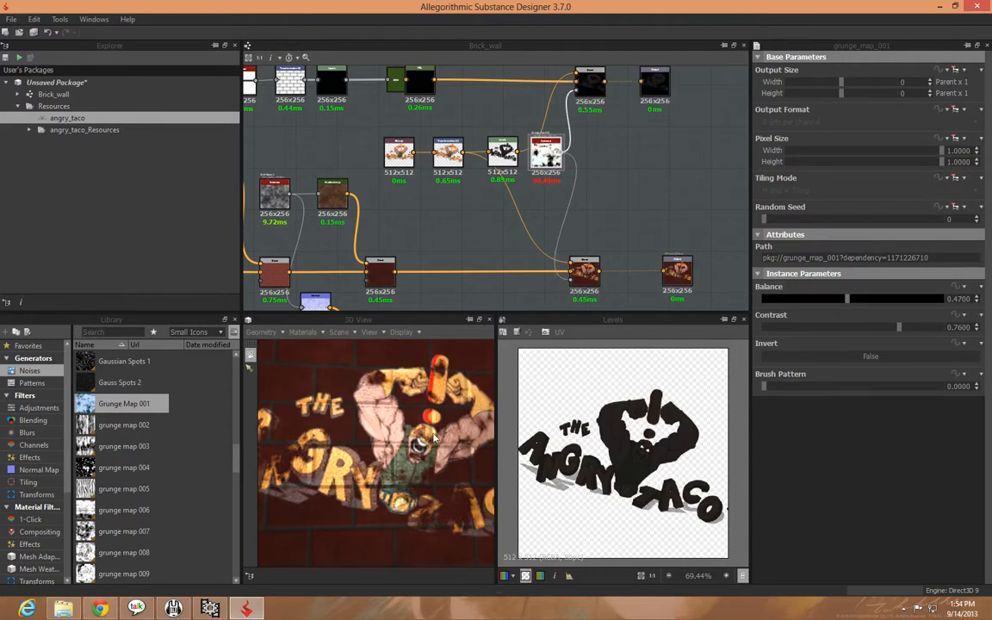
Examine the worn logo on the brick wall in the 3D view from several angles and distances
{"action": "middle_click_drag", "start_coordinate": [433, 438], "coordinate": [419, 451]}
{"action": "scroll", "coordinate": [418, 451], "scroll_direction": "down", "scroll_amount": 5}
{"action": "middle_click_drag", "start_coordinate": [360, 475], "coordinate": [412, 474]}
{"action": "scroll", "coordinate": [413, 474], "scroll_direction": "up", "scroll_amount": 4}
{"action": "mouse_move", "coordinate": [410, 474]}
{"action": "left_mouse_down"}
{"action": "mouse_move", "coordinate": [347, 449]}
{"action": "mouse_move", "coordinate": [416, 477]}
{"action": "left_mouse_up"}
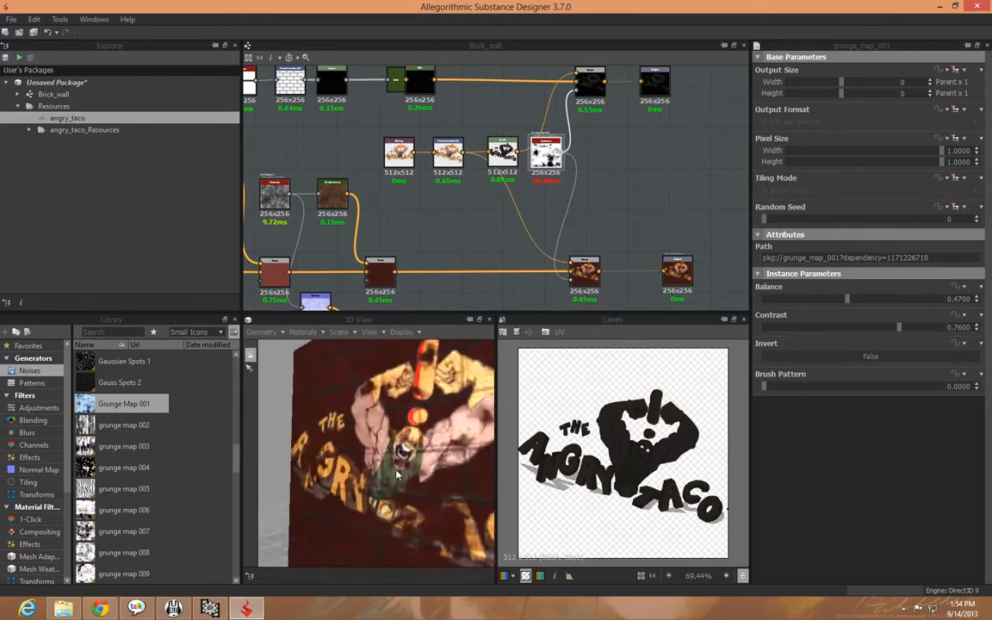
{"action": "scroll", "coordinate": [417, 478], "scroll_direction": "down", "scroll_amount": 2}
{"action": "middle_click_drag", "start_coordinate": [458, 467], "coordinate": [447, 468]}
{"action": "left_click_drag", "start_coordinate": [447, 473], "coordinate": [422, 465]}
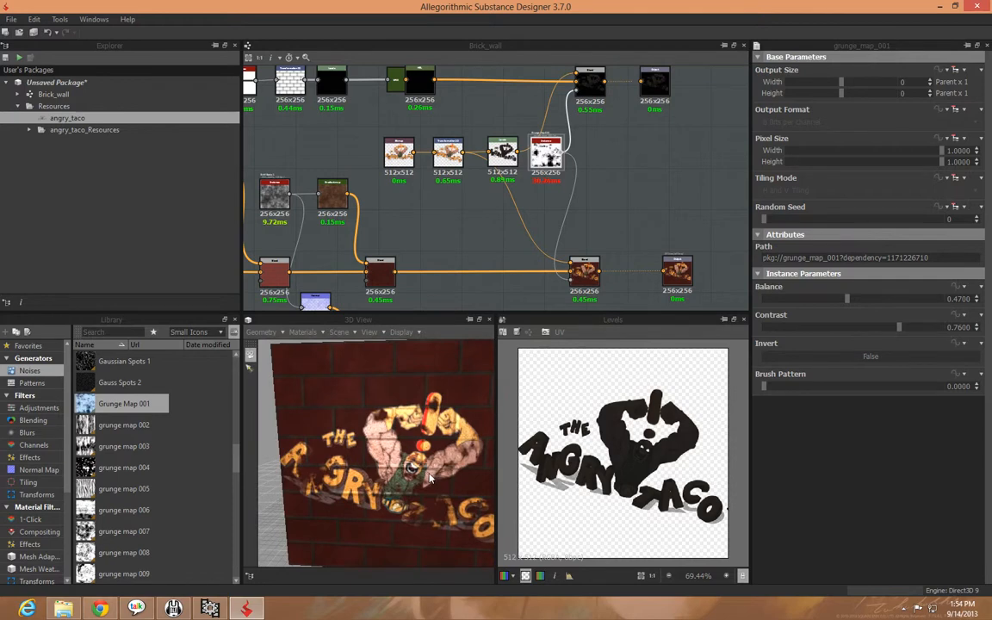
{"action": "left_click_drag", "start_coordinate": [463, 459], "coordinate": [445, 443]}
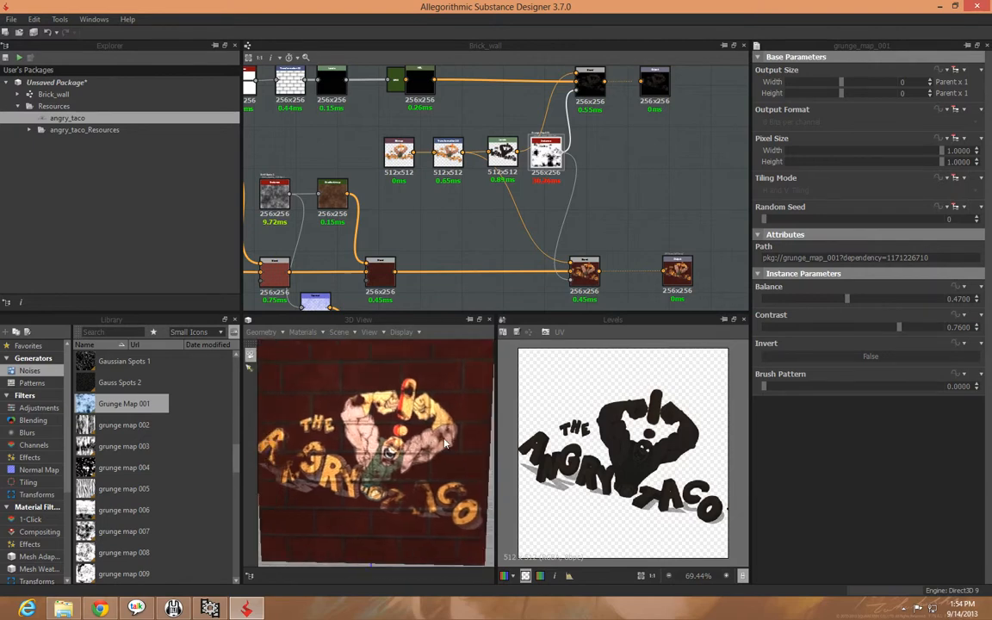
Save the unsaved package as Brick_wall.sbs in the Substance folder on drive D
{"action": "left_click", "coordinate": [86, 83]}
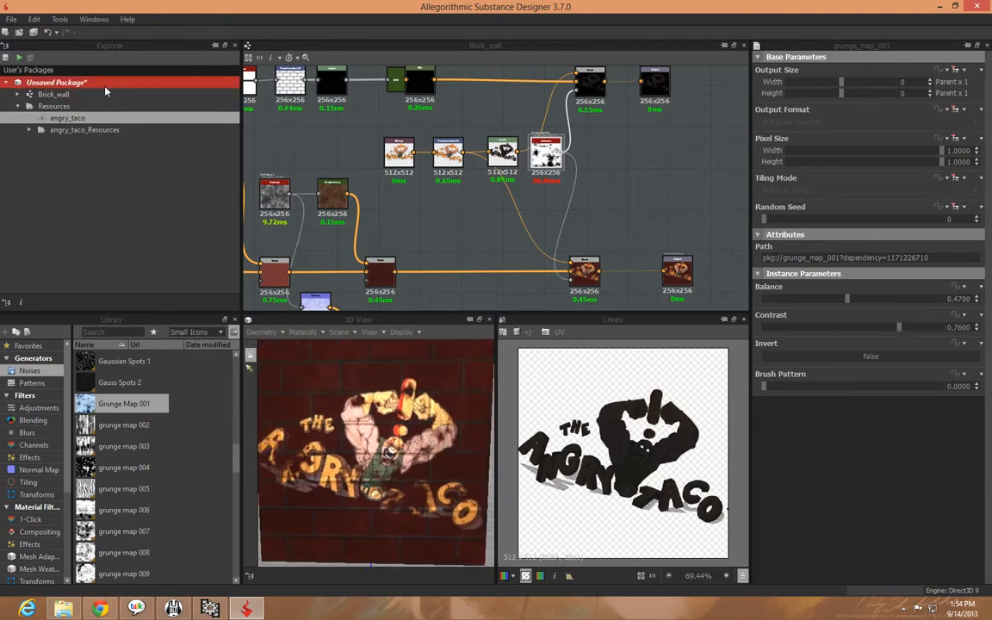
{"action": "right_click", "coordinate": [50, 85]}
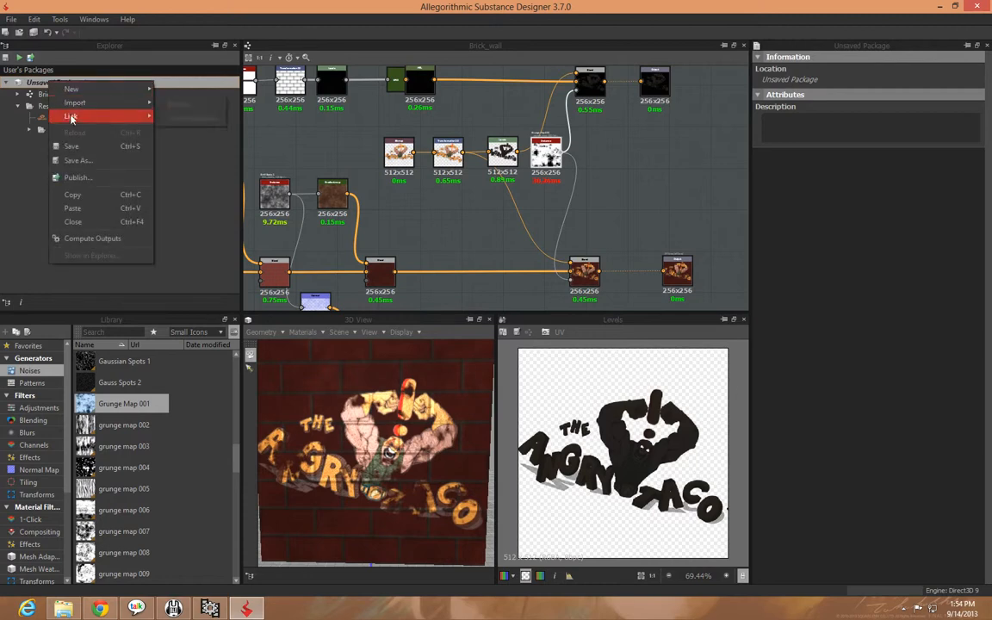
{"action": "left_click", "coordinate": [79, 160]}
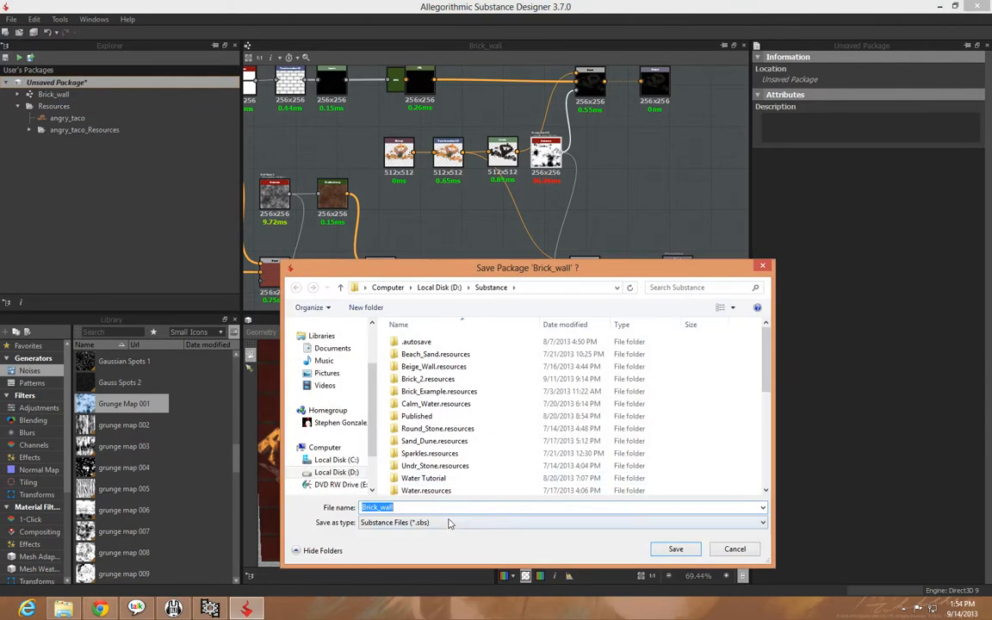
{"action": "left_click", "coordinate": [671, 547]}
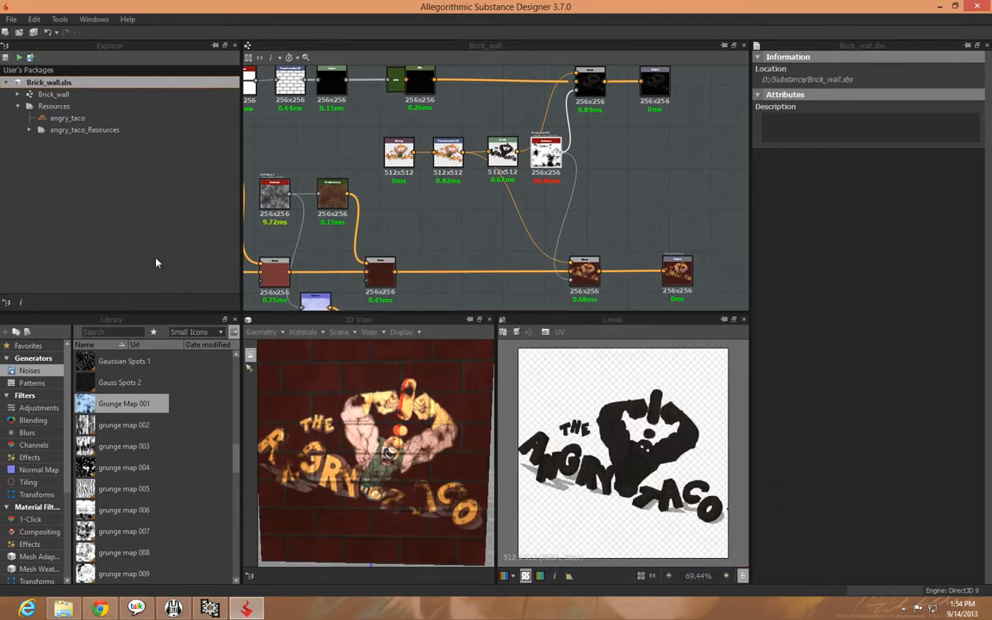
Publish the package as the Substance Archive Brick_wall in the Published folder, with Output size and Random seed exposed
{"action": "right_click", "coordinate": [49, 84]}
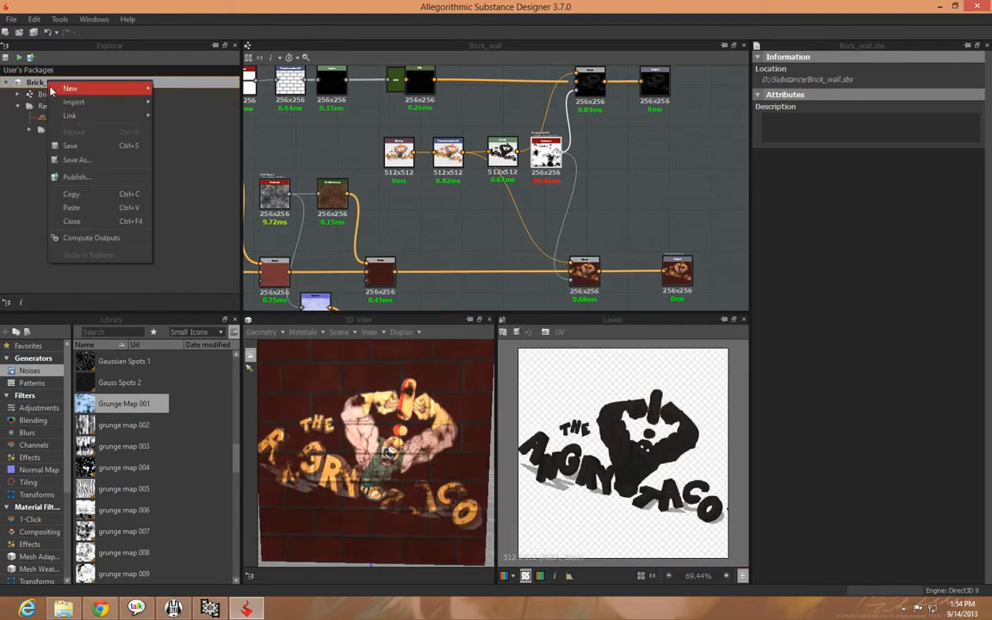
{"action": "left_click", "coordinate": [69, 178]}
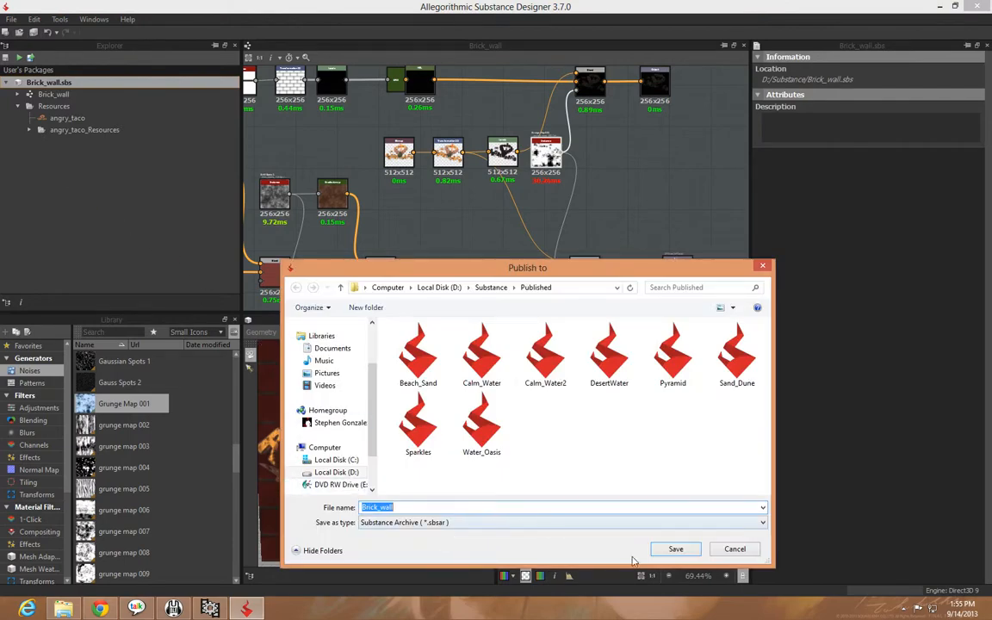
{"action": "left_click", "coordinate": [676, 549]}
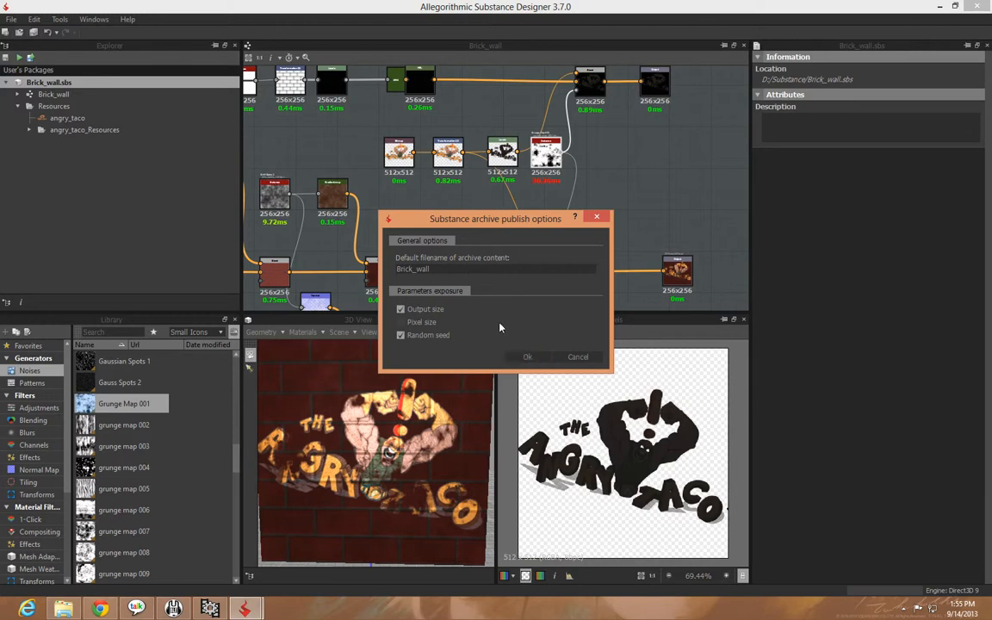
{"action": "left_click", "coordinate": [524, 358]}
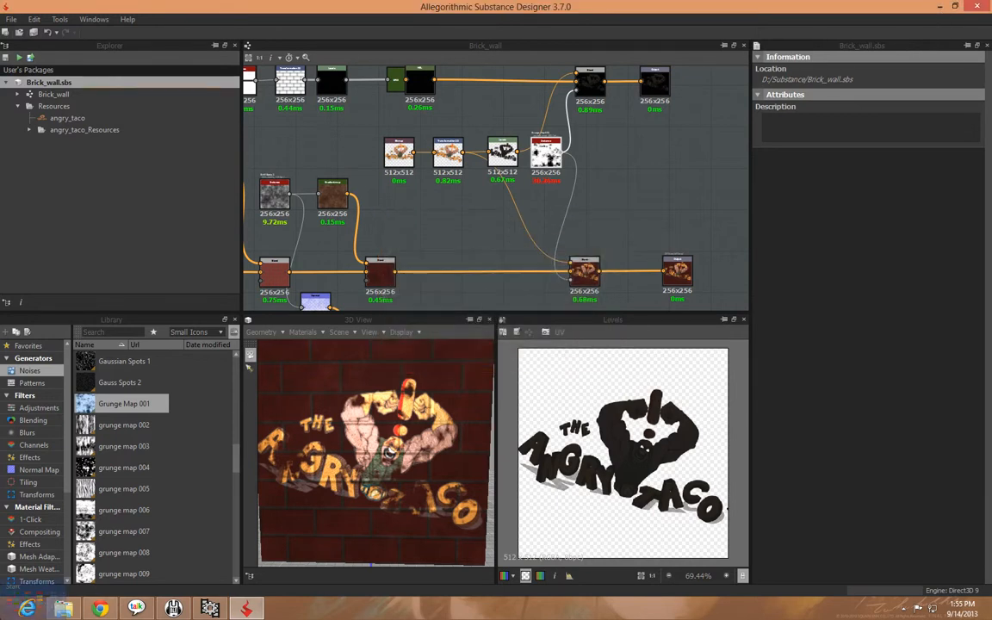
Launch the UDK Editor and close its welcome screen and floating browser window to clear the level view
{"action": "key", "text": "super"}
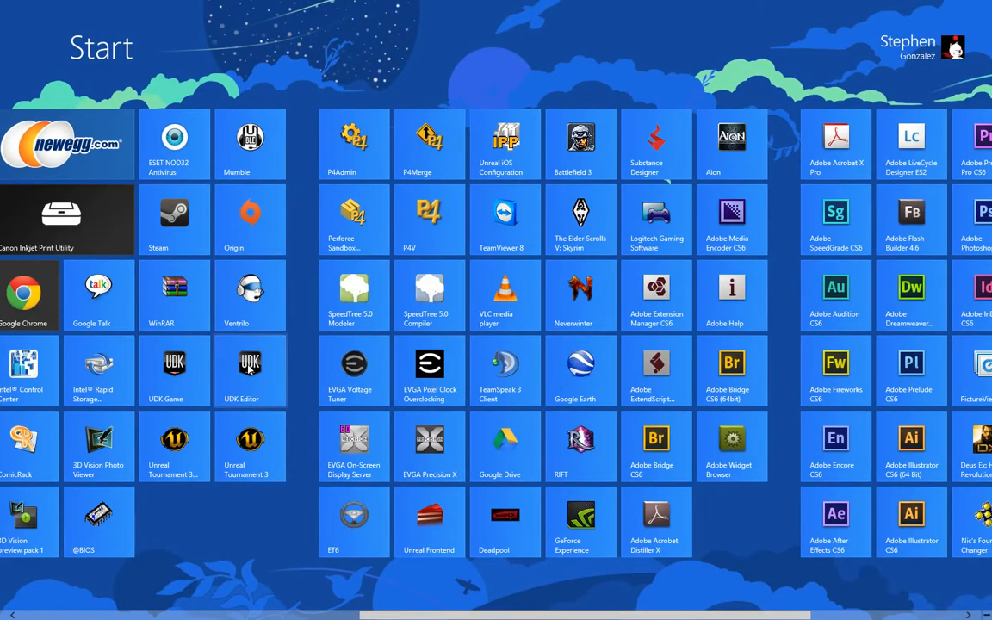
{"action": "key", "text": "super"}
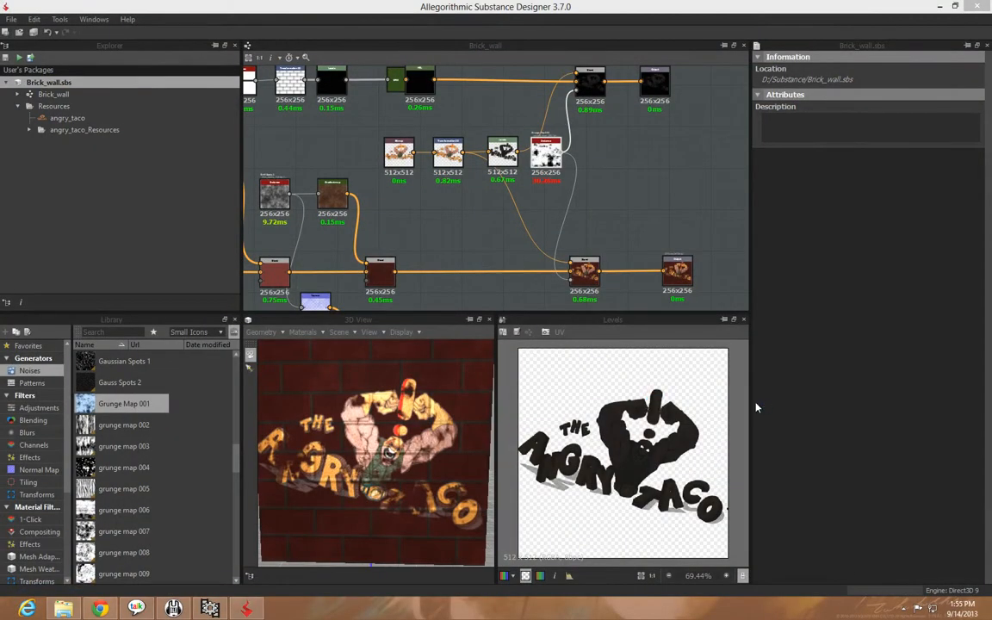
{"action": "left_click", "coordinate": [942, 7]}
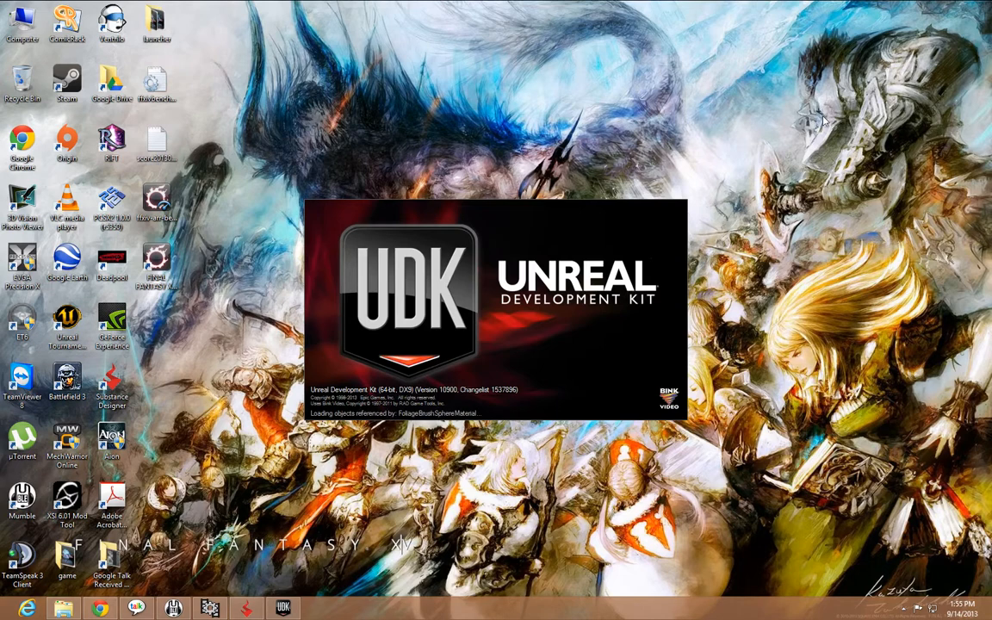
{"action": "left_click", "coordinate": [478, 356]}
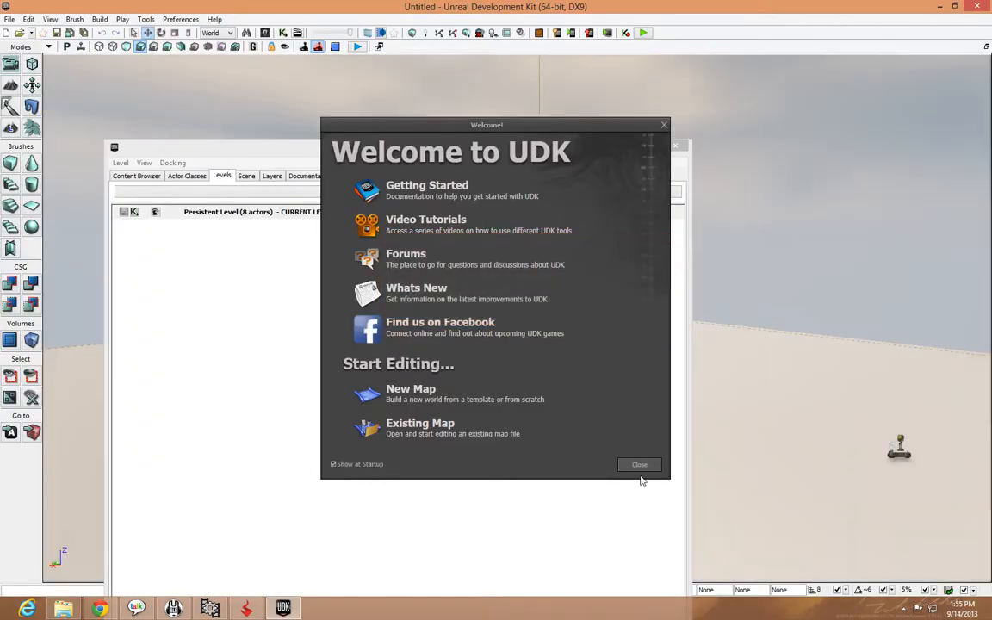
{"action": "left_click", "coordinate": [639, 465]}
{"action": "left_click", "coordinate": [154, 174]}
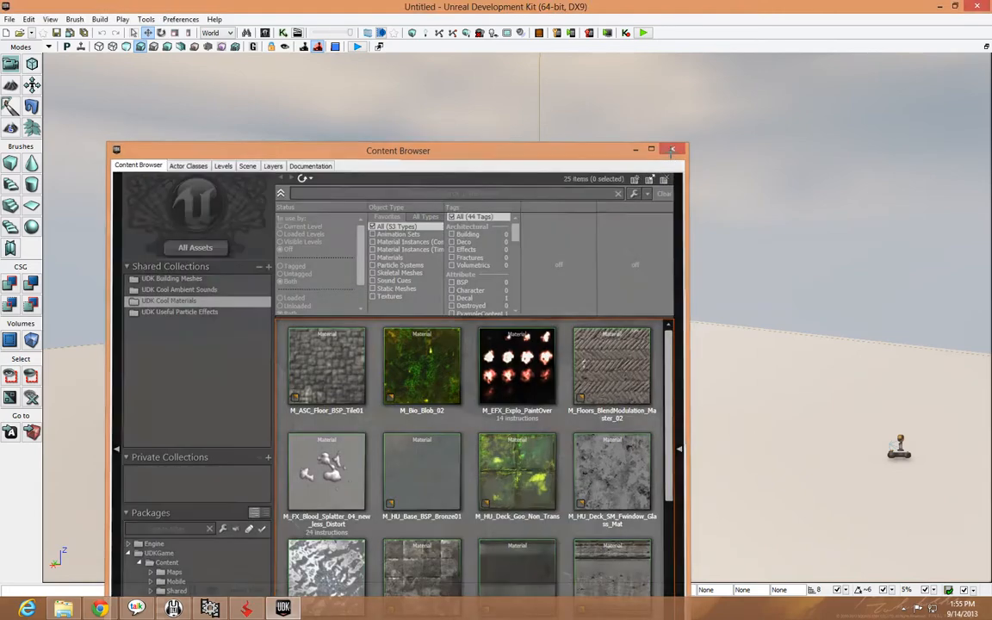
{"action": "left_click", "coordinate": [671, 151]}
{"action": "left_click_drag", "start_coordinate": [498, 339], "coordinate": [497, 293]}
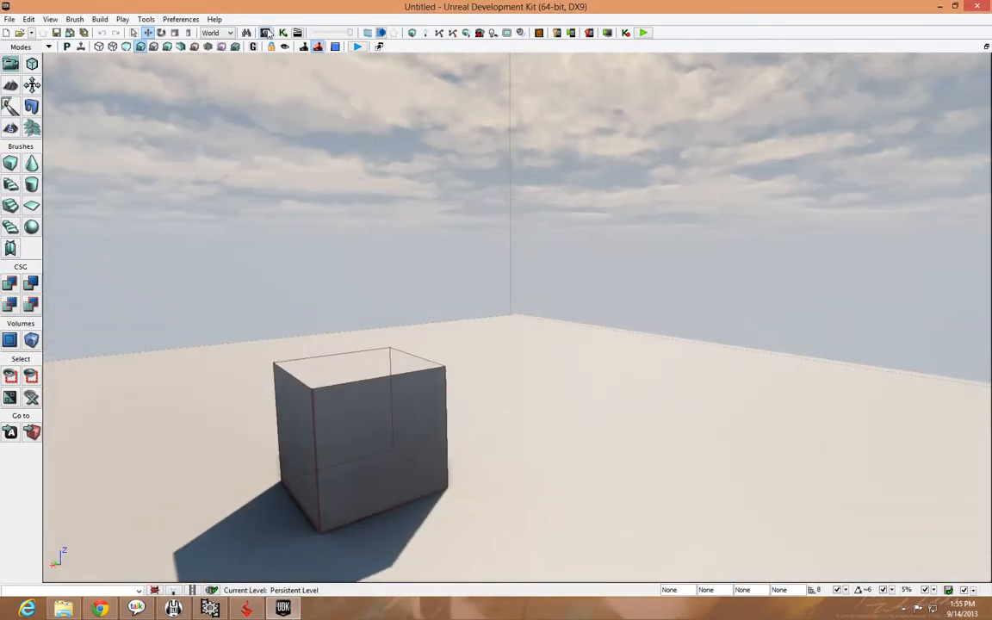
Create a new AnimSet asset named Brick_Wall in a new package Brick_Example with the grouping Materials
{"action": "left_click", "coordinate": [335, 46]}
{"action": "left_click_drag", "start_coordinate": [379, 131], "coordinate": [682, 19]}
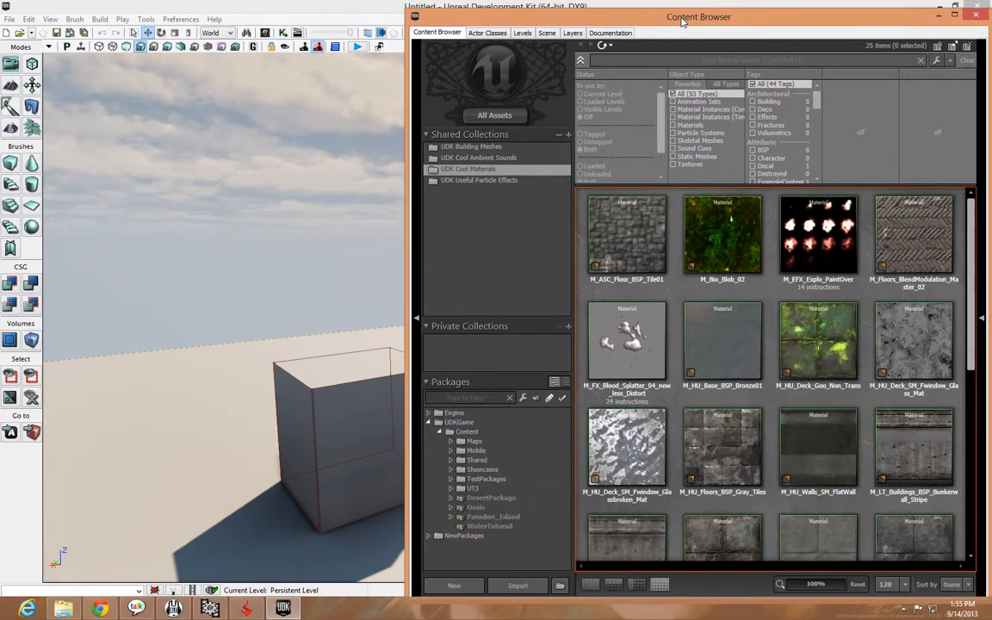
{"action": "left_click", "coordinate": [474, 589]}
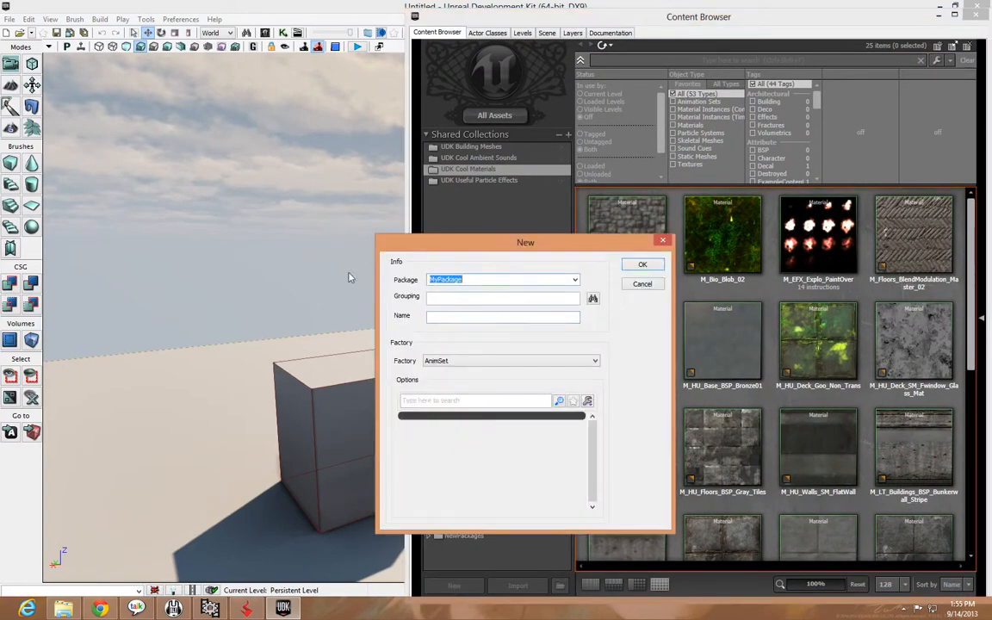
{"action": "type", "text": "Brick_Example"}
{"action": "left_click", "coordinate": [451, 315]}
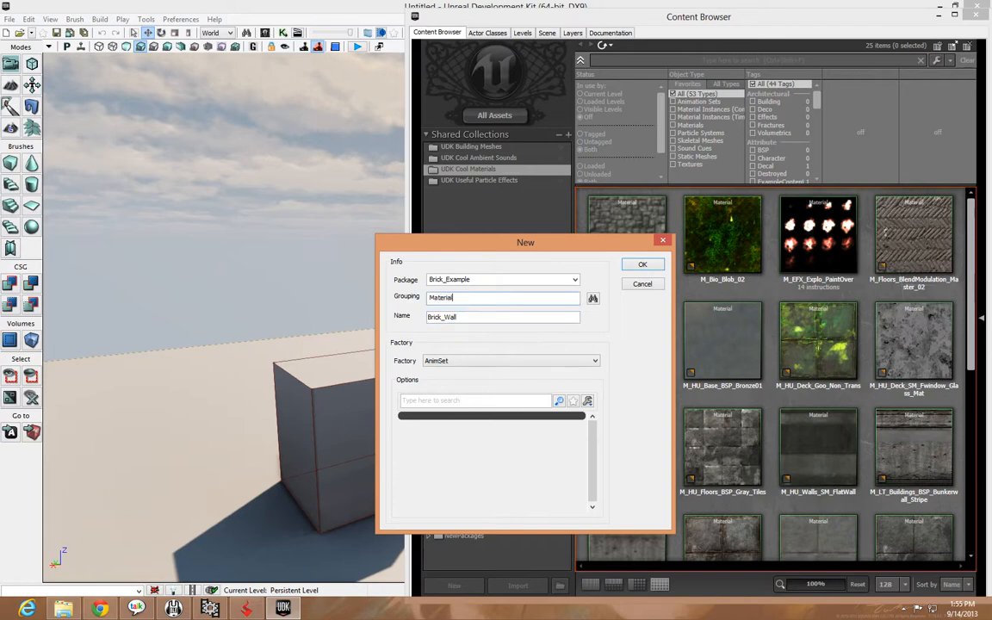
{"action": "left_click", "coordinate": [639, 264]}
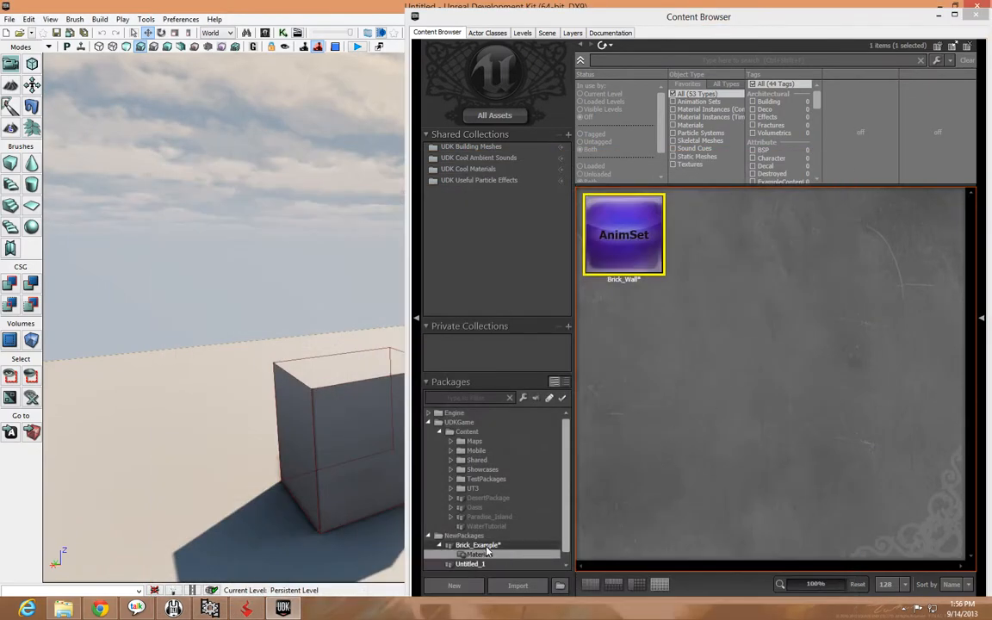
Import the published Brick_wall archive from D:\Substance\Published into the Brick_Example package, with Create Default Material enabled
{"action": "double_click", "coordinate": [487, 547]}
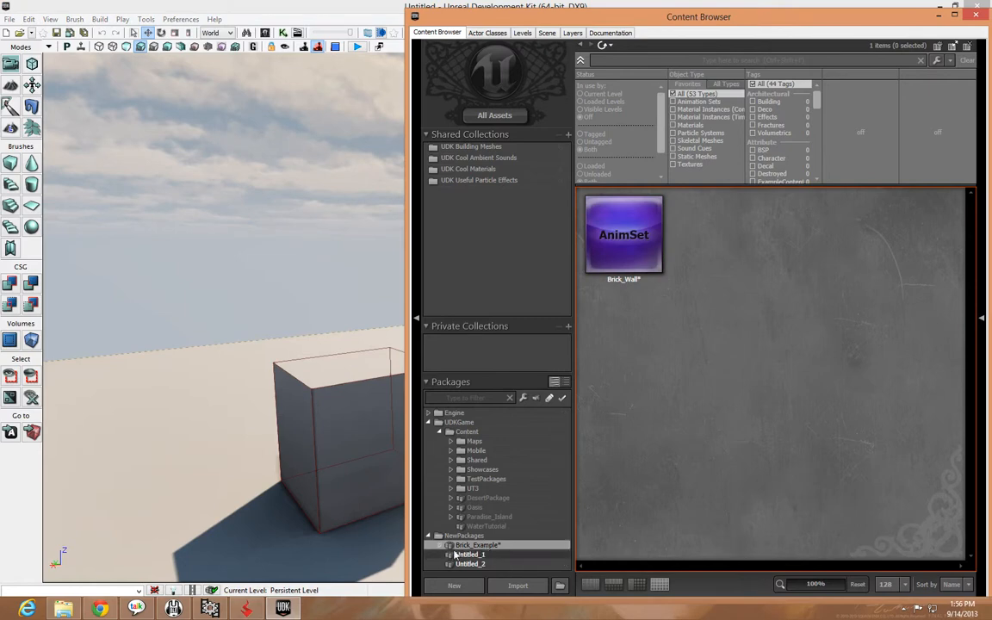
{"action": "left_click", "coordinate": [519, 586]}
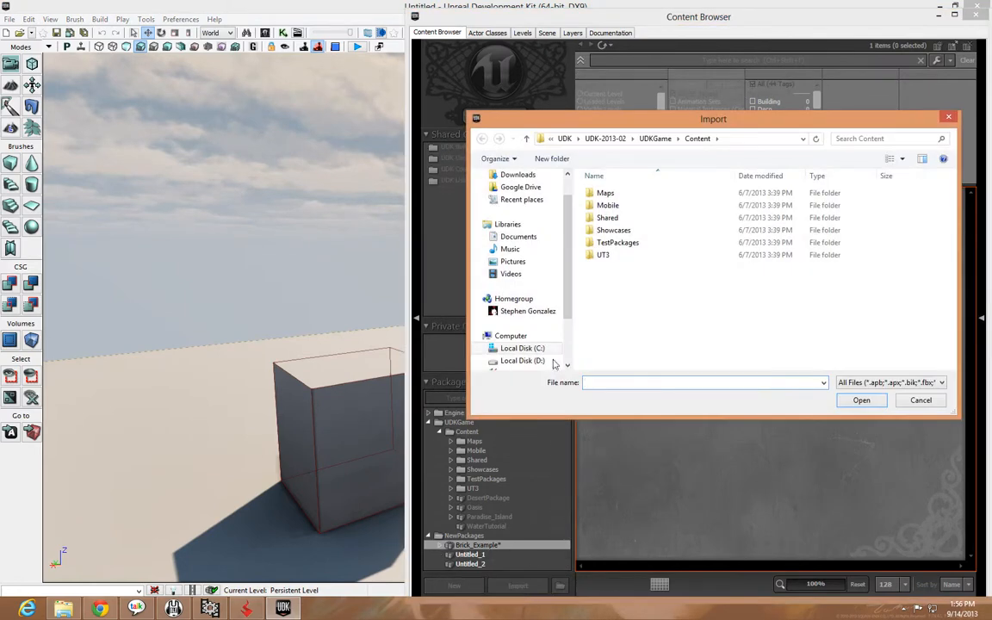
{"action": "left_click", "coordinate": [522, 360]}
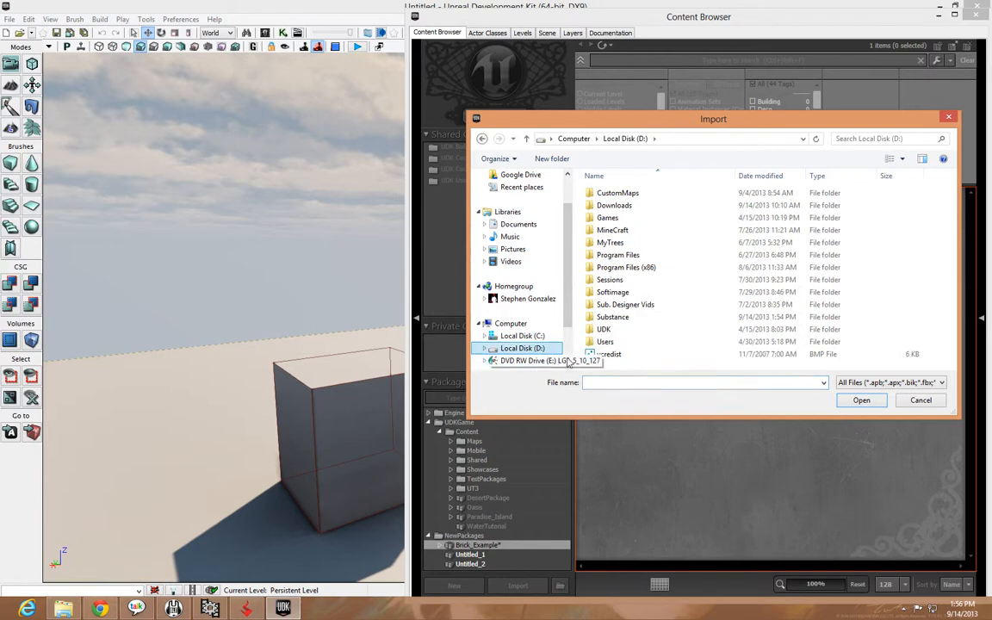
{"action": "double_click", "coordinate": [680, 318]}
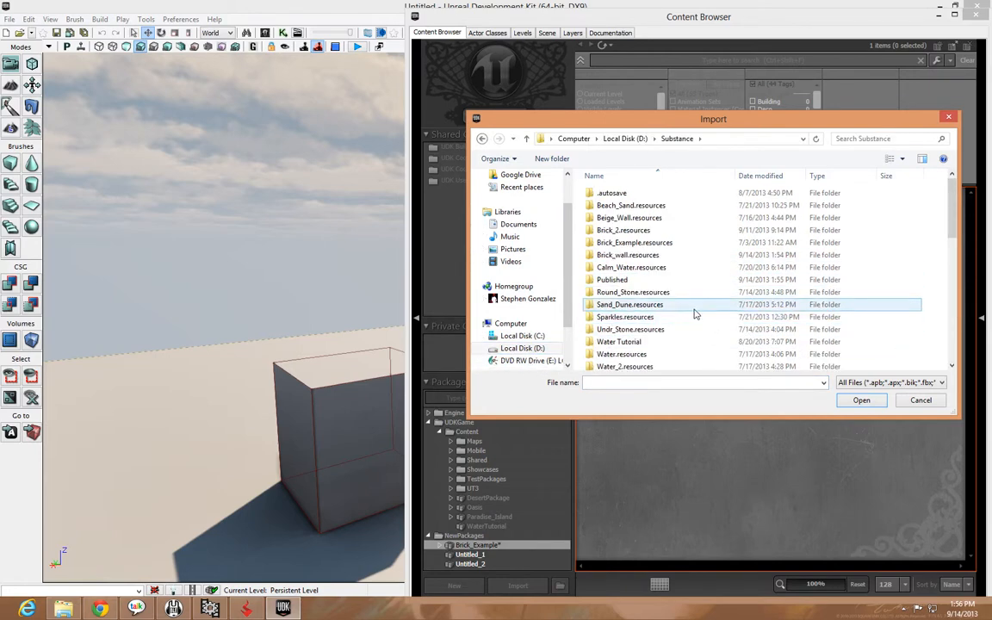
{"action": "double_click", "coordinate": [682, 286]}
{"action": "double_click", "coordinate": [686, 212]}
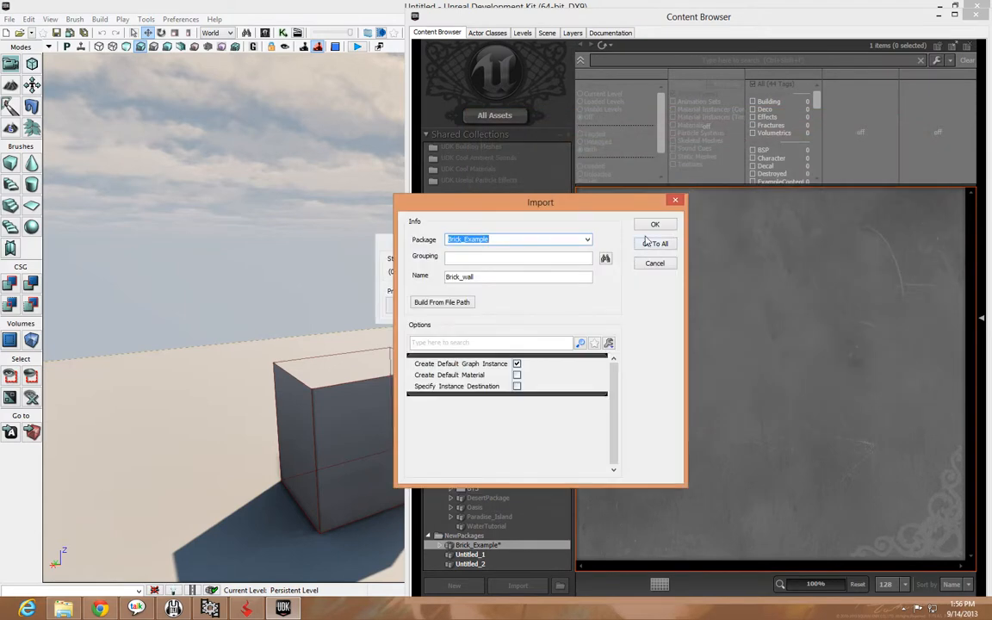
{"action": "left_click_drag", "start_coordinate": [548, 207], "coordinate": [503, 181]}
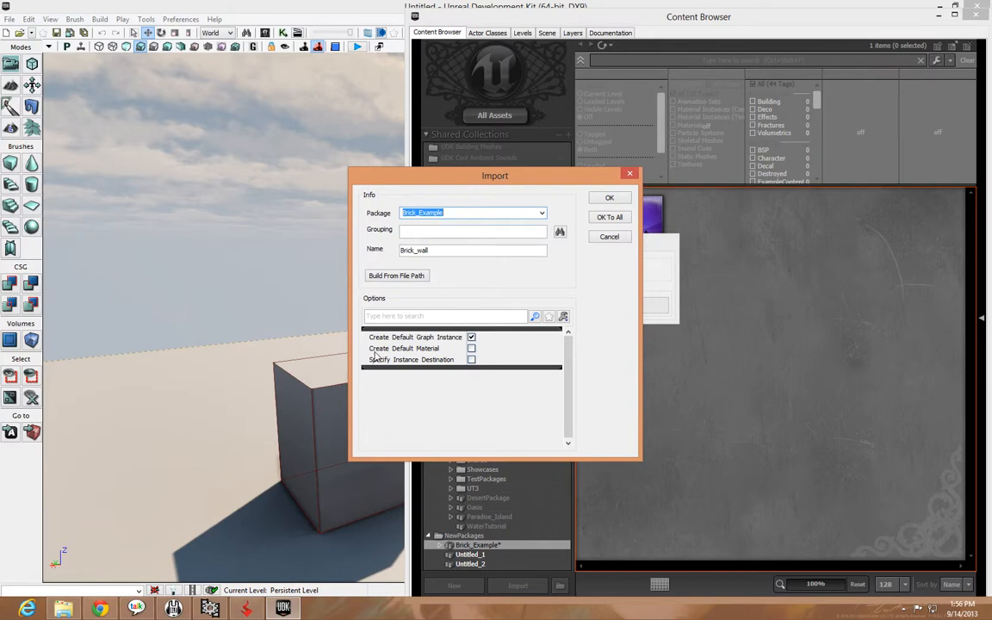
{"action": "left_click", "coordinate": [471, 349]}
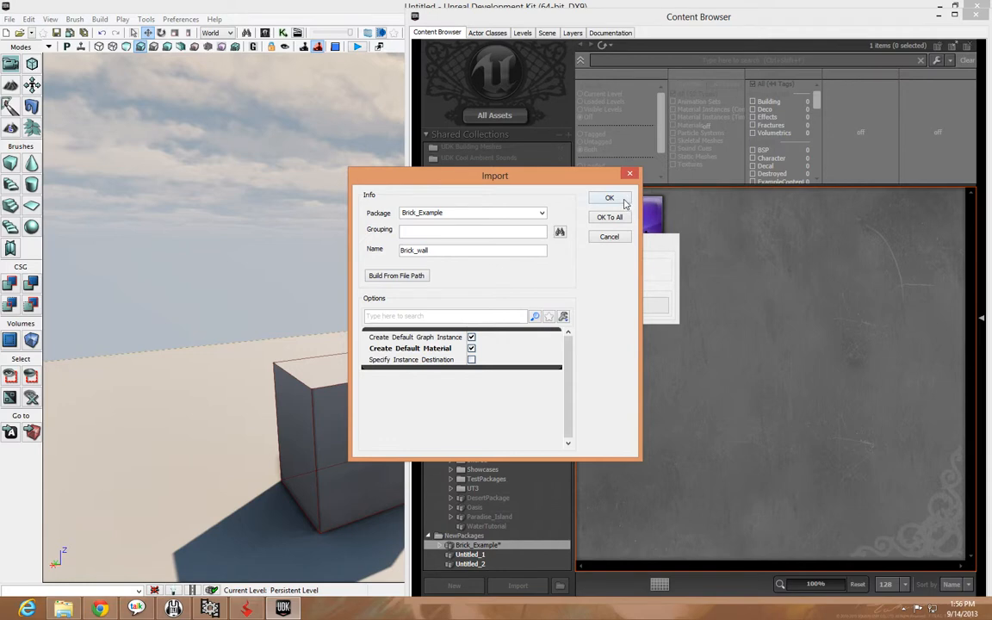
{"action": "left_click", "coordinate": [619, 203]}
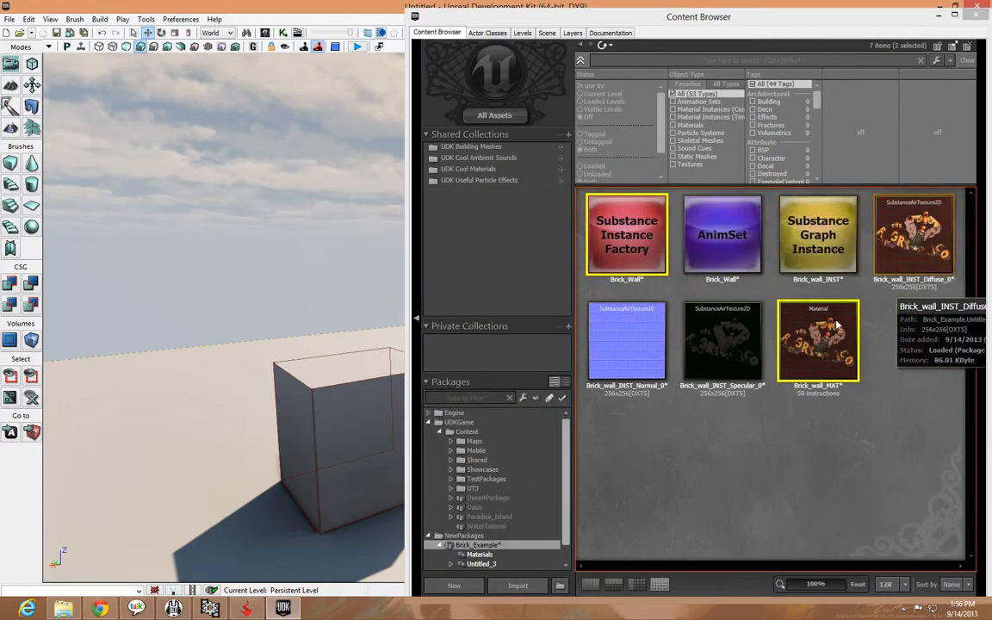
Check the imported Normal, Specular and Diffuse textures and apply the Brick_wall_MAT material to the cube in the level
{"action": "left_click", "coordinate": [661, 365]}
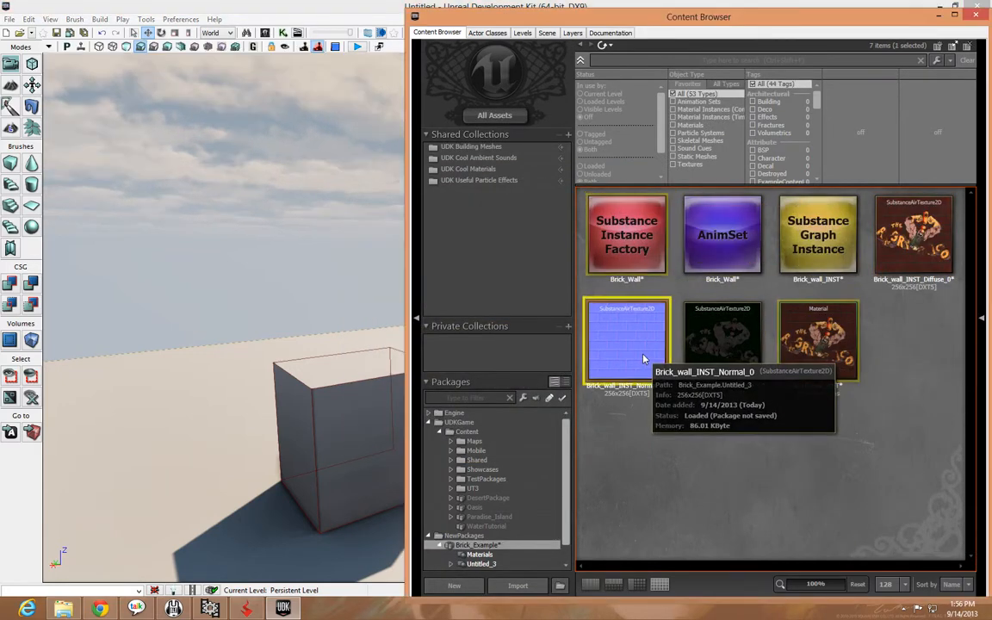
{"action": "left_click", "coordinate": [734, 341]}
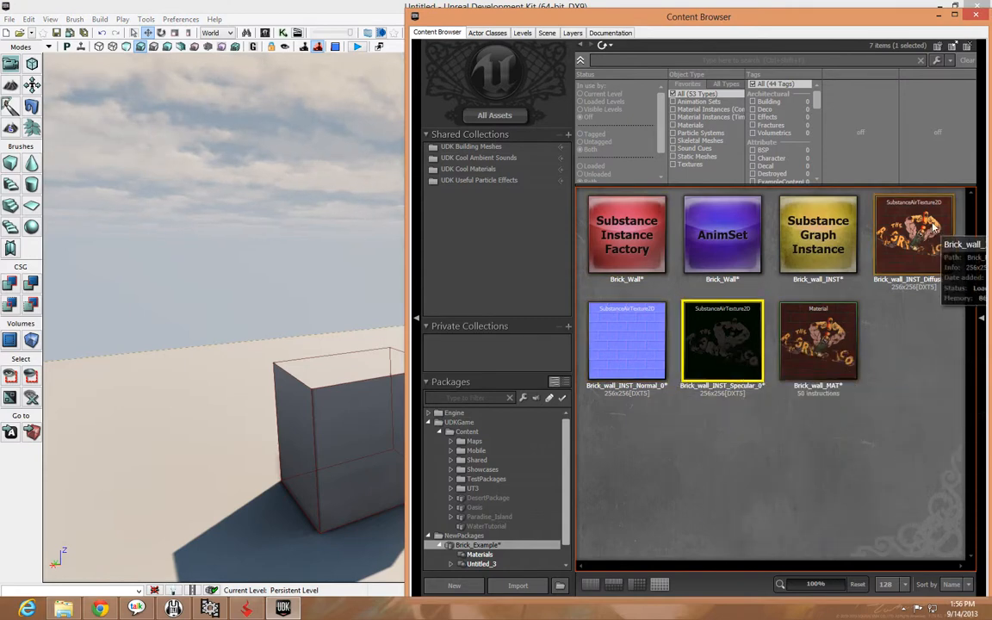
{"action": "left_click", "coordinate": [913, 245]}
{"action": "left_click", "coordinate": [775, 454]}
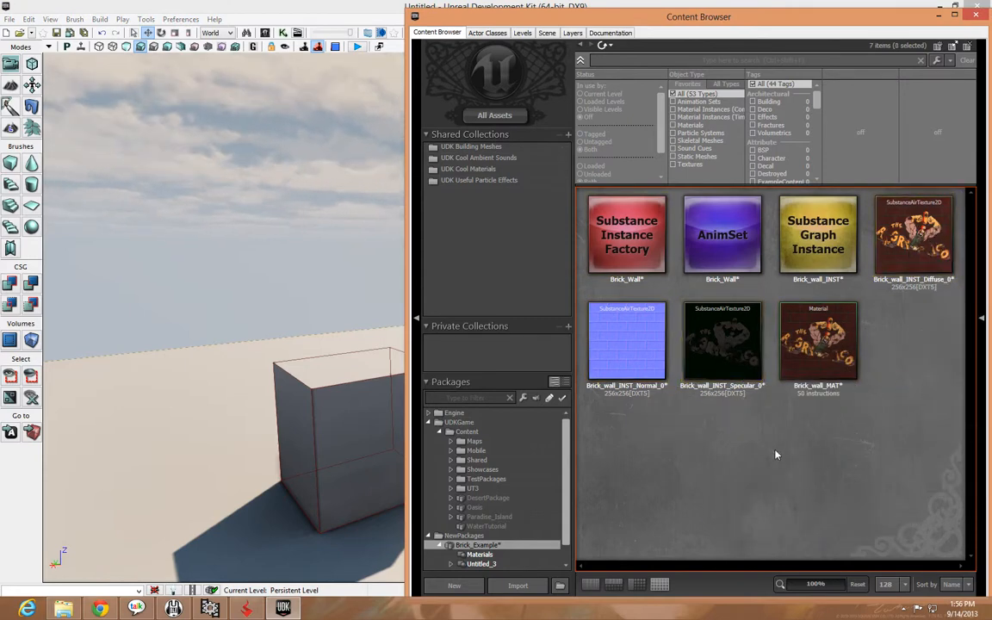
{"action": "left_click", "coordinate": [832, 355]}
{"action": "left_click_drag", "start_coordinate": [823, 344], "coordinate": [353, 432]}
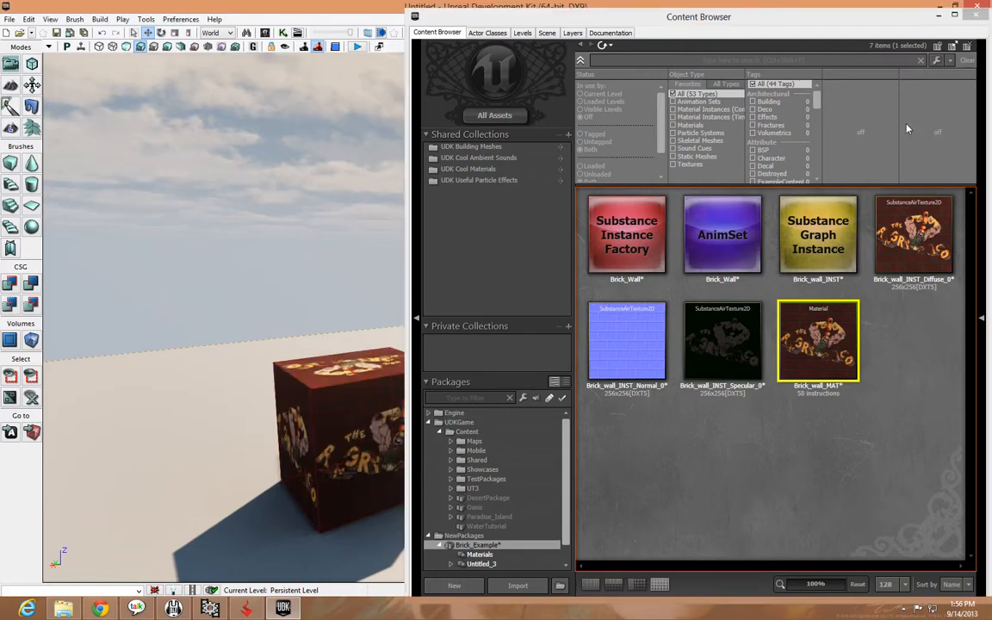
Close the Content Browser and examine the brick and logo material on the cube from near and far
{"action": "left_click", "coordinate": [976, 14]}
{"action": "left_click_drag", "start_coordinate": [578, 421], "coordinate": [525, 431]}
{"action": "middle_click_drag", "start_coordinate": [525, 431], "coordinate": [551, 508]}
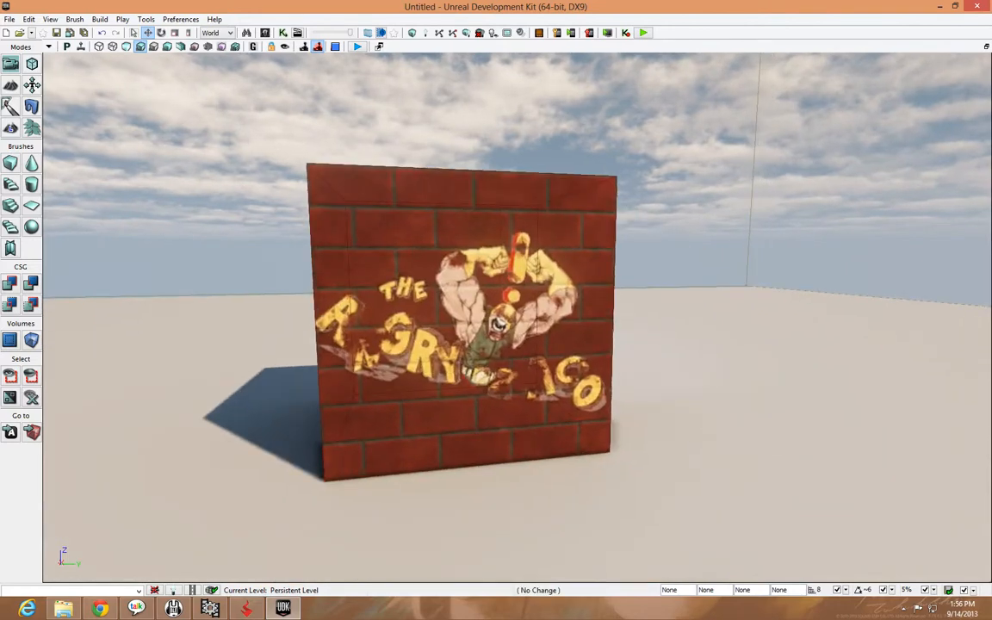
{"action": "left_click_drag", "start_coordinate": [551, 508], "coordinate": [551, 478]}
{"action": "mouse_move", "coordinate": [605, 440]}
{"action": "left_mouse_down"}
{"action": "mouse_move", "coordinate": [604, 422]}
{"action": "mouse_move", "coordinate": [605, 454]}
{"action": "left_mouse_up"}
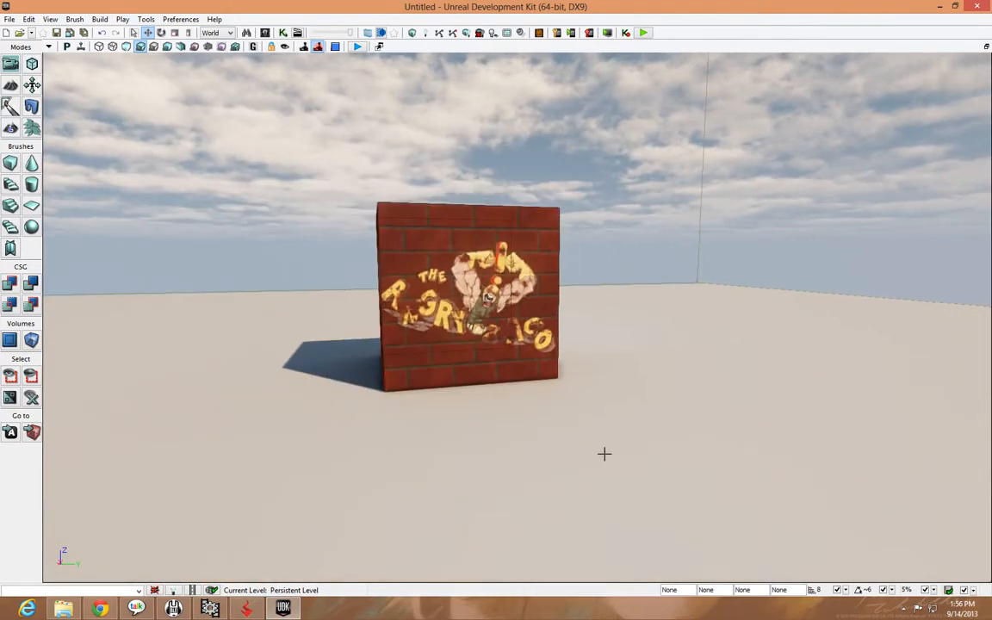
{"action": "left_click", "coordinate": [605, 453]}
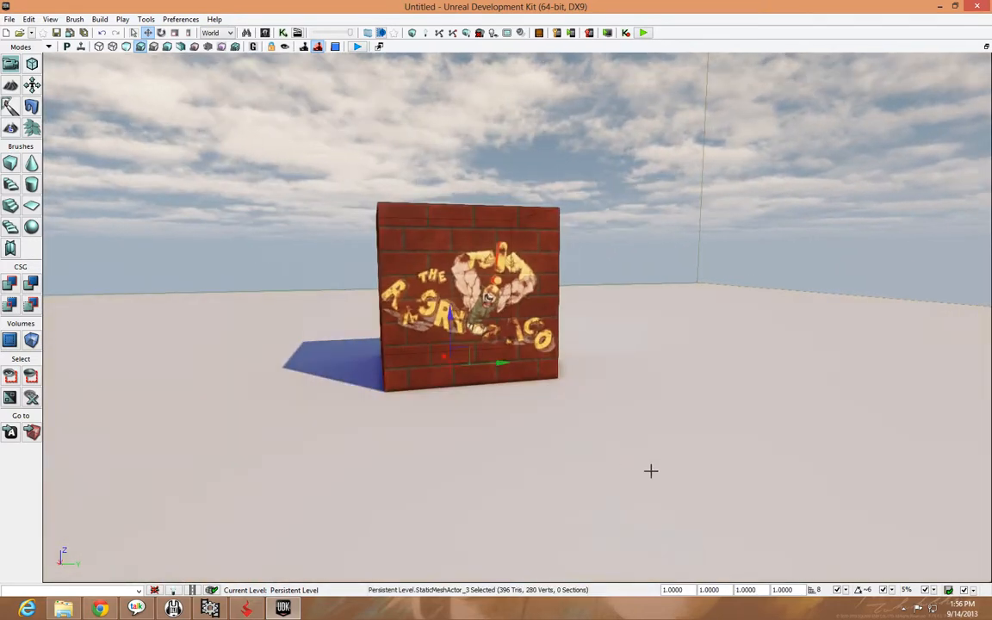